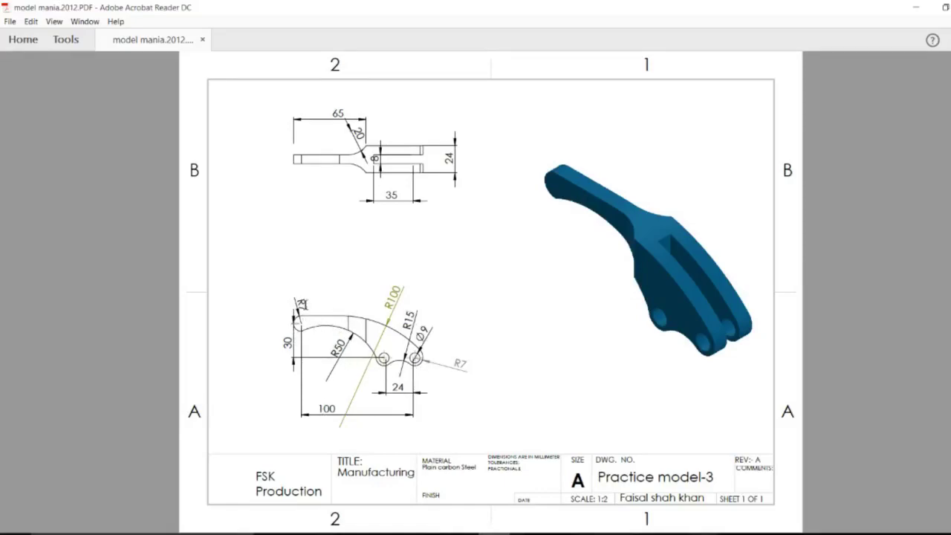
Note the R7 radius and millimetre units on the drawing, and create a new blank part.
drag(312, 307, 297, 299)
key(alt+Tab)
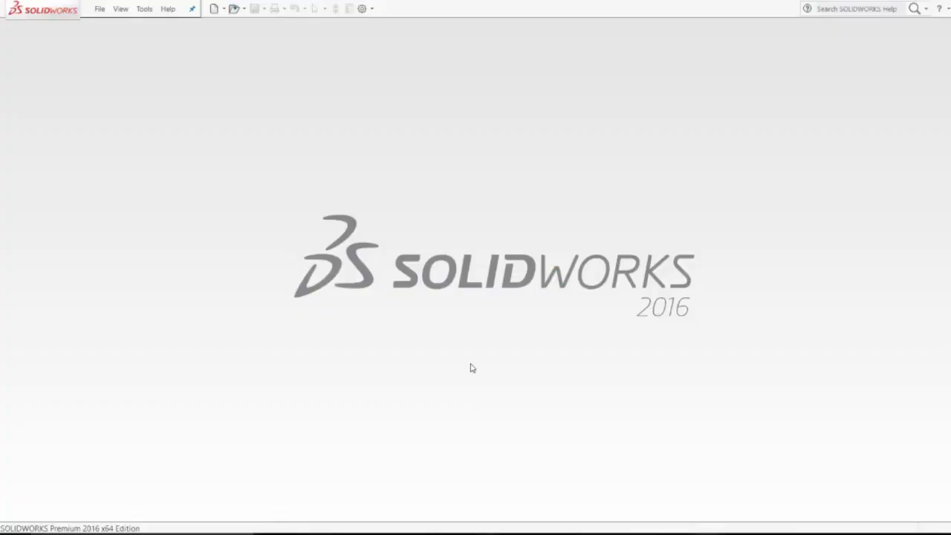
click(98, 9)
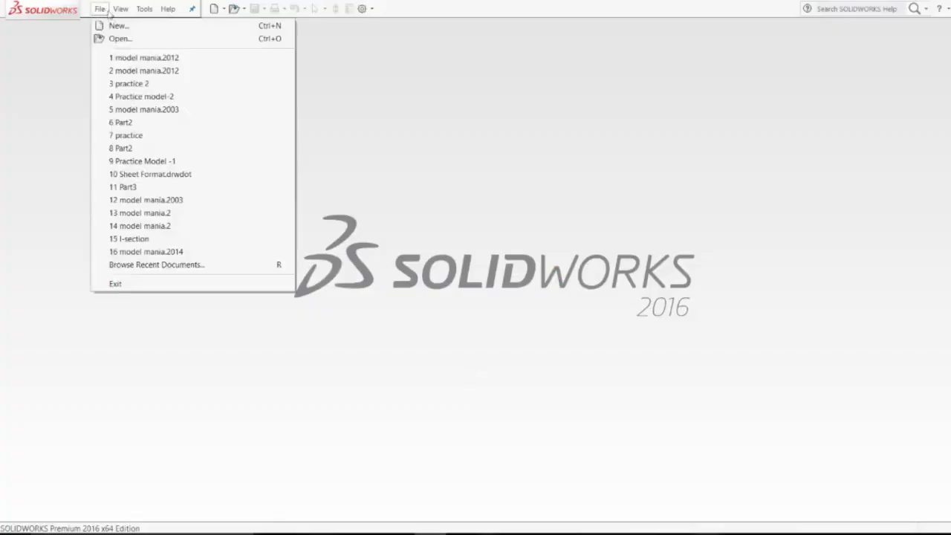
click(111, 27)
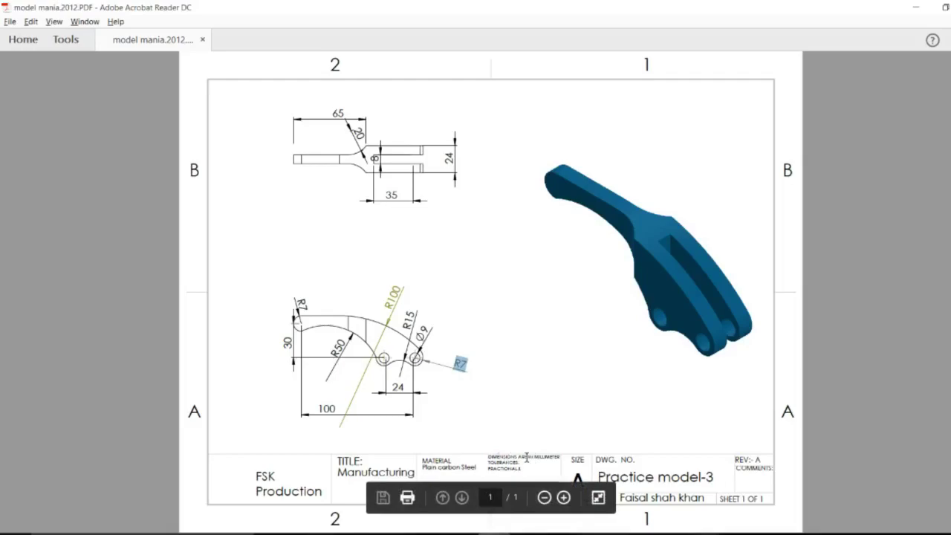
drag(489, 457, 550, 453)
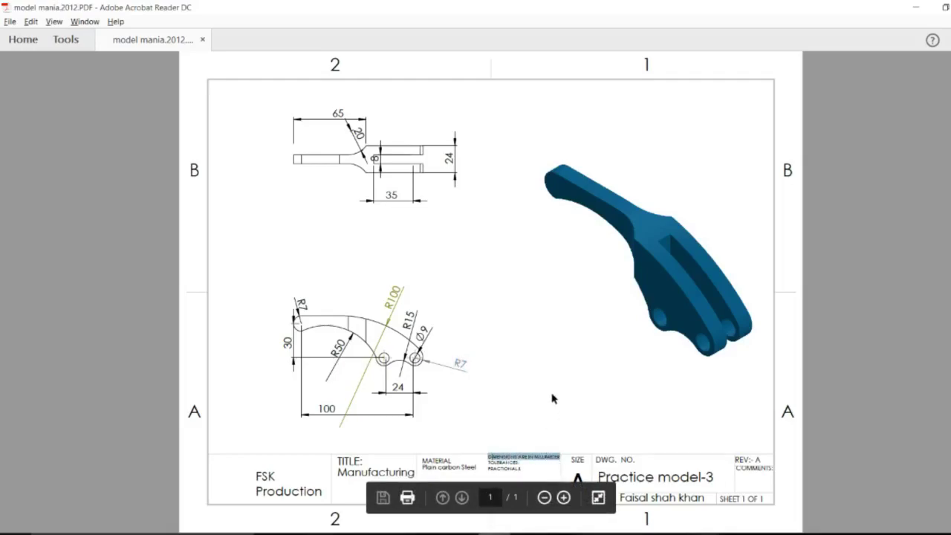
key(alt+Tab)
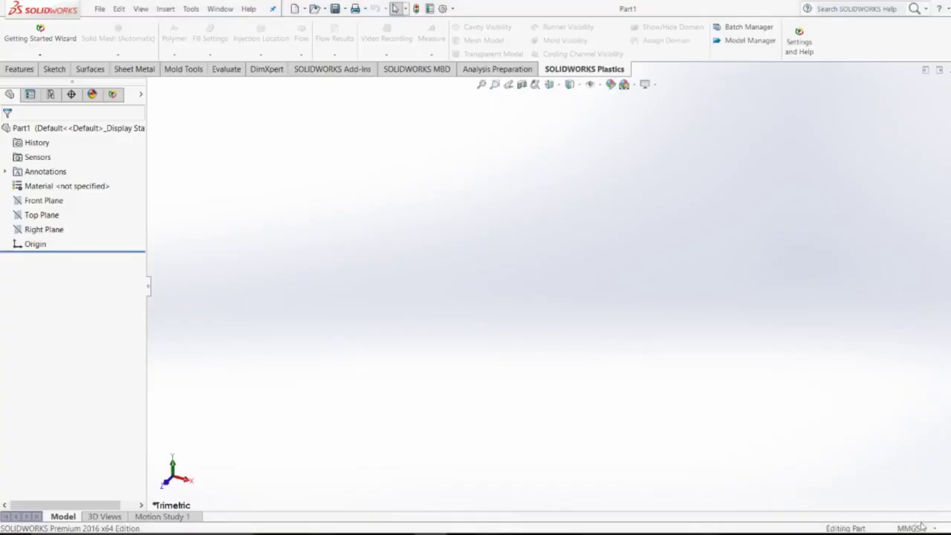
Keep MMGS units and start a sketch on the Front Plane.
click(921, 527)
click(885, 482)
click(46, 202)
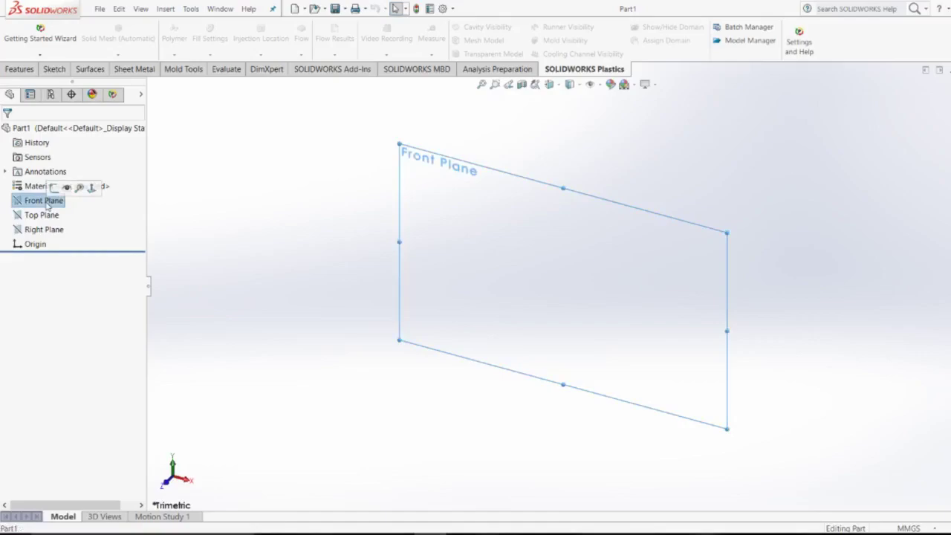
click(54, 188)
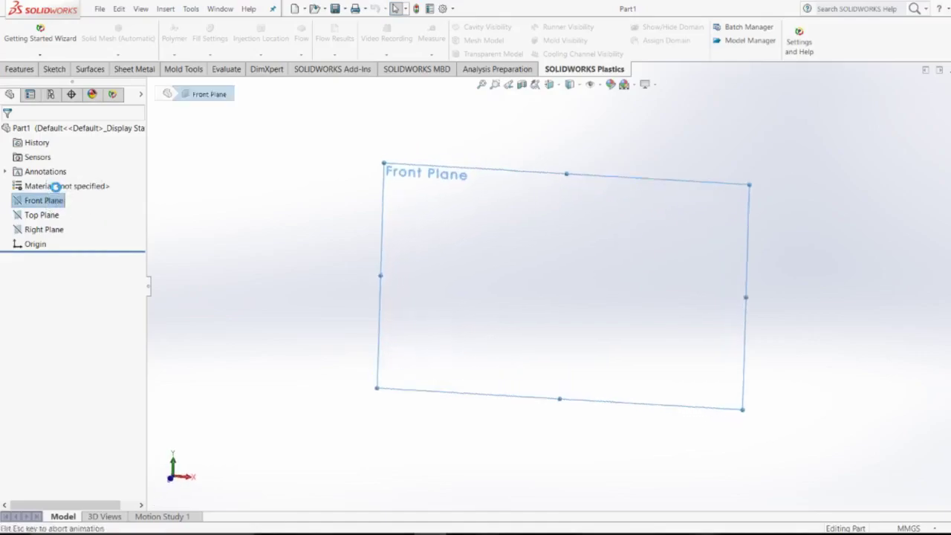
key(alt+Tab)
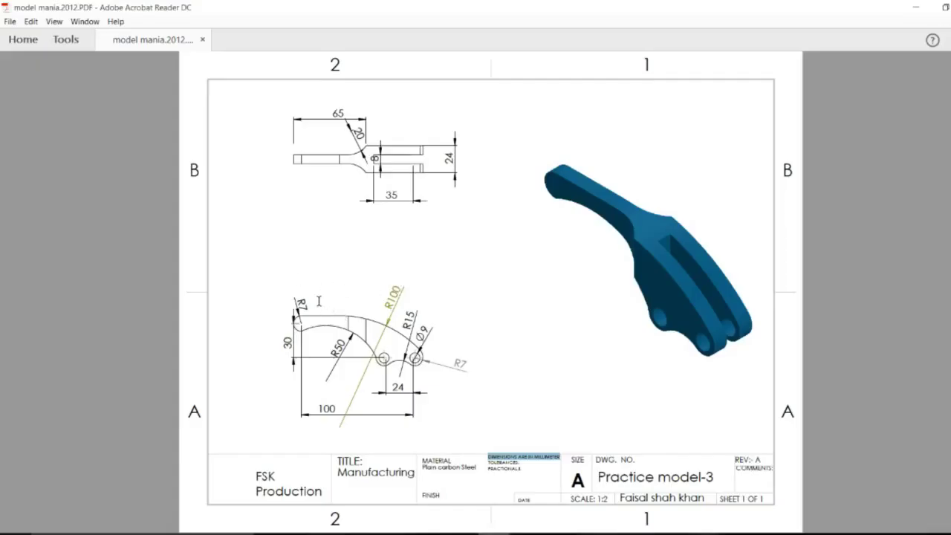
key(alt+Tab)
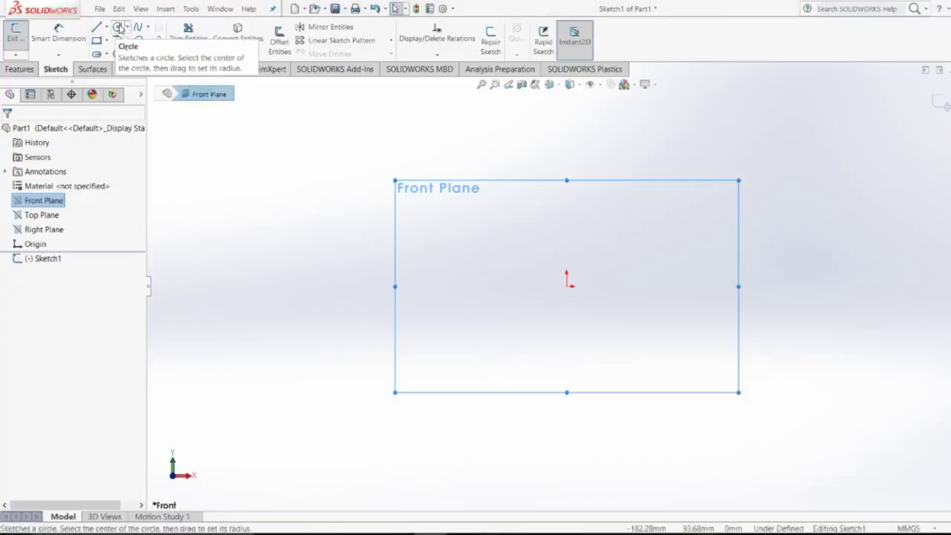
Draw three circles: one upper left of the origin, two side by side lower right.
click(117, 26)
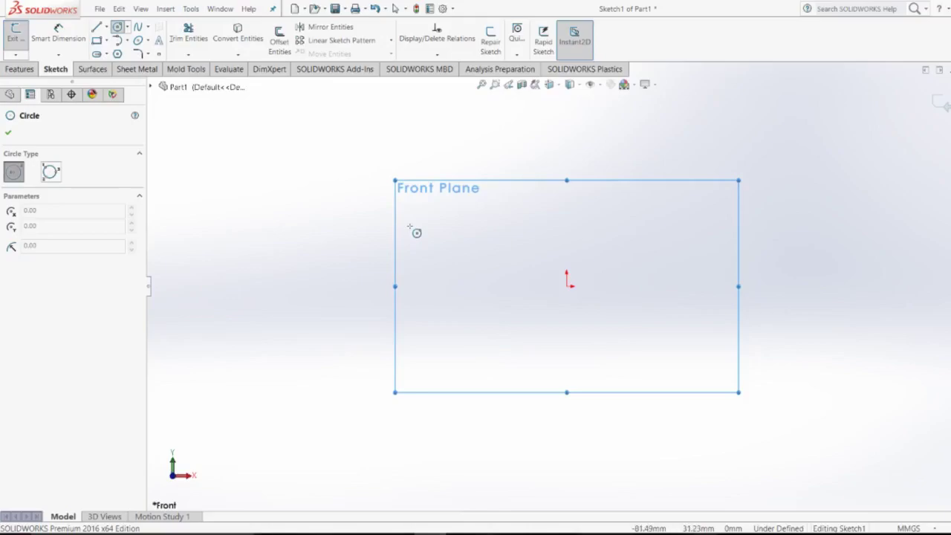
drag(409, 225, 417, 242)
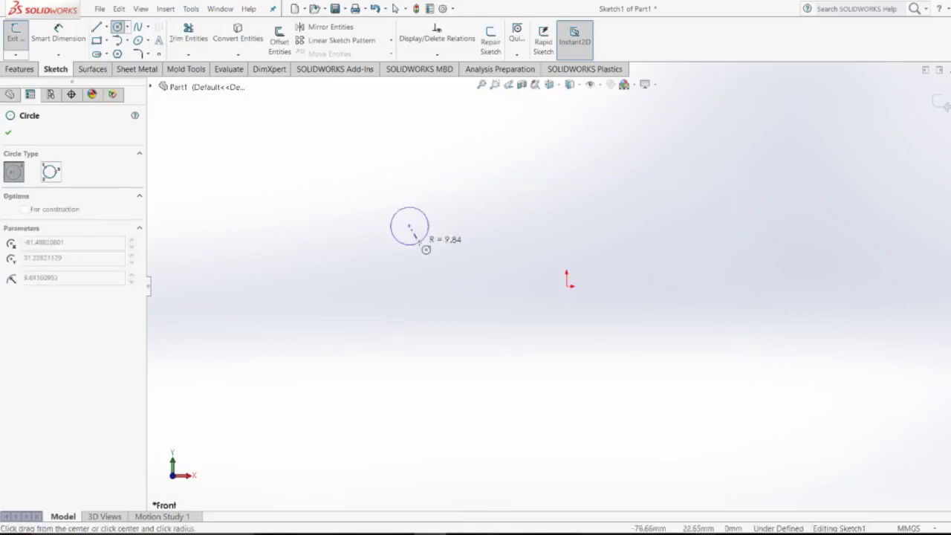
click(643, 356)
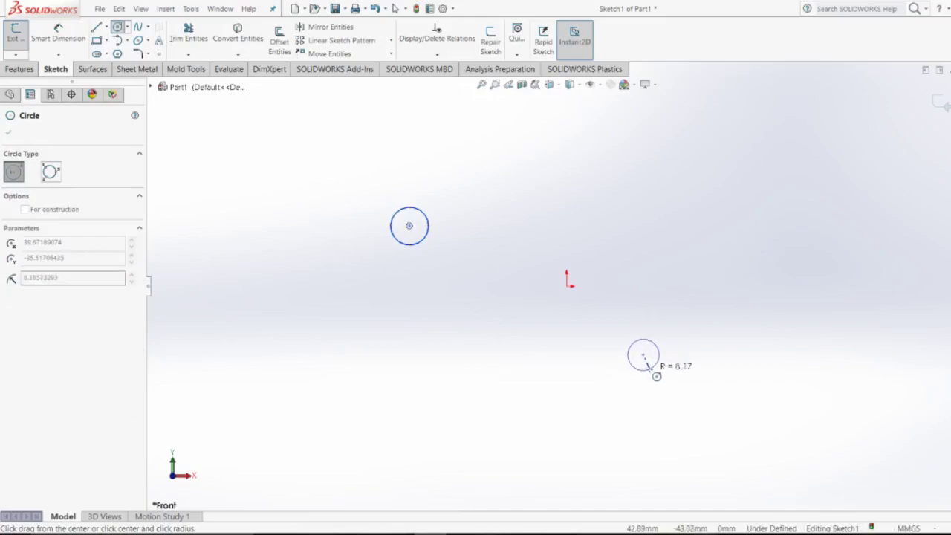
click(655, 370)
click(703, 354)
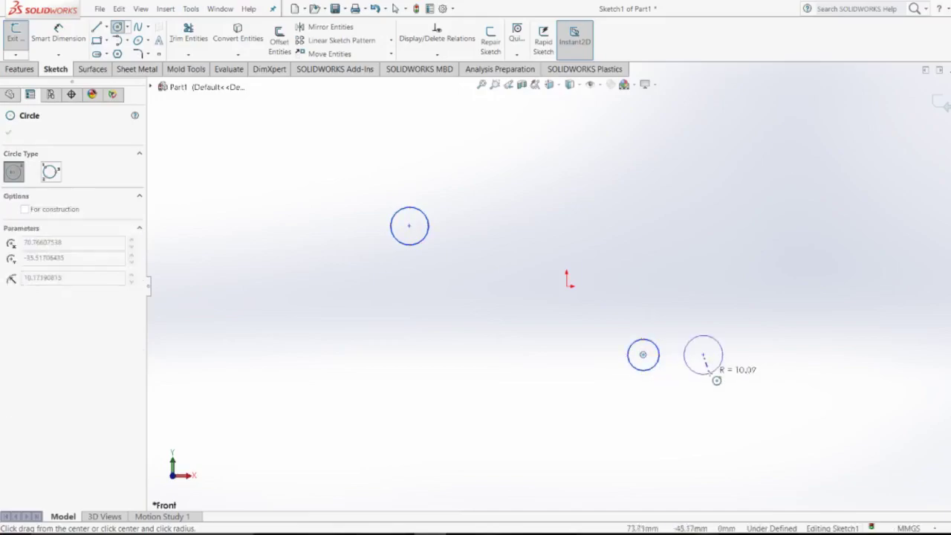
click(716, 380)
key(alt+Tab)
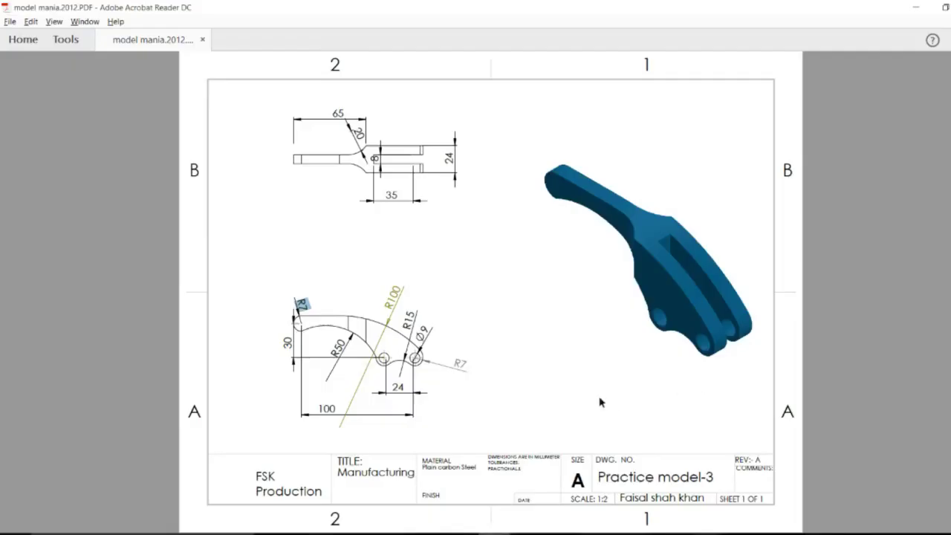
key(alt+Tab)
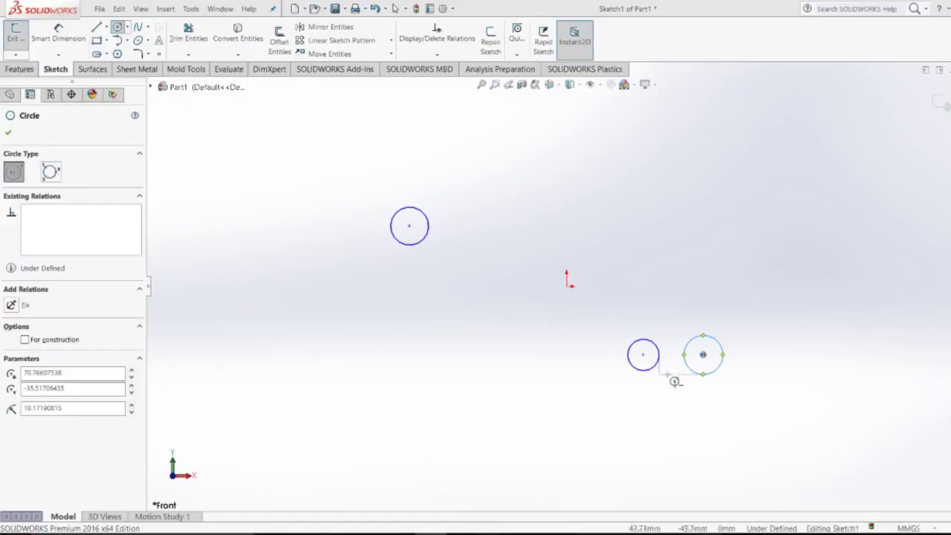
key(Escape)
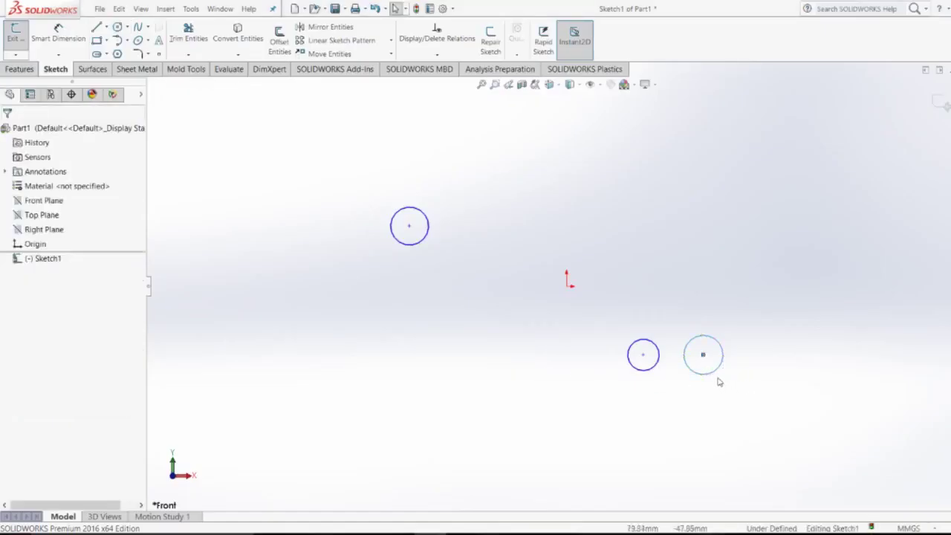
Make all three circles equal in size.
ctrl+click(654, 366)
ctrl+click(421, 240)
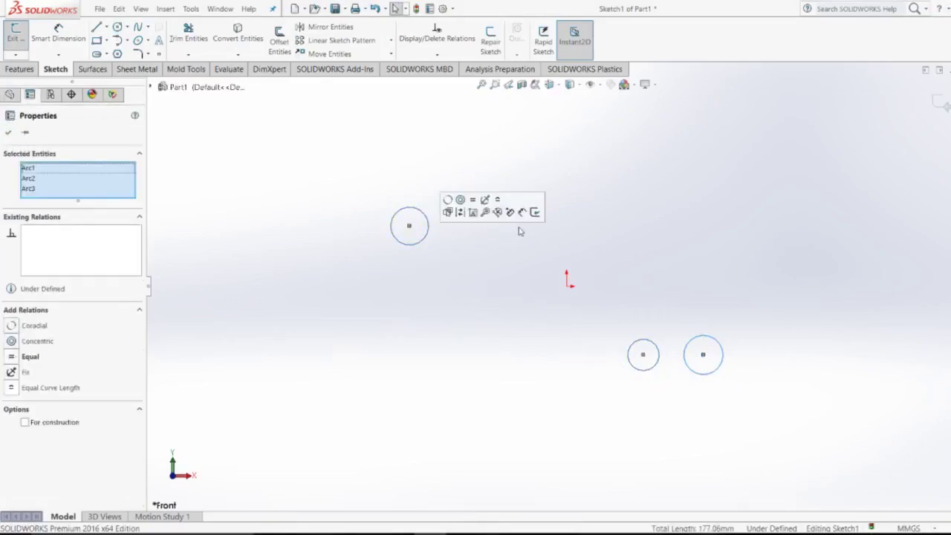
click(484, 202)
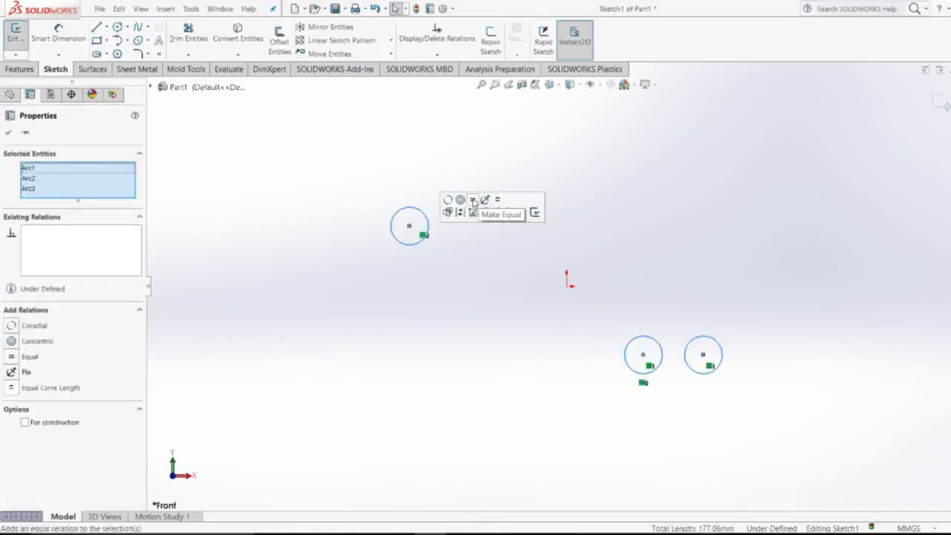
click(522, 377)
Dimension the right-hand circle as a radius of 7.
right_drag(773, 398, 773, 360)
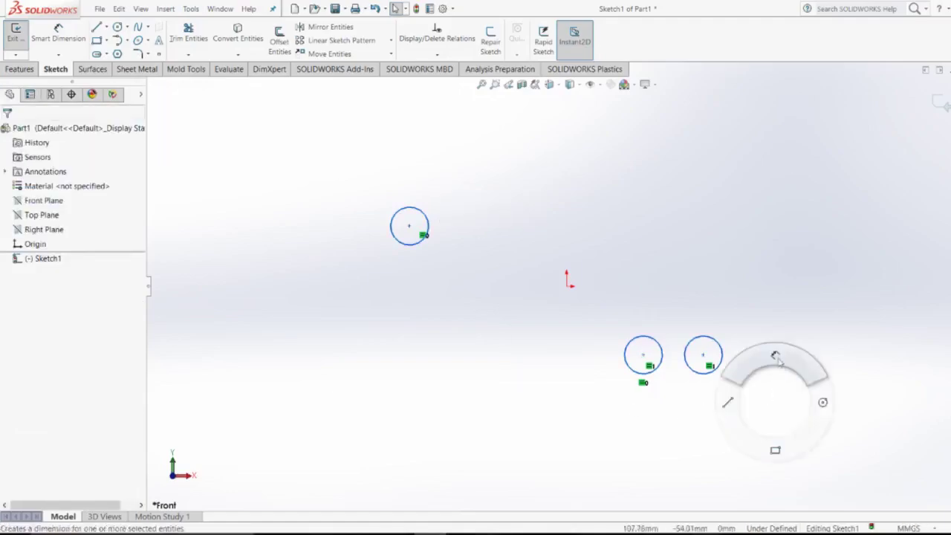
click(728, 356)
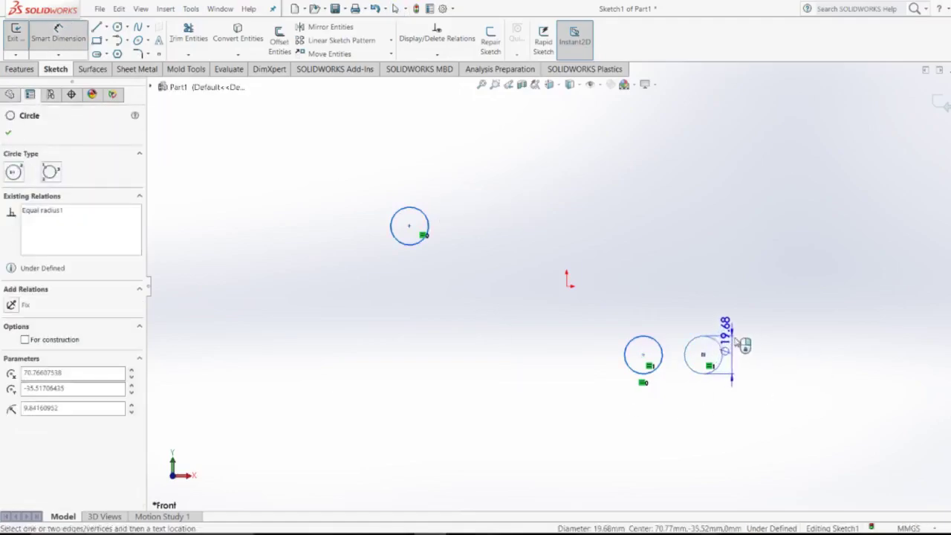
click(784, 383)
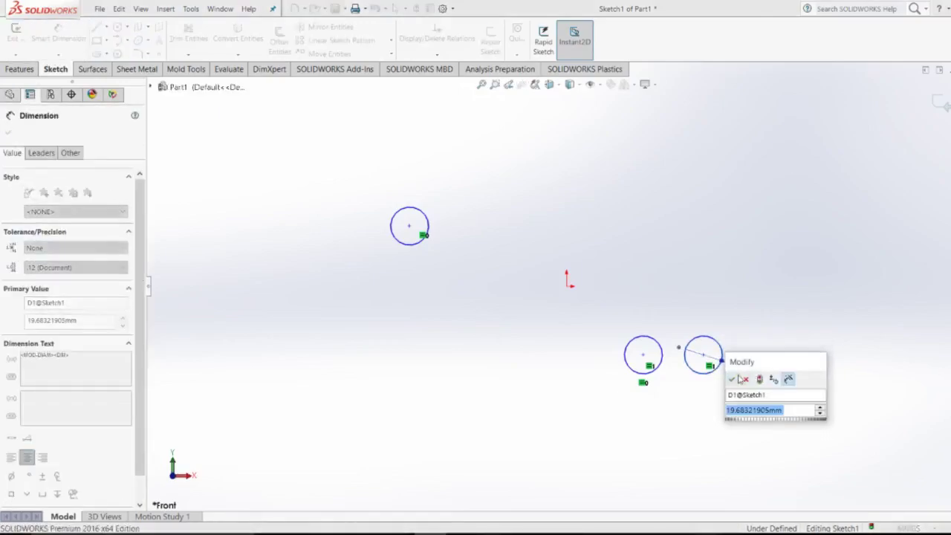
click(733, 379)
right_click(772, 378)
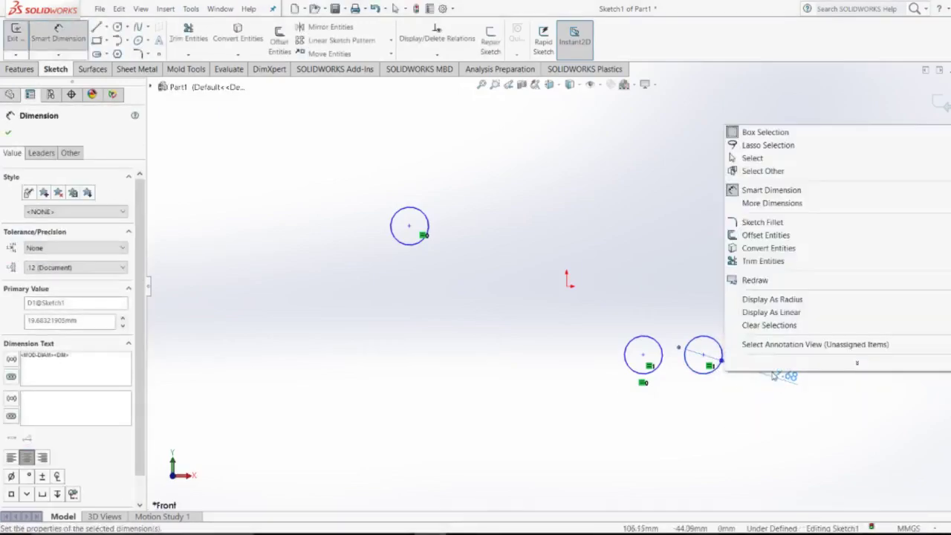
click(772, 299)
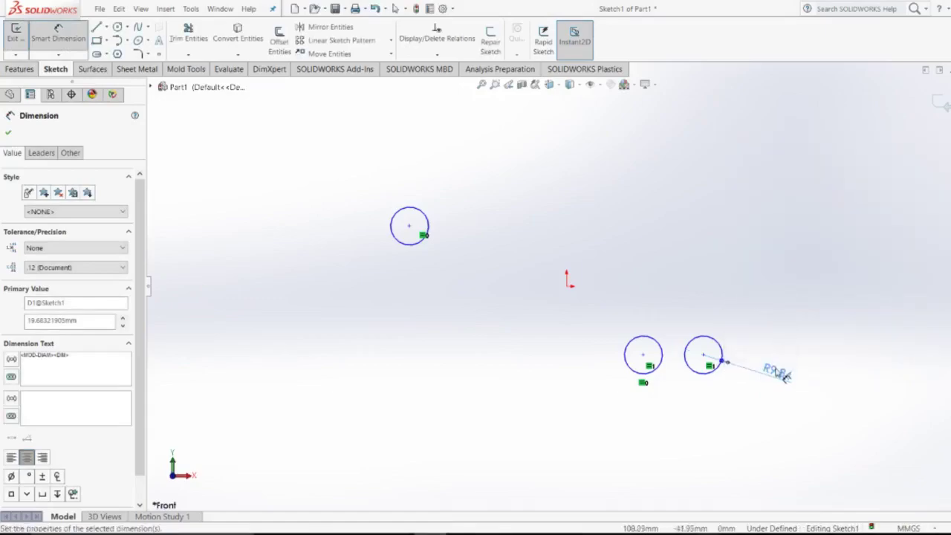
text(7)
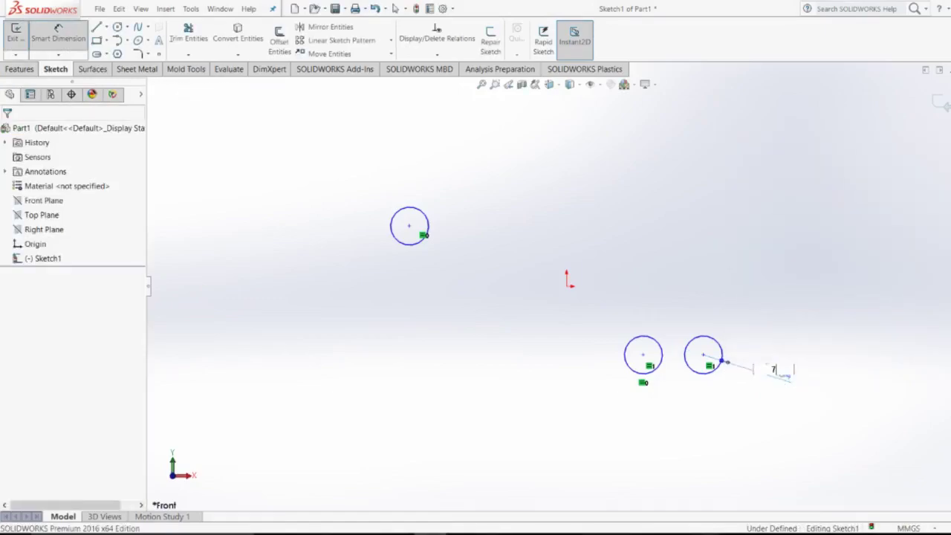
key(Return)
scroll(736, 374, down, 3)
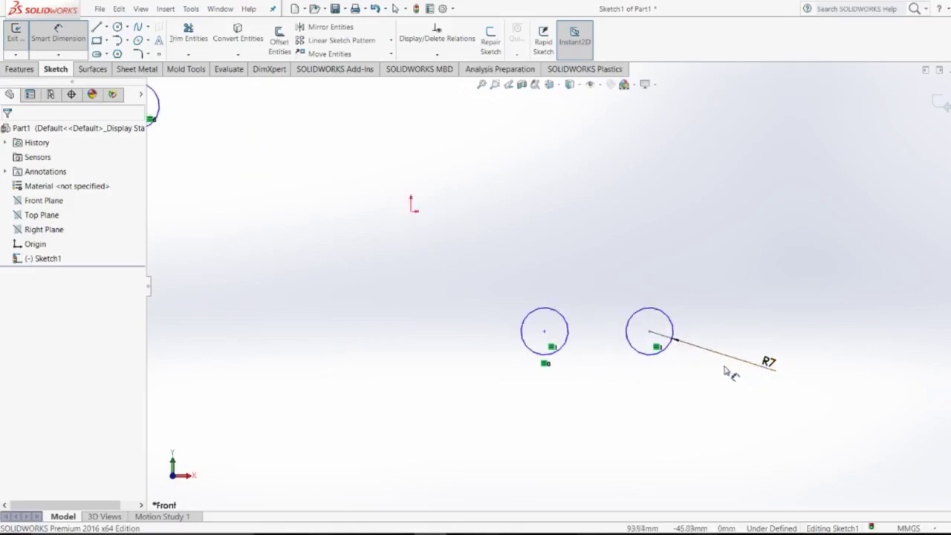
Highlight the 24 mm hole spacing on the reference drawing.
key(alt+Tab)
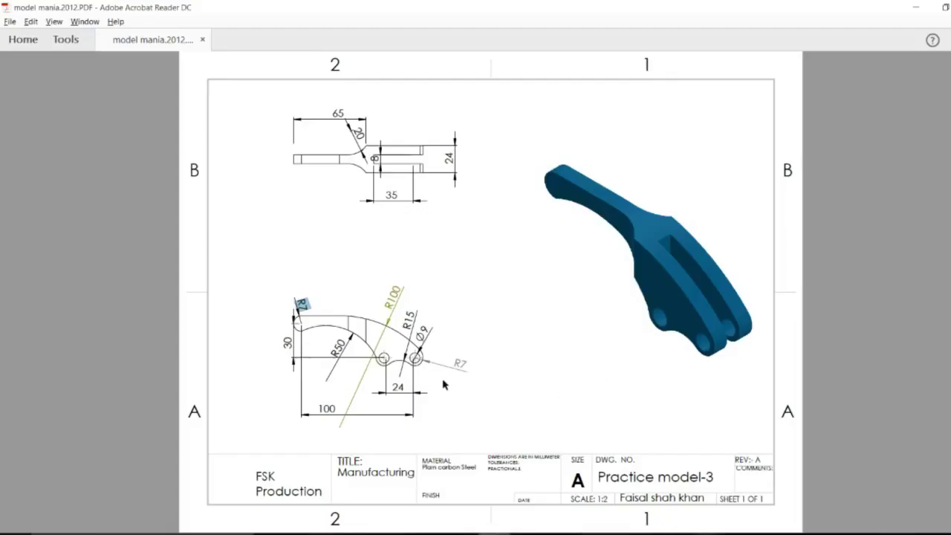
drag(394, 387, 407, 387)
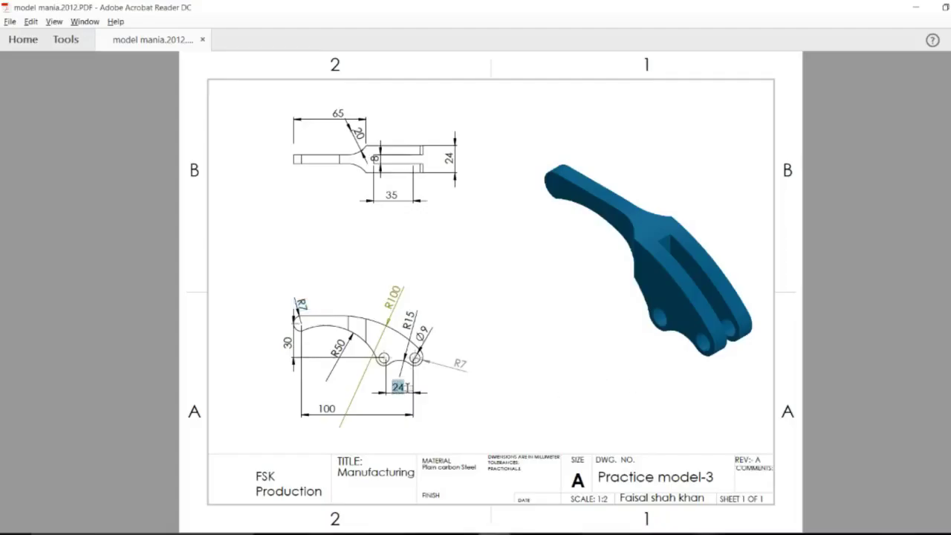
key(alt+Tab)
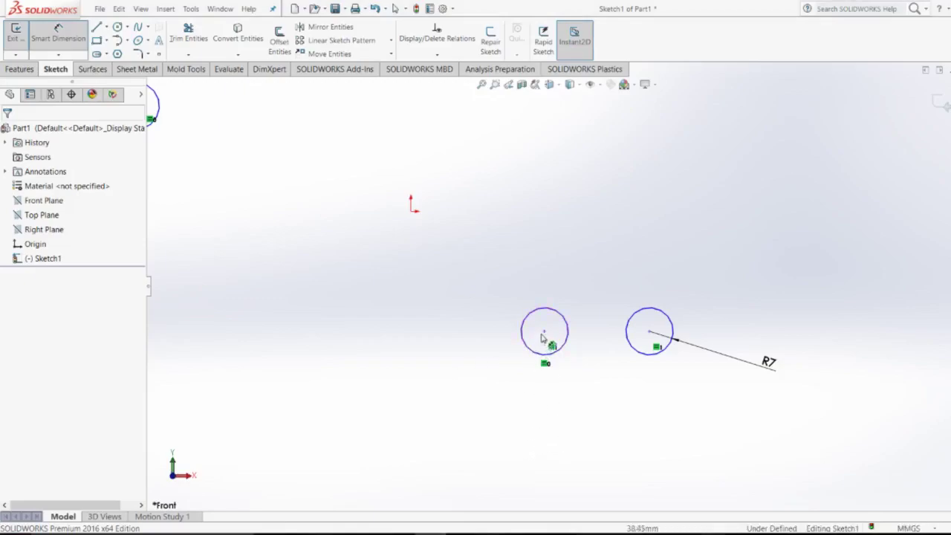
Dimension the two lower circle centres 24 mm apart.
click(544, 332)
click(650, 332)
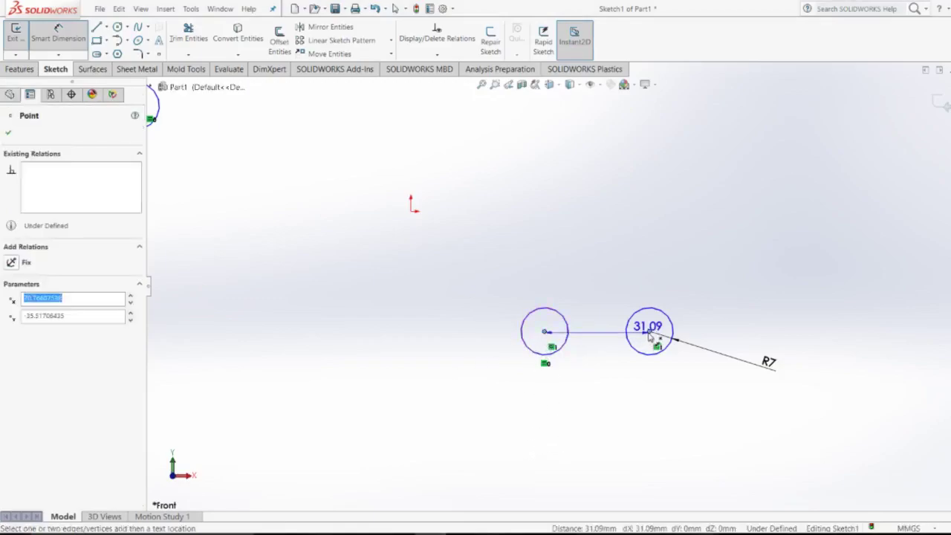
click(612, 377)
text(2)
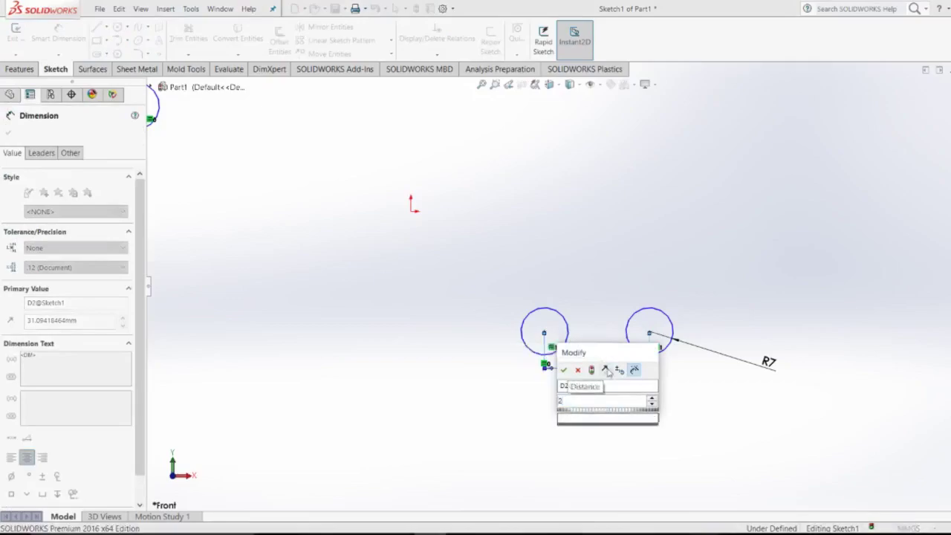
text(4)
key(Return)
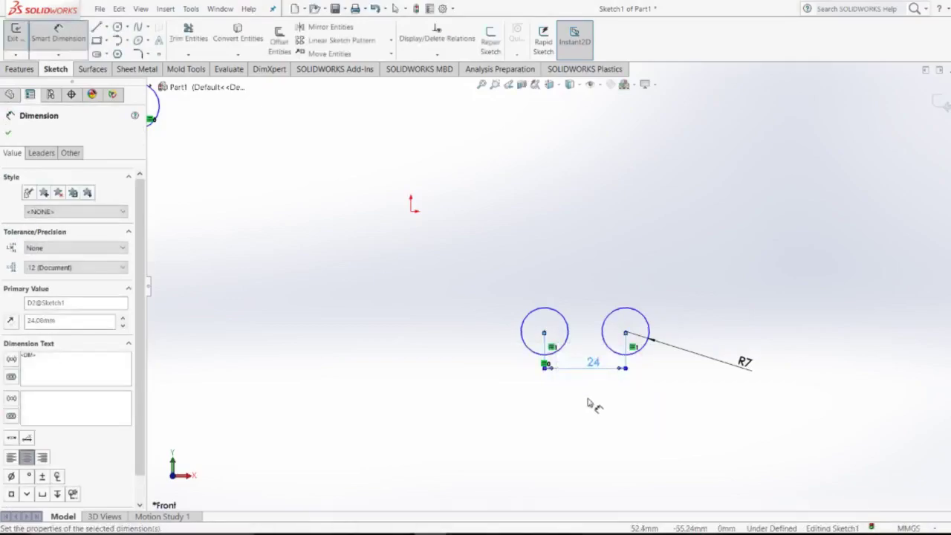
key(Escape)
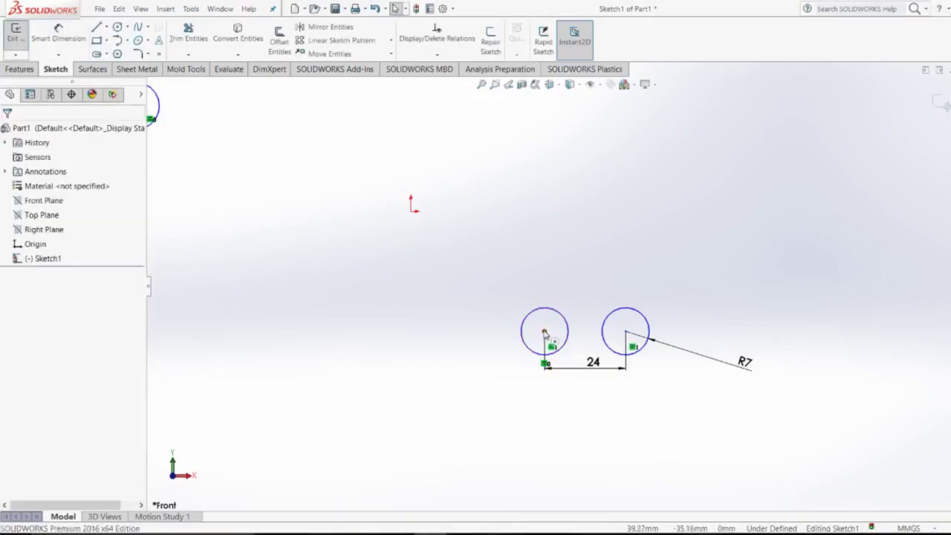
Make the two lower circle centres horizontal and zoom to fit the sketch.
click(545, 333)
ctrl+click(626, 331)
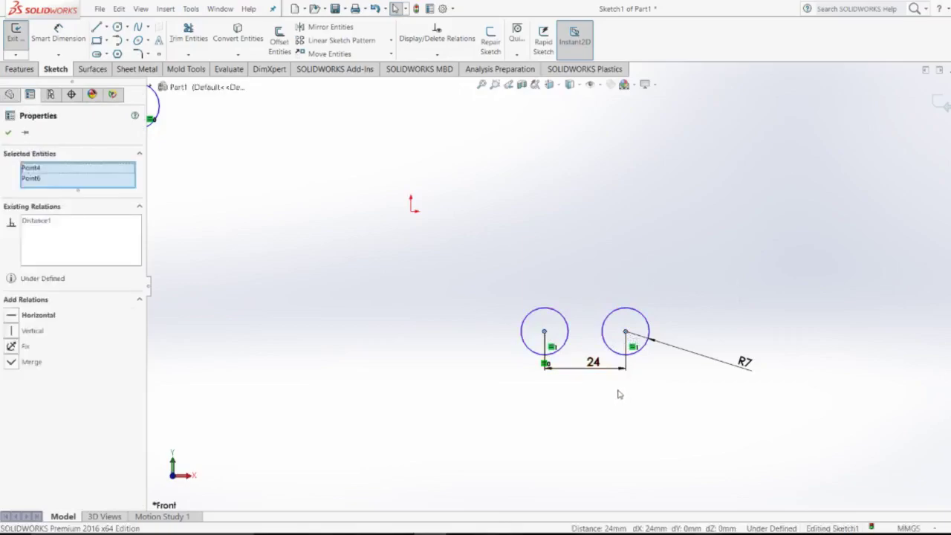
click(49, 315)
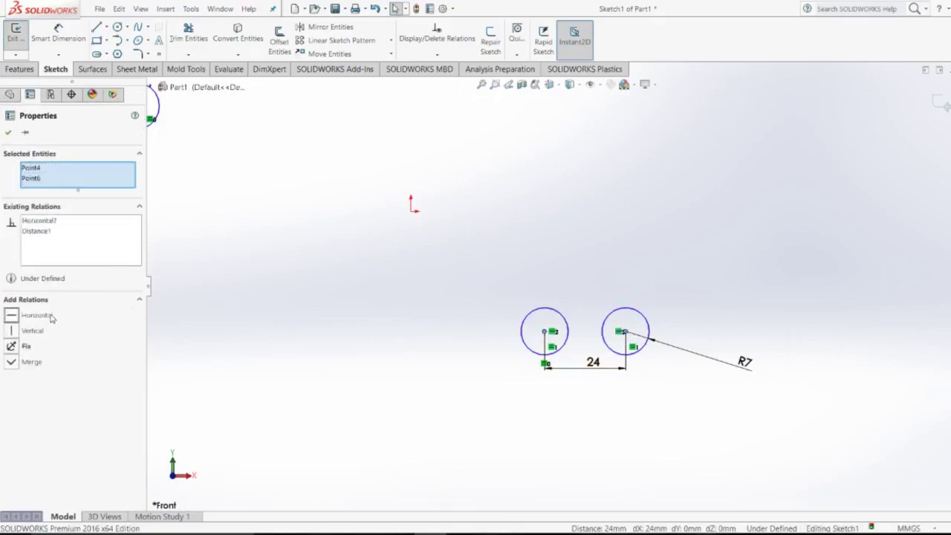
click(329, 349)
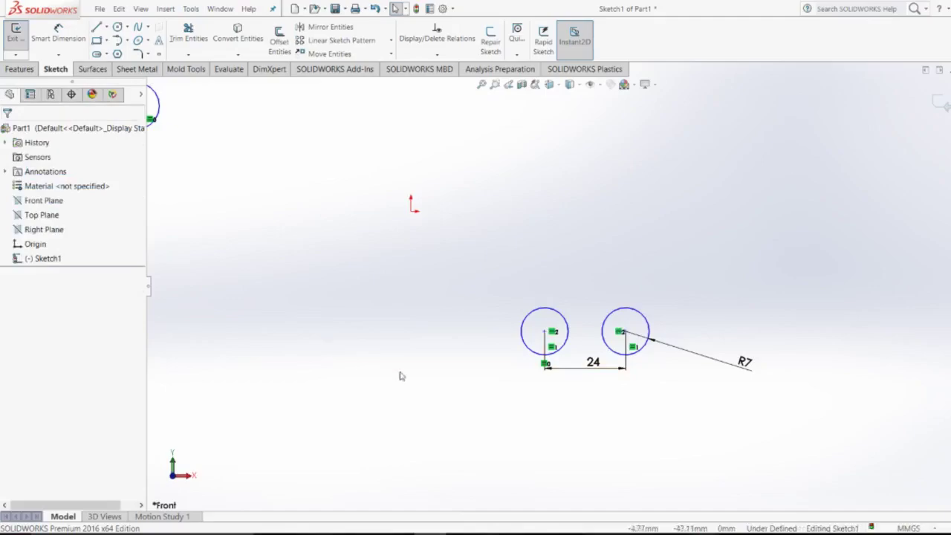
key(z)
key(z)
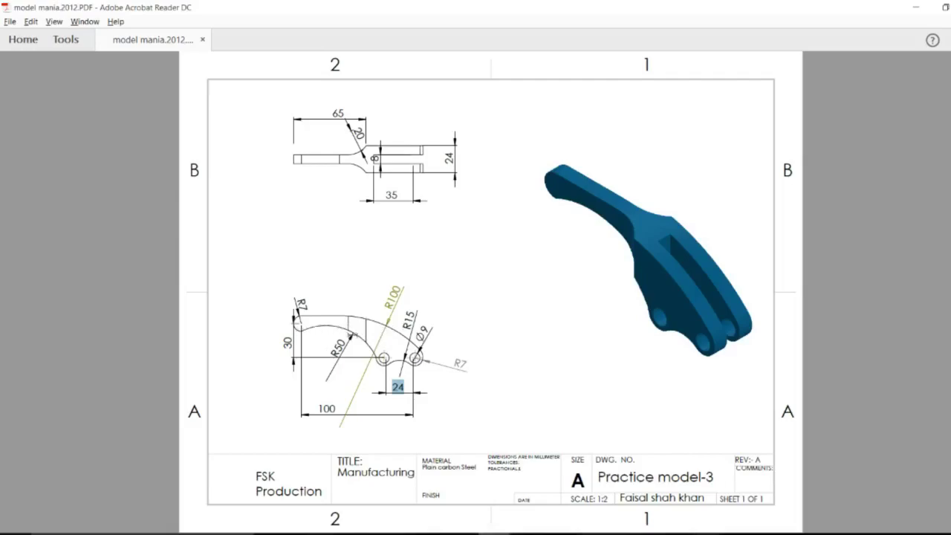
Mark the 100 and 30 dimensions on the reference drawing.
key(alt+Tab)
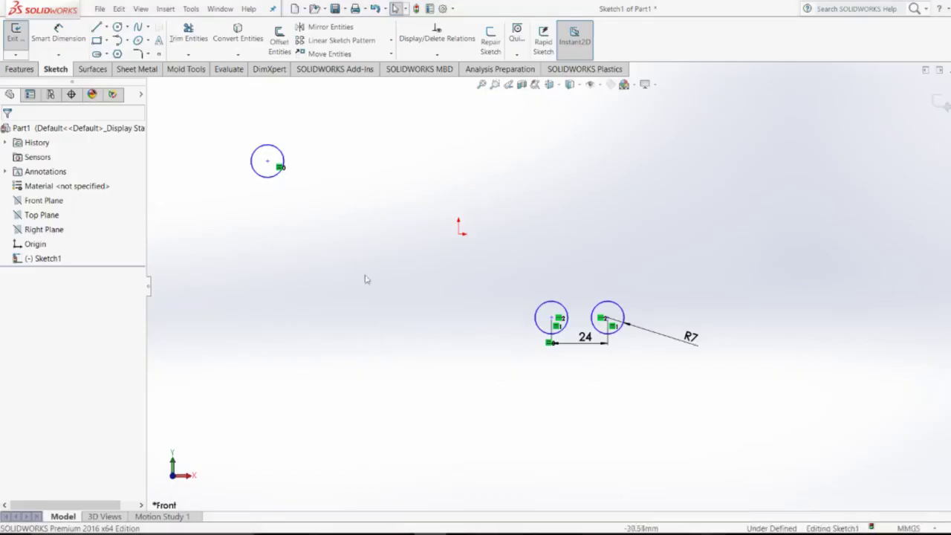
key(alt+Tab)
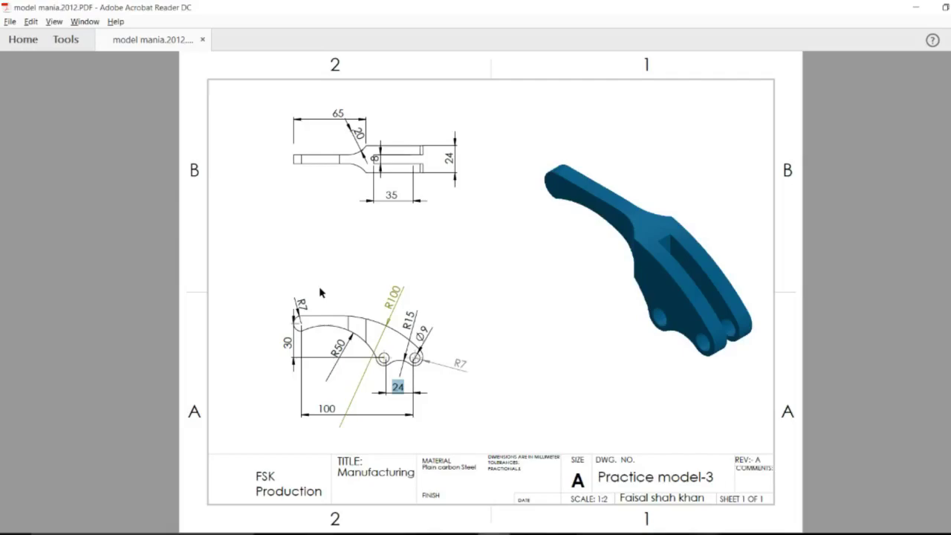
drag(318, 407, 338, 408)
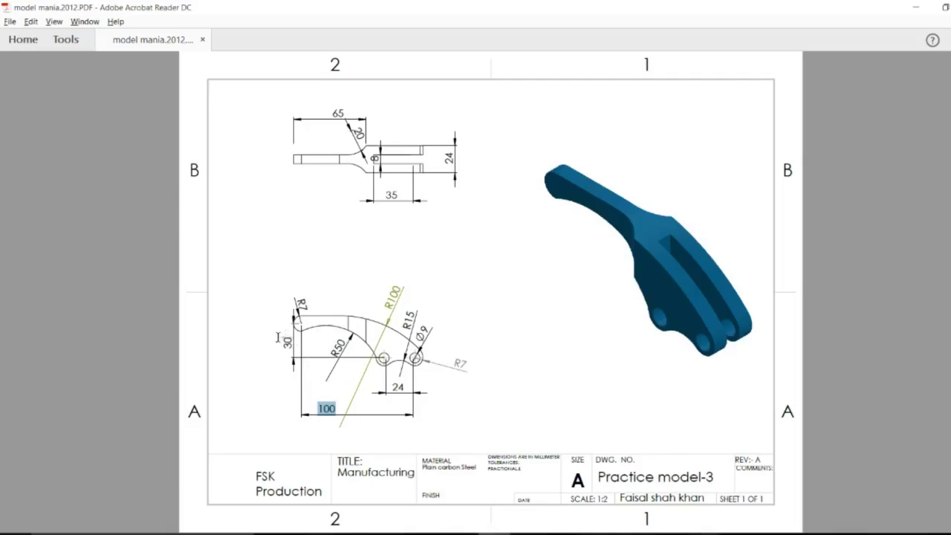
drag(280, 338, 291, 347)
key(alt+Tab)
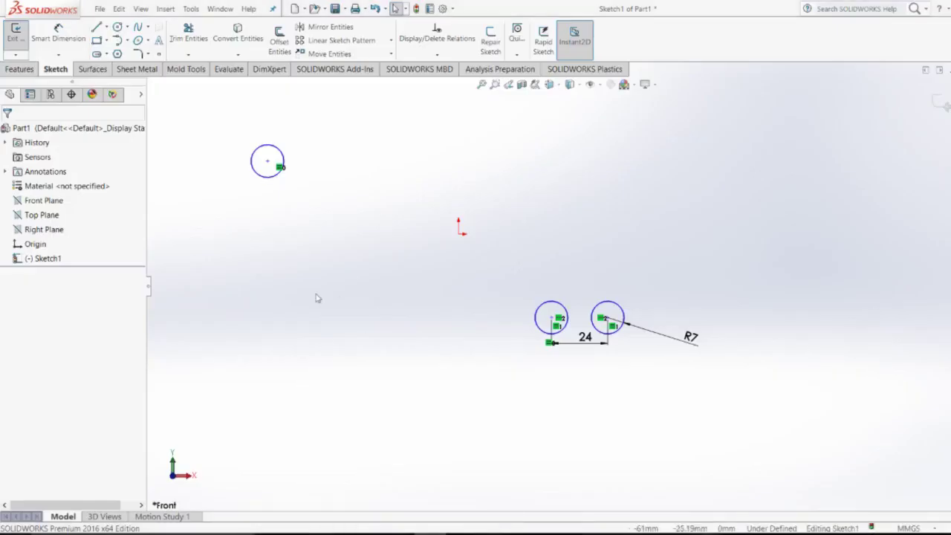
key(alt+Tab)
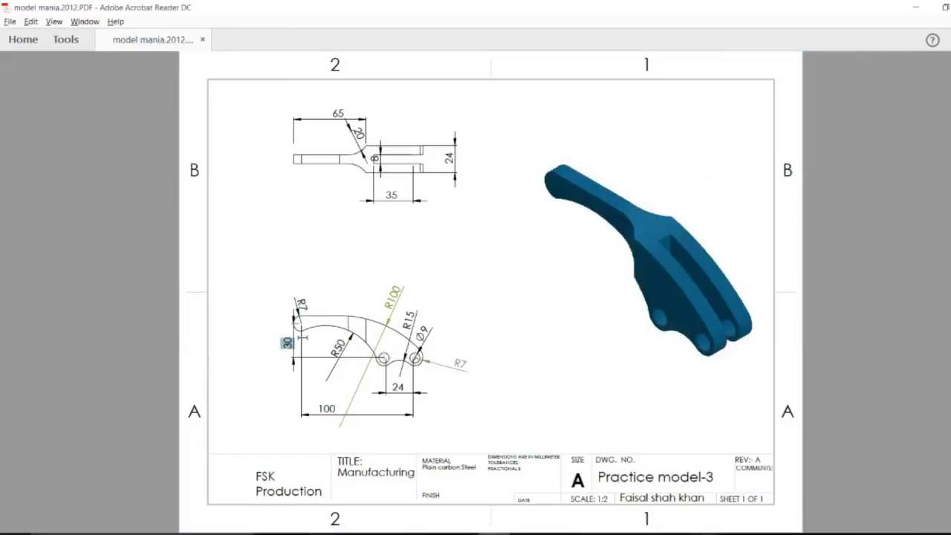
key(alt+Tab)
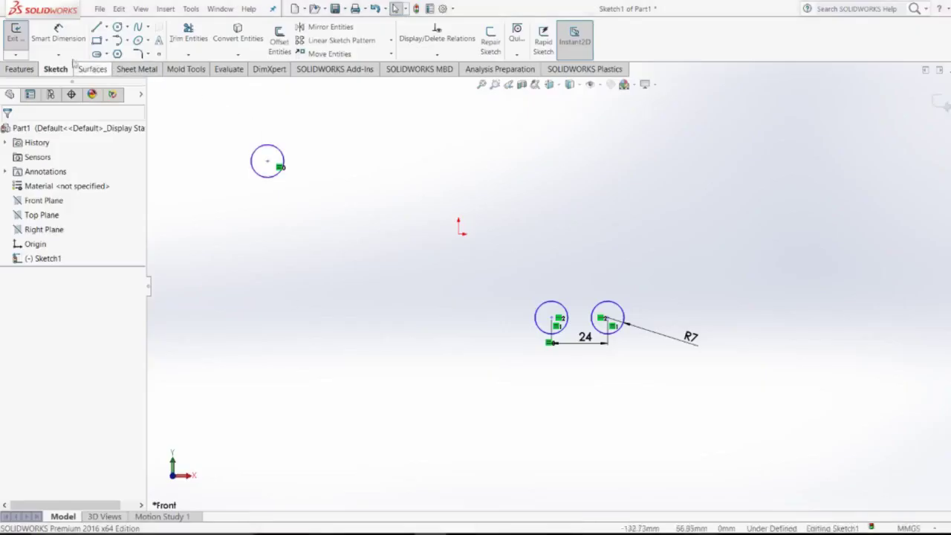
Set a 100 mm horizontal distance from the upper circle centre to the right circle centre.
key(s)
click(255, 297)
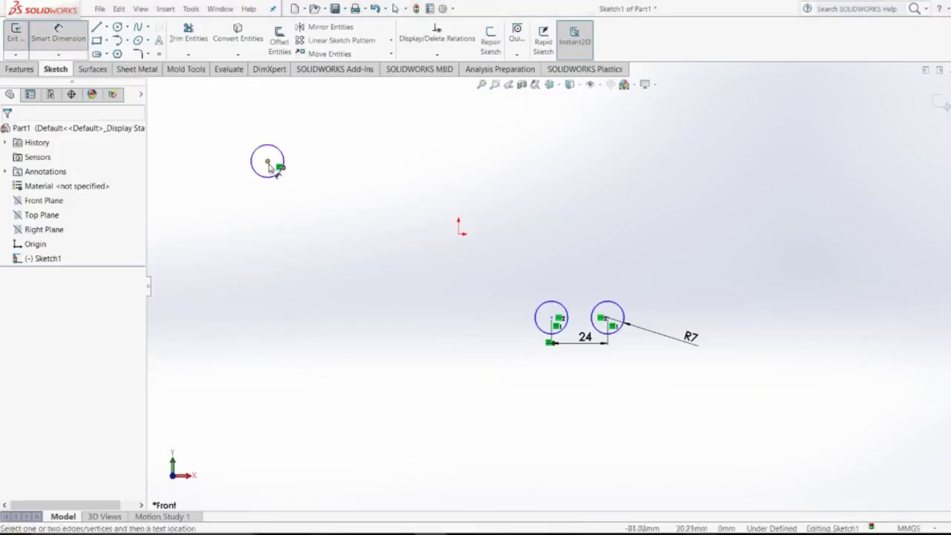
click(267, 162)
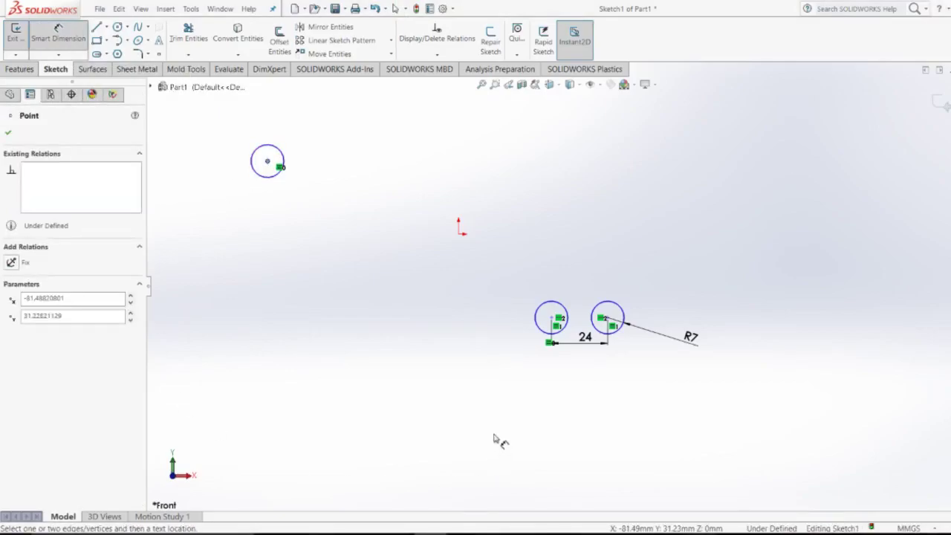
key(alt+Tab)
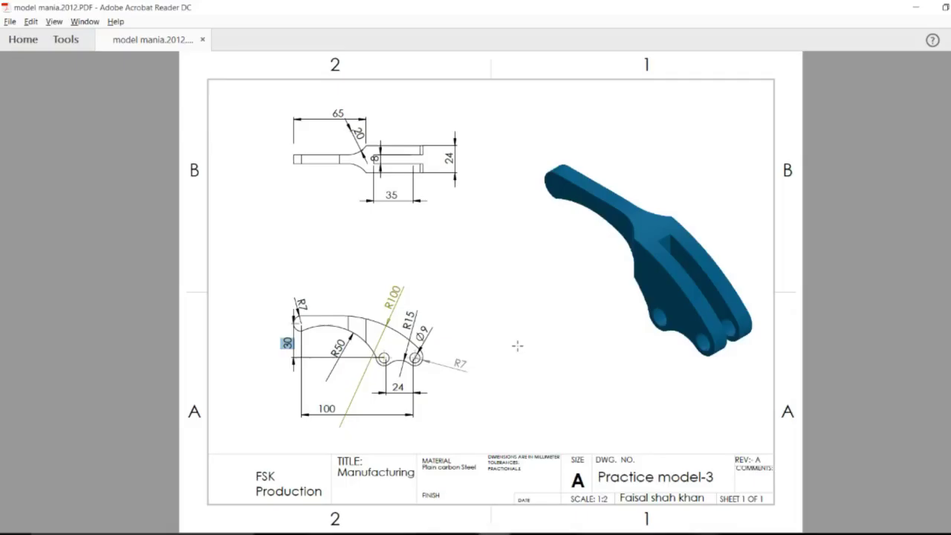
key(alt+Tab)
click(608, 318)
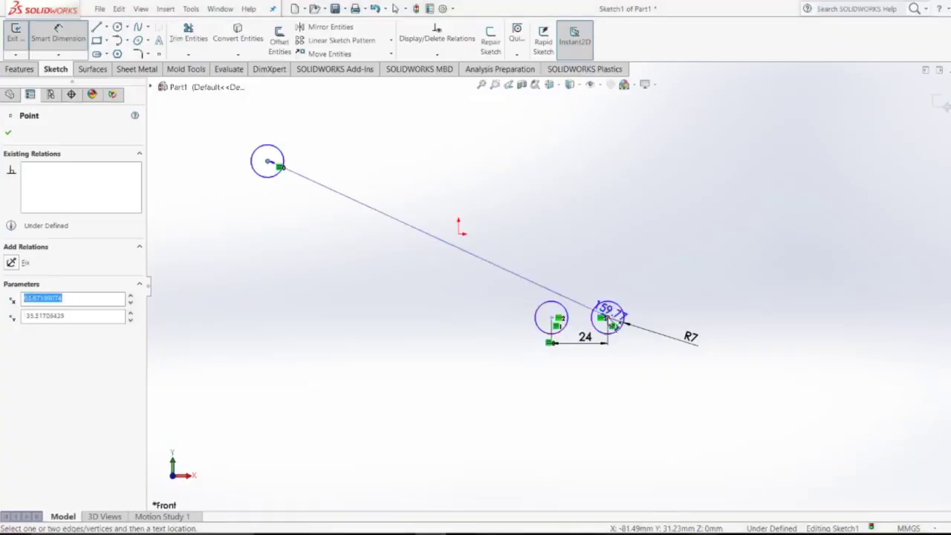
click(496, 433)
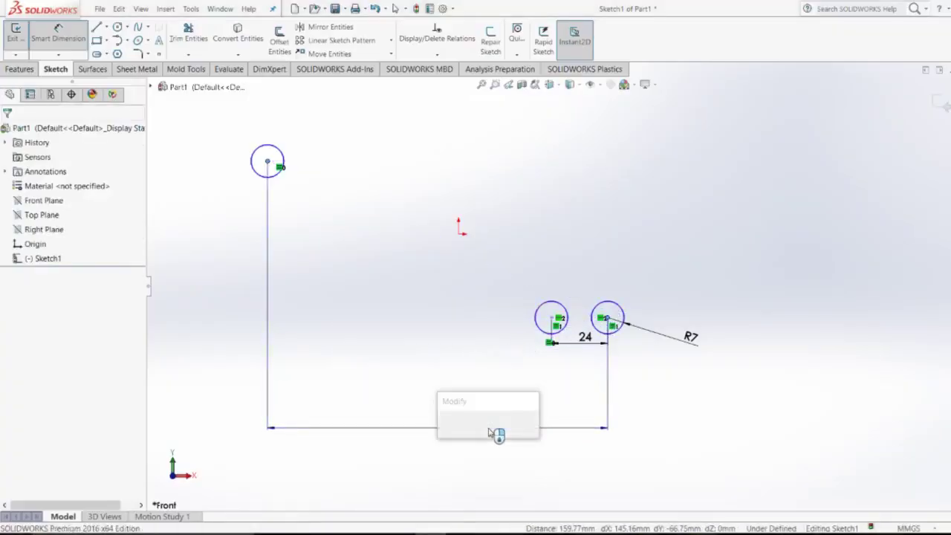
text(100)
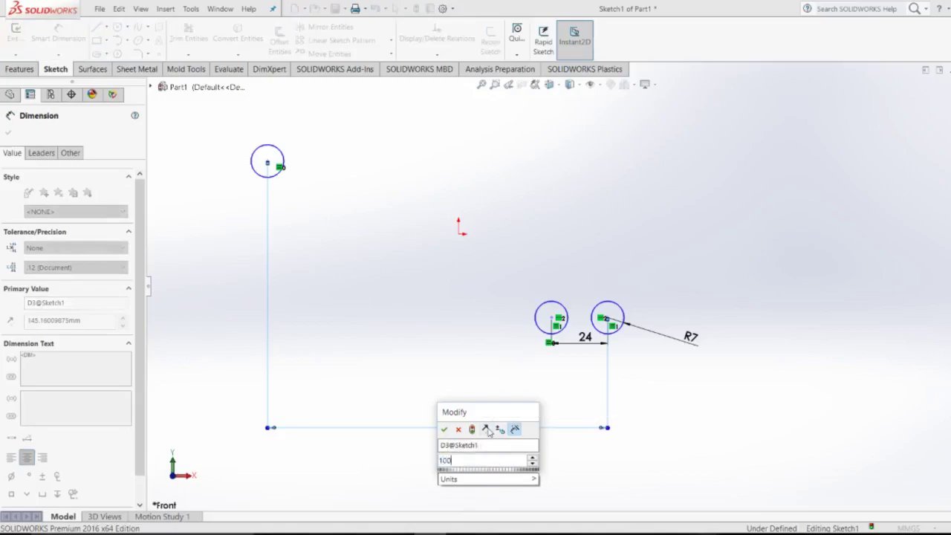
key(Escape)
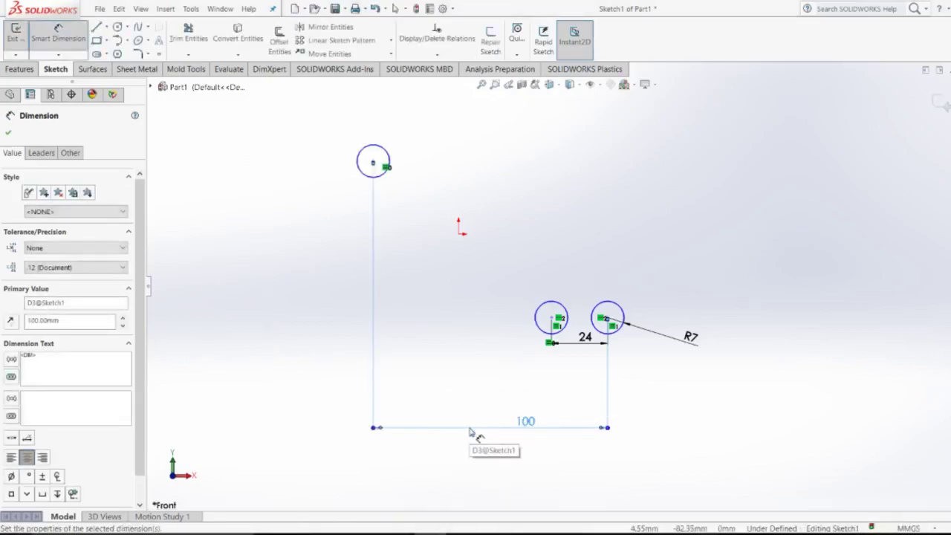
Set a 30 mm vertical distance from the upper circle centre to the left circle centre.
key(alt+Tab)
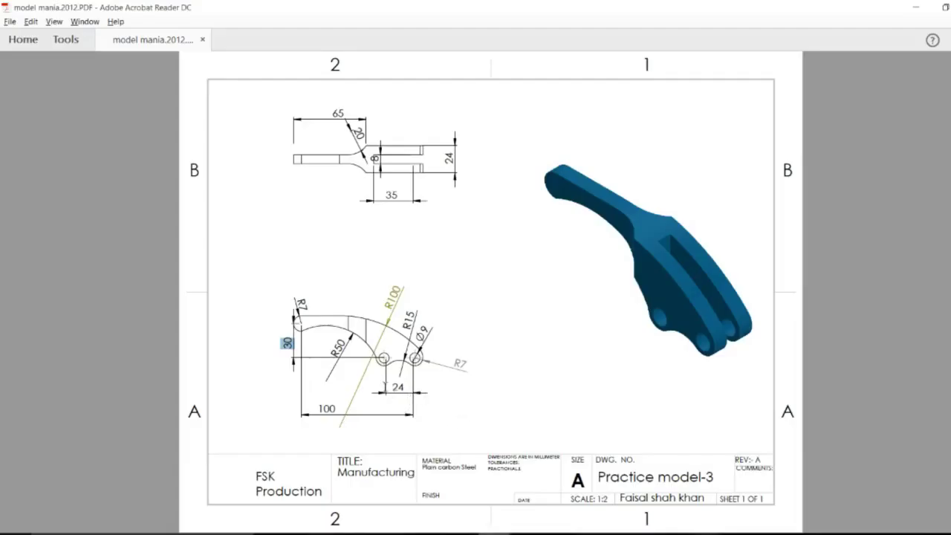
key(alt+Tab)
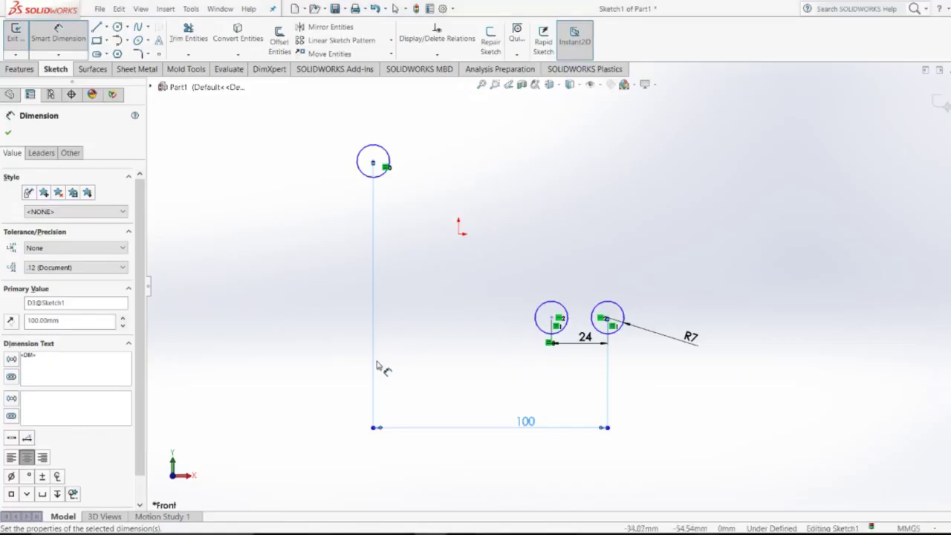
click(373, 161)
click(551, 318)
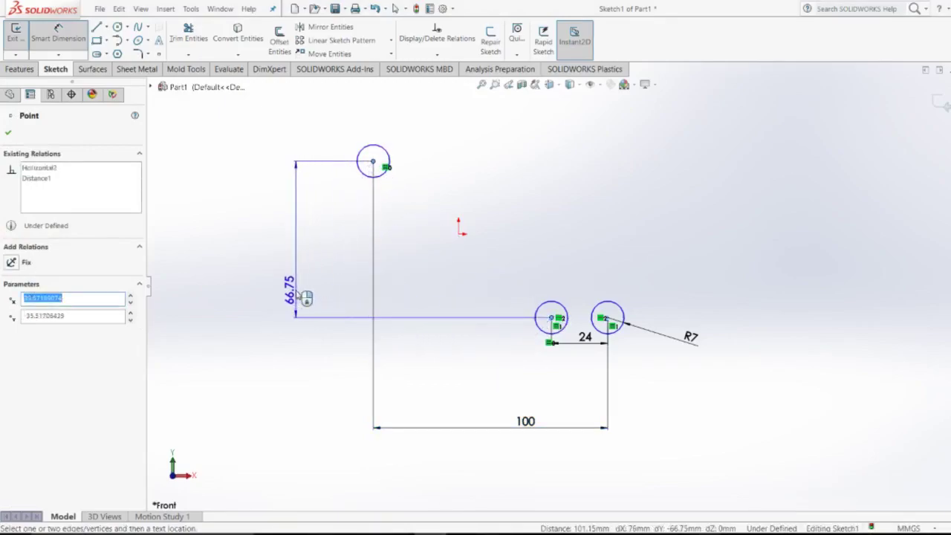
click(301, 295)
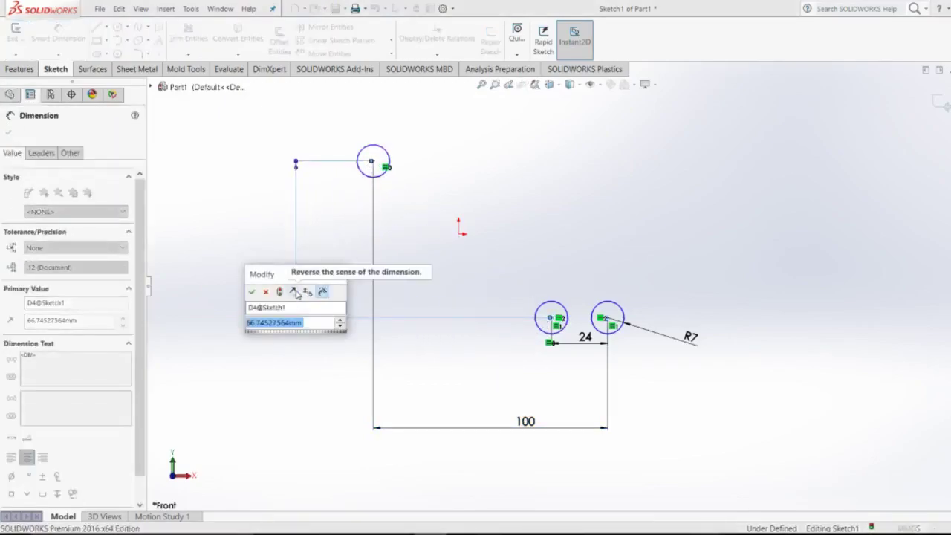
text(30)
key(Return)
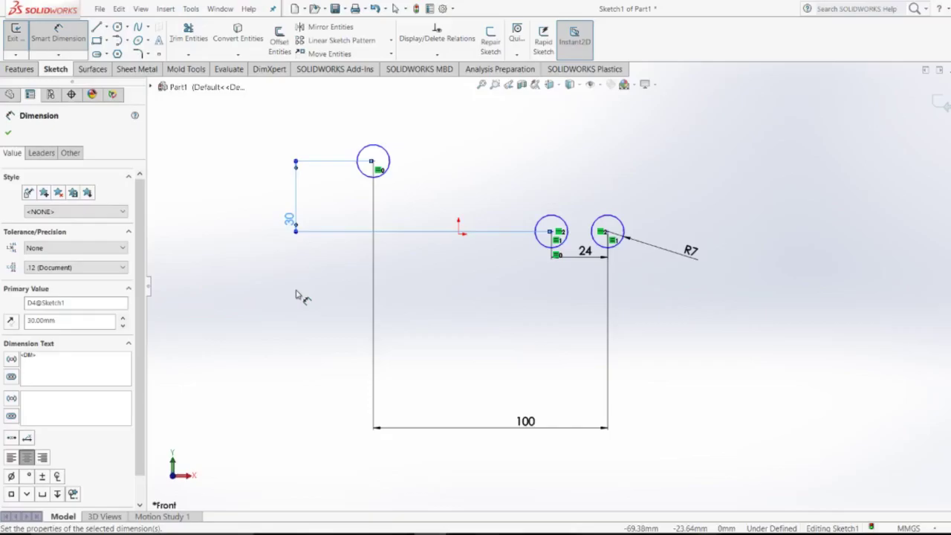
Make the left lower circle centre horizontal with the sketch origin.
key(alt+Tab)
key(alt+Tab)
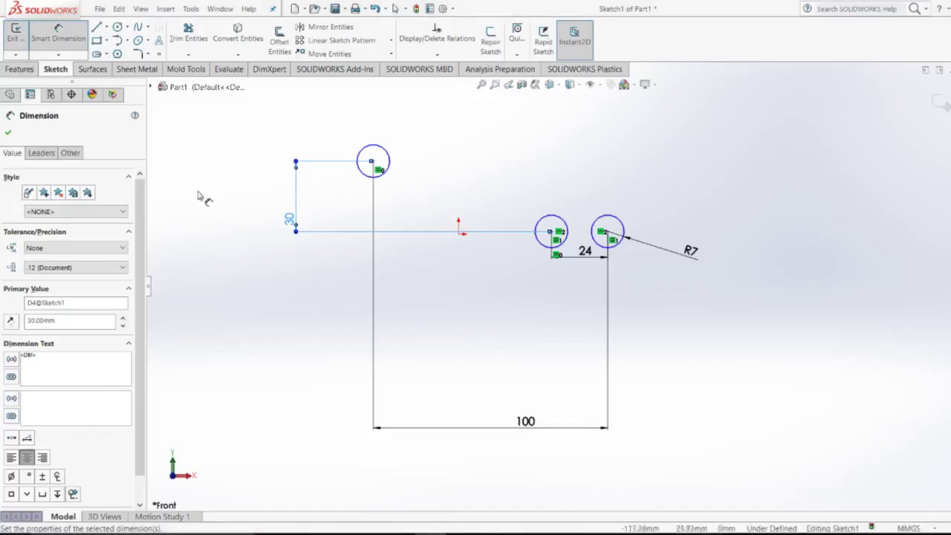
click(18, 138)
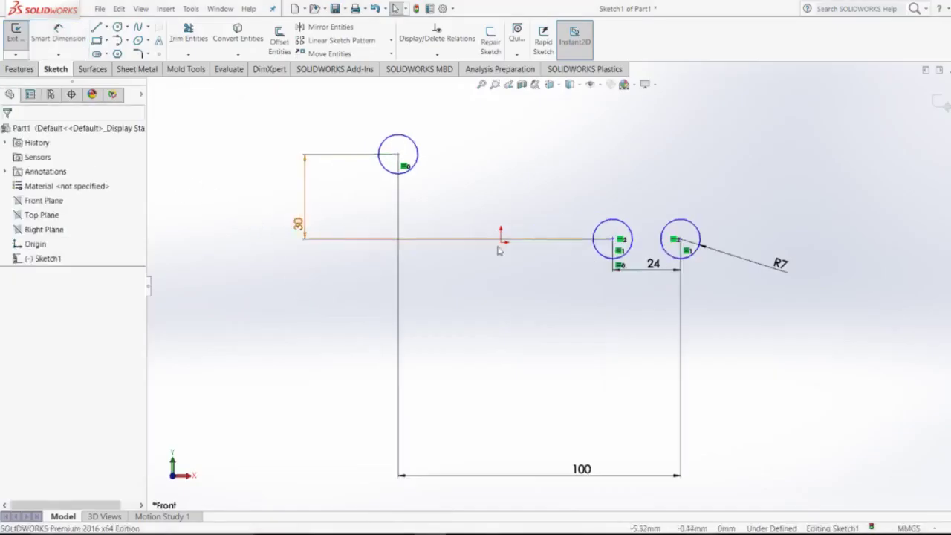
scroll(498, 245, up, 2)
scroll(502, 254, down, 4)
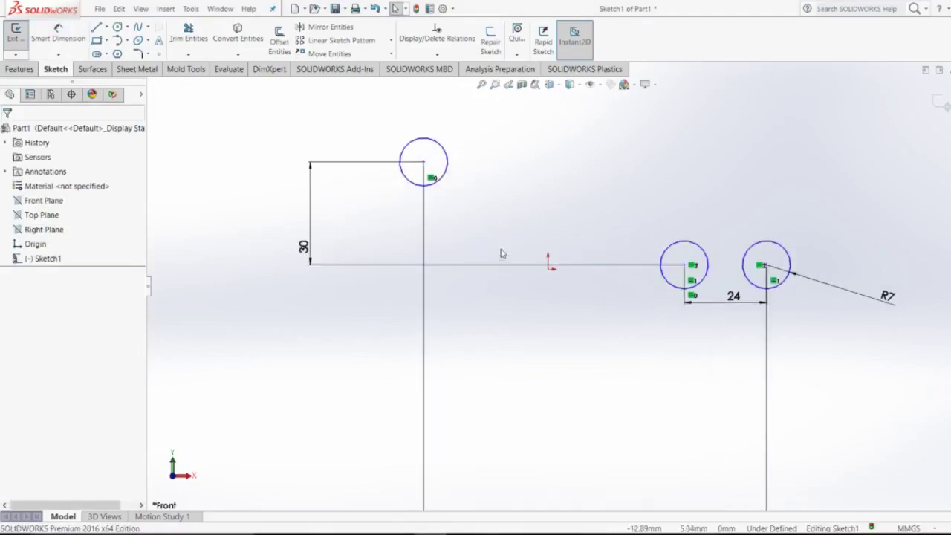
click(548, 267)
ctrl+click(684, 266)
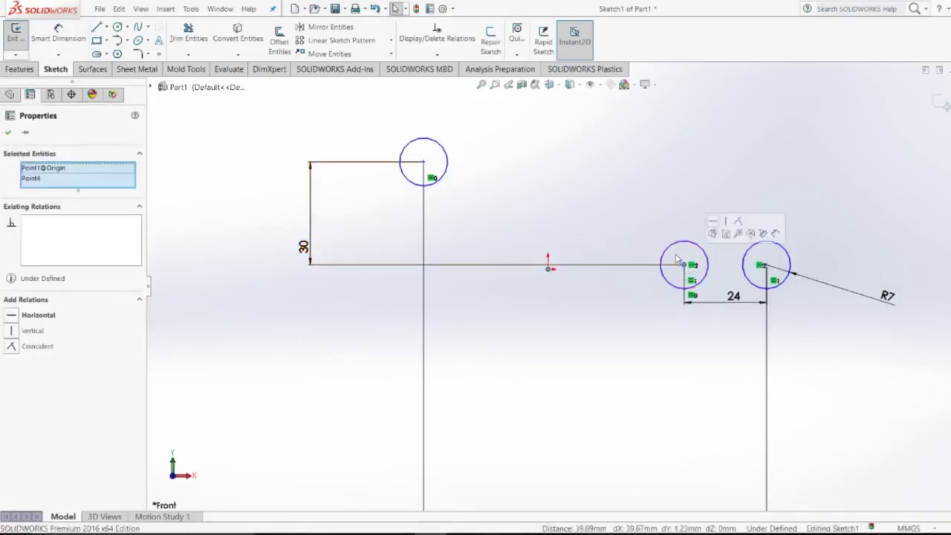
click(713, 223)
click(487, 382)
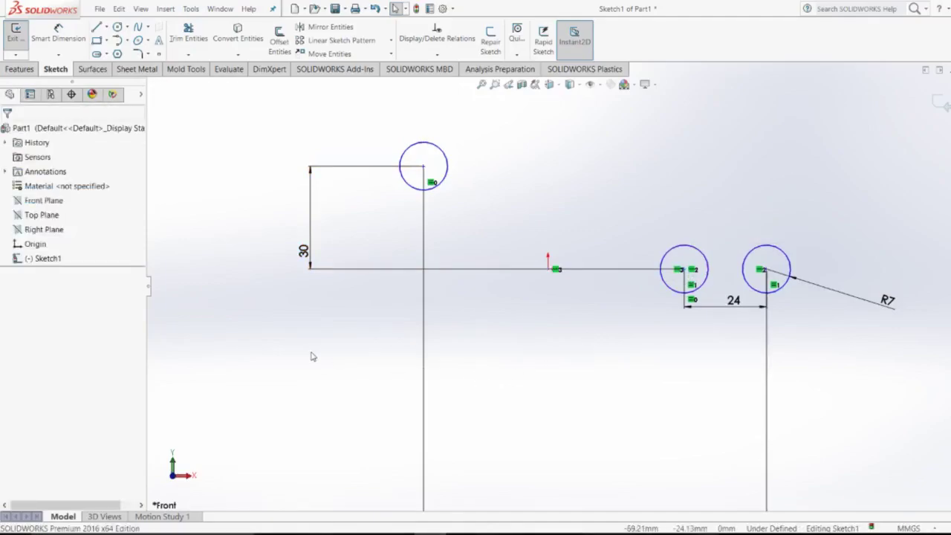
key(alt+Tab)
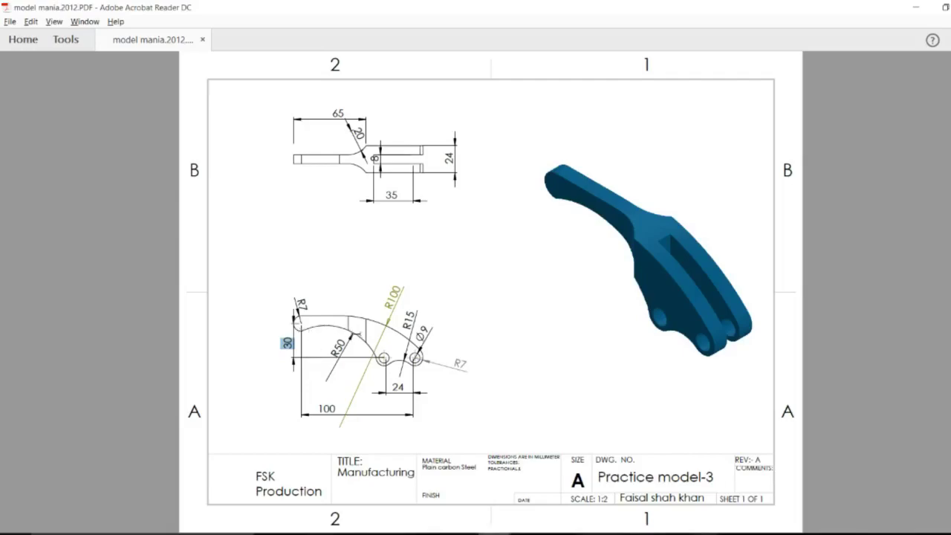
key(alt+Tab)
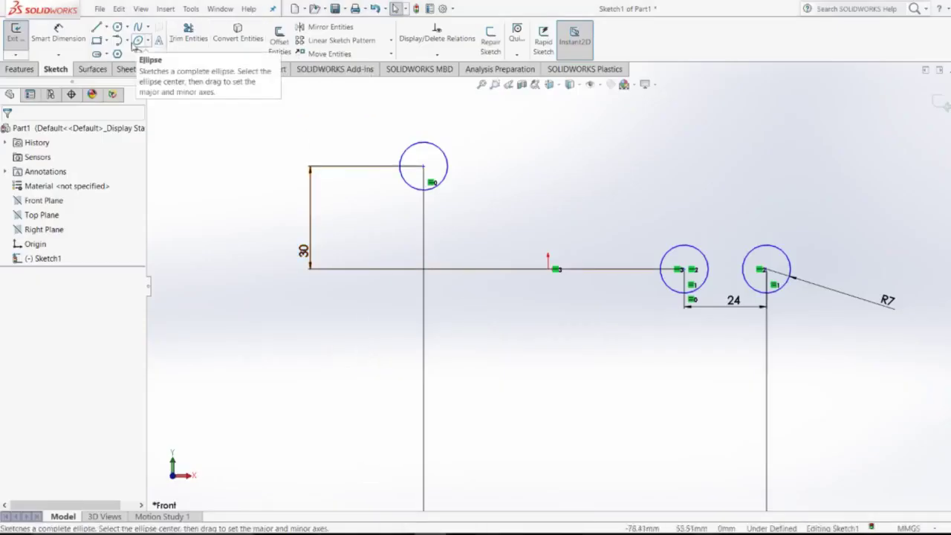
Draw a 3 Point Arc from the top circle down to the lower-left circle.
click(127, 41)
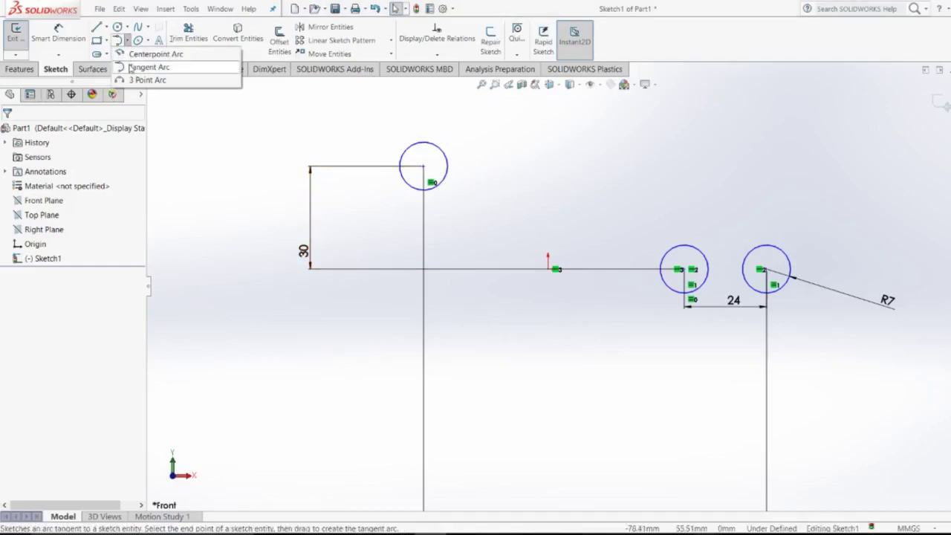
click(131, 67)
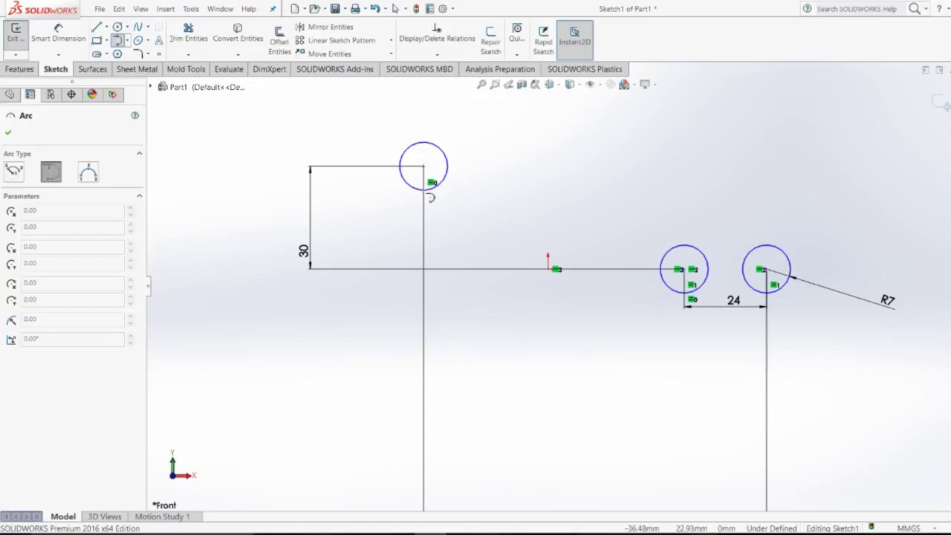
click(9, 133)
click(127, 40)
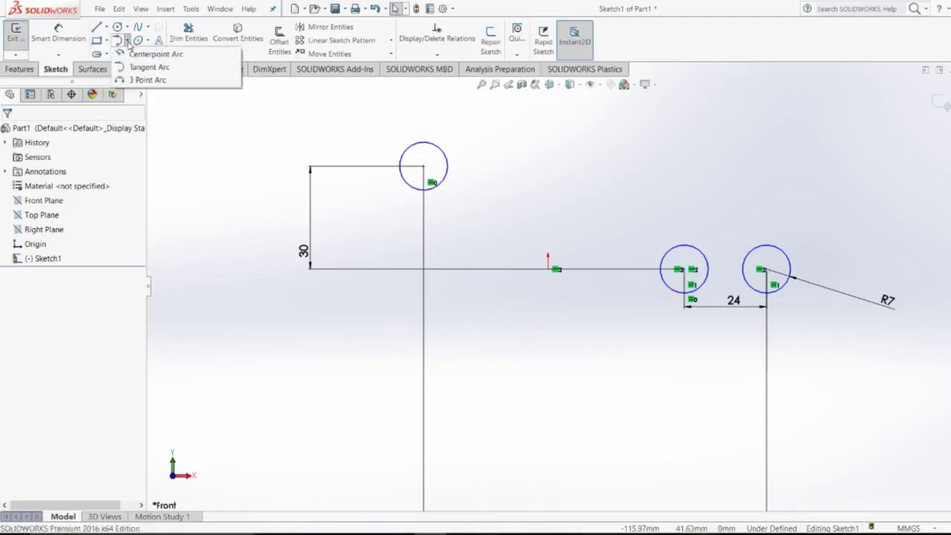
click(141, 79)
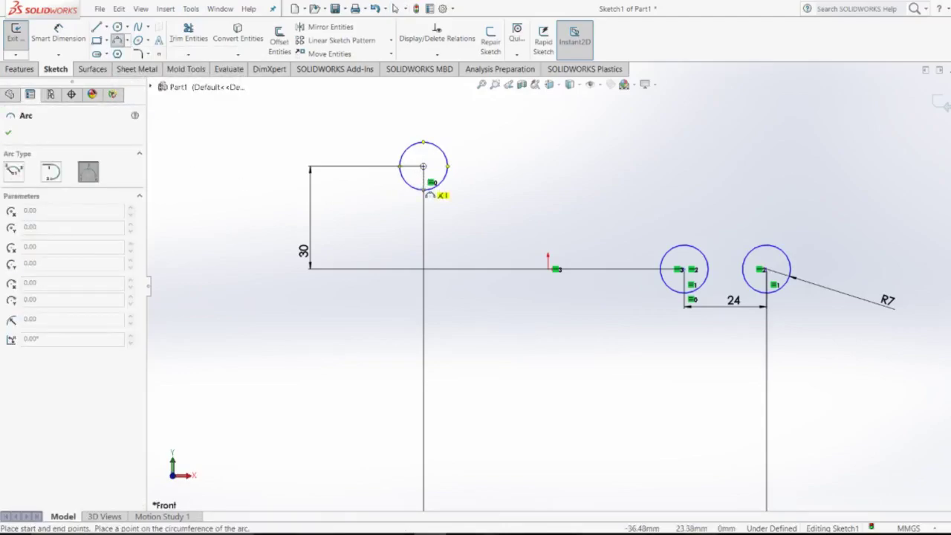
drag(429, 194, 673, 272)
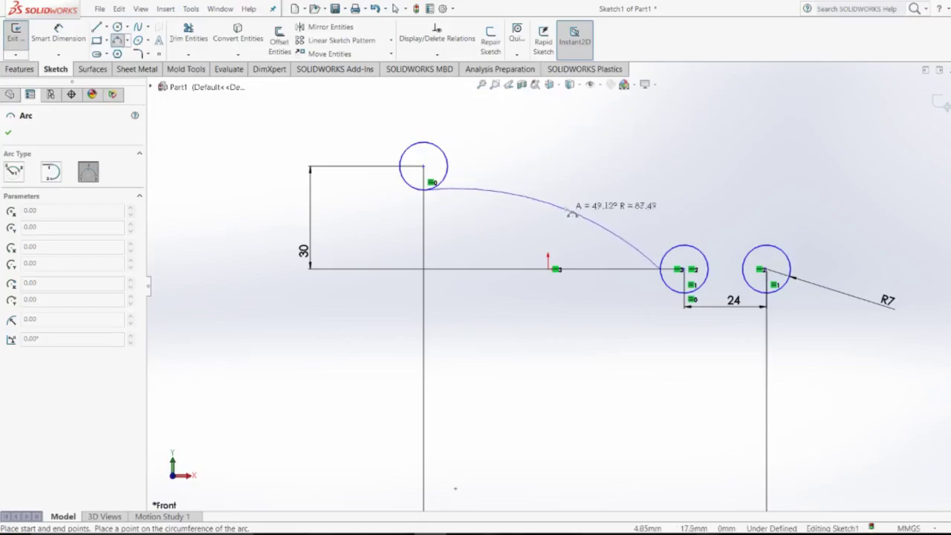
click(550, 202)
key(Escape)
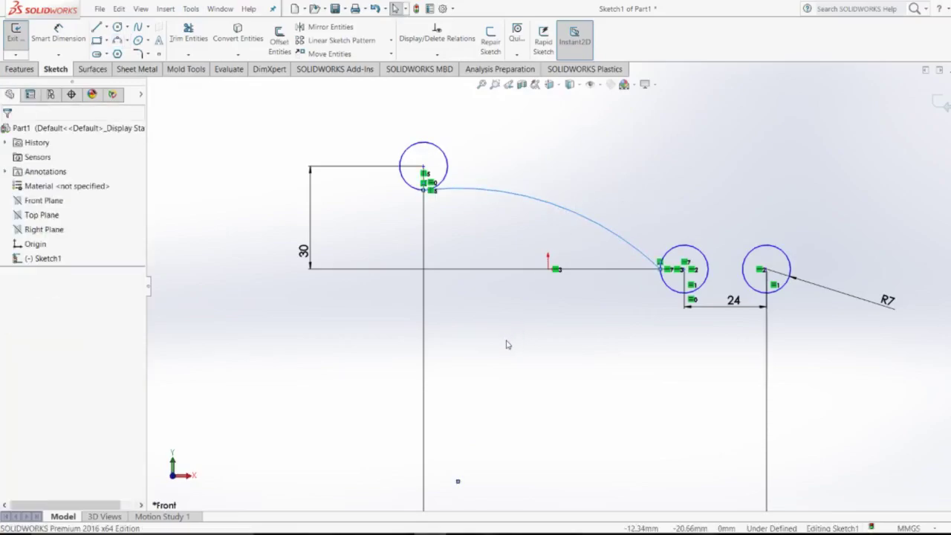
Dimension the new arc with a radius of 50.
key(alt+Tab)
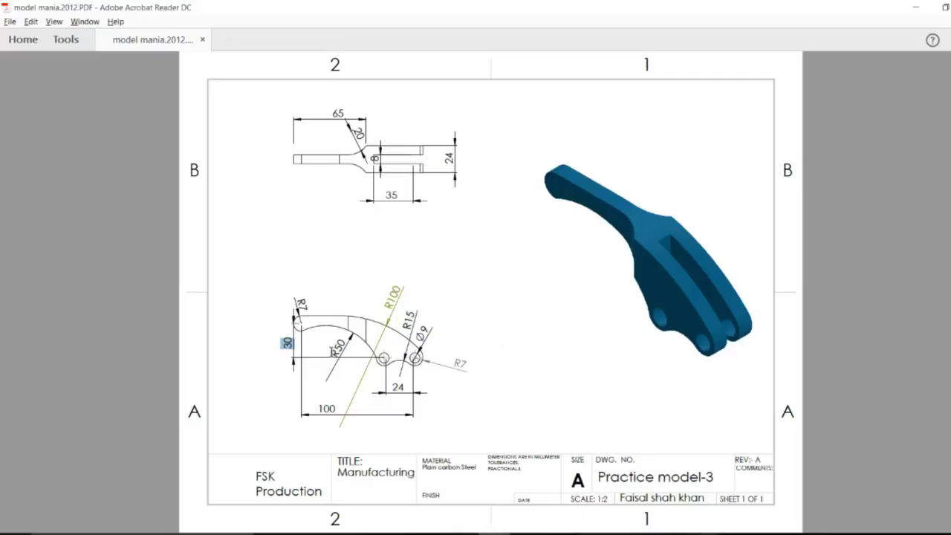
key(alt+Tab)
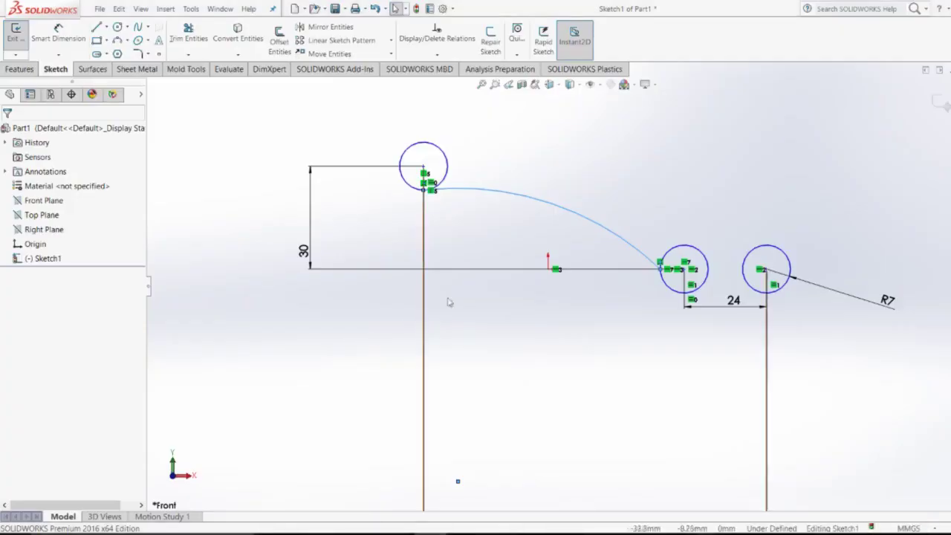
click(563, 215)
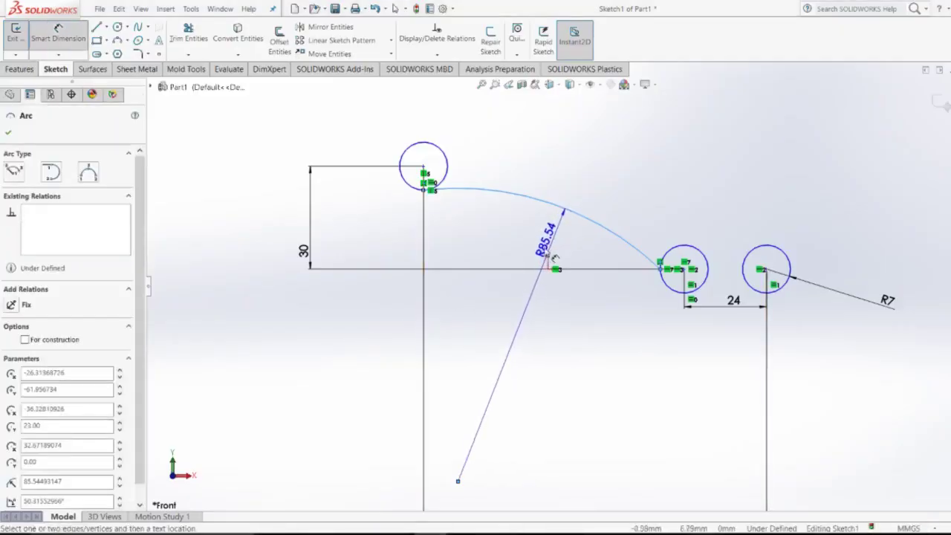
click(538, 300)
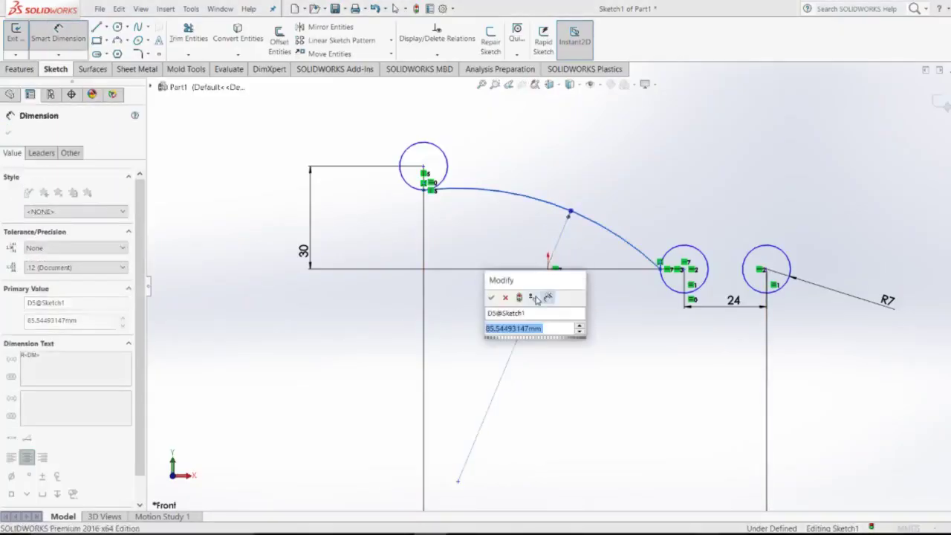
text(50)
key(Return)
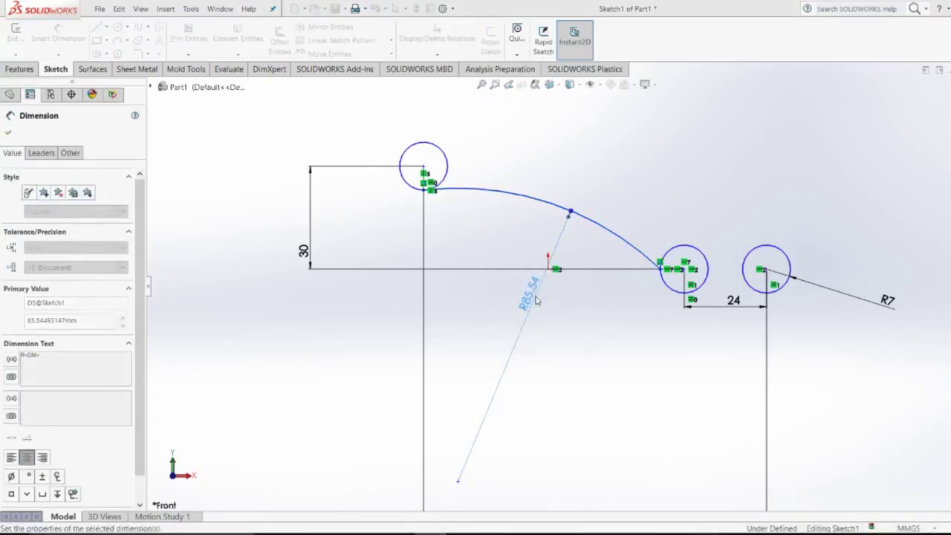
Zoom around the sketch and compare it with the reference drawing.
scroll(557, 198, down, 1)
scroll(559, 223, down, 1)
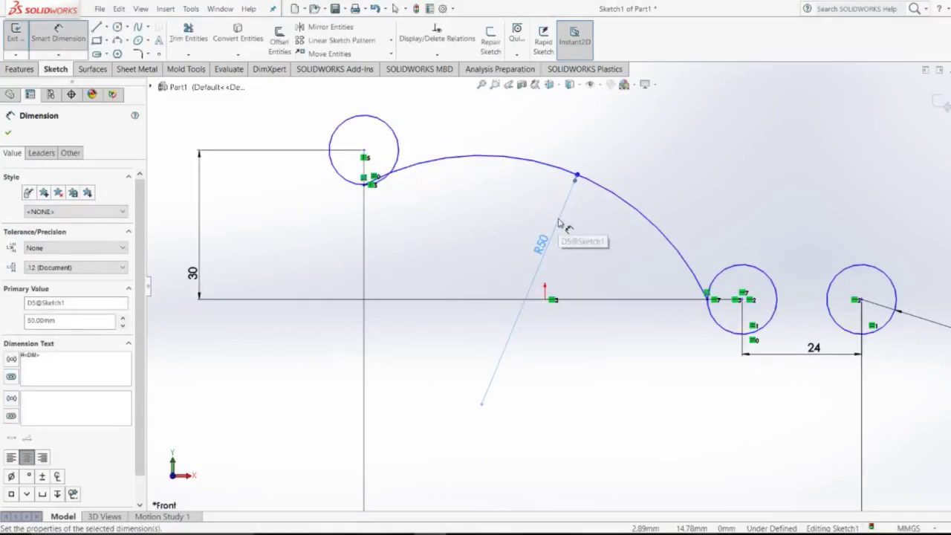
scroll(559, 223, up, 1)
scroll(559, 223, down, 1)
scroll(559, 224, down, 1)
scroll(559, 227, up, 1)
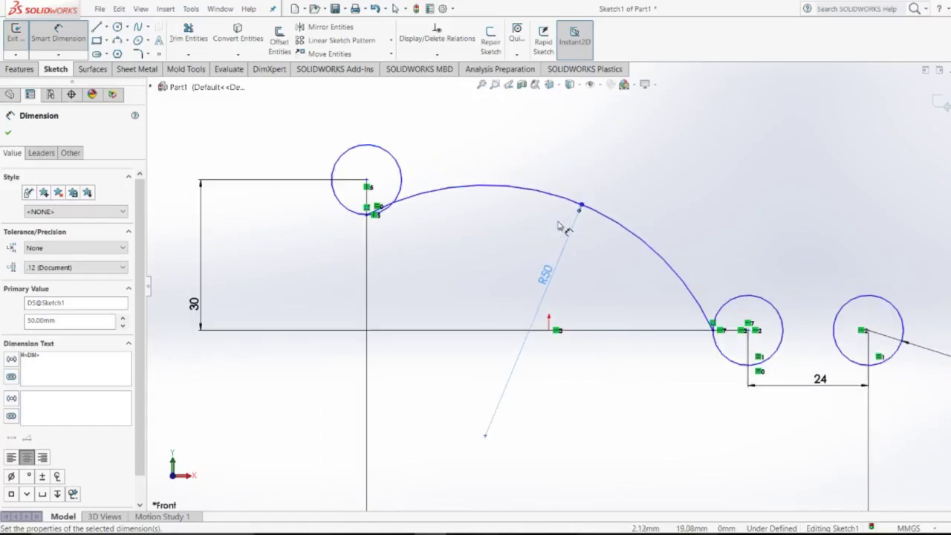
scroll(559, 227, up, 1)
scroll(559, 227, down, 1)
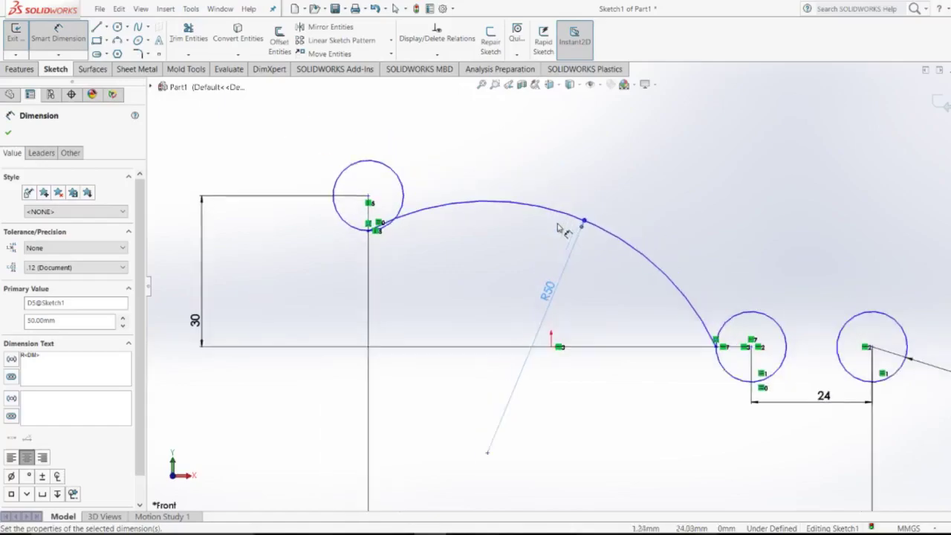
key(alt+Tab)
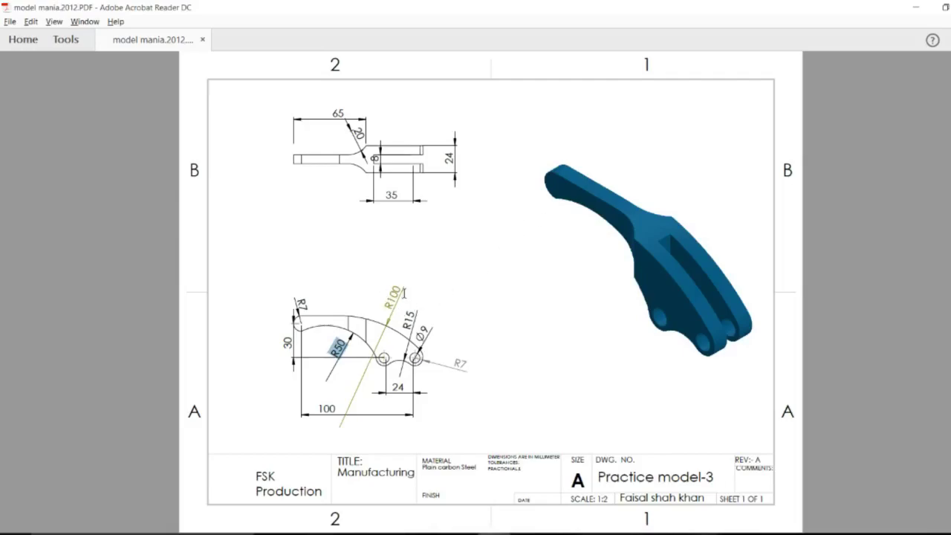
key(alt+Tab)
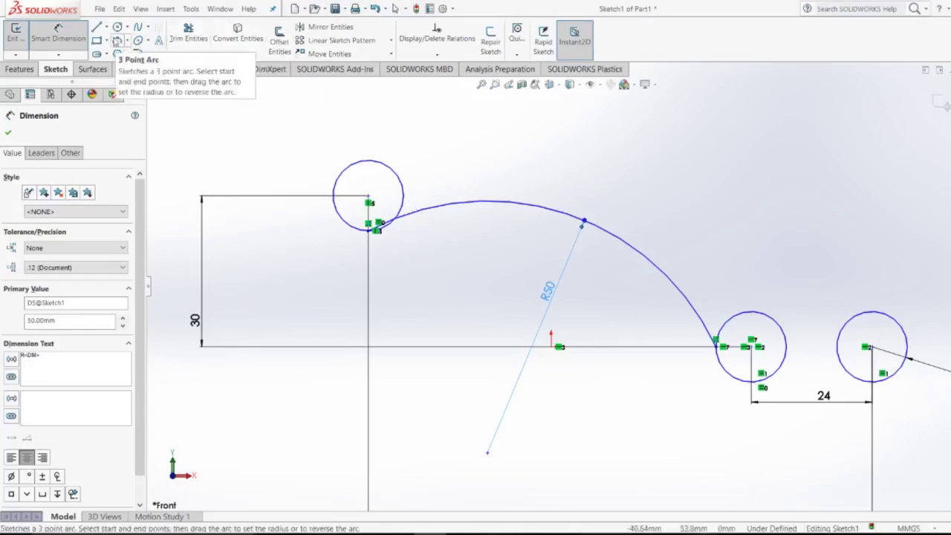
Draw a horizontal top line from the upper circle, continuing as an arc to the right circle.
click(97, 28)
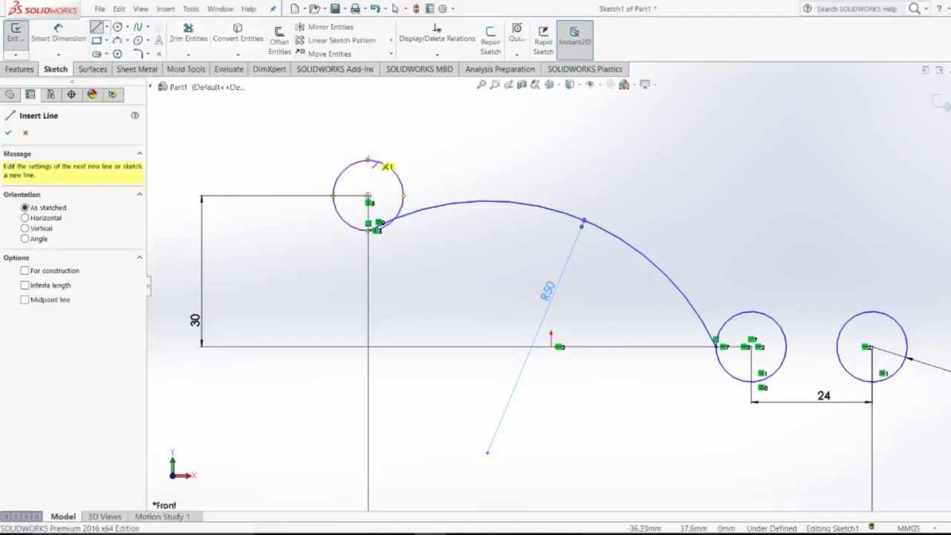
click(369, 161)
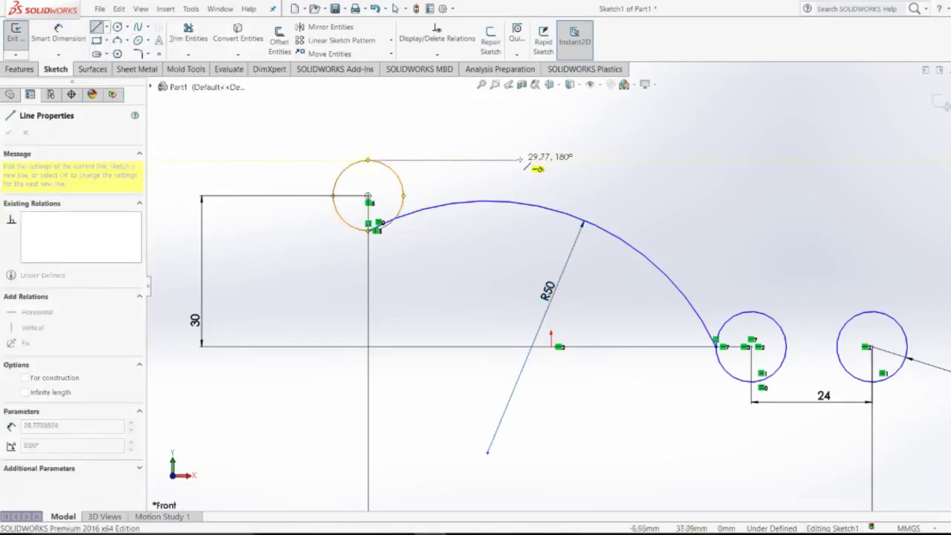
click(531, 159)
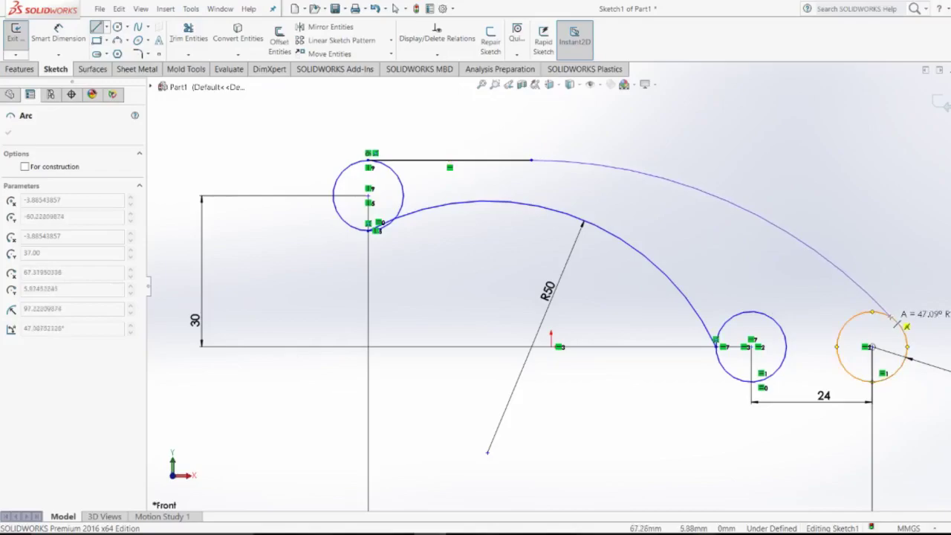
click(894, 316)
key(Escape)
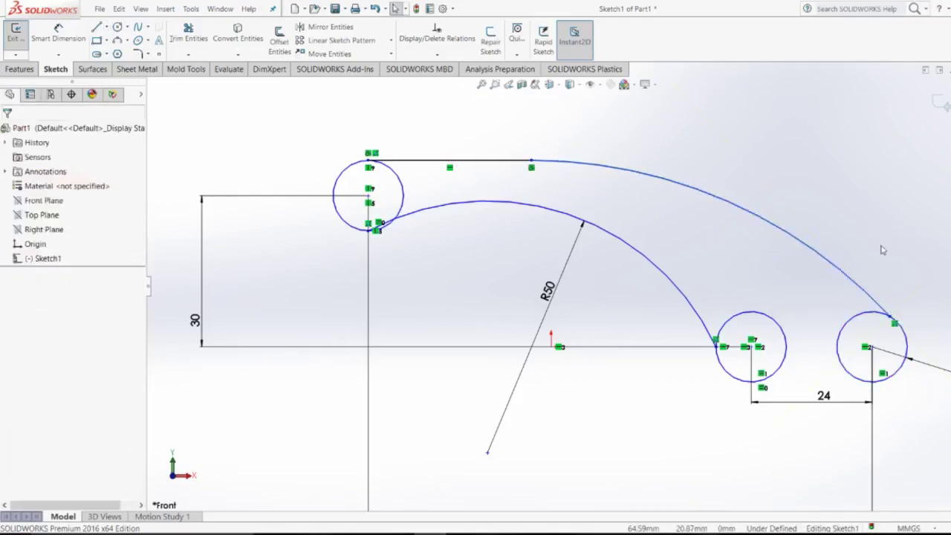
scroll(921, 271, up, 2)
scroll(792, 264, down, 1)
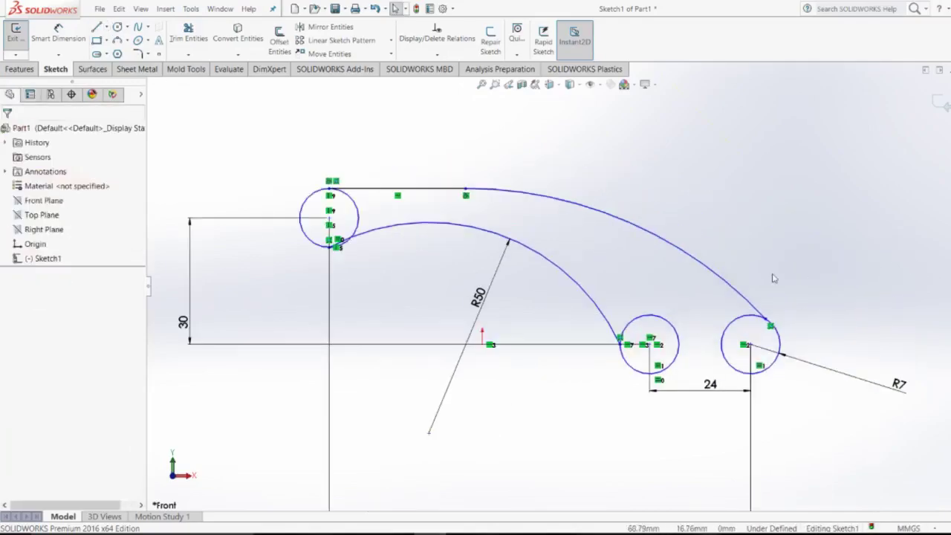
scroll(687, 398, down, 1)
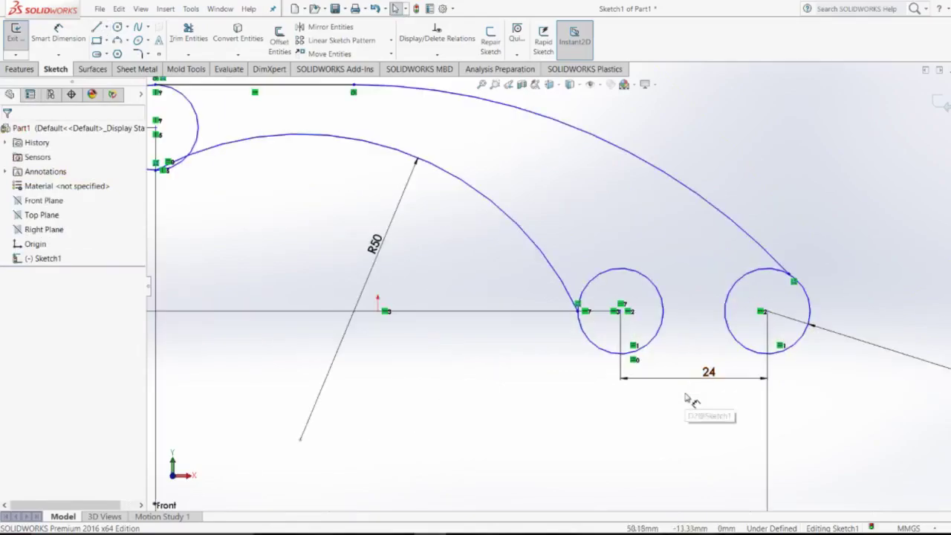
scroll(685, 398, down, 1)
scroll(683, 387, up, 2)
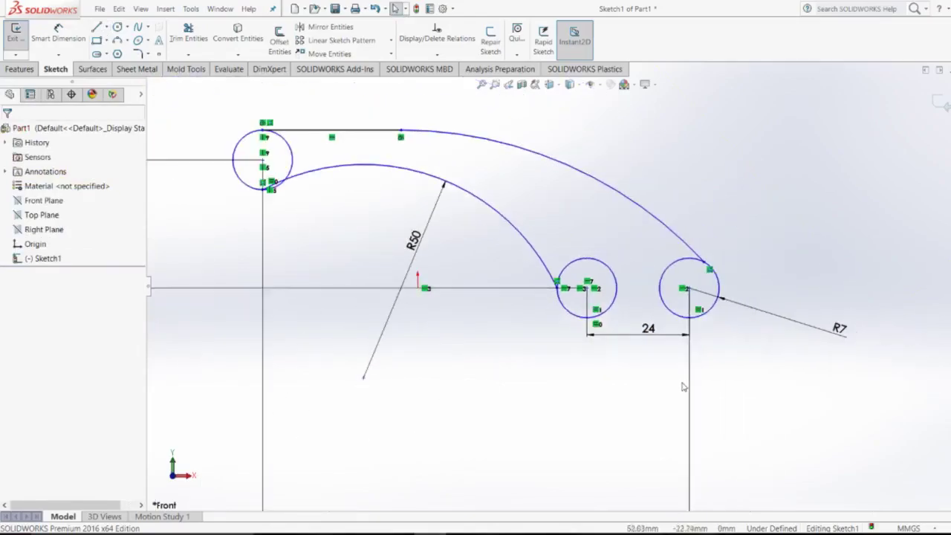
Dimension the outer arc to radius 100 and drag a sketch point to test constraints.
key(alt+Tab)
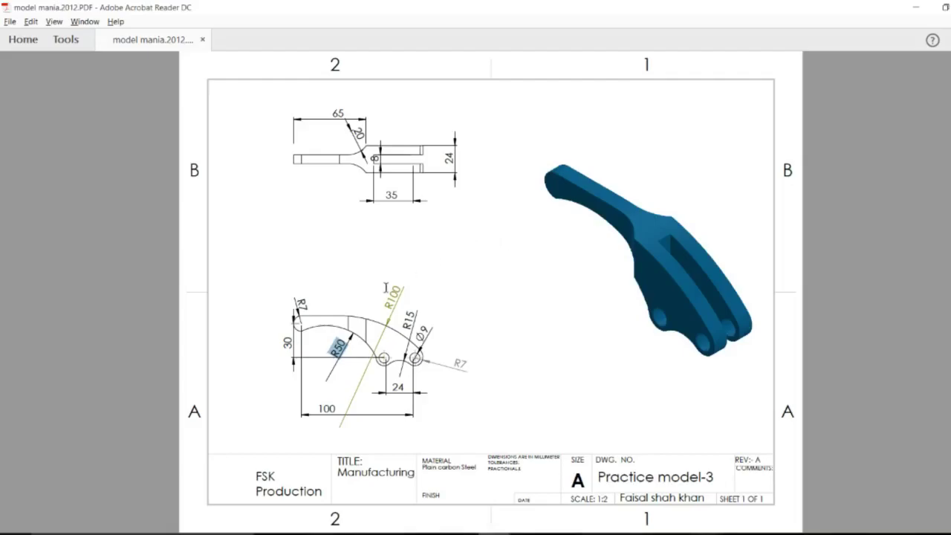
key(alt+Tab)
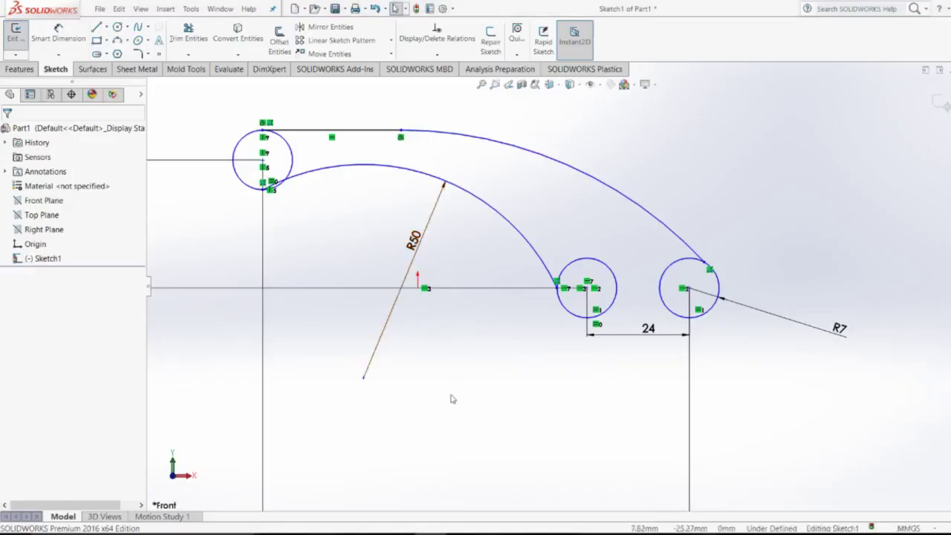
right_drag(451, 399, 452, 244)
click(561, 165)
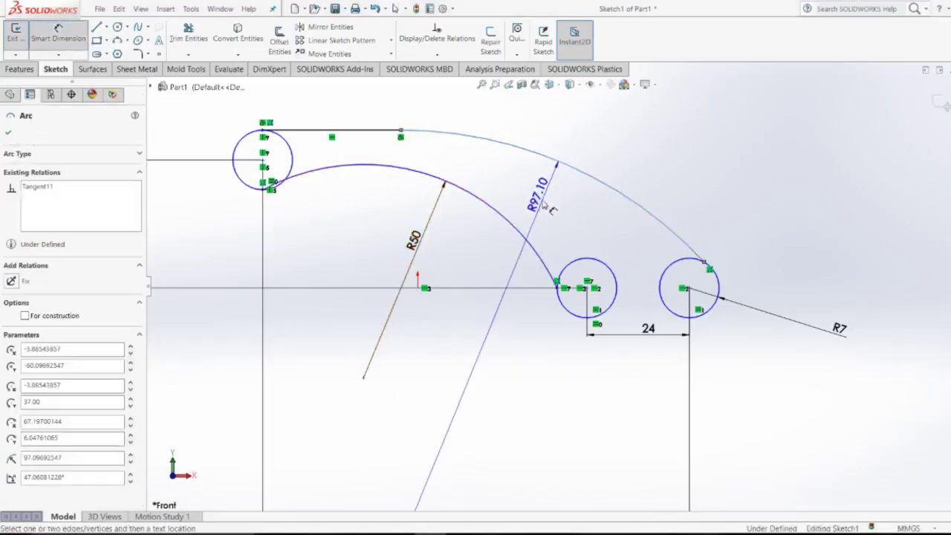
click(538, 220)
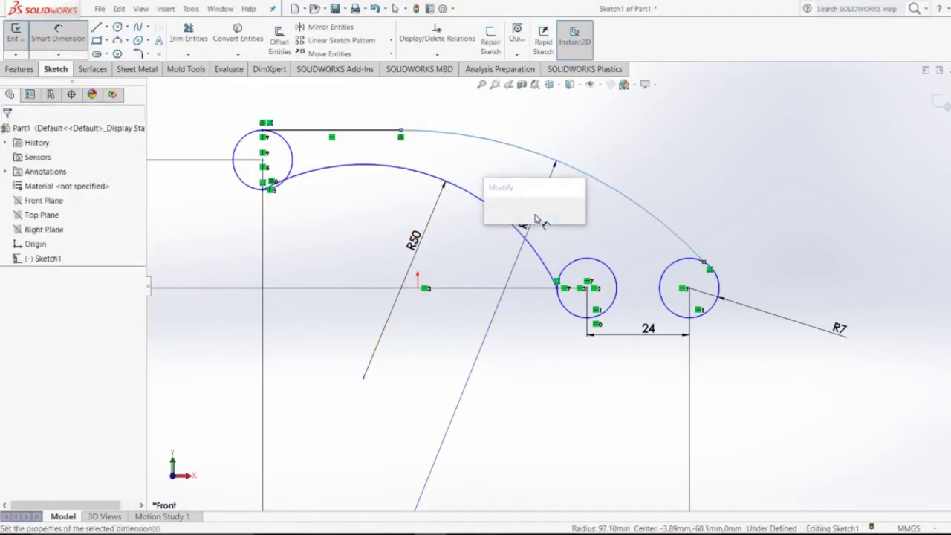
text(100)
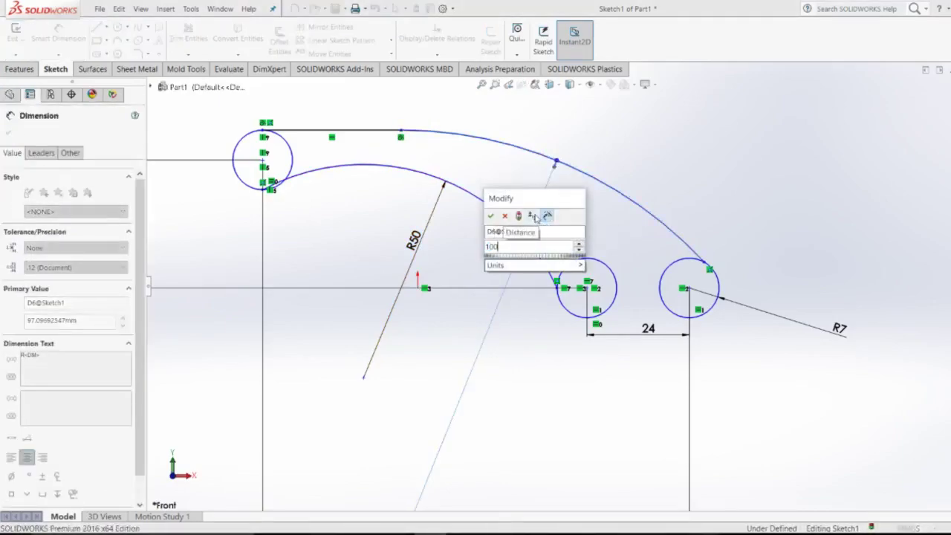
key(Return)
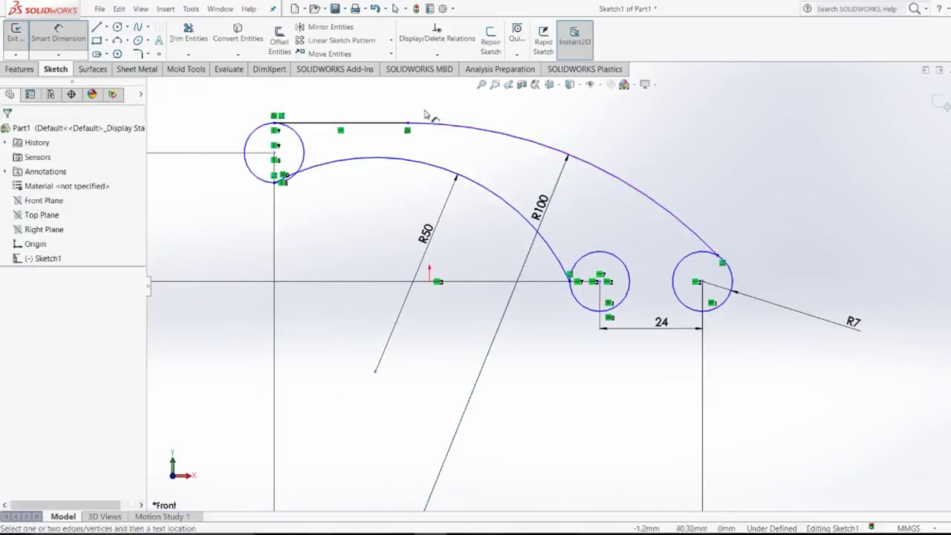
mouse_move(423, 123)
mouse_down()
mouse_move(469, 133)
mouse_move(430, 131)
mouse_up()
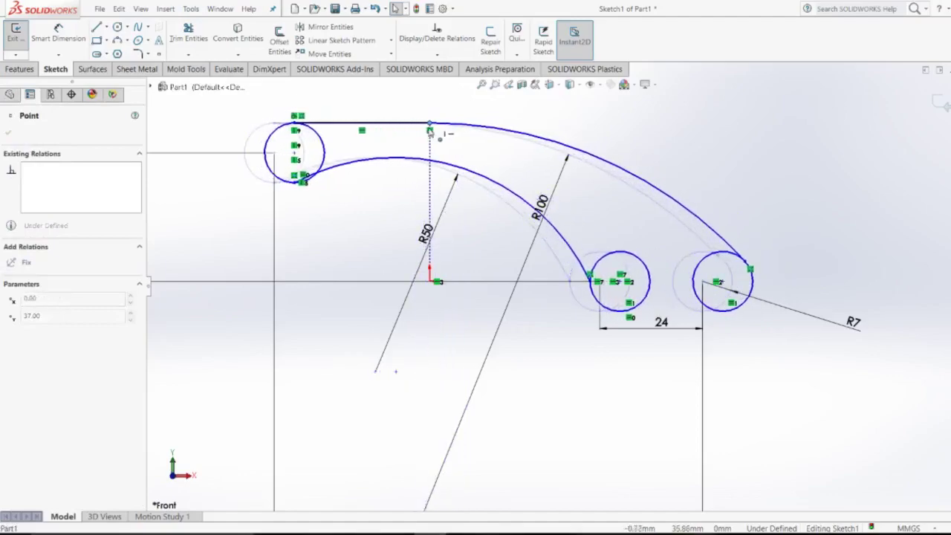
click(366, 339)
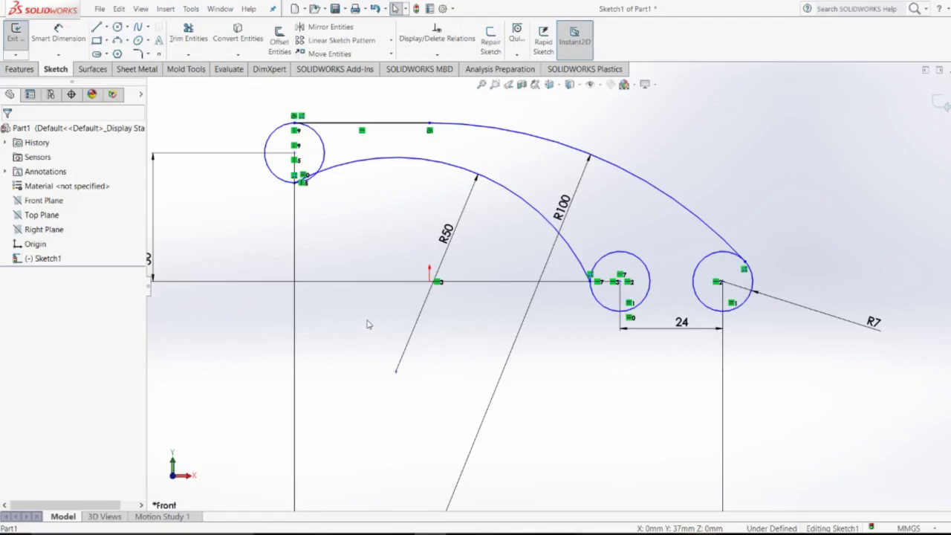
Constrain the top-left circle's centre to sit vertically above the origin.
click(295, 154)
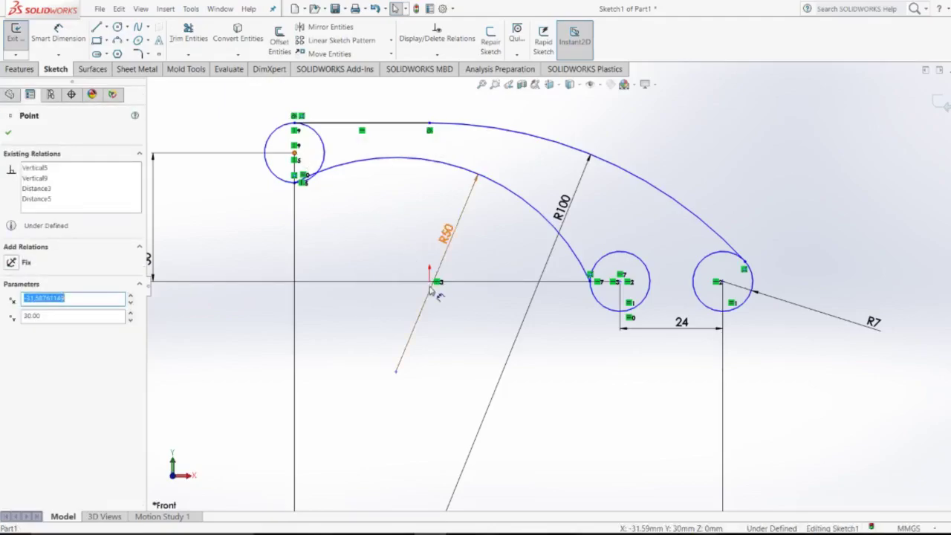
ctrl+click(430, 283)
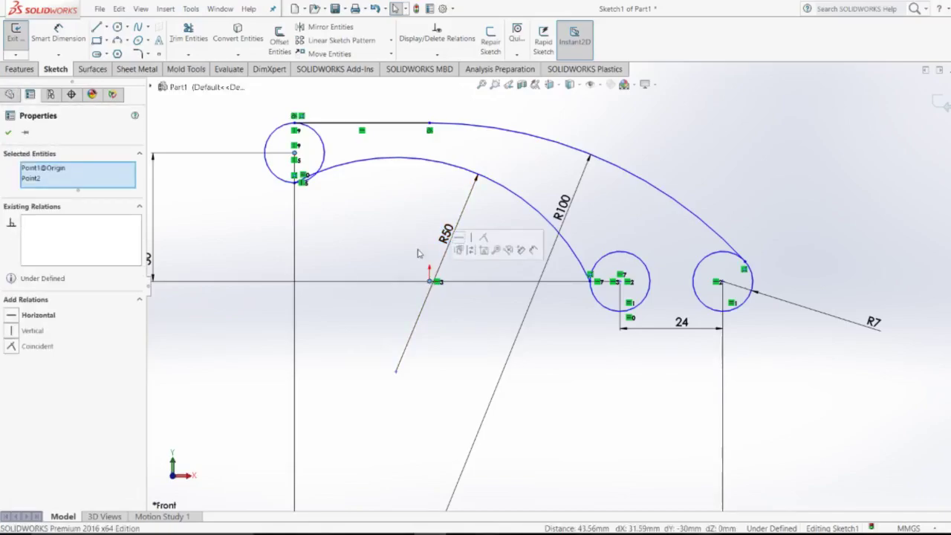
click(470, 240)
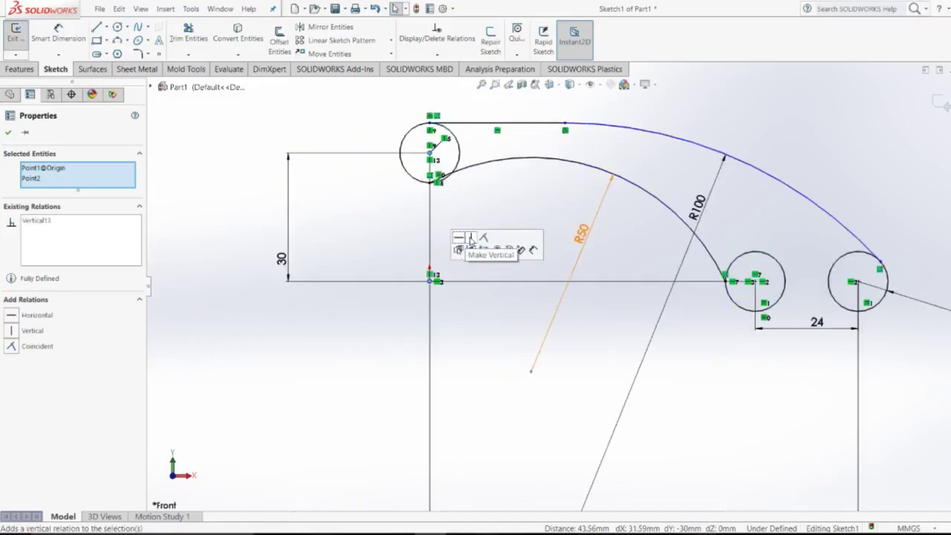
click(371, 331)
scroll(603, 280, down, 2)
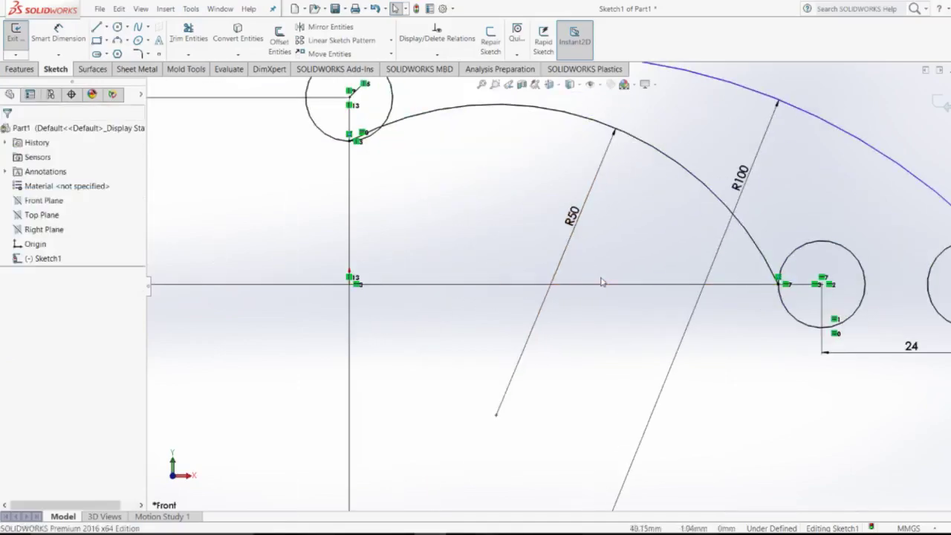
scroll(604, 280, up, 3)
scroll(604, 280, down, 2)
scroll(604, 280, up, 2)
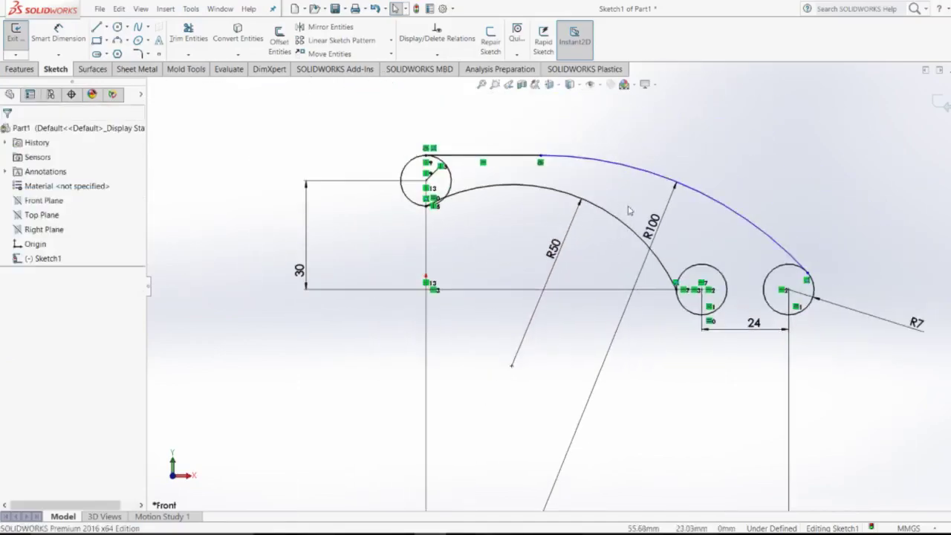
scroll(593, 213, down, 2)
Make the outer R100 arc tangent to the right R7 circle to fully define the sketch.
click(495, 142)
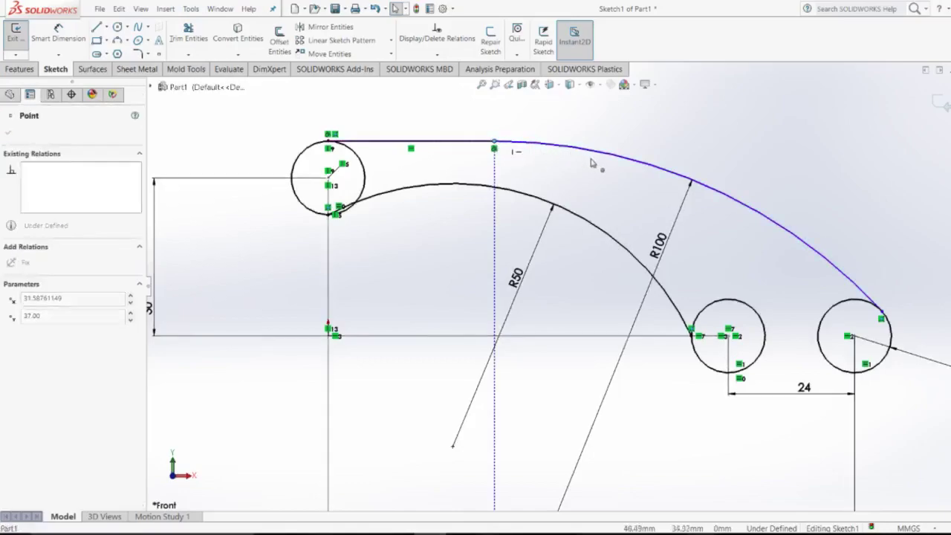
scroll(581, 210, up, 2)
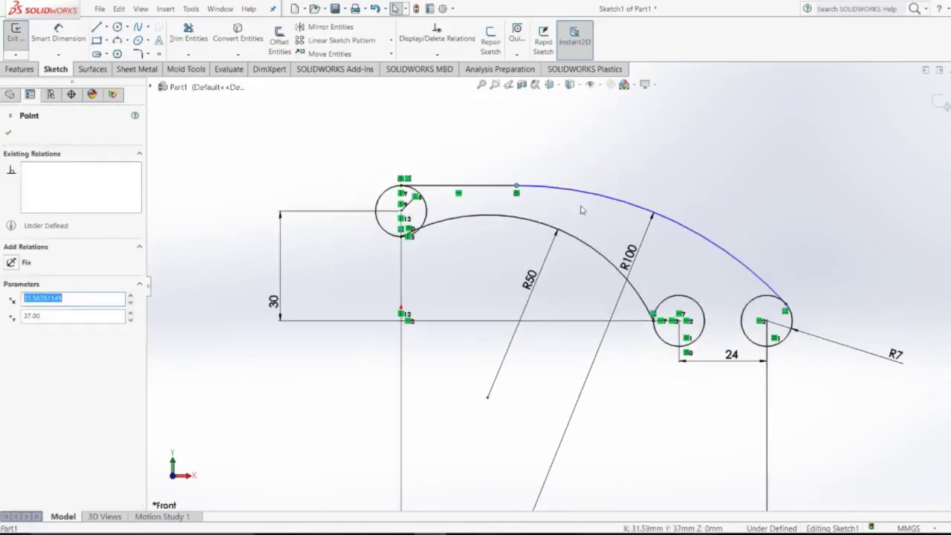
click(692, 183)
scroll(700, 187, down, 1)
scroll(736, 261, up, 2)
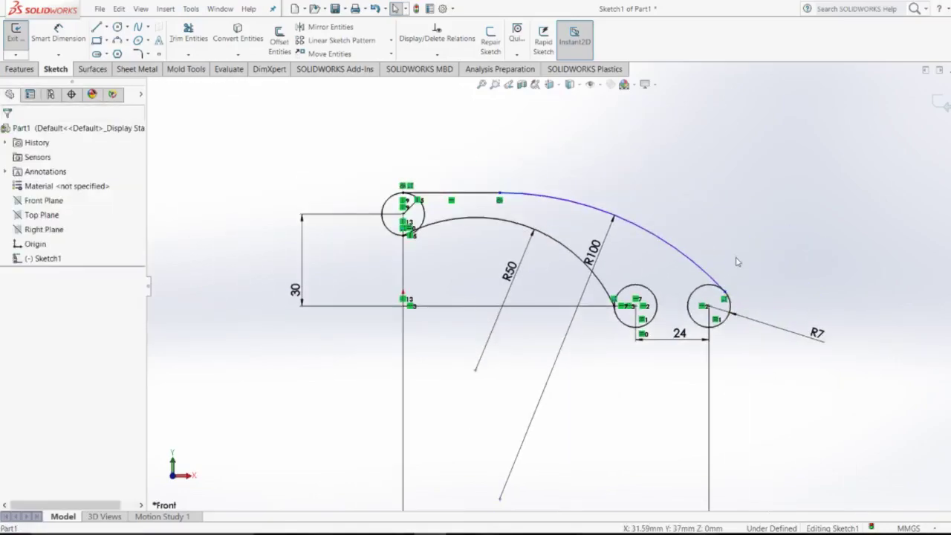
scroll(717, 260, down, 3)
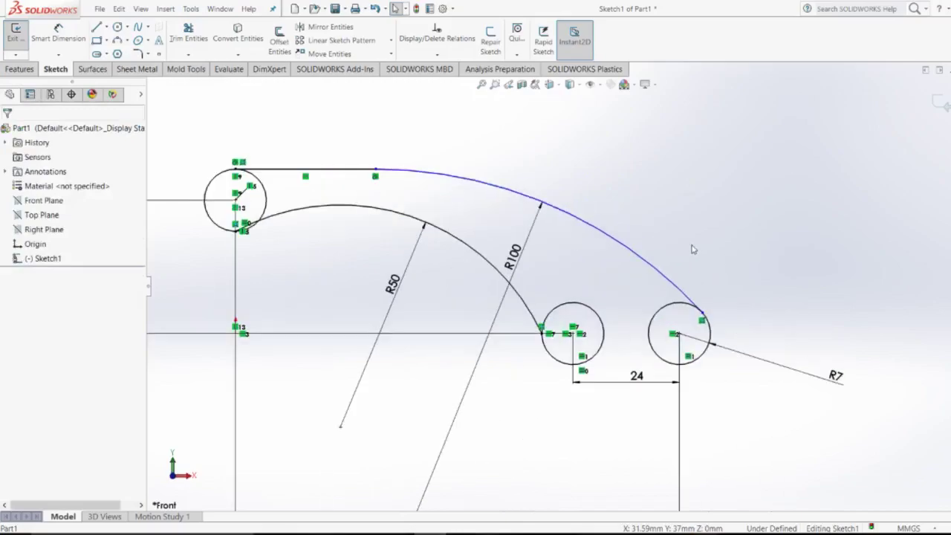
click(688, 297)
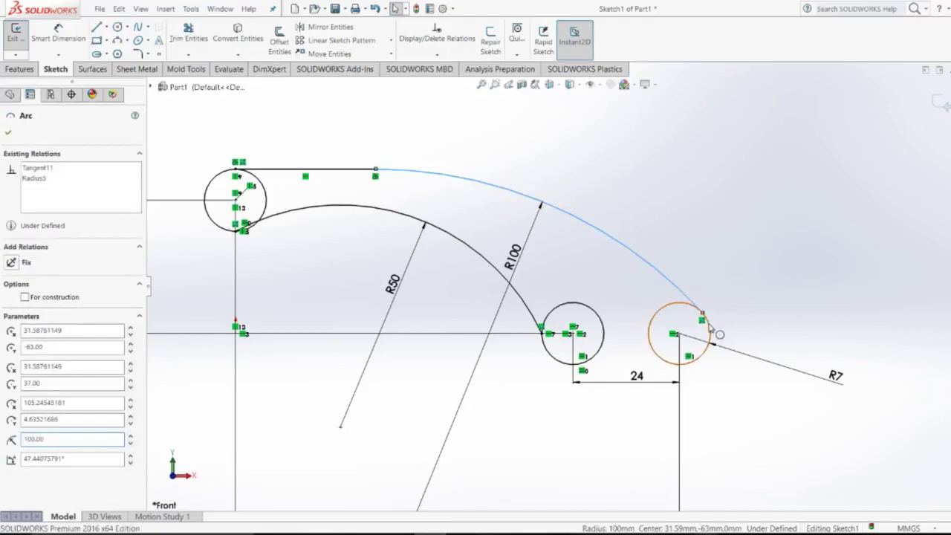
ctrl+click(710, 328)
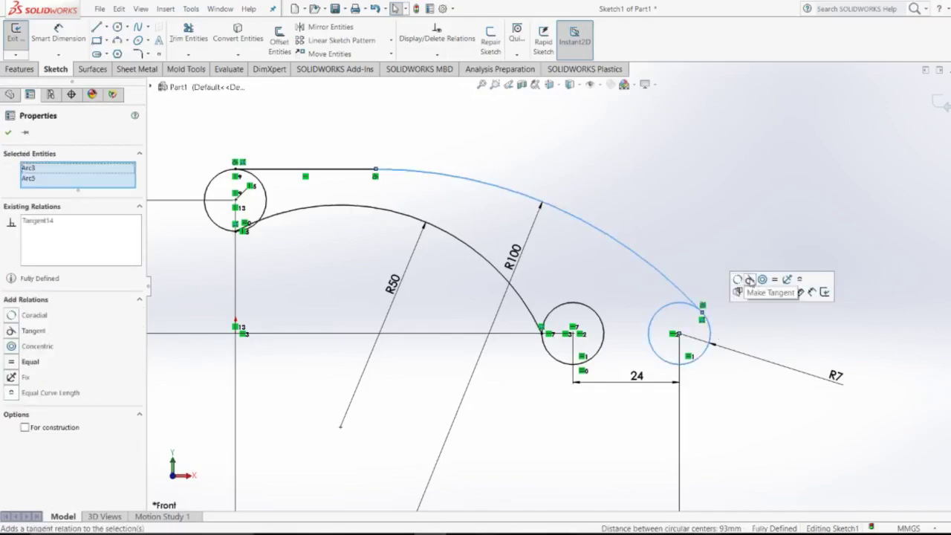
click(750, 280)
scroll(714, 313, down, 2)
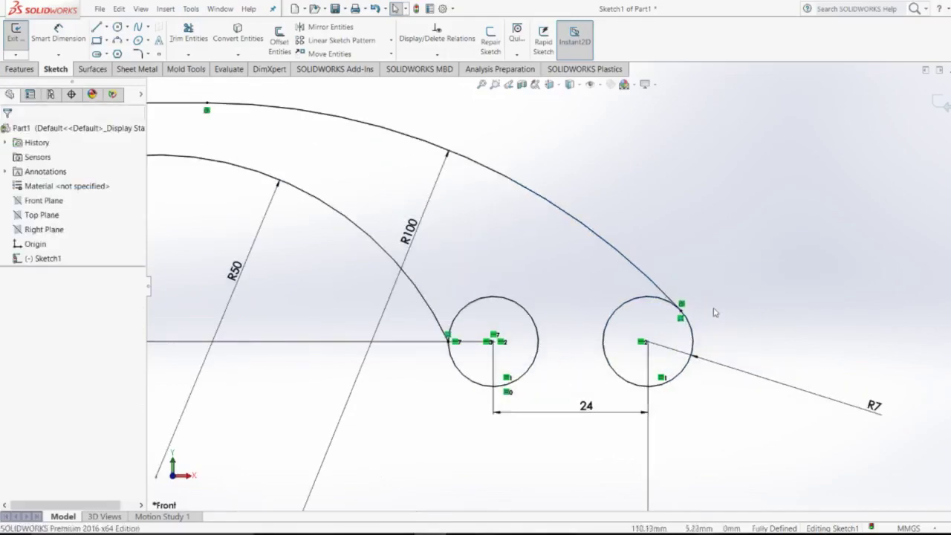
scroll(714, 312, up, 1)
scroll(713, 312, down, 1)
scroll(492, 321, up, 1)
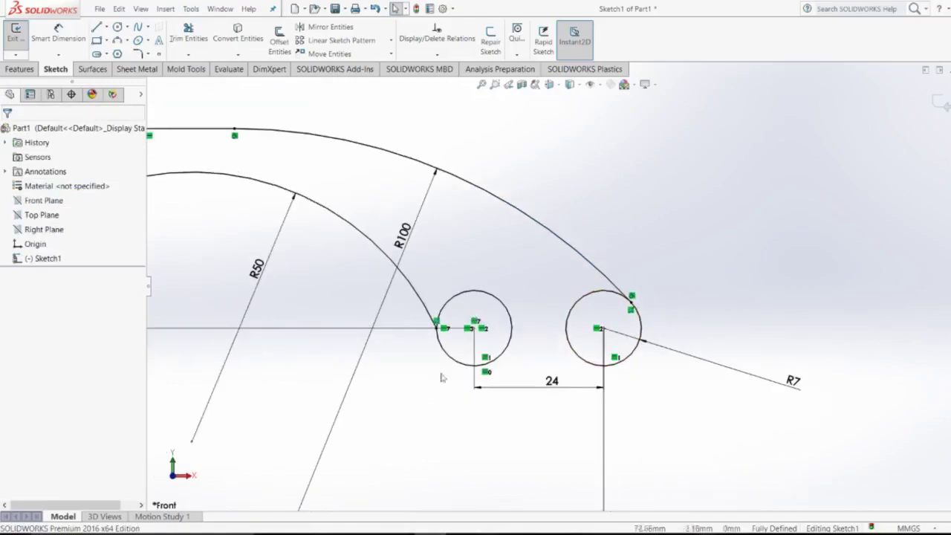
key(alt+Tab)
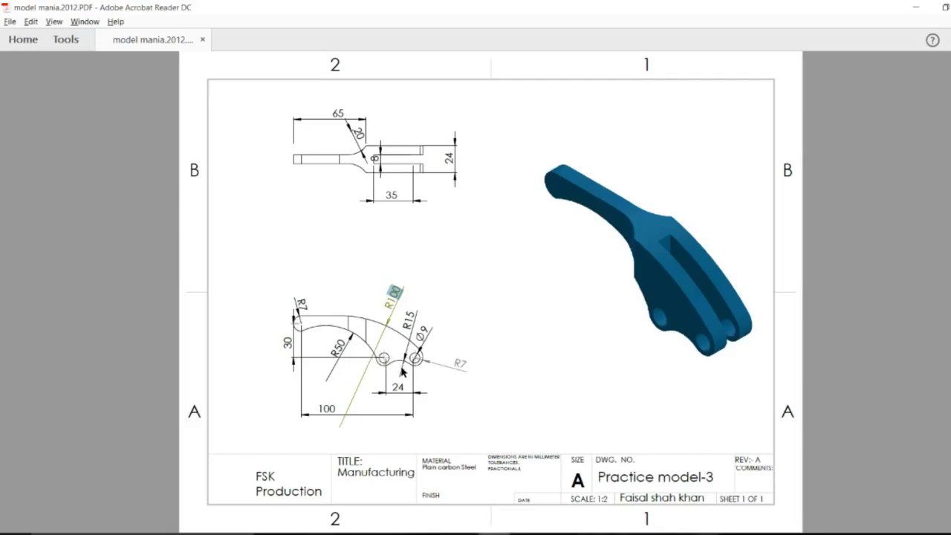
Read the R50, R15 and Ø9 values on the Practice model-3 drawing.
drag(395, 291, 424, 317)
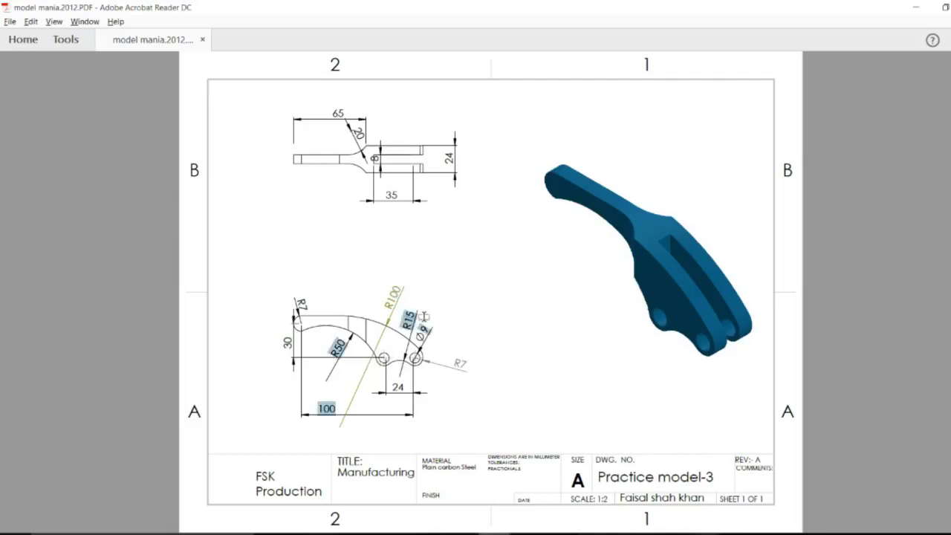
key(alt+Tab)
key(alt+Tab)
key(alt+Tab)
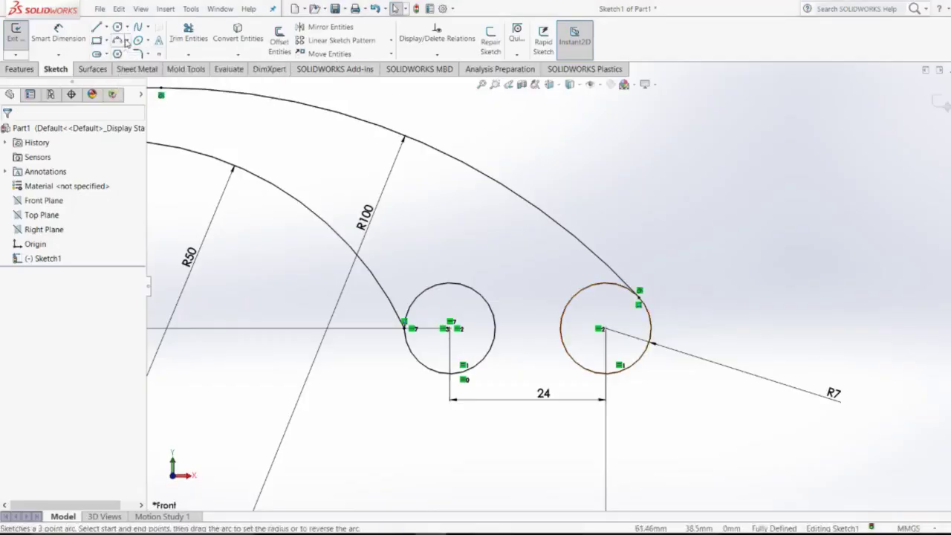
Draw a 3 Point Arc joining the bottoms of the two lower circles.
click(128, 41)
click(141, 80)
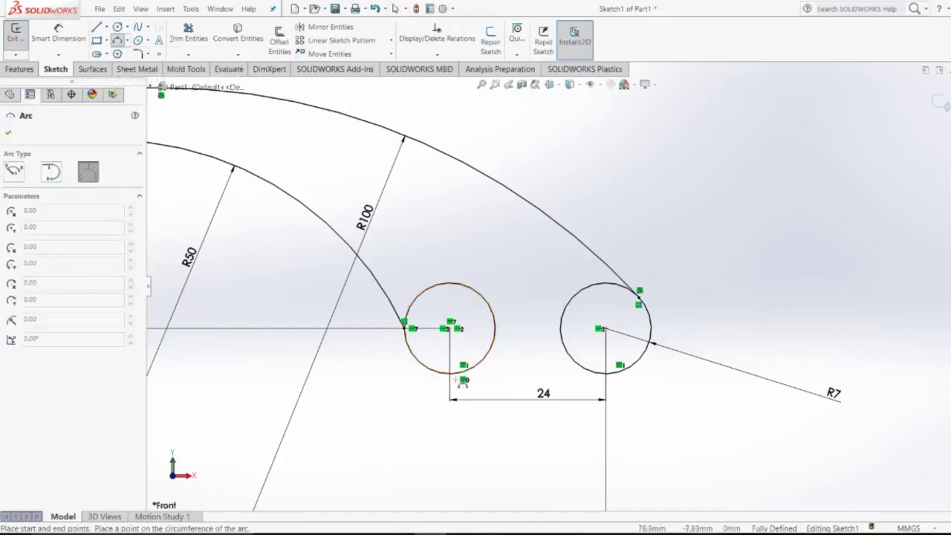
click(450, 373)
click(606, 373)
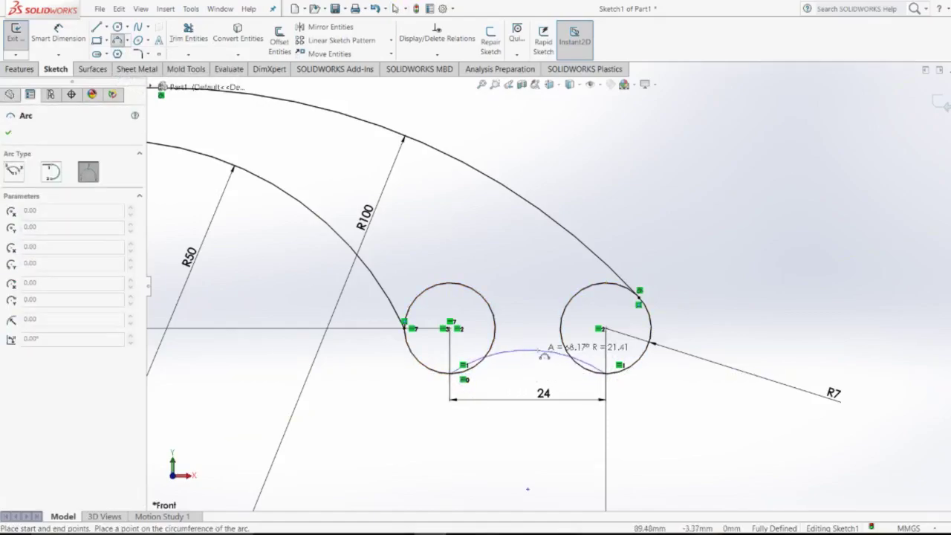
click(527, 350)
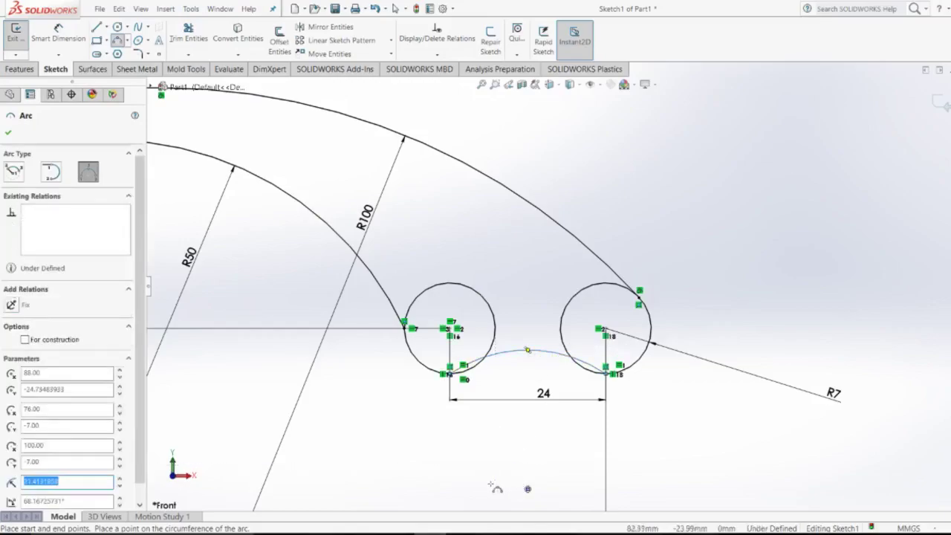
right_drag(520, 467, 496, 440)
click(531, 352)
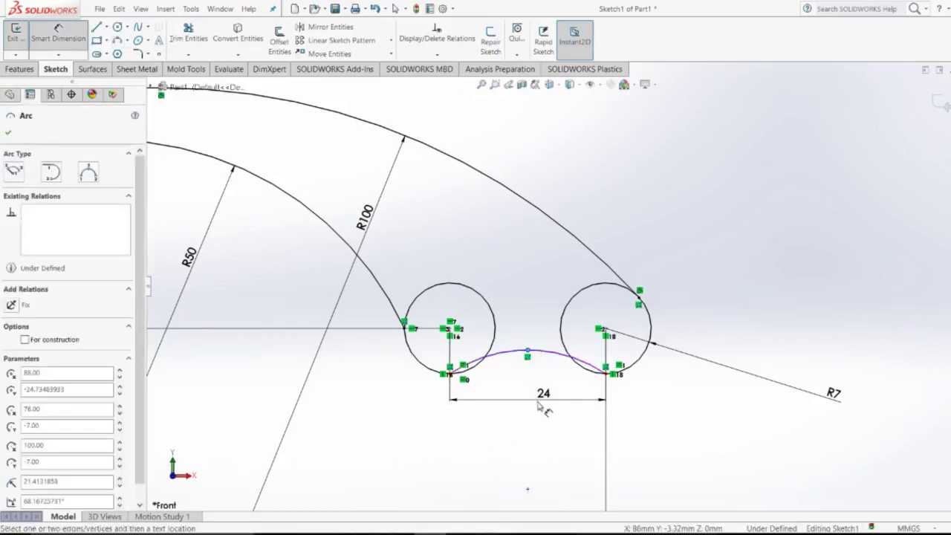
Dimension the new bridging arc to a 15 mm radius.
key(Escape)
click(524, 352)
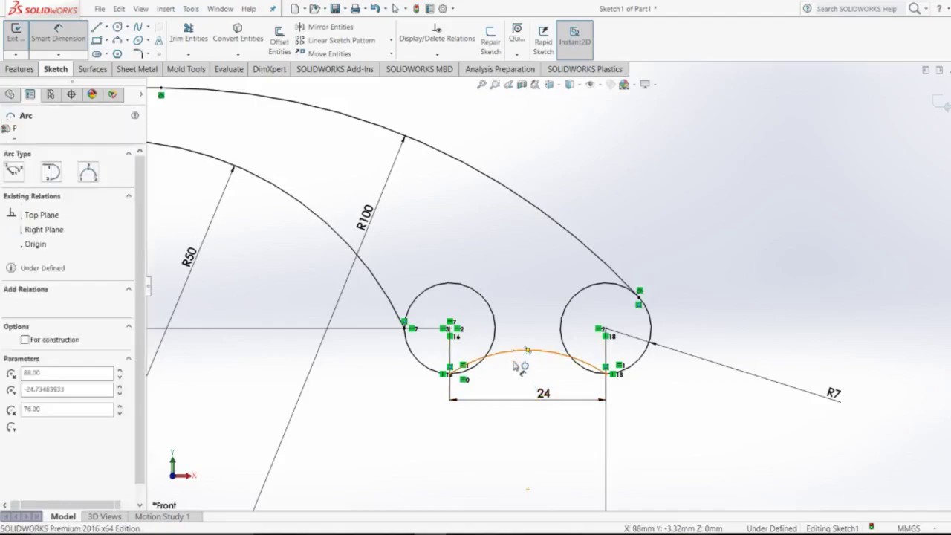
click(528, 401)
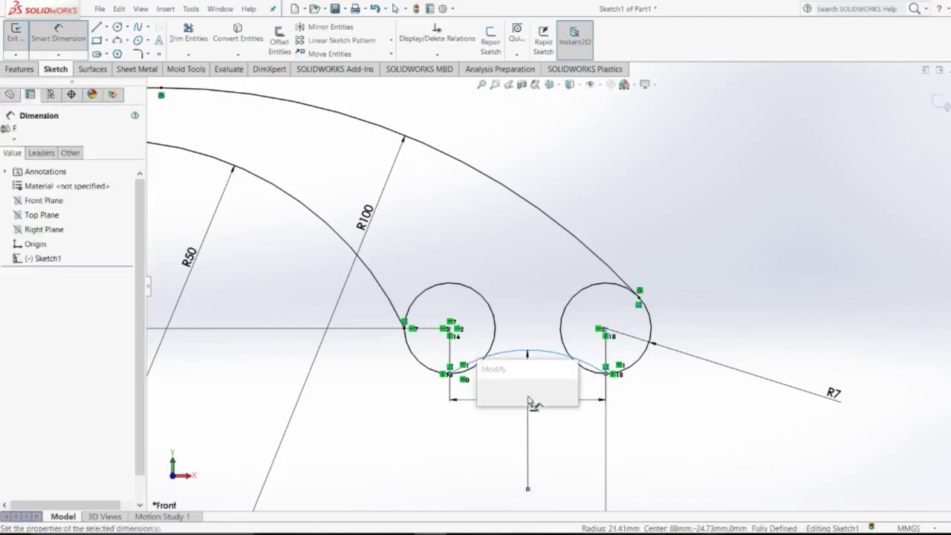
text(15)
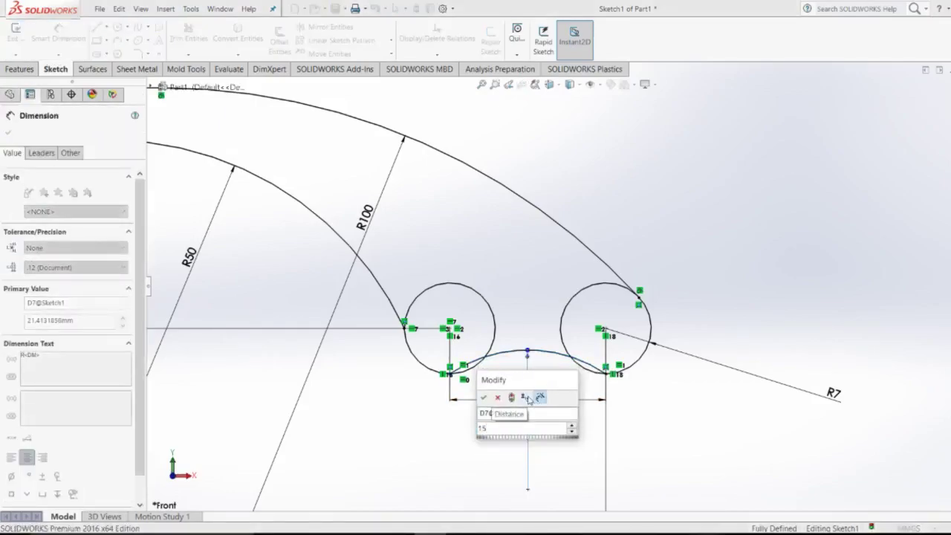
key(Return)
key(Escape)
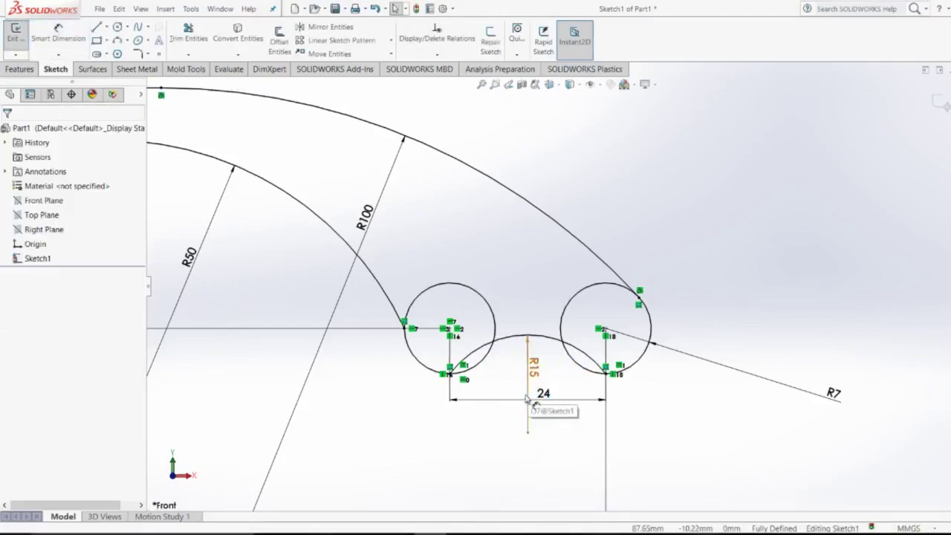
scroll(515, 355, down, 3)
scroll(515, 355, down, 1)
scroll(513, 356, up, 1)
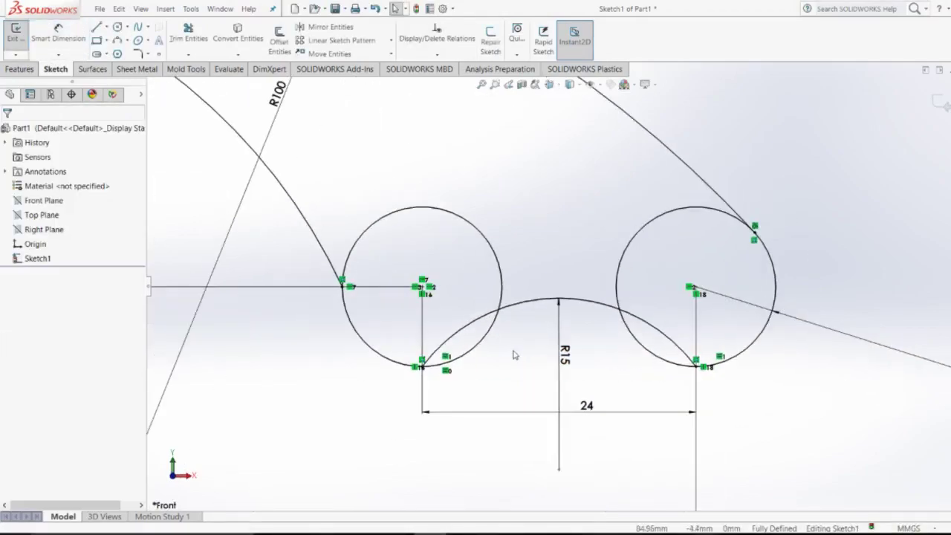
scroll(514, 355, up, 1)
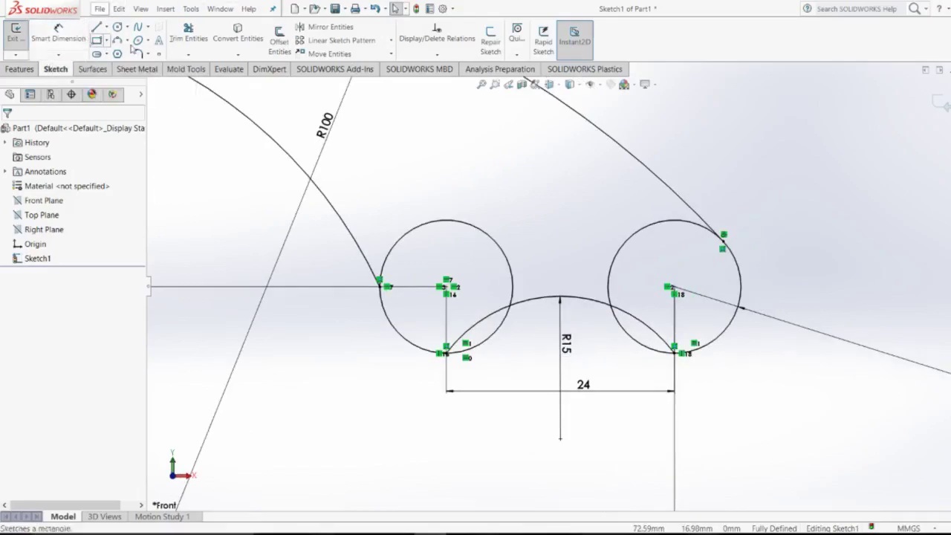
Trim the left circle's upper-right part and both circles' arcs lying beneath the R15 arc.
click(188, 33)
mouse_move(411, 190)
mouse_down()
mouse_move(440, 236)
mouse_move(631, 249)
mouse_up()
scroll(513, 311, down, 1)
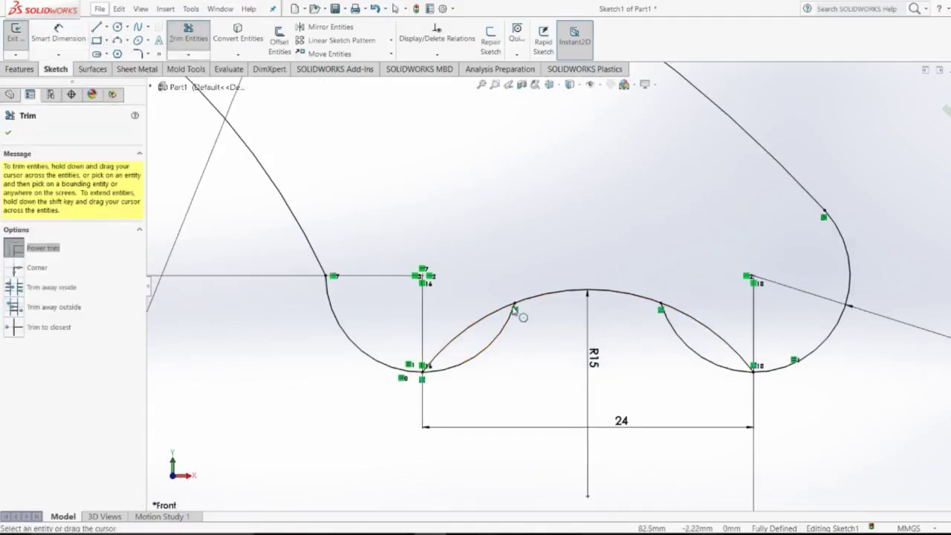
scroll(512, 312, down, 3)
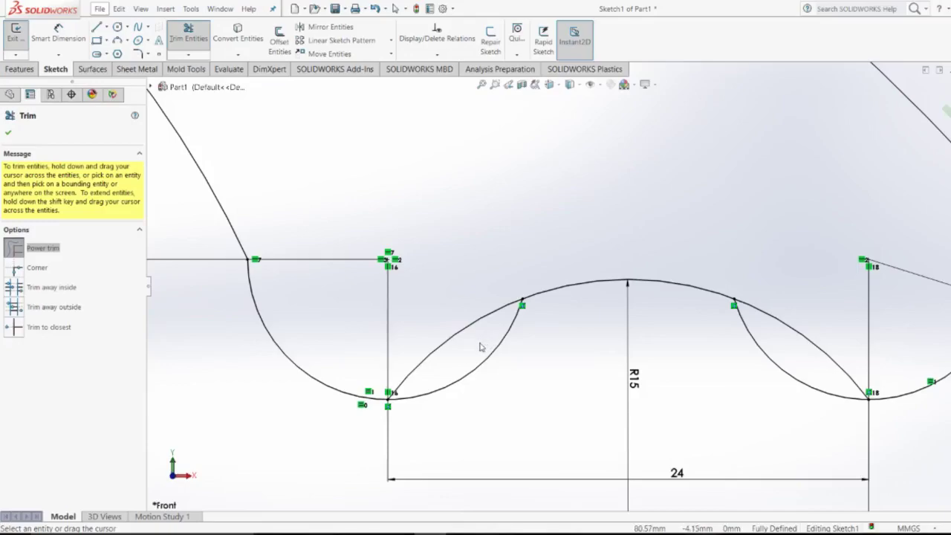
click(468, 329)
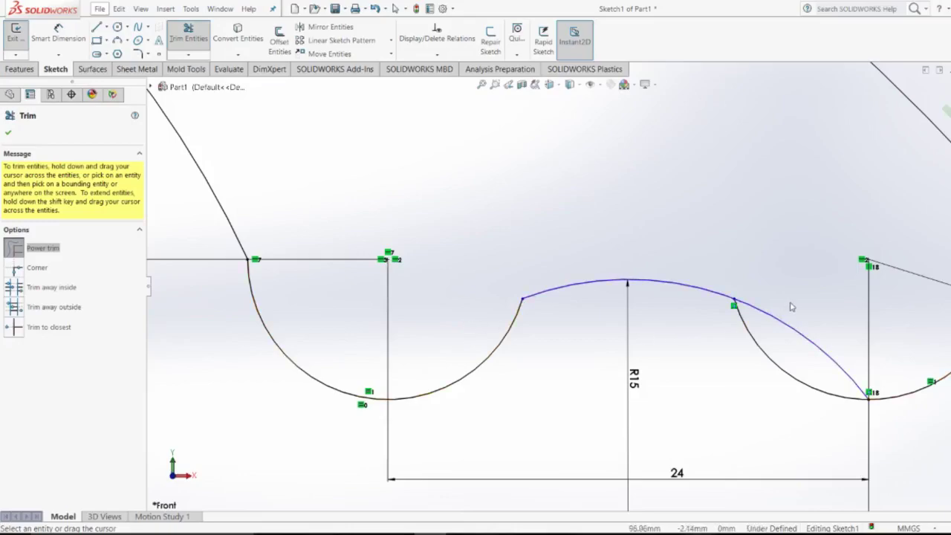
click(797, 335)
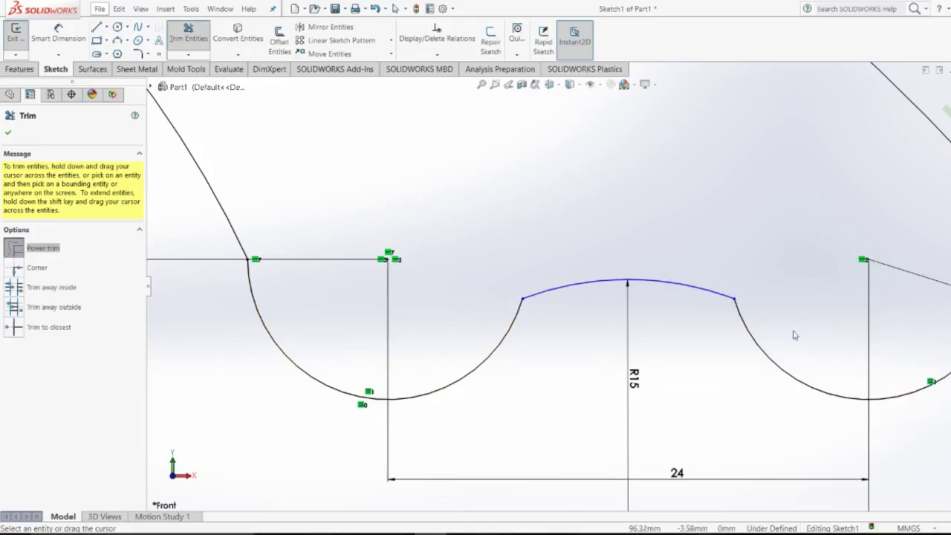
scroll(788, 338, up, 3)
scroll(742, 329, down, 2)
scroll(714, 324, up, 1)
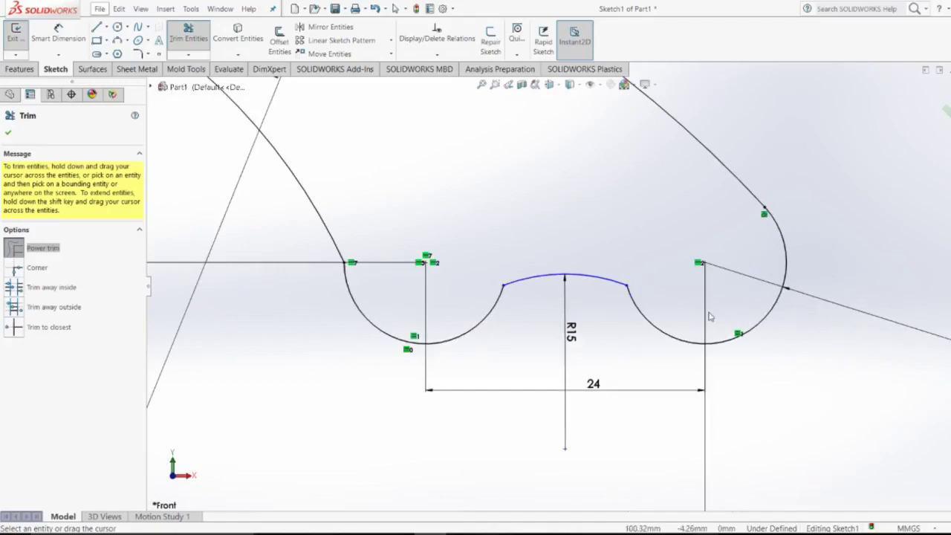
scroll(691, 322, up, 1)
scroll(657, 321, up, 1)
scroll(657, 322, up, 1)
scroll(656, 321, down, 1)
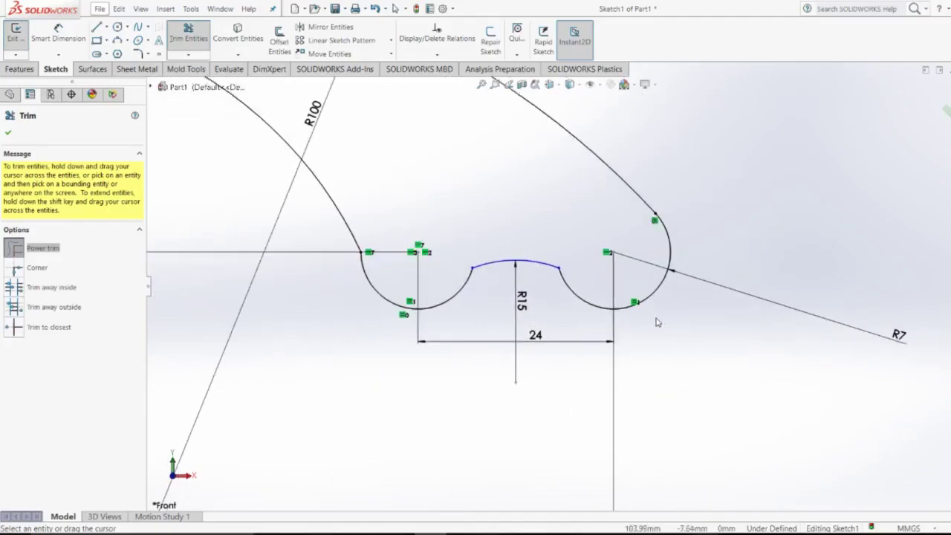
key(Escape)
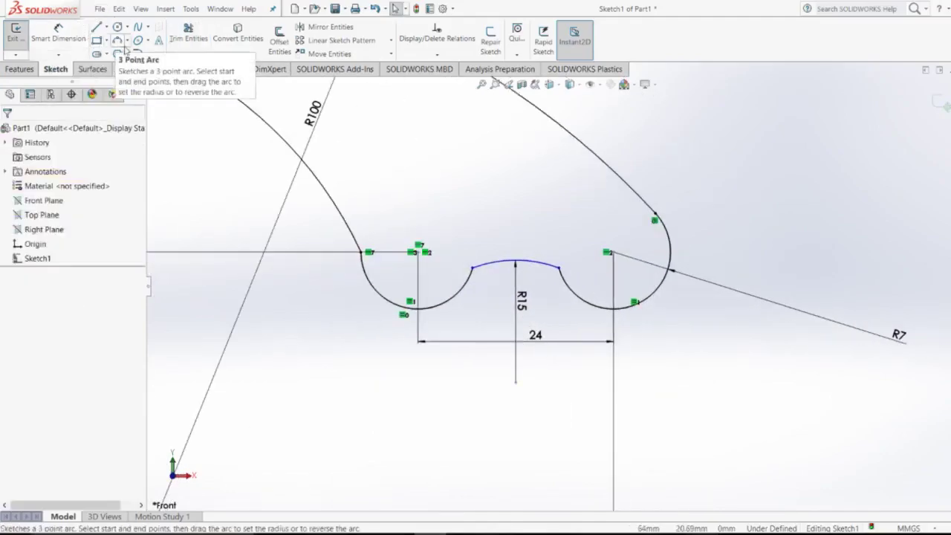
Fillet the first corner of the R15 arc with a 5 mm sketch fillet.
click(147, 54)
click(150, 67)
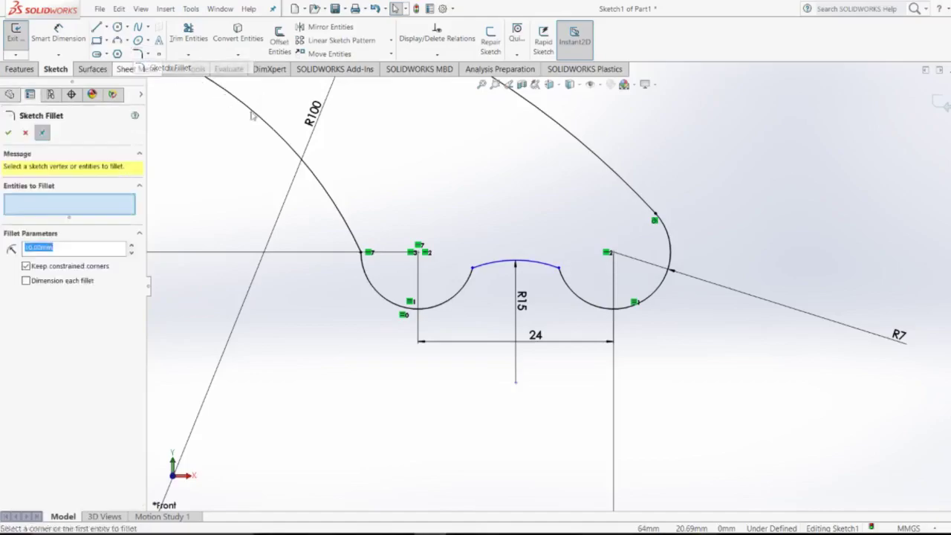
click(473, 267)
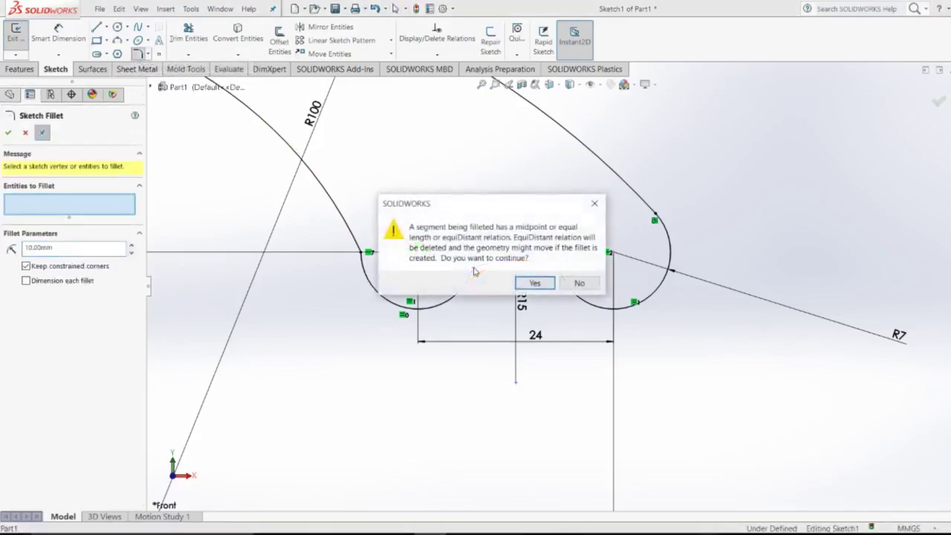
click(533, 284)
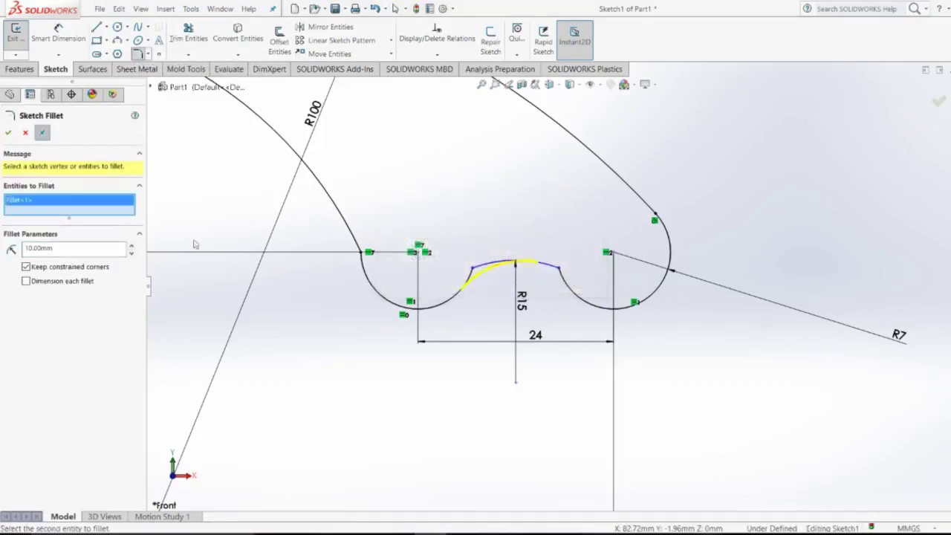
drag(82, 250, 3, 243)
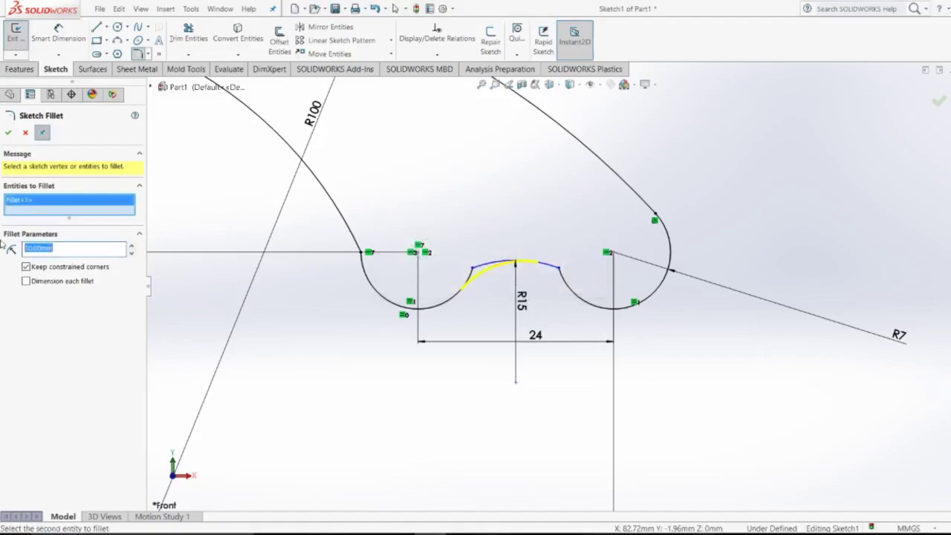
text(5)
key(Return)
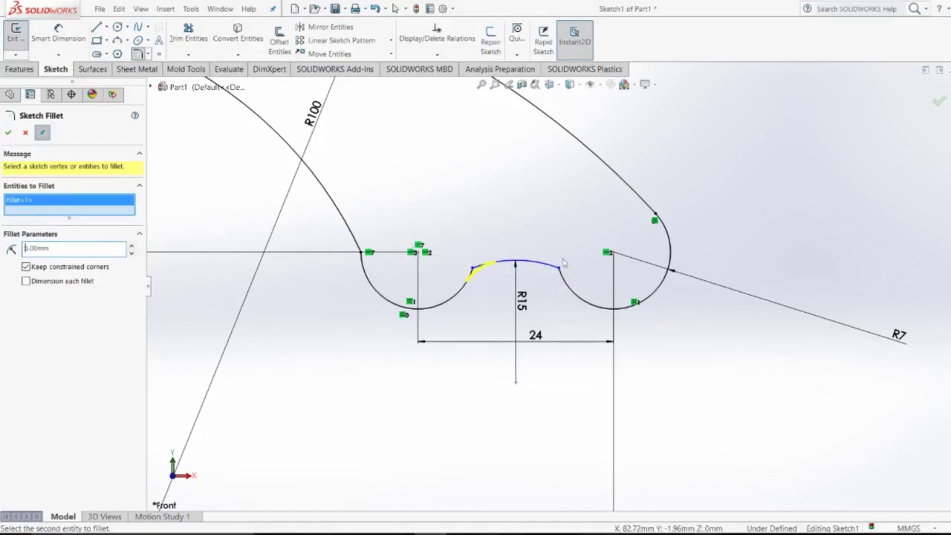
scroll(563, 262, down, 2)
Fillet the second R15 arc corner and set both fillet radii to 7 mm.
click(559, 281)
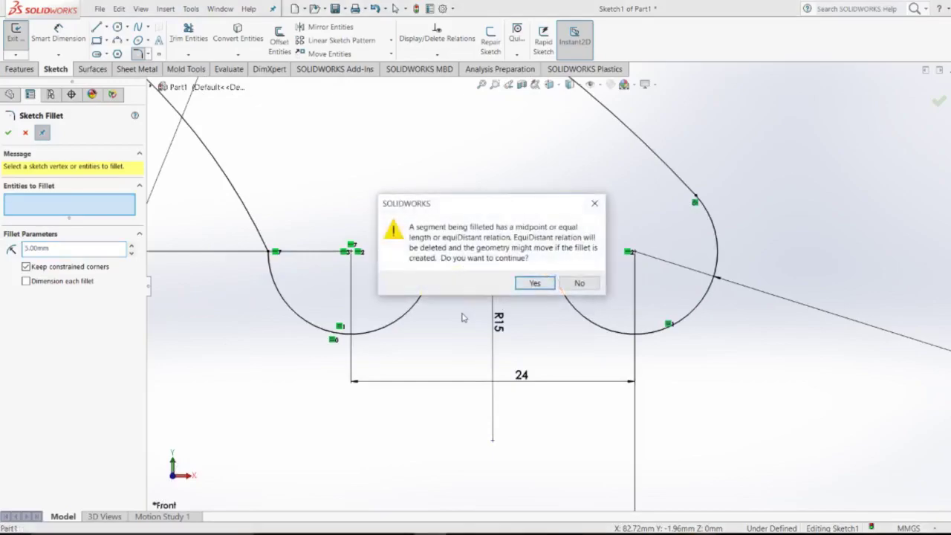
click(533, 284)
scroll(447, 297, down, 1)
scroll(446, 298, down, 2)
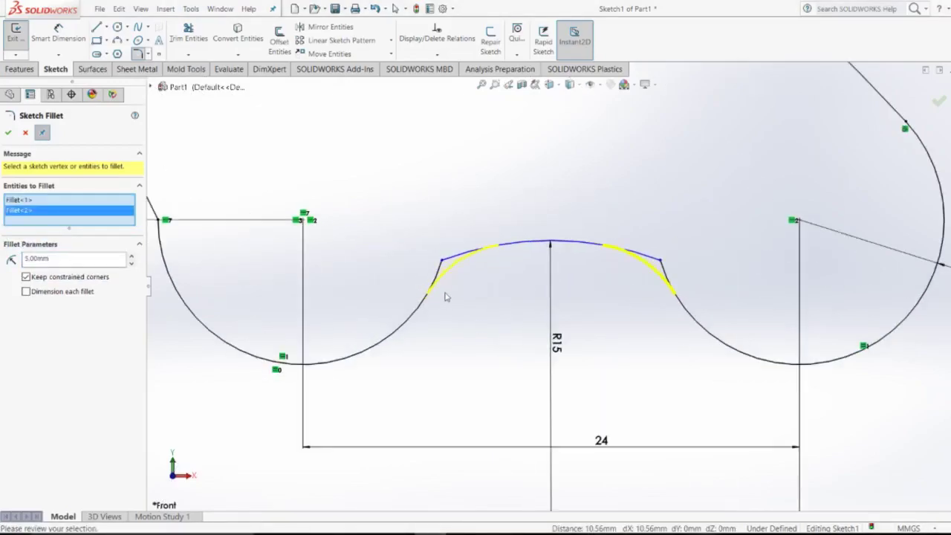
double_click(60, 259)
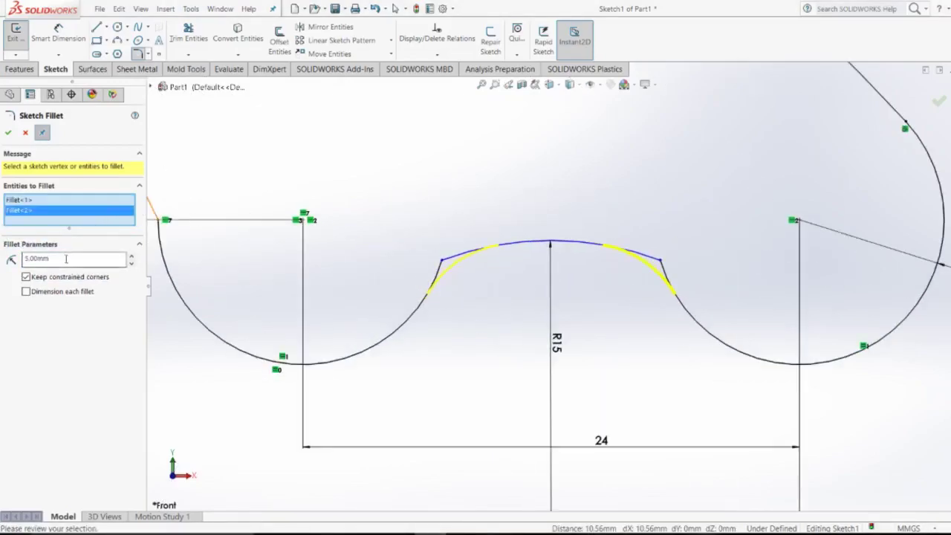
key(BackSpace)
key(ctrl+z)
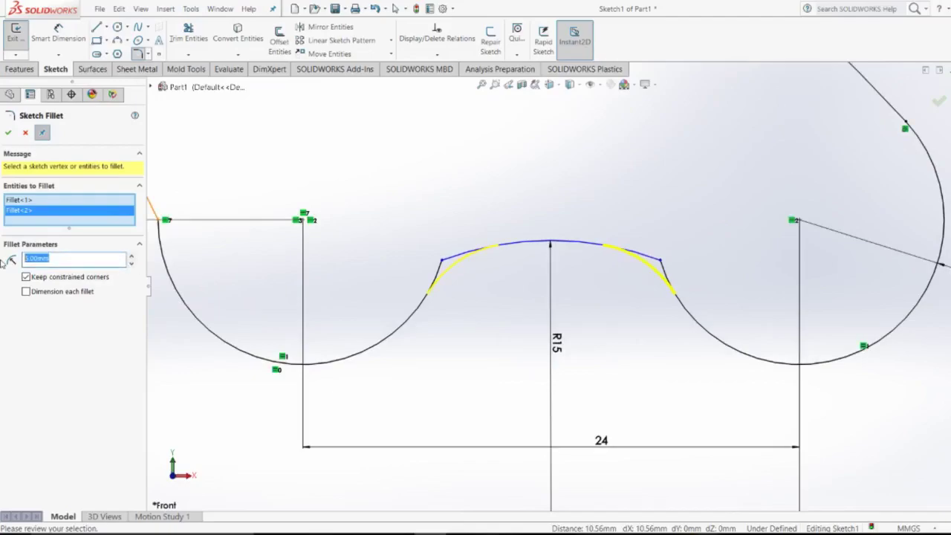
text(7)
key(Return)
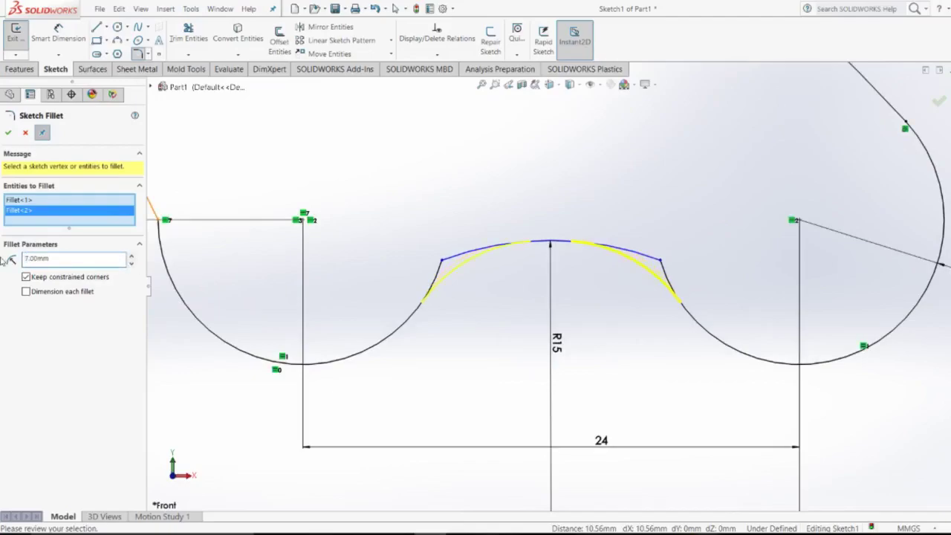
drag(56, 262, 16, 260)
click(16, 261)
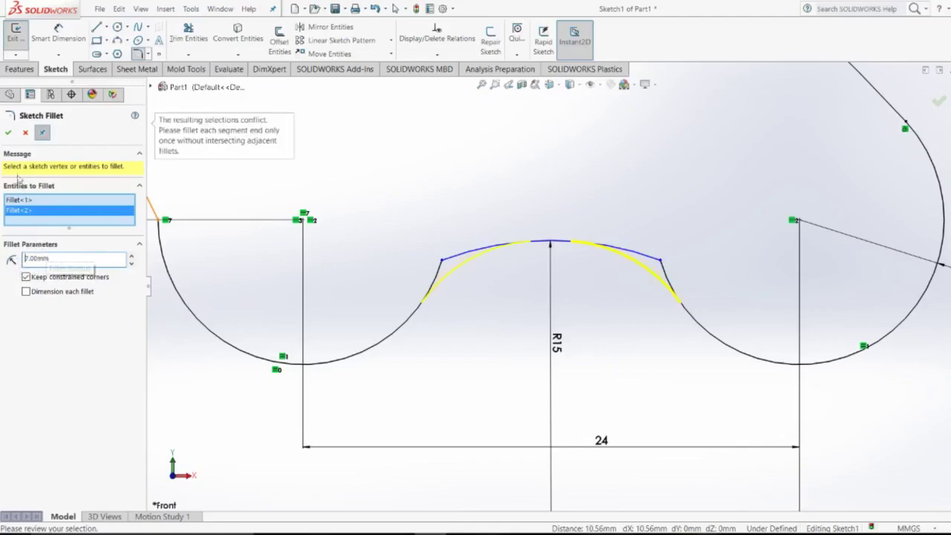
click(8, 133)
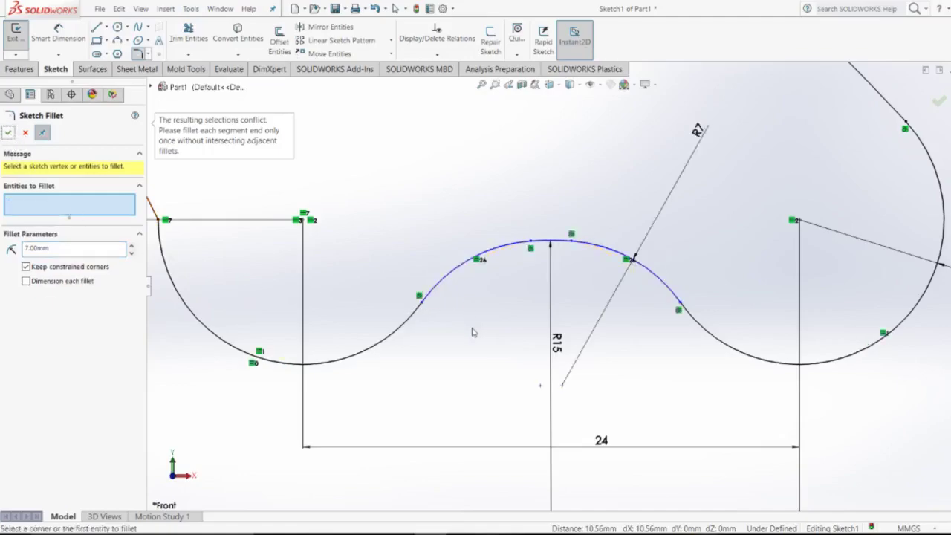
Compare the filleted lower edge against the Practice model-3 reference drawing.
scroll(472, 332, up, 3)
scroll(473, 332, up, 5)
scroll(416, 366, down, 3)
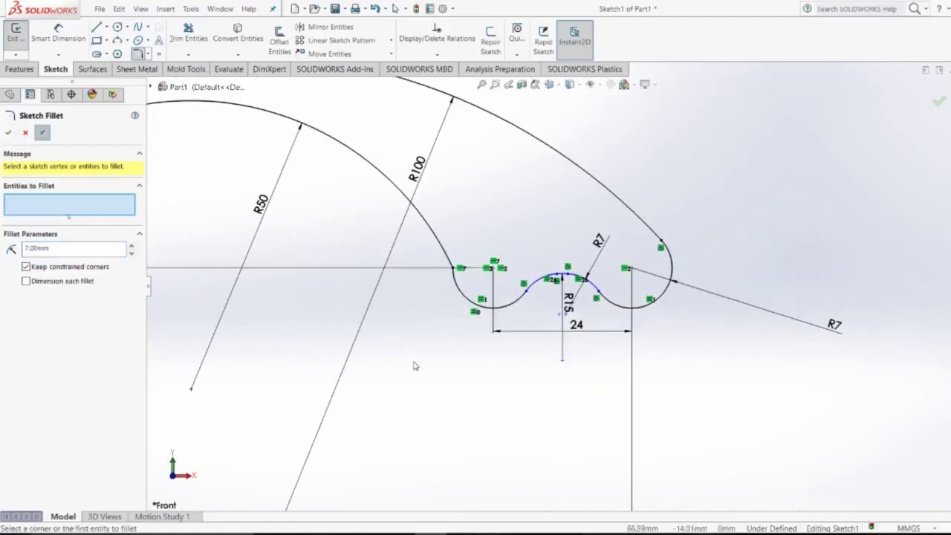
key(alt+Tab)
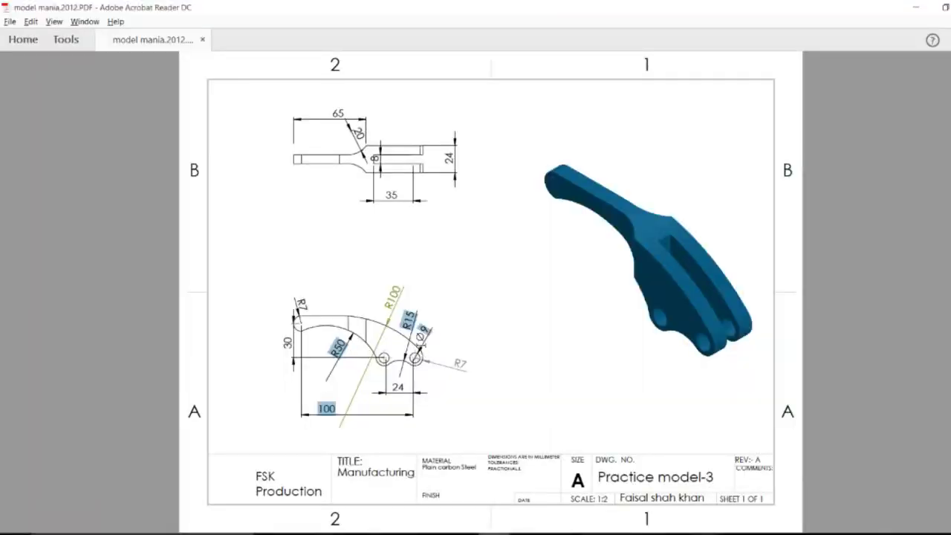
key(alt+Tab)
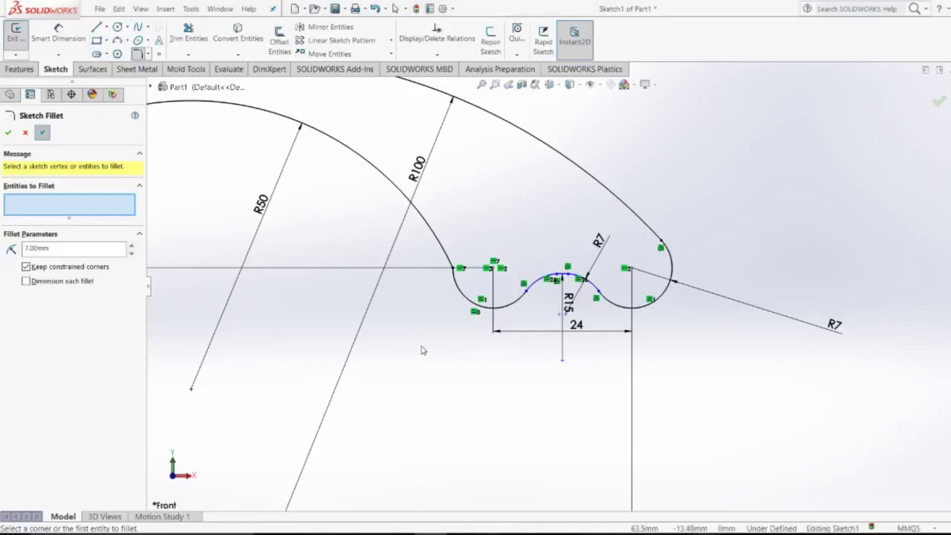
key(alt+Tab)
key(alt+Tab)
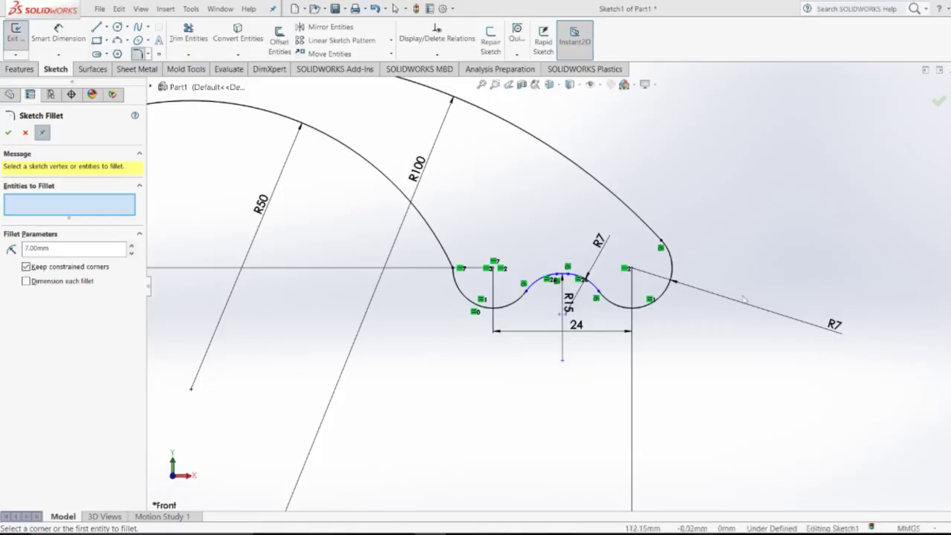
scroll(590, 290, down, 2)
scroll(566, 298, down, 2)
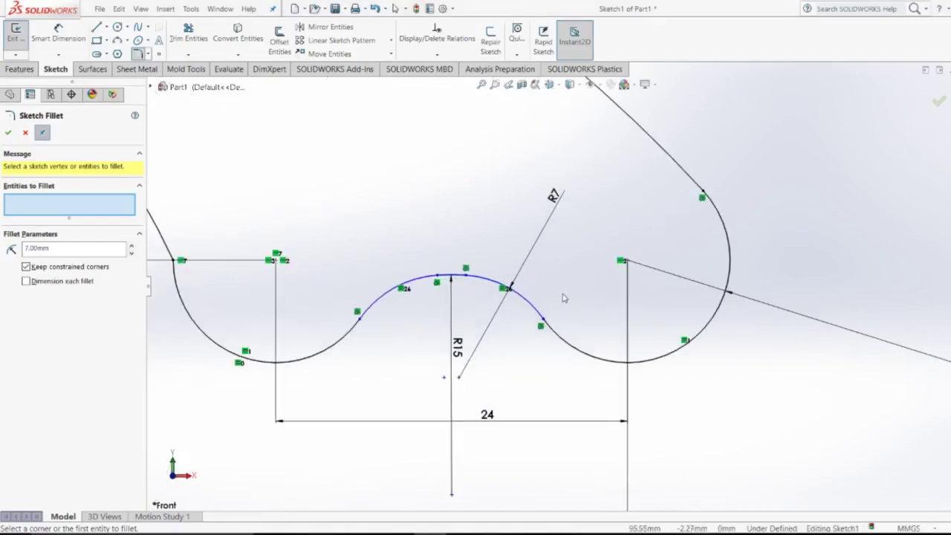
scroll(563, 298, up, 2)
scroll(557, 293, up, 1)
scroll(550, 290, up, 1)
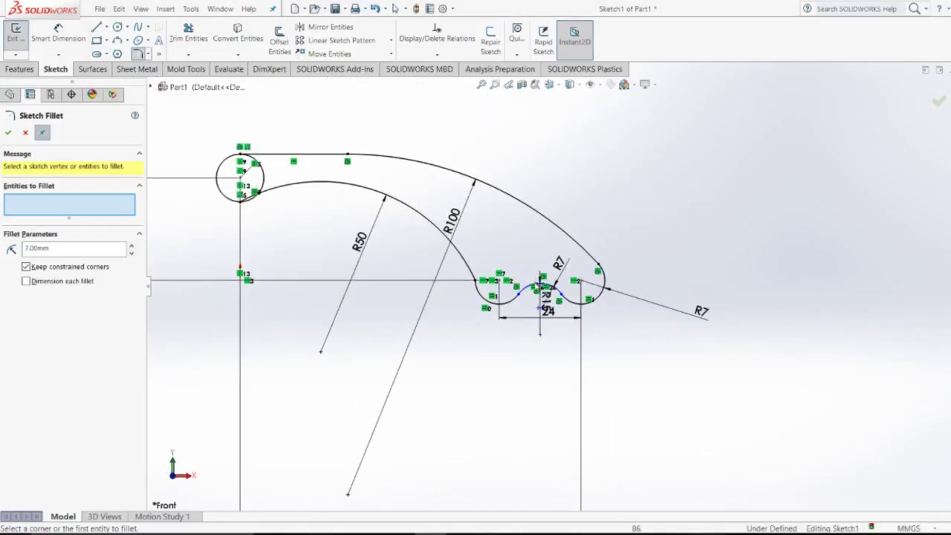
scroll(539, 288, down, 1)
scroll(538, 289, down, 2)
scroll(535, 290, down, 1)
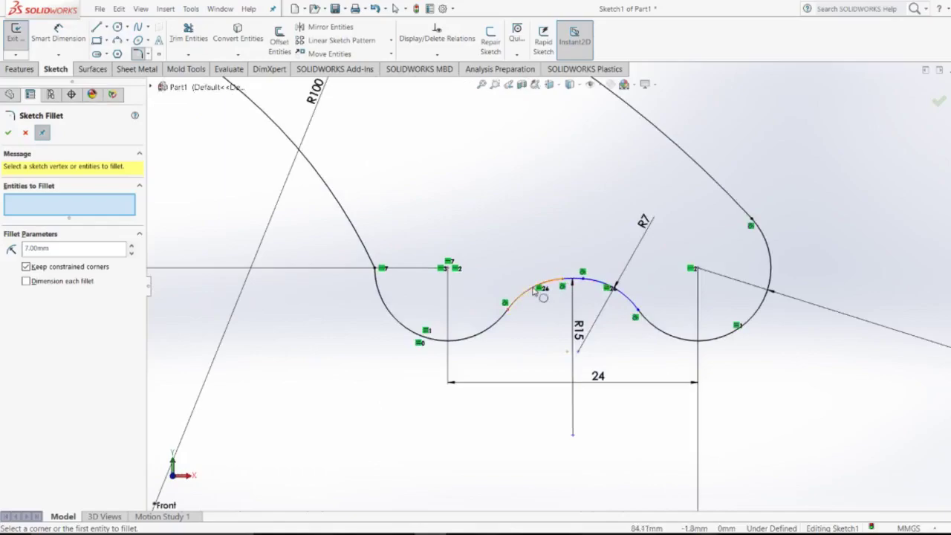
Try a fillet at the left tangent point, then close the fillet tool.
click(508, 312)
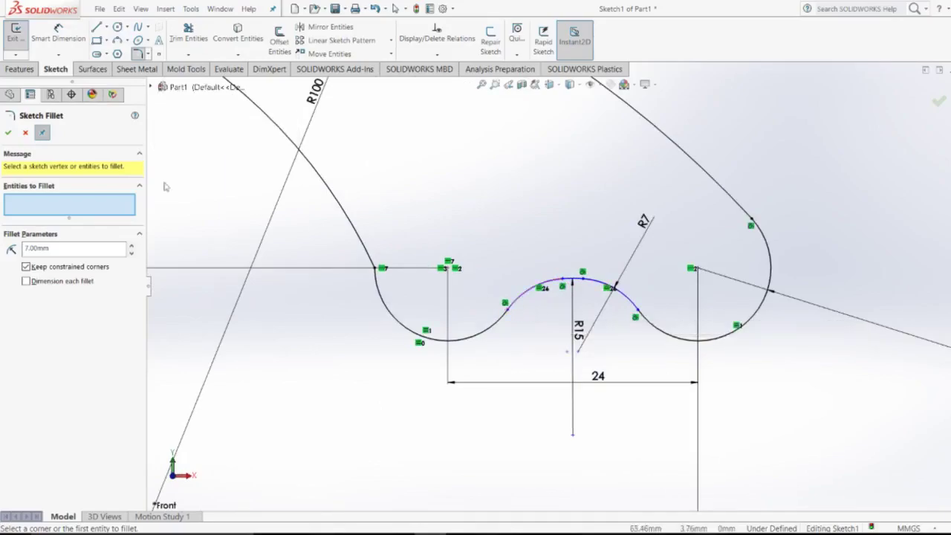
click(6, 132)
scroll(548, 295, down, 3)
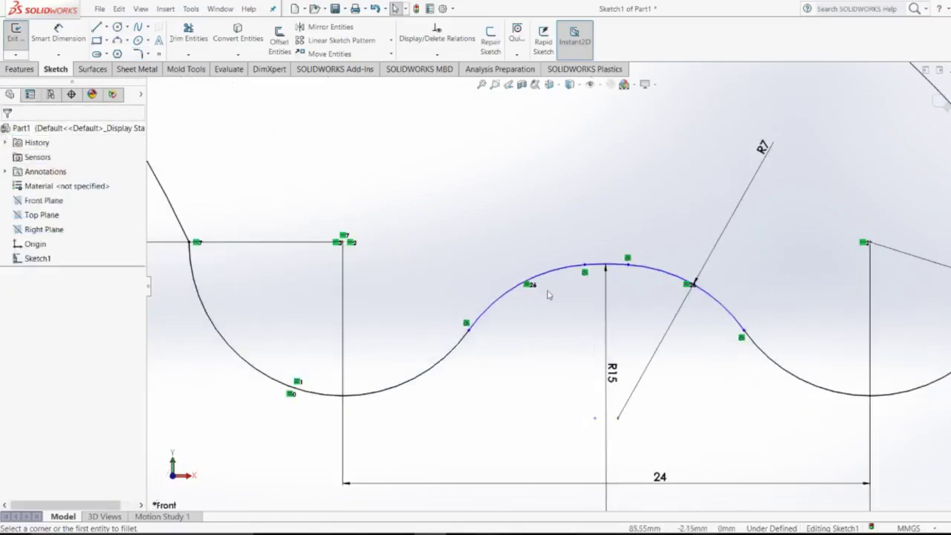
Make the left lower arc tangent to the short 7 mm fillet arc.
click(461, 341)
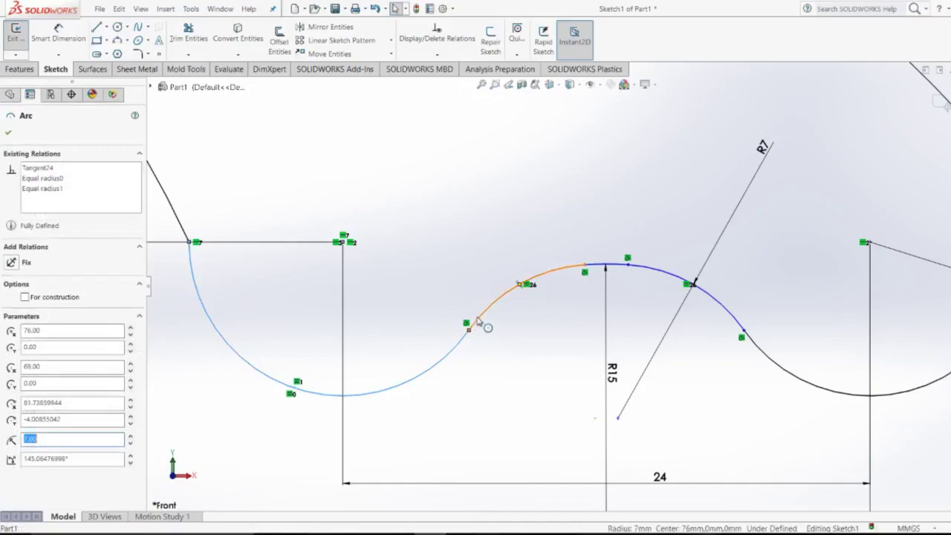
ctrl+click(487, 326)
click(518, 273)
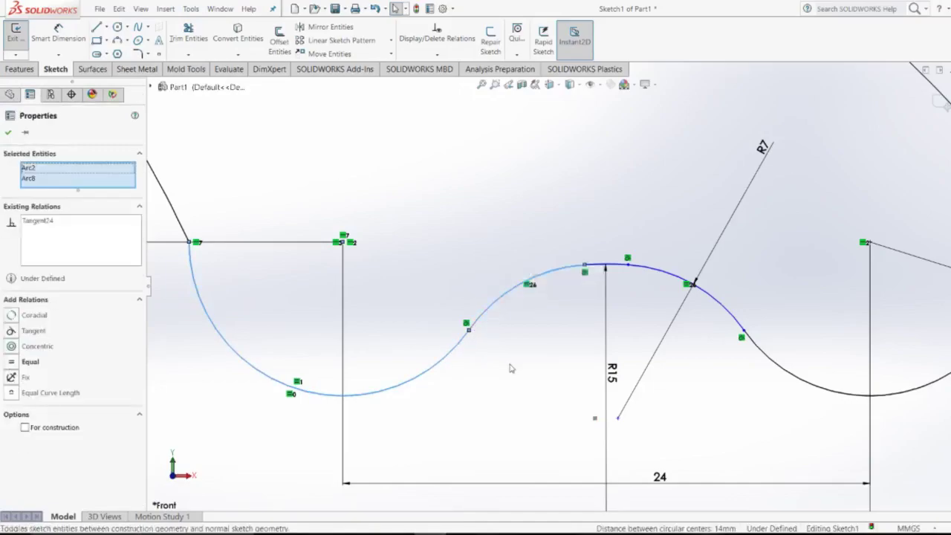
click(511, 367)
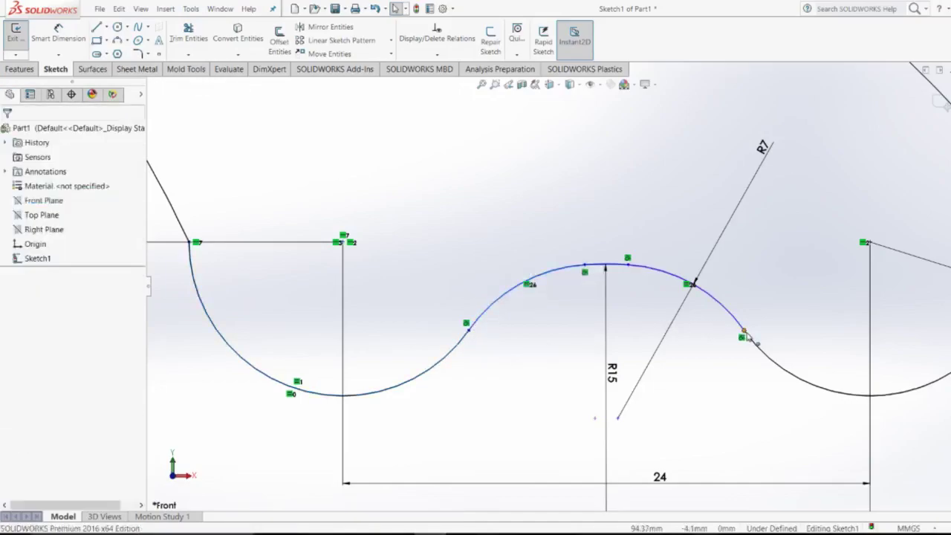
scroll(747, 334, up, 2)
scroll(807, 314, up, 2)
scroll(379, 249, down, 3)
scroll(379, 249, down, 1)
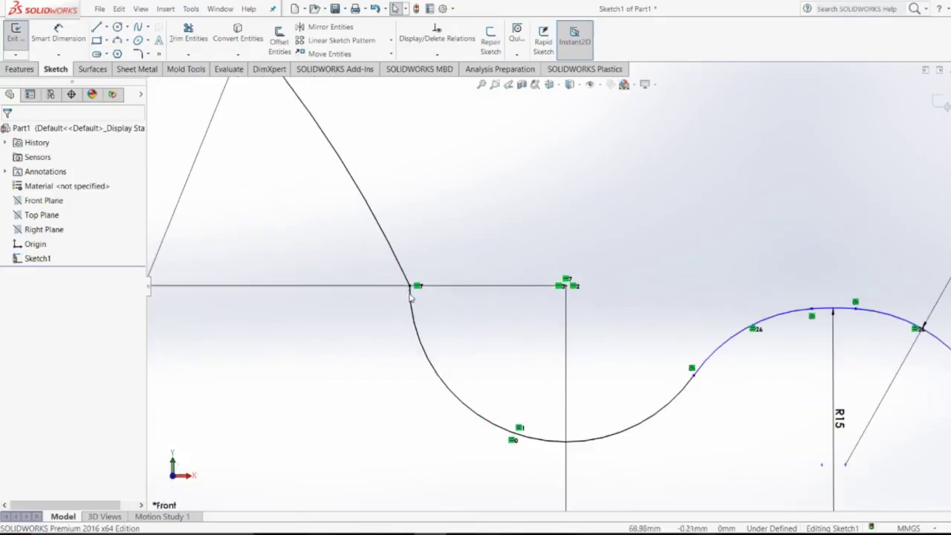
Undo an over-defining tangent between the left lower arc and large curve, then fit the sketch.
click(418, 306)
ctrl+click(411, 294)
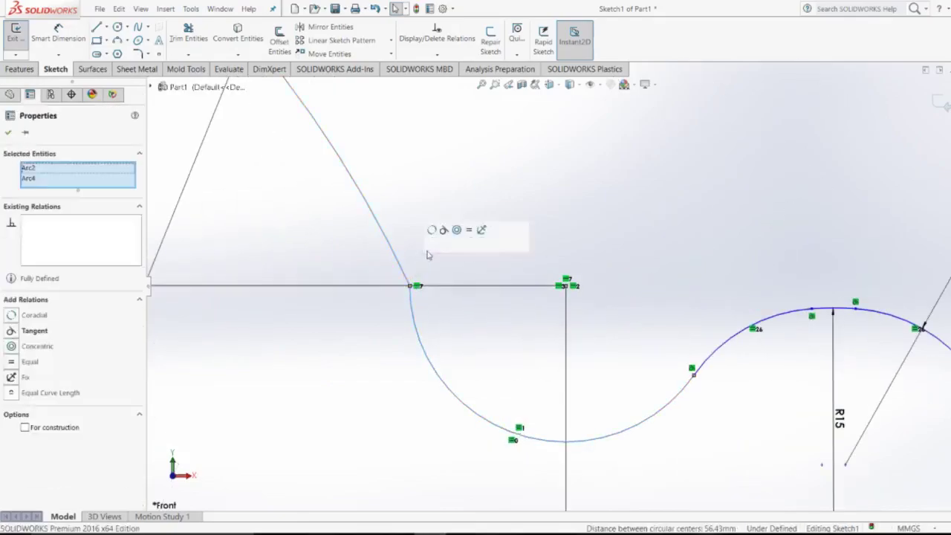
click(444, 232)
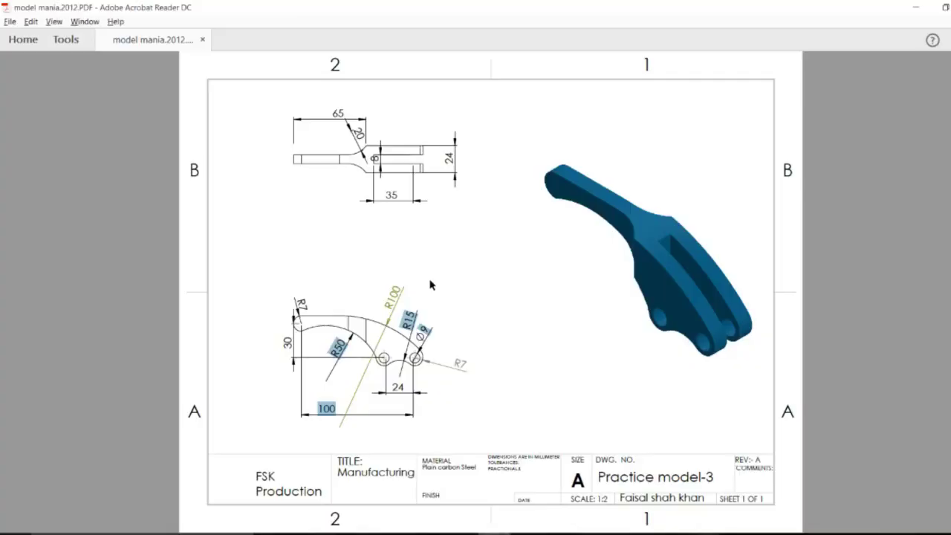
key(alt+Tab)
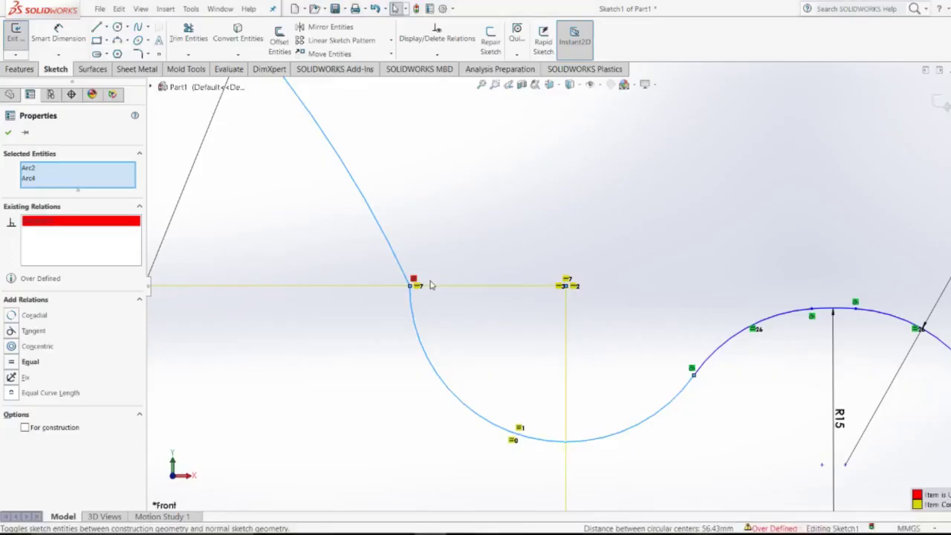
key(ctrl+z)
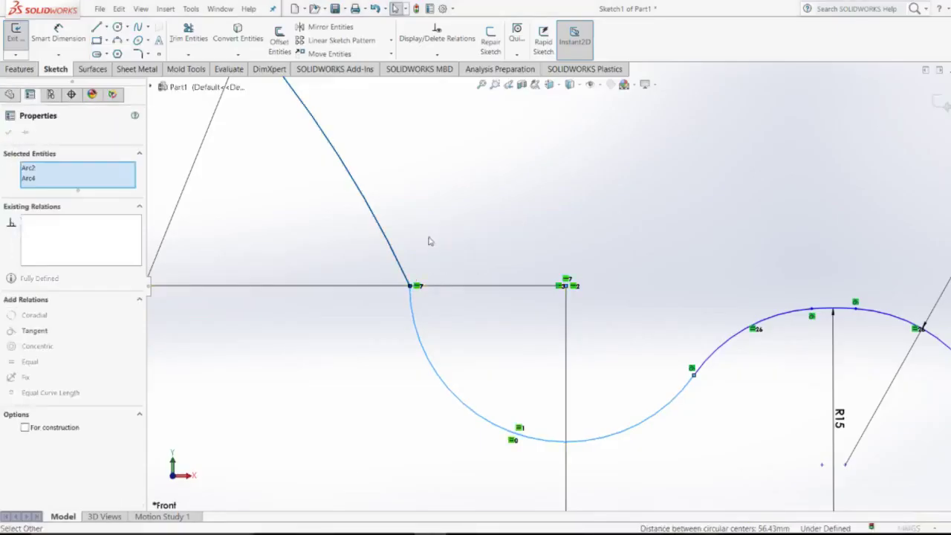
right_click(435, 241)
click(508, 265)
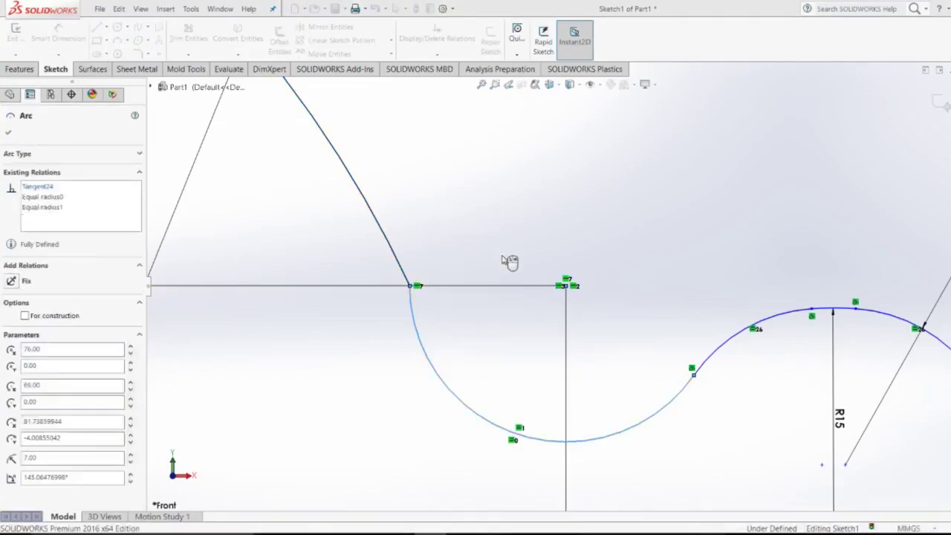
key(Escape)
key(f)
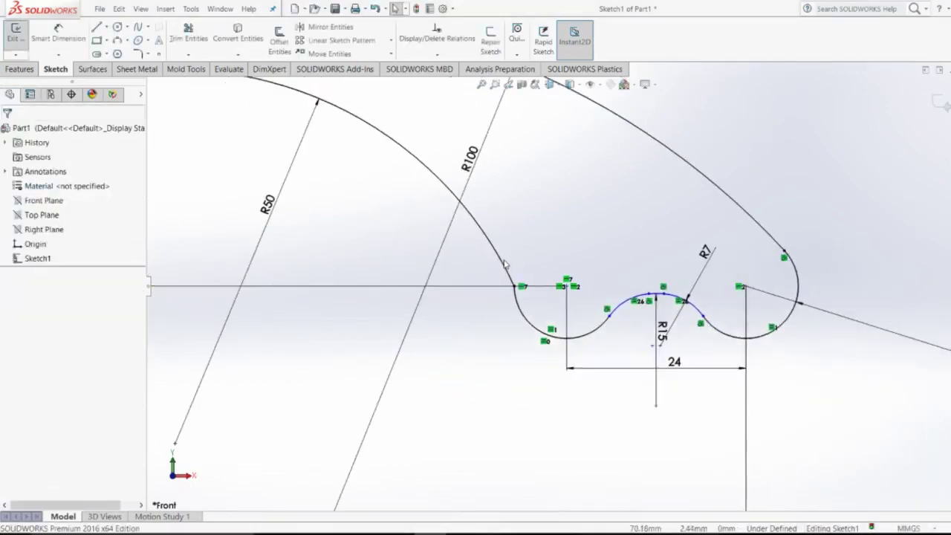
Compare the lever sketch with the reference drawing in Acrobat Reader.
key(alt+Tab)
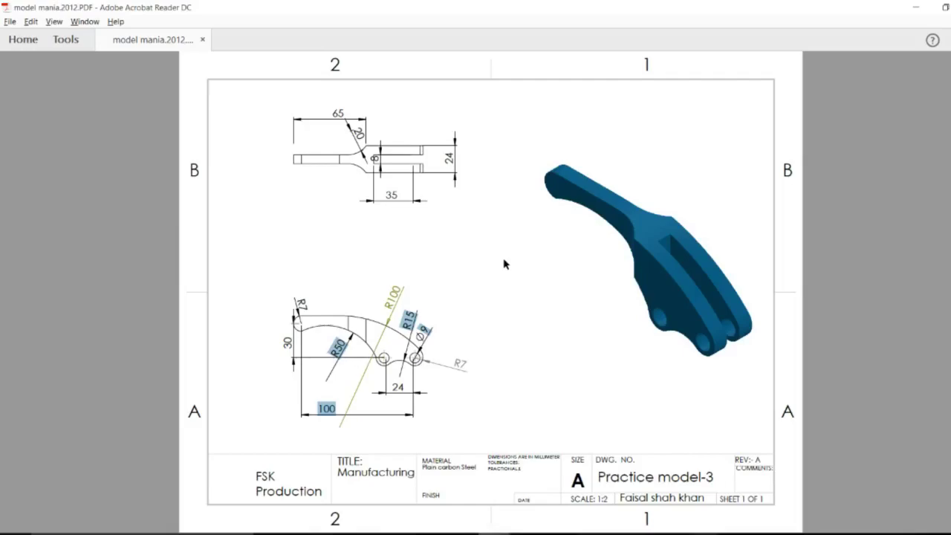
key(alt+Tab)
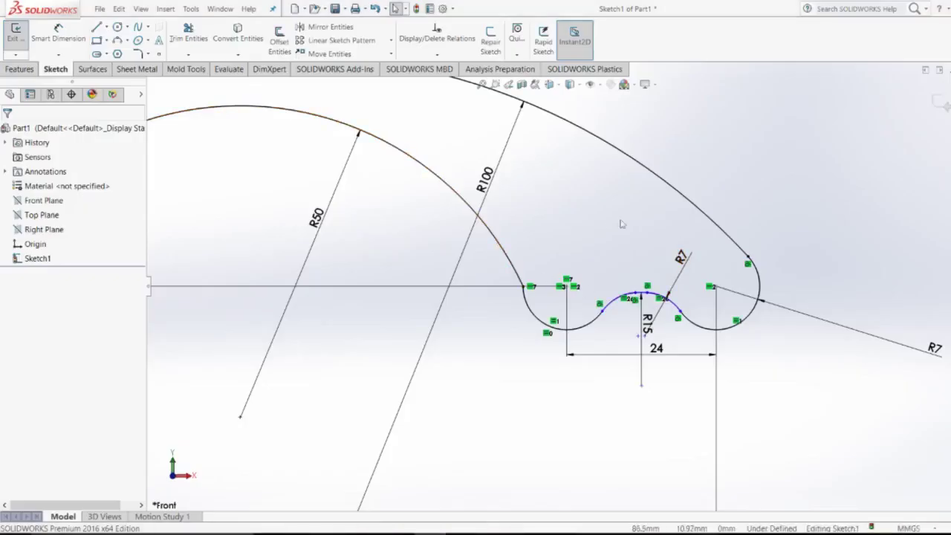
scroll(595, 223, down, 2)
scroll(594, 223, up, 3)
scroll(595, 223, up, 2)
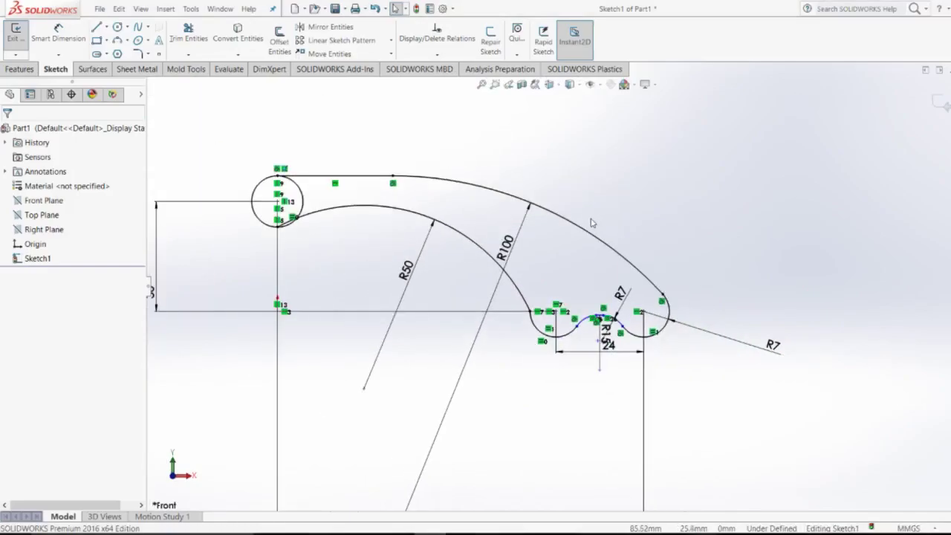
key(alt+Tab)
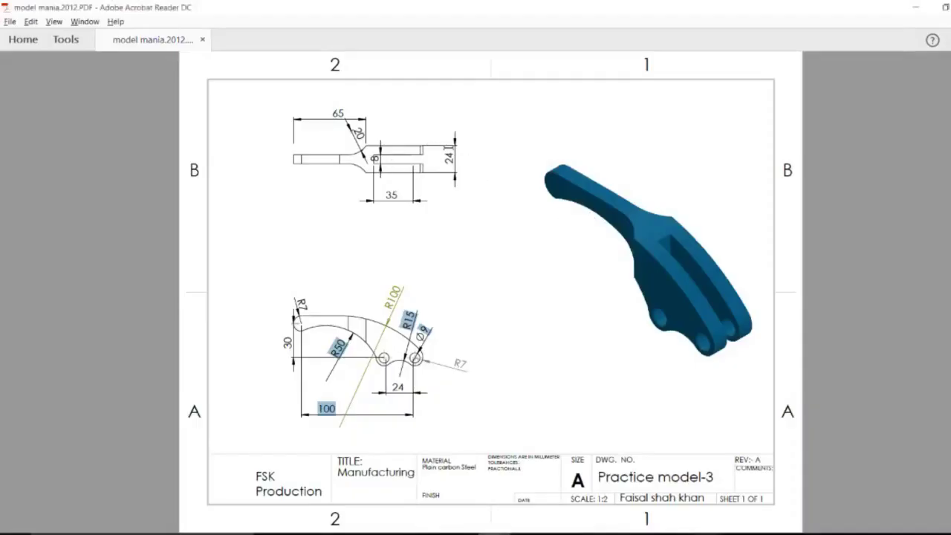
key(alt+Tab)
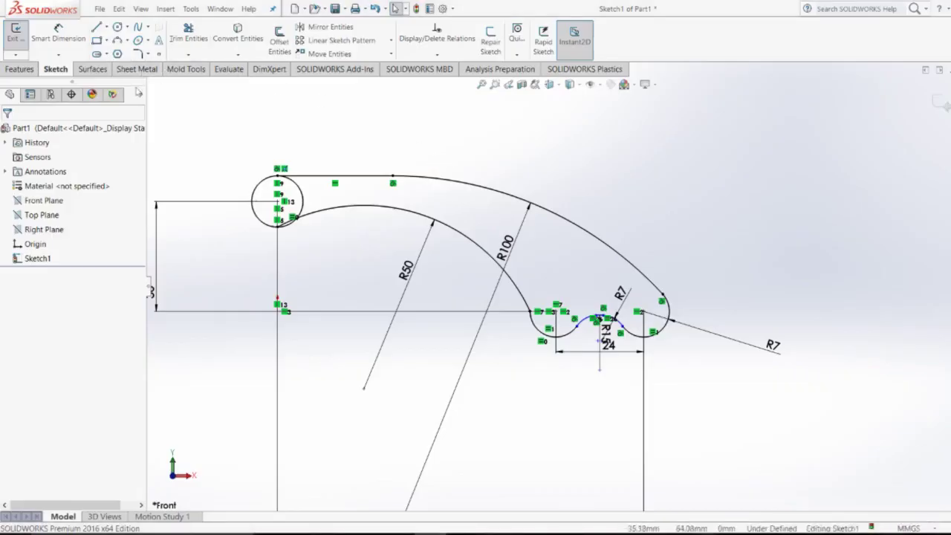
Try a 24 mm Extruded Boss/Base of the sketch, then cancel it.
click(20, 69)
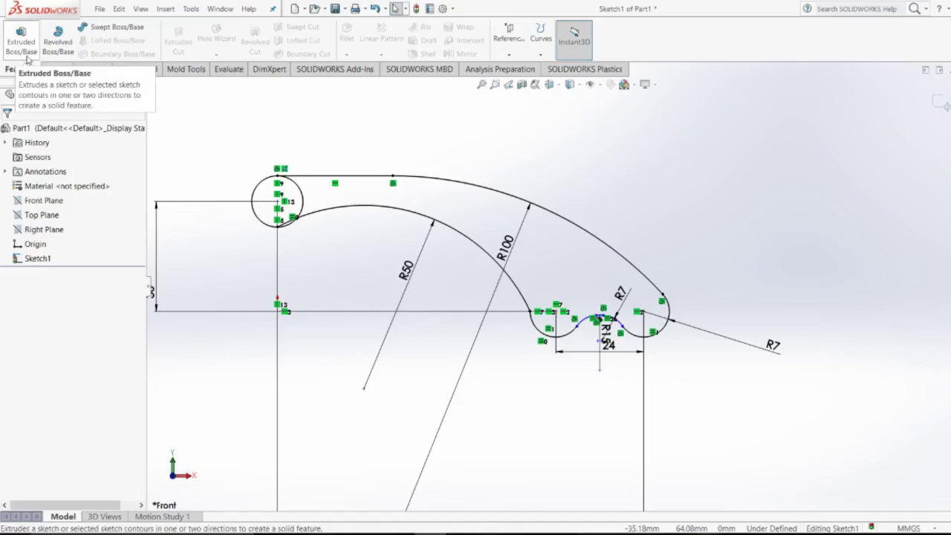
click(22, 43)
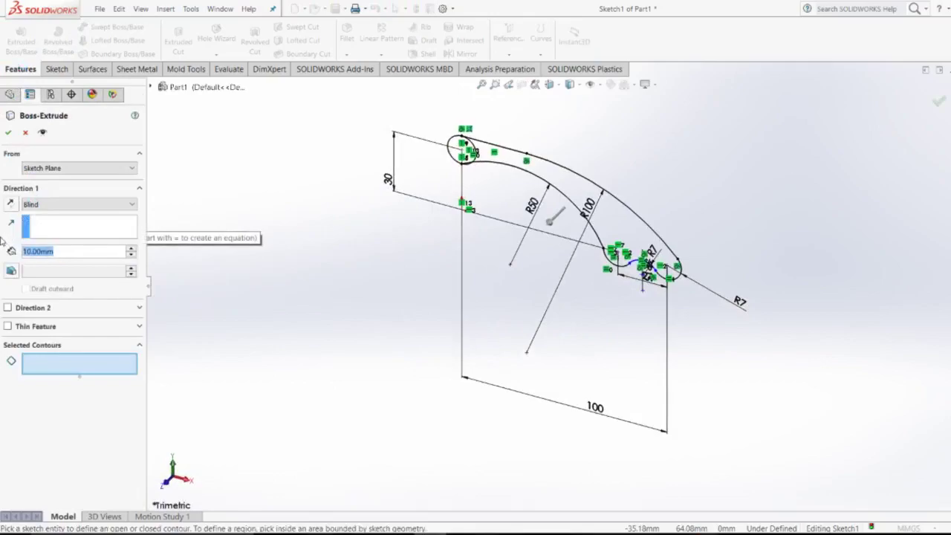
text(24)
key(Return)
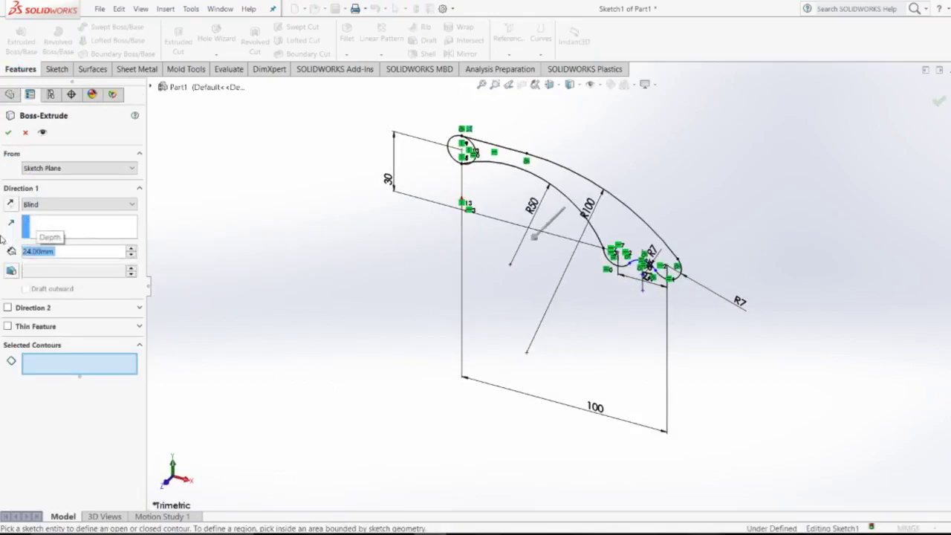
scroll(461, 182, down, 3)
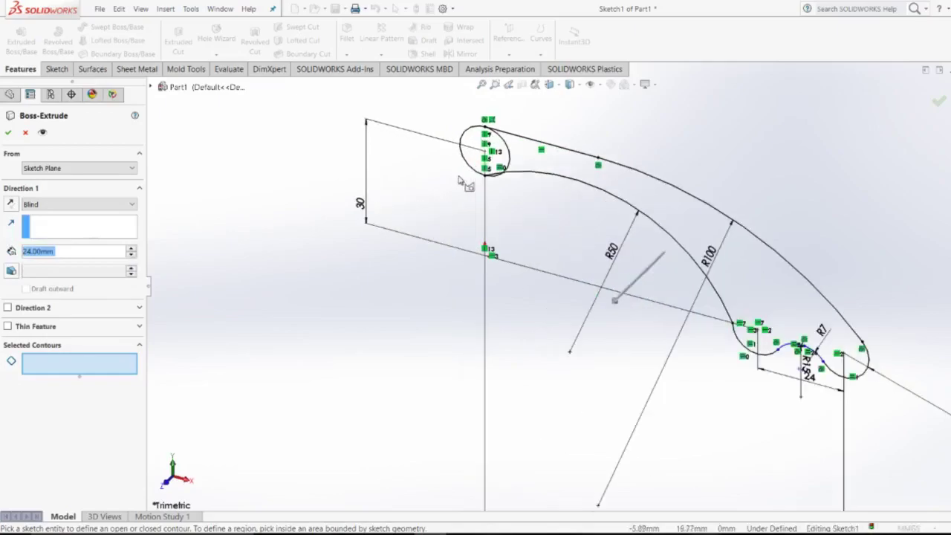
scroll(461, 182, down, 3)
scroll(460, 182, up, 3)
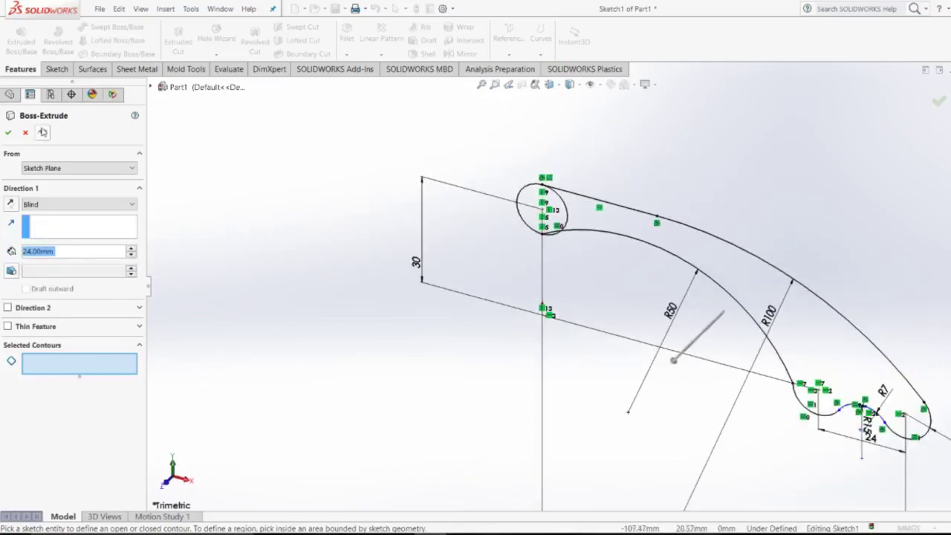
click(26, 132)
Select Sketch1 and view it Normal To the sketch plane.
click(37, 257)
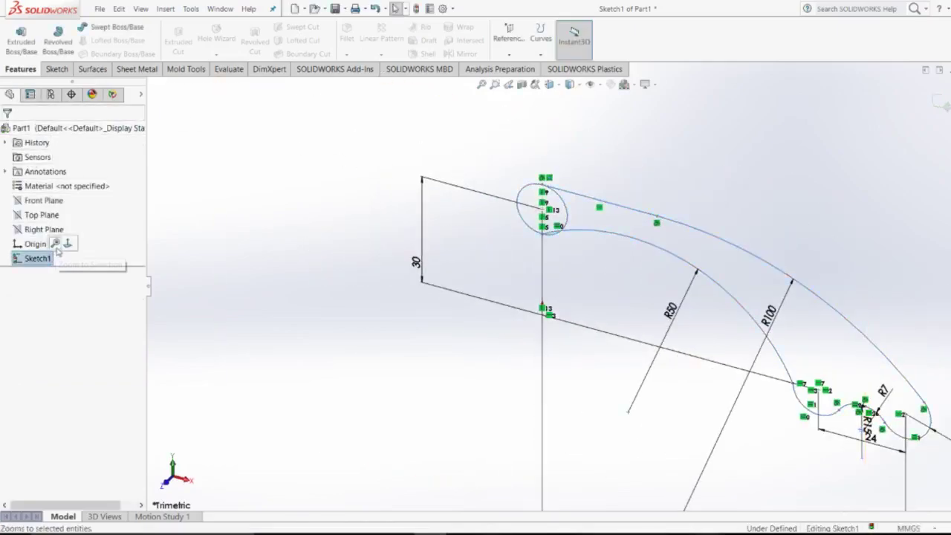
click(64, 240)
scroll(445, 158, down, 3)
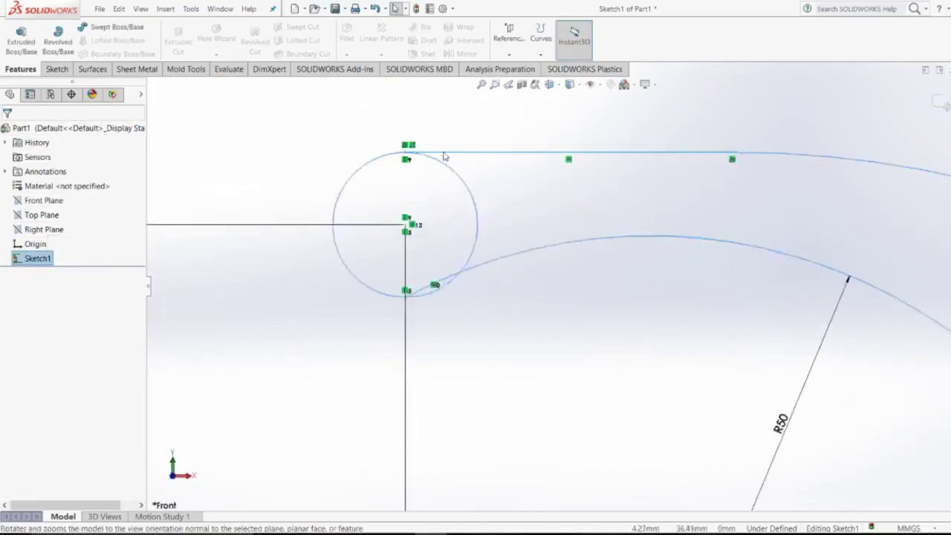
scroll(441, 165, down, 3)
scroll(444, 171, up, 2)
scroll(450, 181, up, 2)
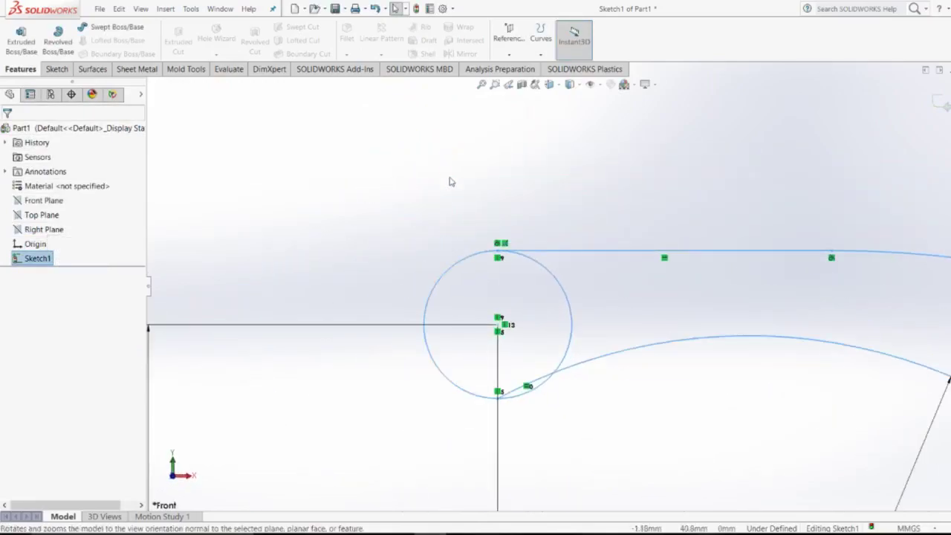
Trim the curve inside the circle and the circle's right part between the bottom lobes.
click(57, 69)
click(192, 38)
scroll(566, 360, down, 2)
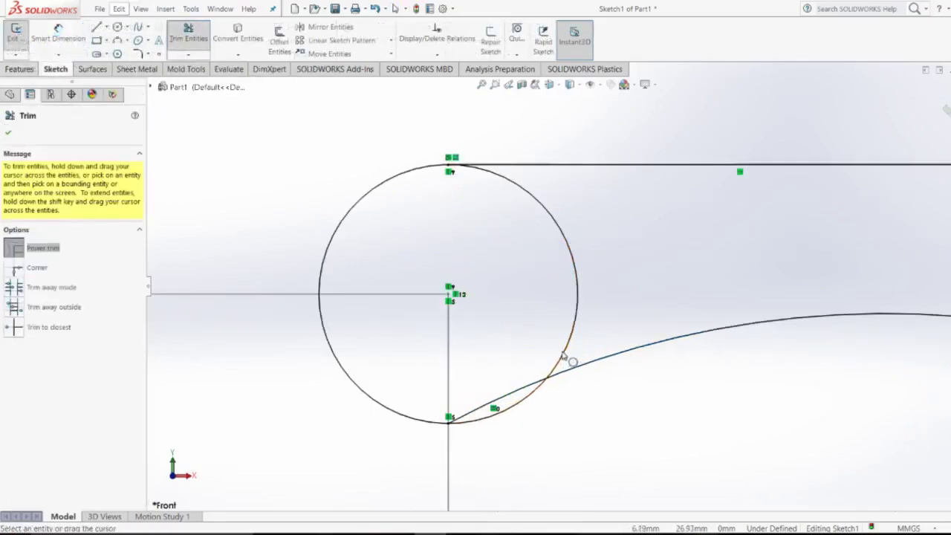
scroll(547, 391, down, 2)
scroll(544, 393, up, 2)
scroll(545, 391, up, 2)
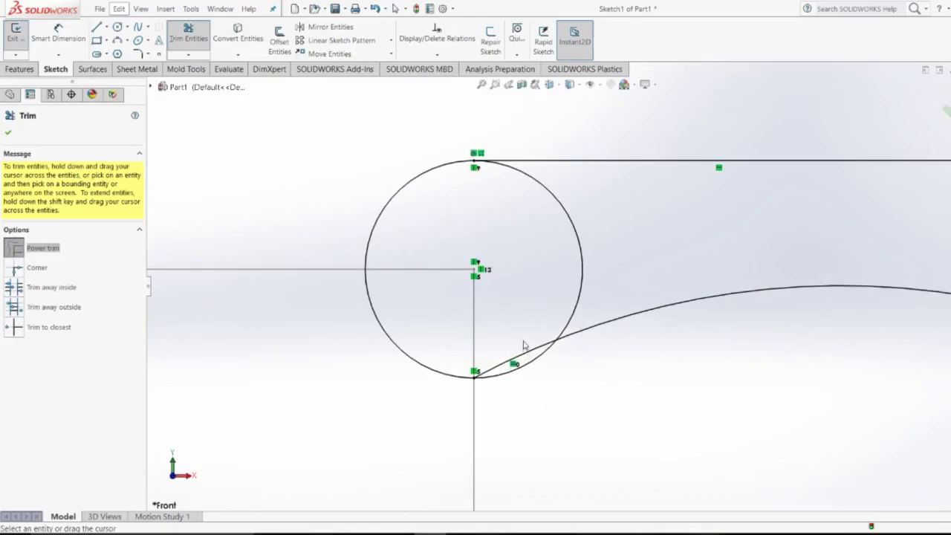
drag(532, 353, 532, 349)
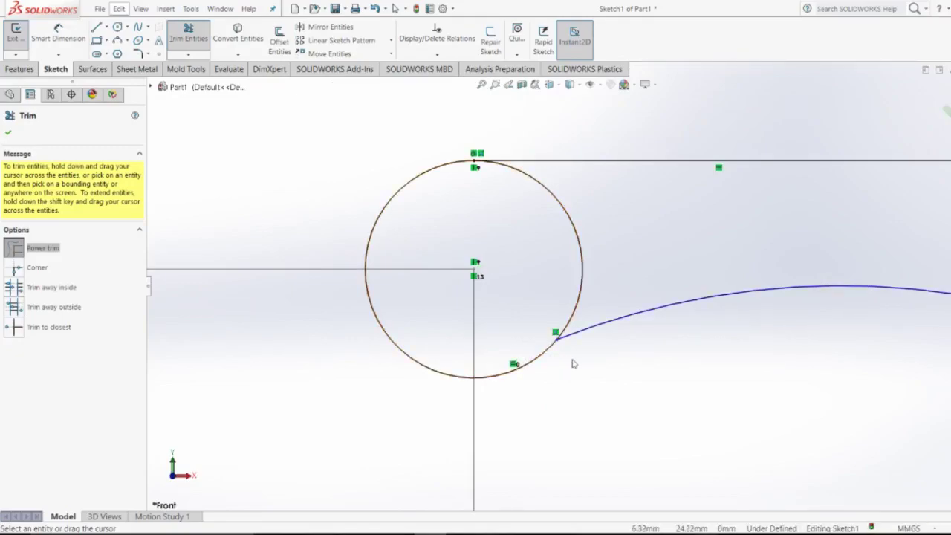
scroll(582, 294, up, 2)
drag(591, 276, 567, 275)
scroll(567, 324, up, 1)
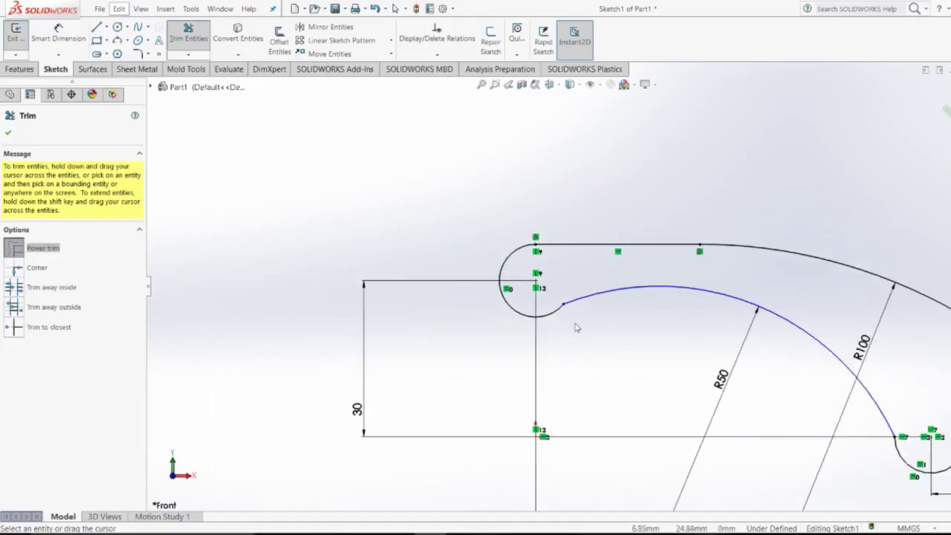
scroll(578, 330, up, 1)
key(alt+Tab)
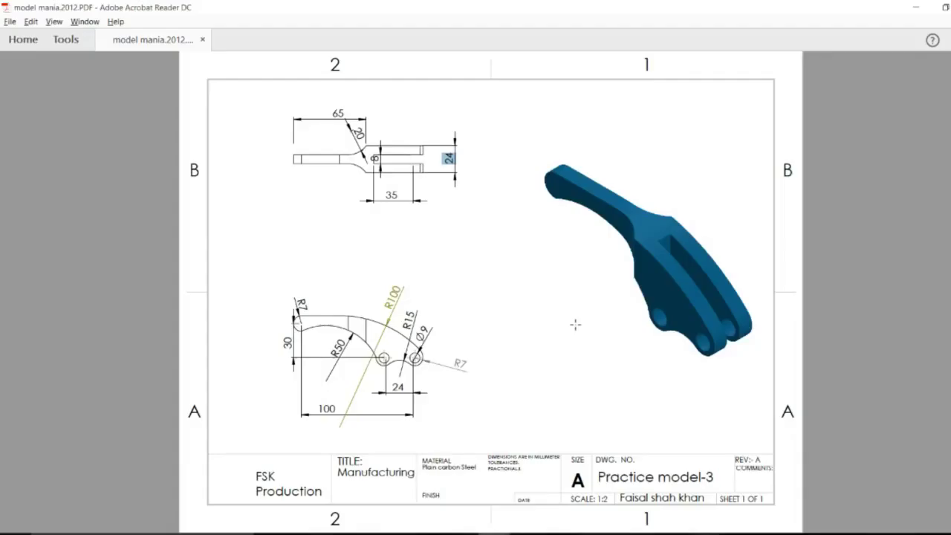
key(alt+Tab)
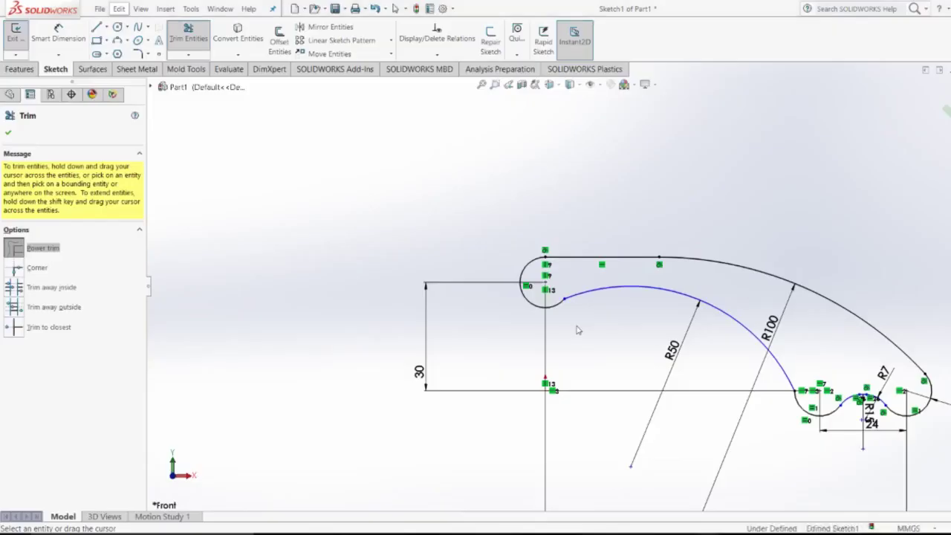
scroll(594, 297, down, 1)
scroll(593, 300, down, 1)
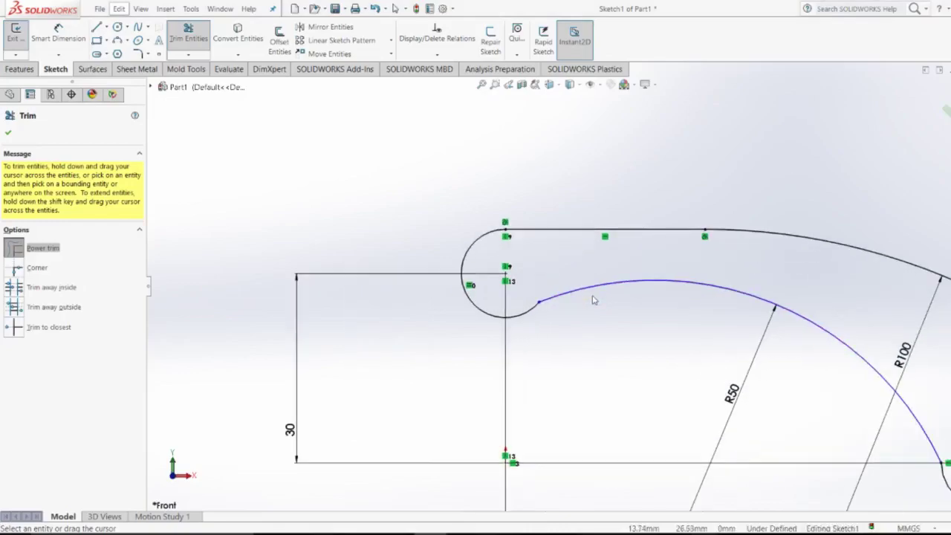
scroll(593, 300, up, 1)
key(alt+Tab)
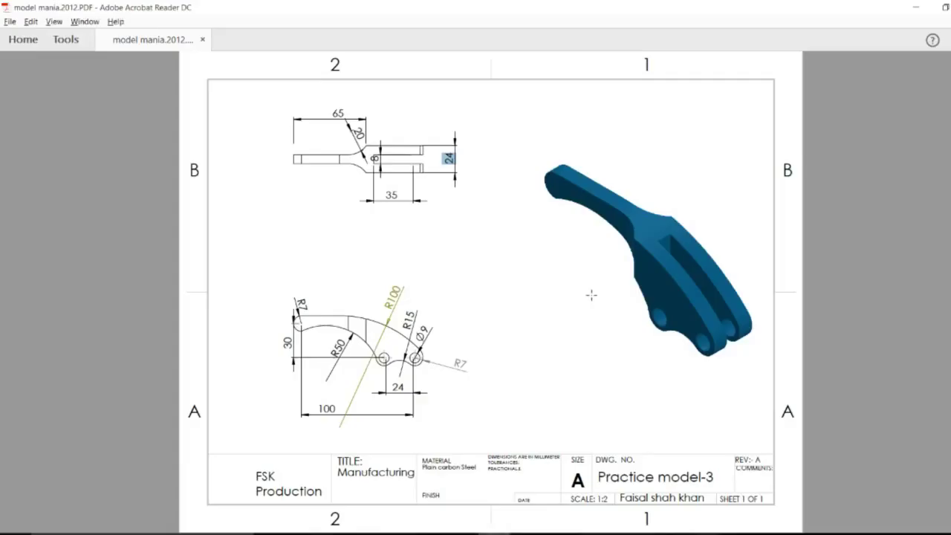
key(alt+Tab)
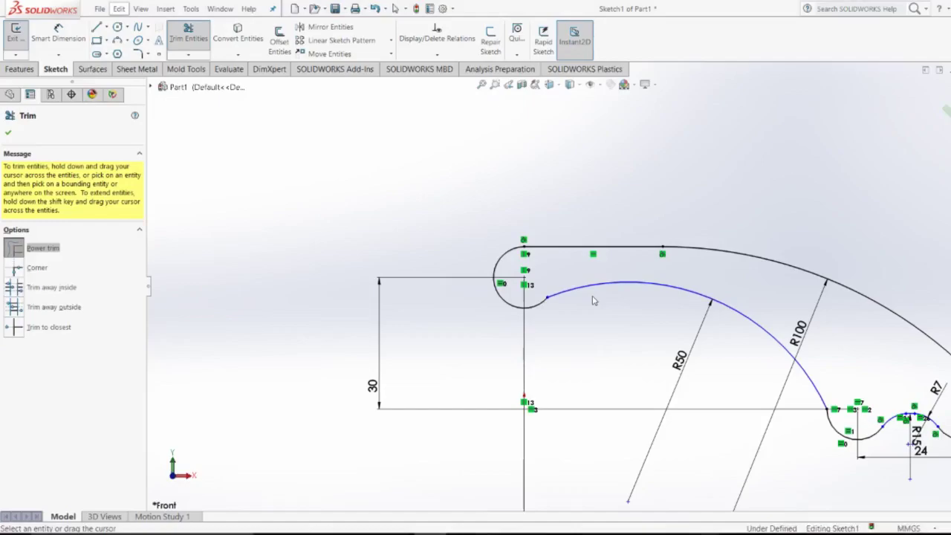
key(Escape)
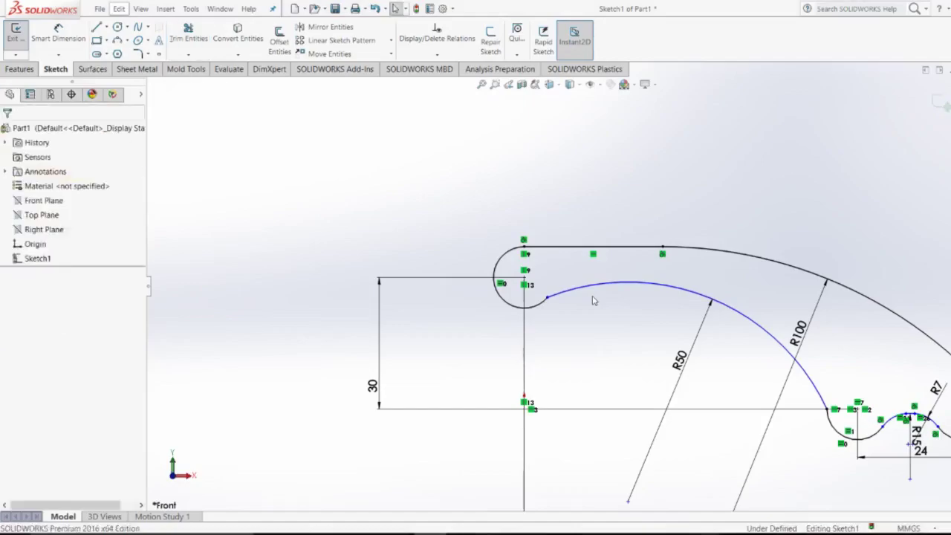
Make the hook arc tangent to the R50 arc, and the two small arcs beside the R15 bump tangent.
click(546, 300)
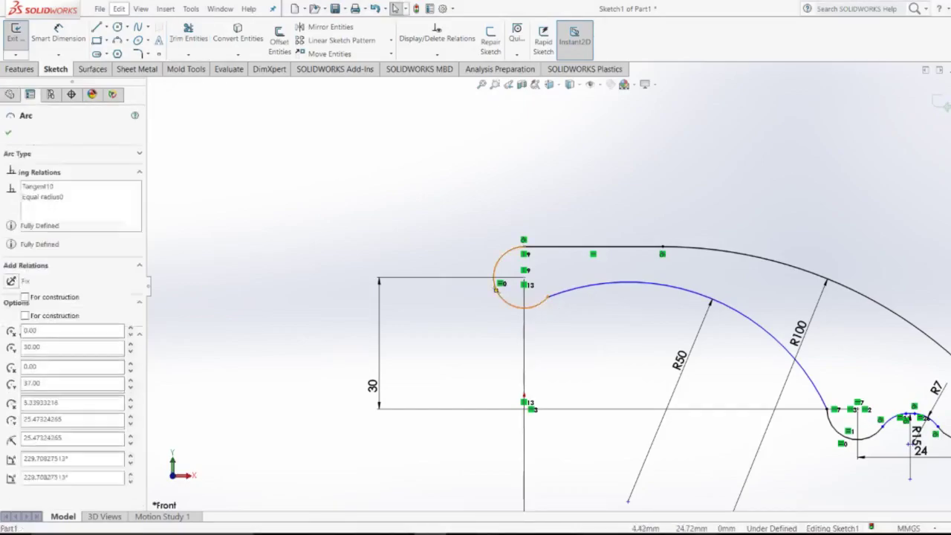
ctrl+click(562, 302)
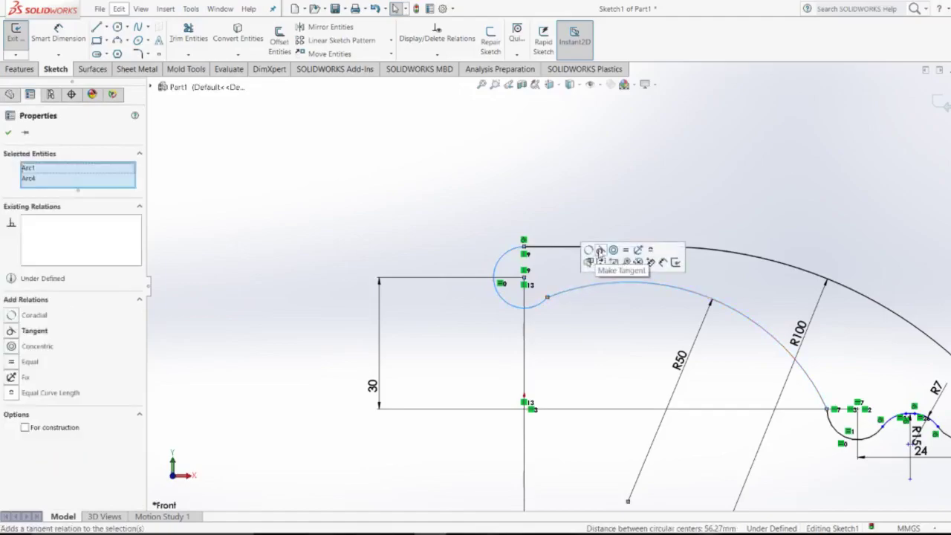
click(600, 253)
click(569, 319)
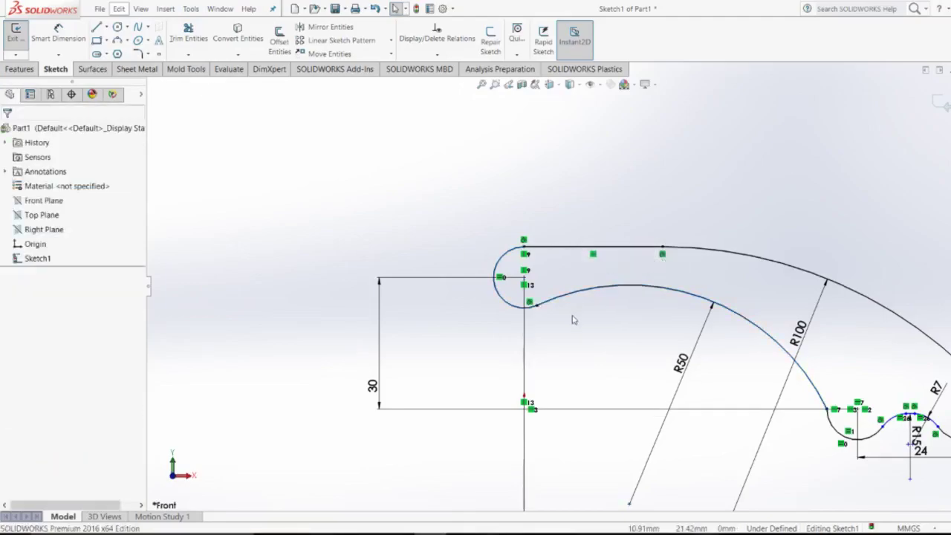
scroll(587, 321, up, 1)
scroll(726, 370, up, 2)
scroll(726, 374, down, 4)
scroll(727, 372, up, 2)
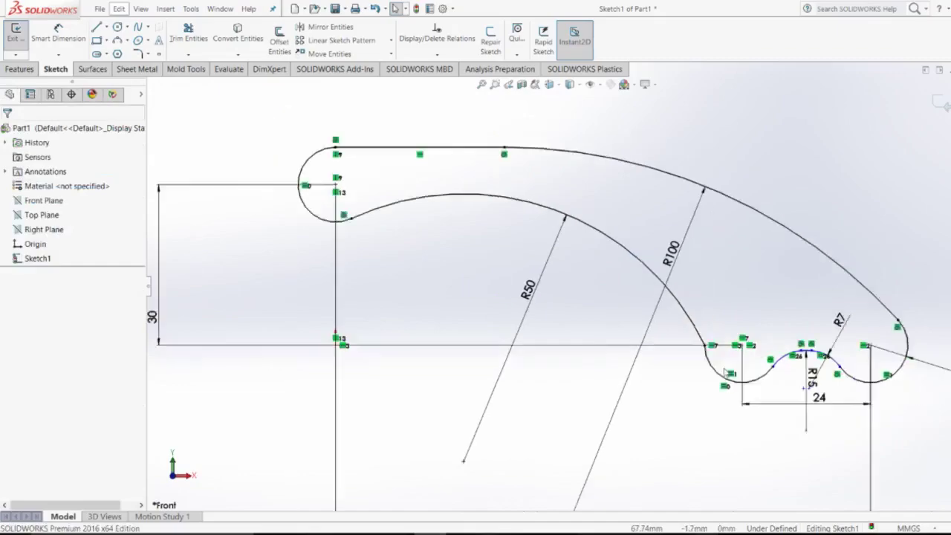
scroll(729, 355, up, 1)
scroll(729, 356, down, 5)
scroll(711, 329, down, 1)
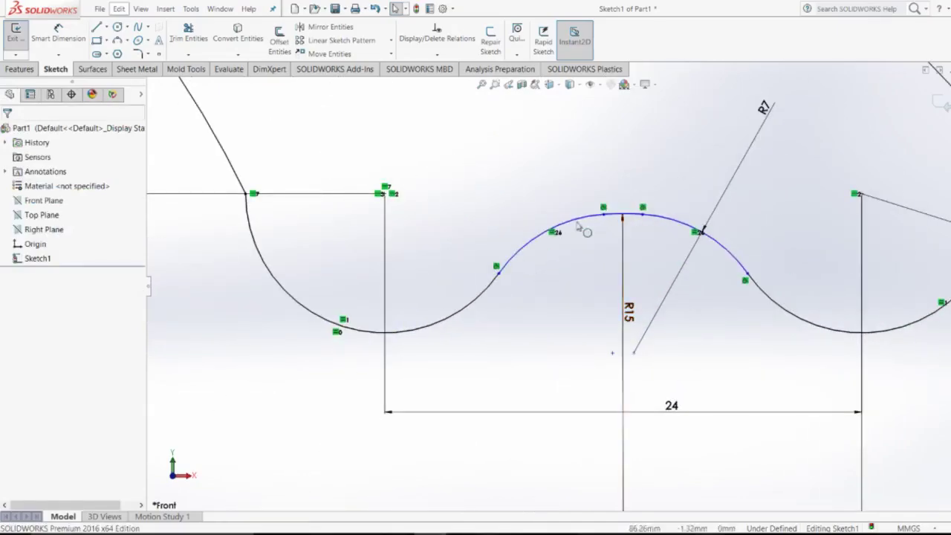
click(503, 276)
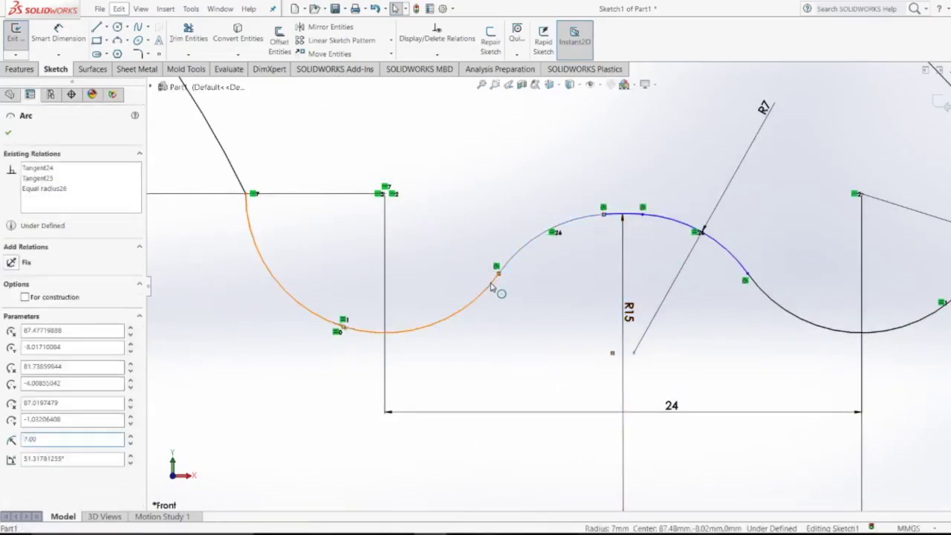
ctrl+click(498, 276)
click(530, 239)
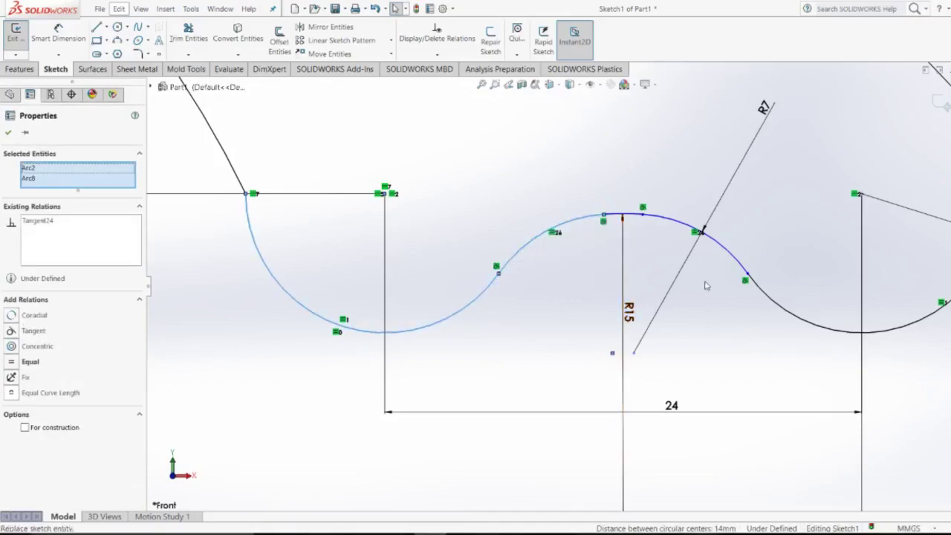
Make Arc6, Arc7 and Arc8 equal in radius, then fit the sketch to the view.
click(679, 227)
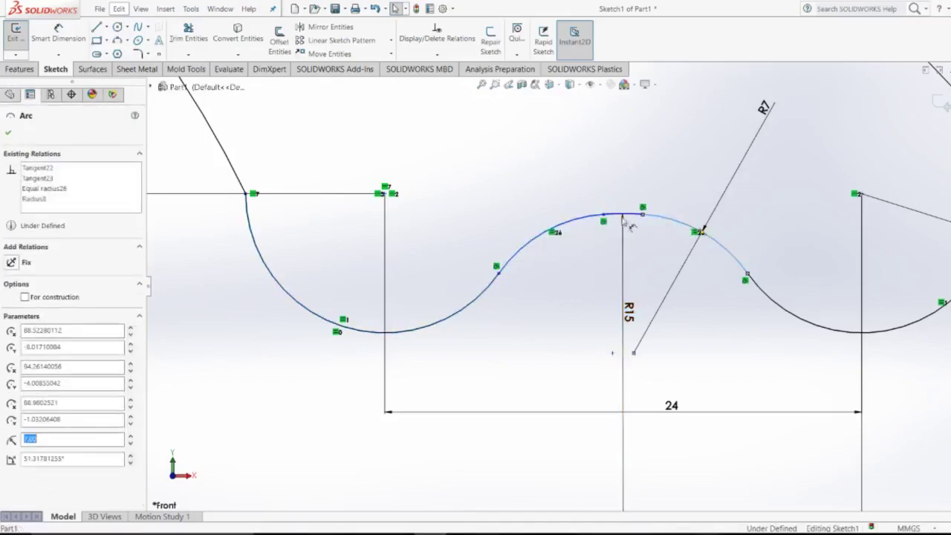
ctrl+click(628, 215)
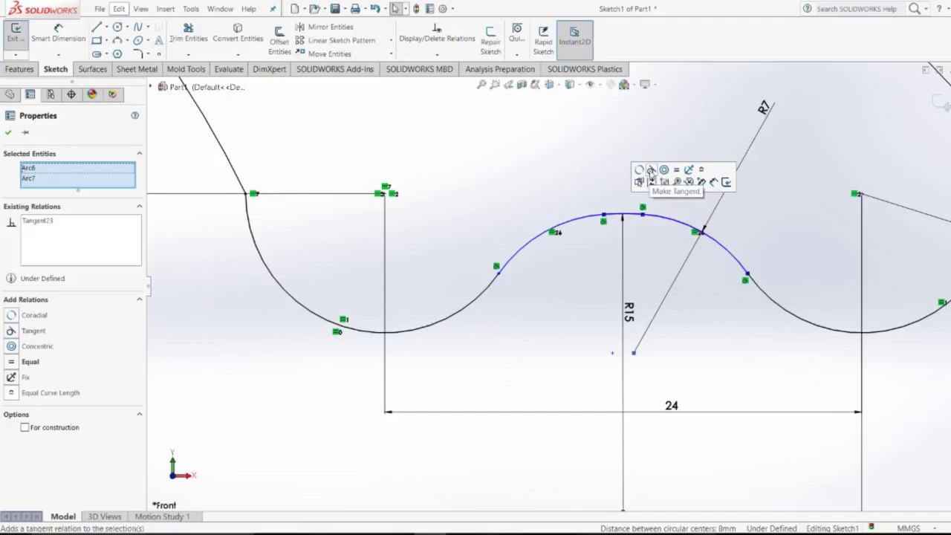
ctrl+click(584, 218)
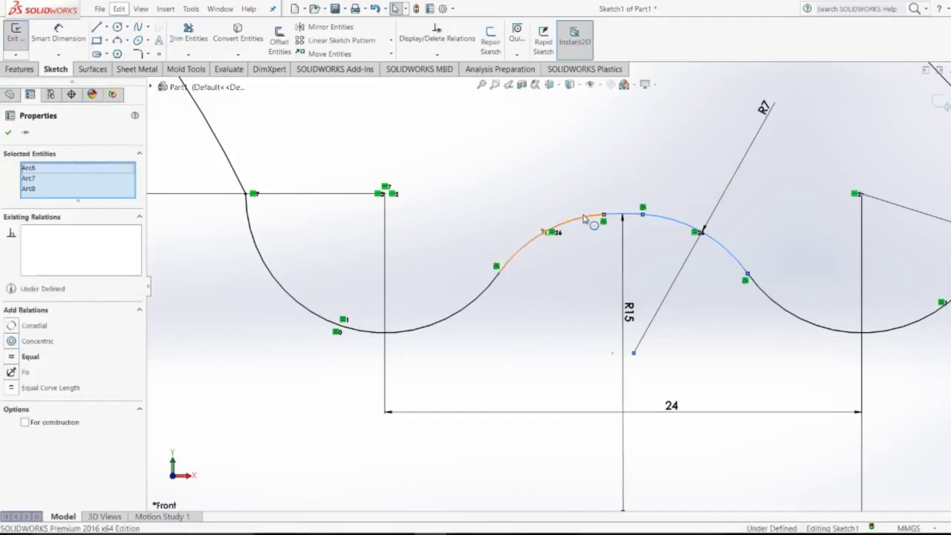
click(634, 174)
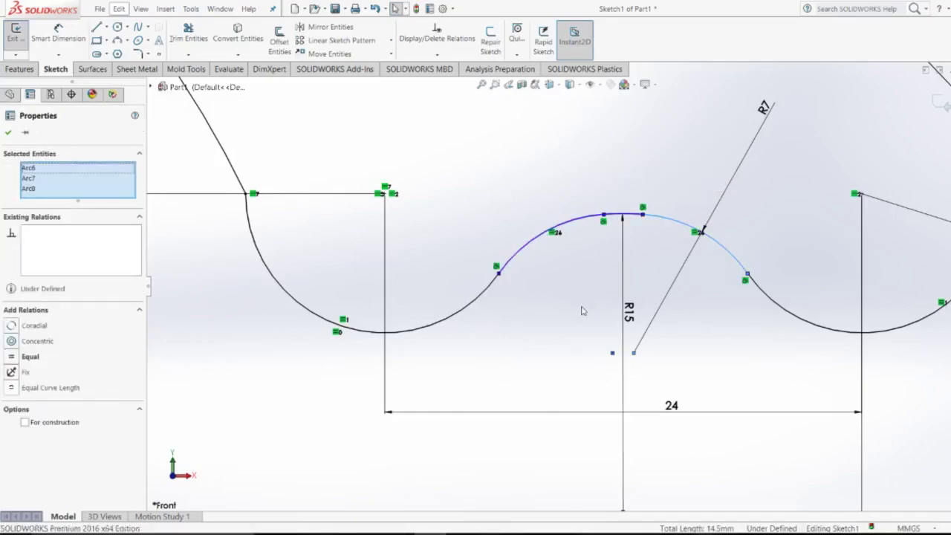
click(578, 323)
scroll(577, 322, up, 4)
scroll(577, 322, up, 4)
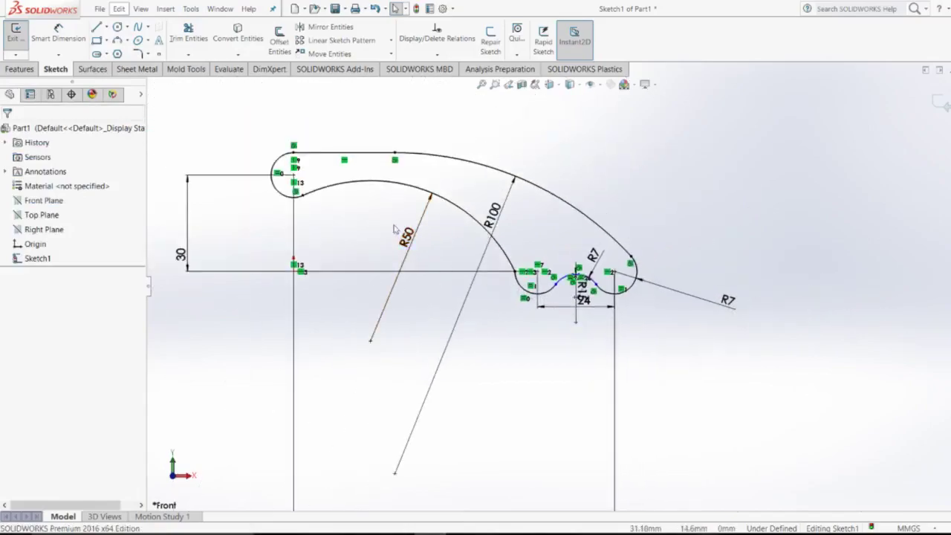
key(f)
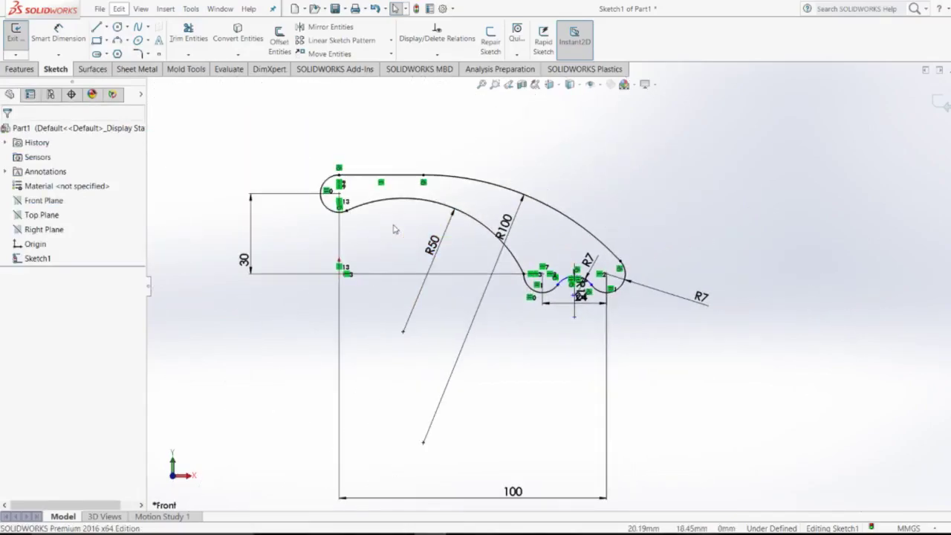
Exit Sketch1 and extrude it as a Boss-Extrude to a depth of 24 mm.
click(416, 9)
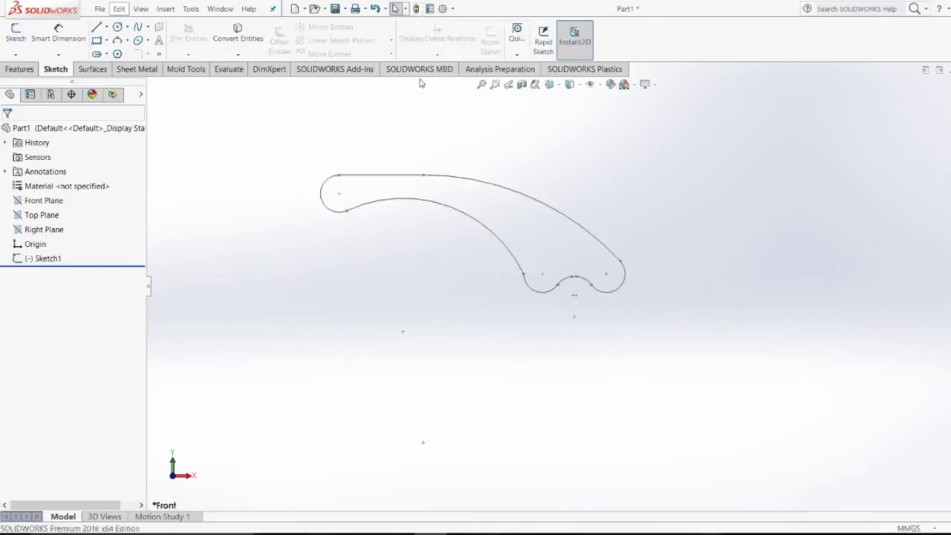
click(19, 69)
click(21, 37)
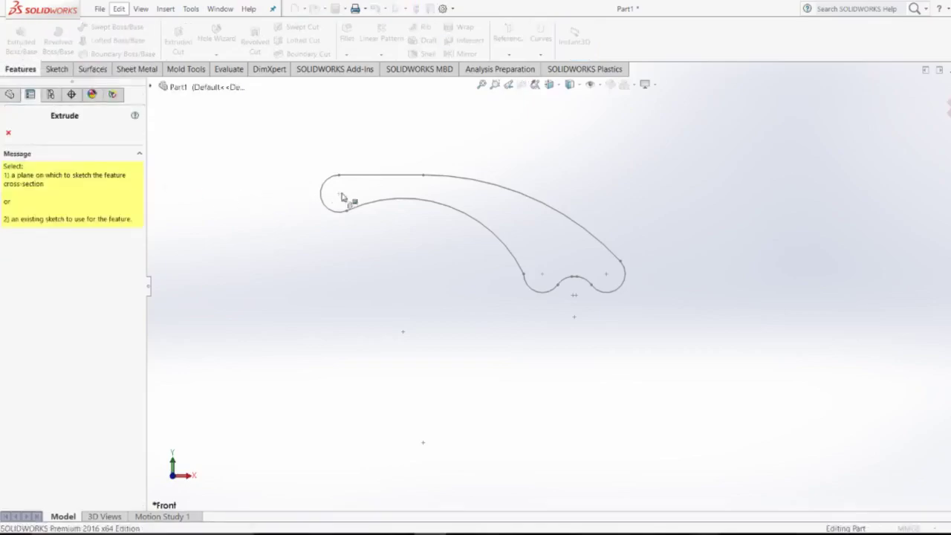
click(377, 176)
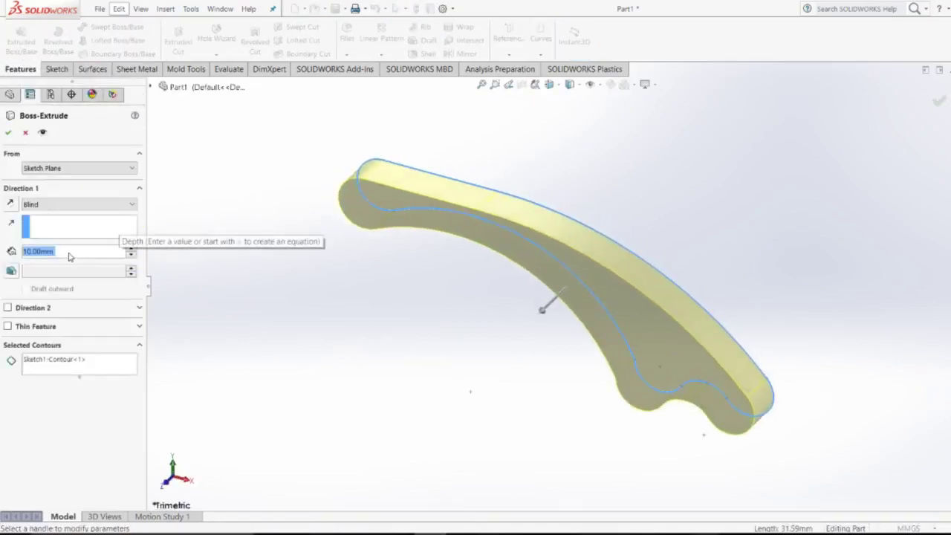
key(alt+Tab)
key(alt+Tab)
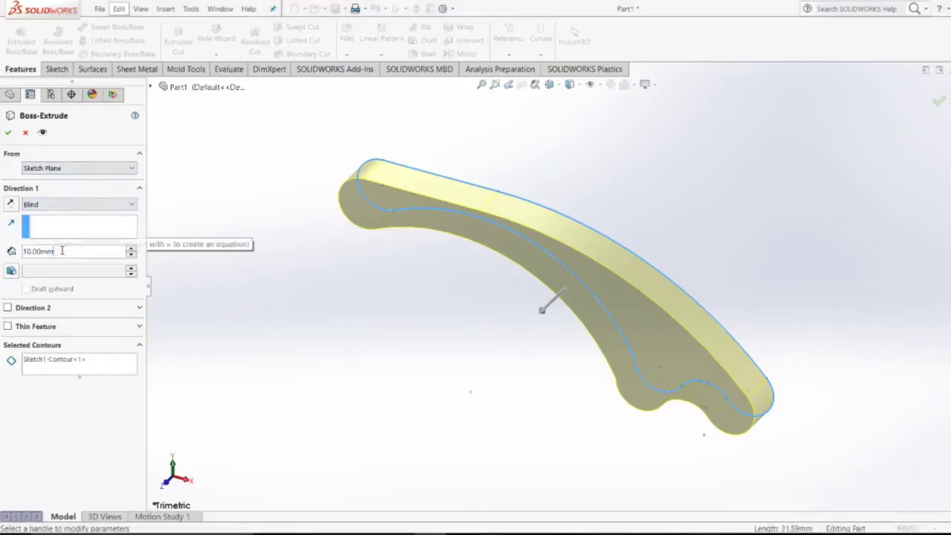
drag(63, 253, 32, 251)
text(24)
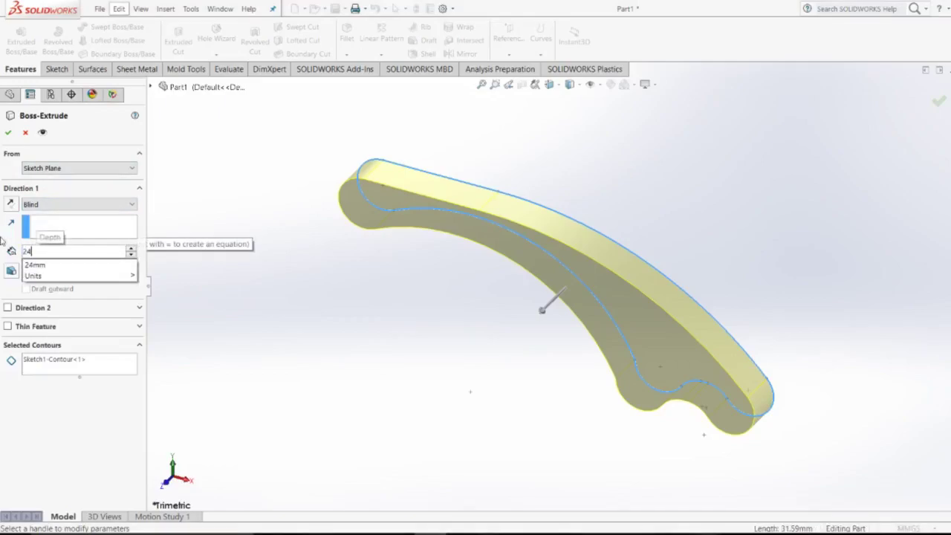
key(Return)
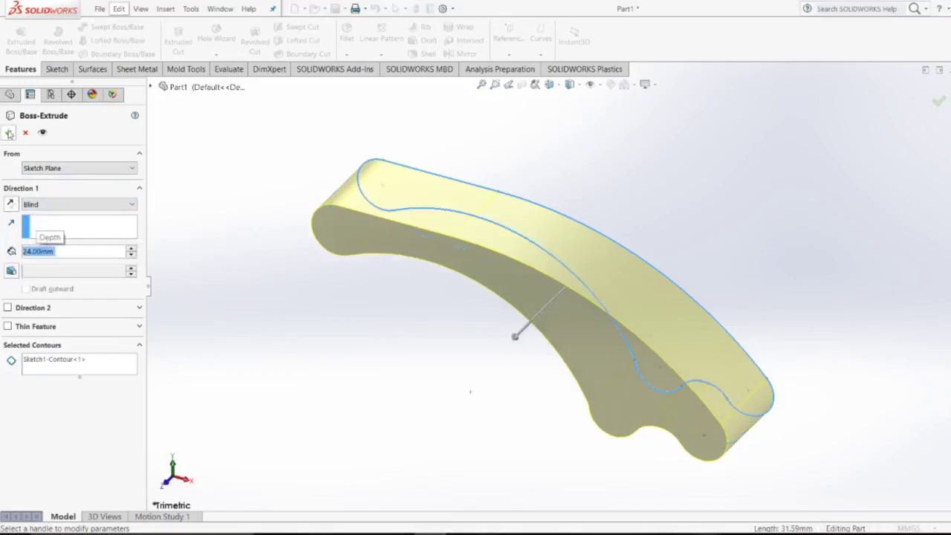
click(9, 132)
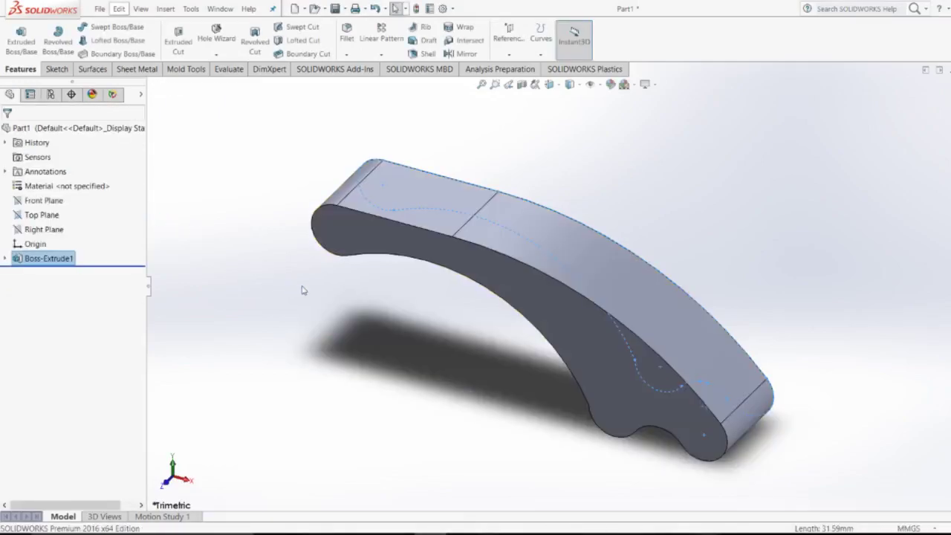
click(373, 322)
key(f)
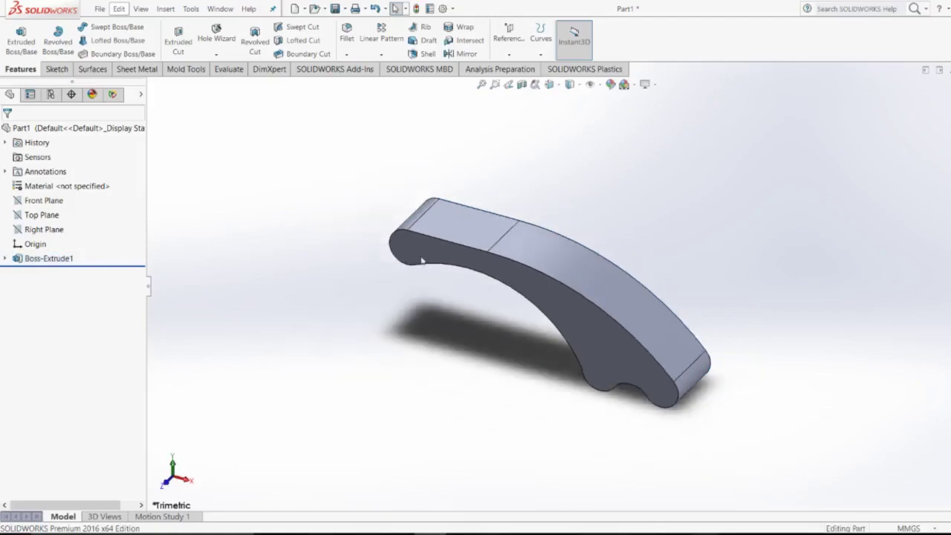
click(482, 85)
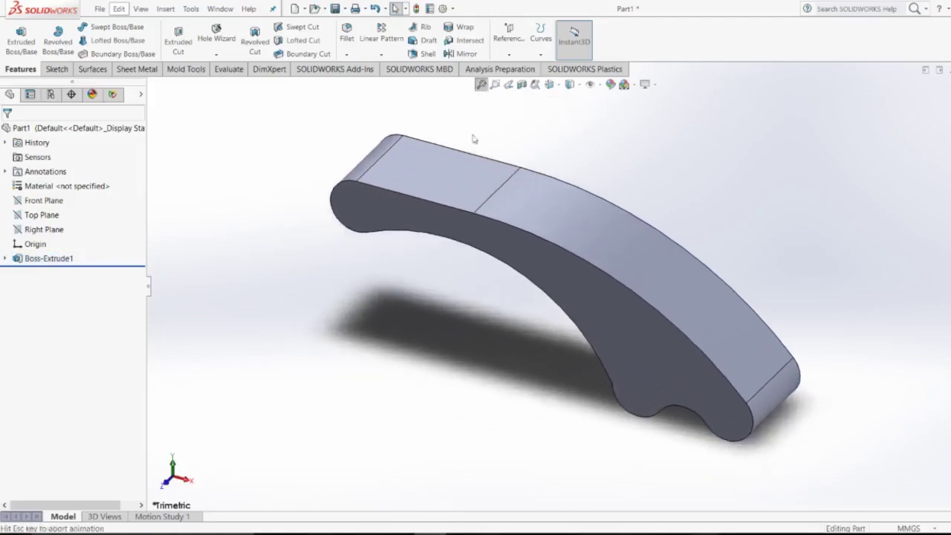
mouse_move(484, 297)
middle_down()
mouse_move(530, 191)
mouse_move(569, 185)
mouse_move(539, 218)
middle_up()
mouse_move(422, 269)
middle_down()
mouse_move(486, 214)
mouse_move(520, 229)
middle_up()
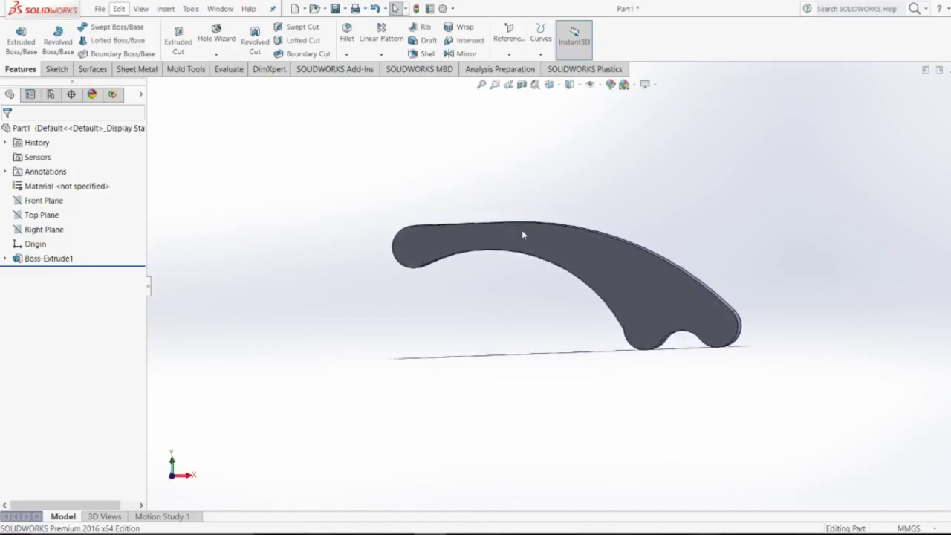
key(alt+Tab)
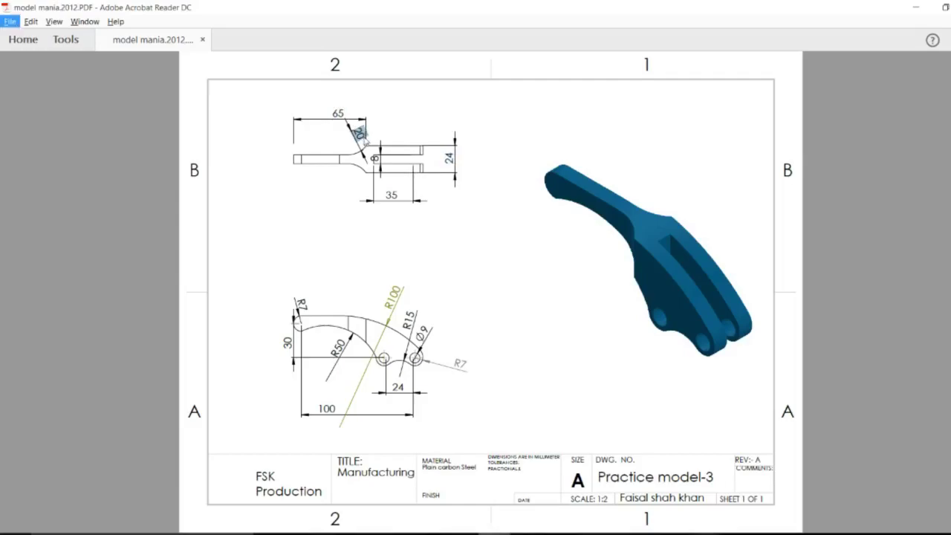
key(alt+Tab)
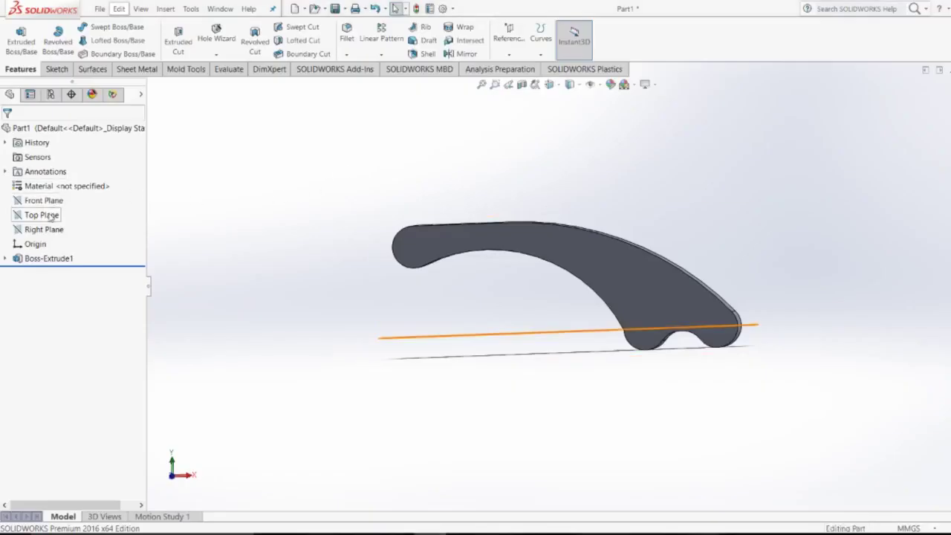
View the Top Plane normal and zoomed to selection, then start Sketch2 on it.
click(44, 215)
click(98, 201)
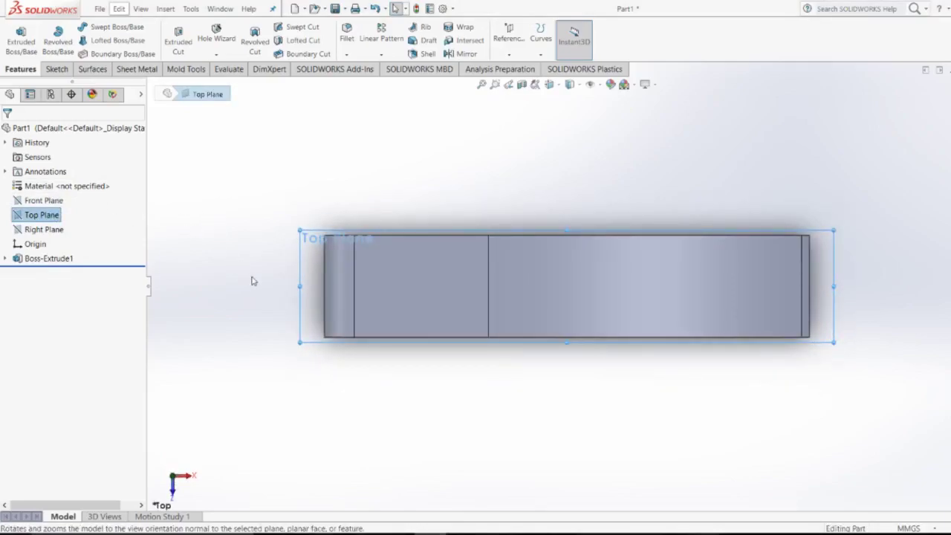
mouse_move(251, 235)
middle_down()
mouse_move(257, 161)
mouse_move(256, 236)
middle_up()
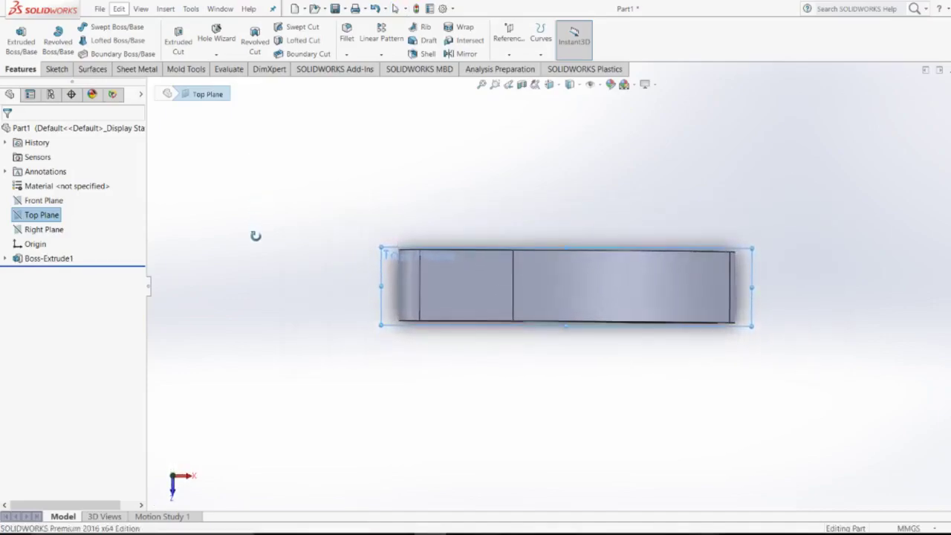
right_click(45, 216)
click(76, 203)
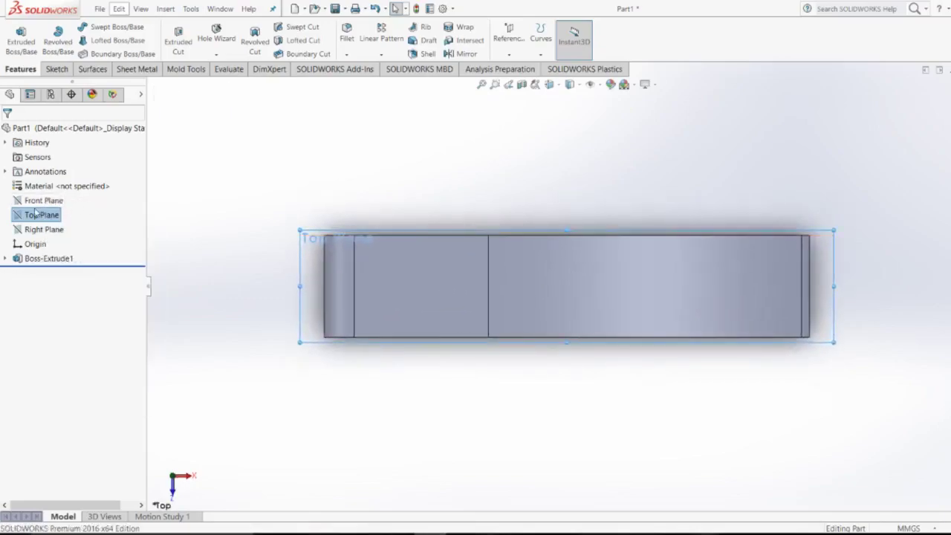
right_click(31, 218)
click(39, 201)
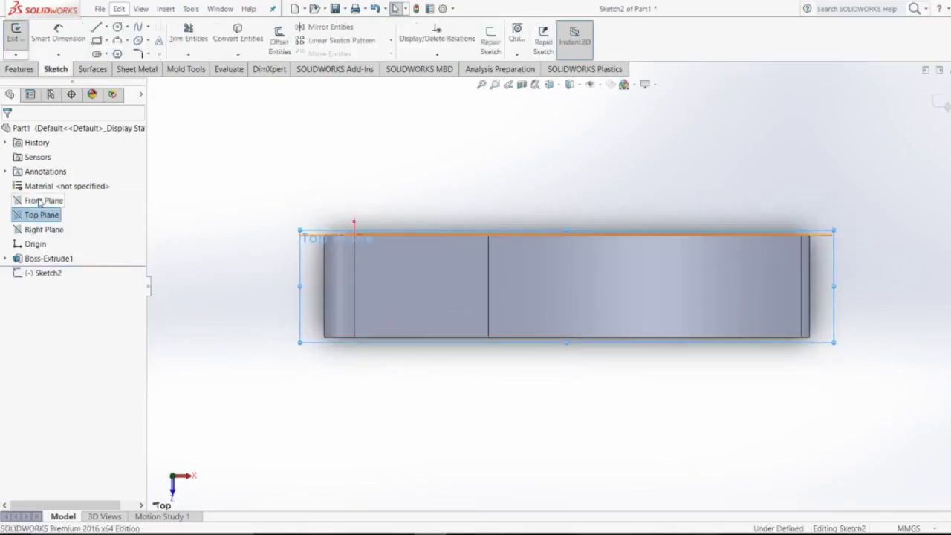
key(alt+Tab)
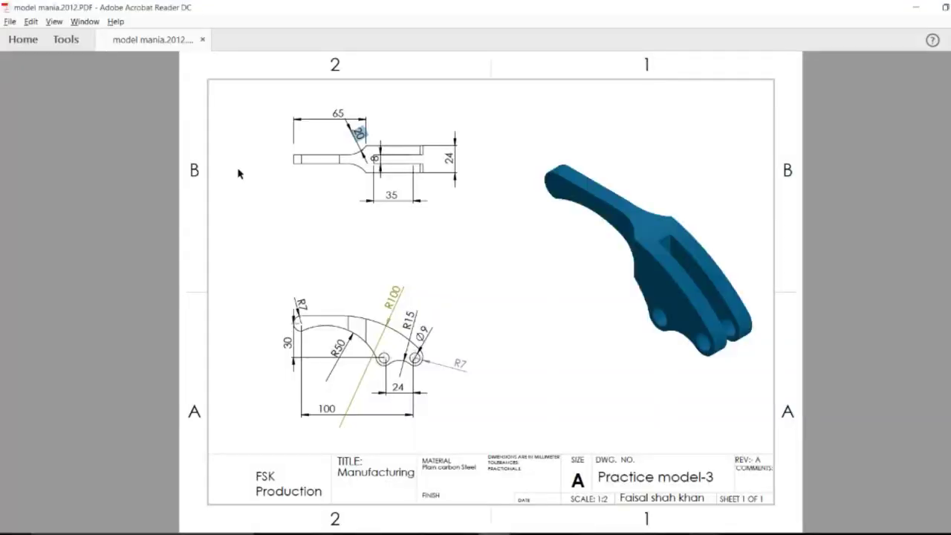
key(alt+Tab)
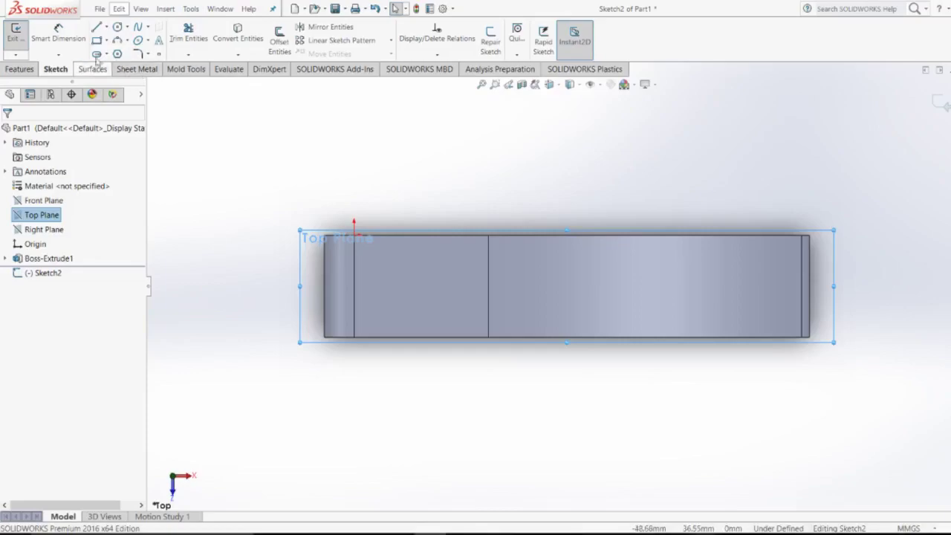
Draw a closed four-line rectangle along the part's top edge in Sketch2.
click(97, 27)
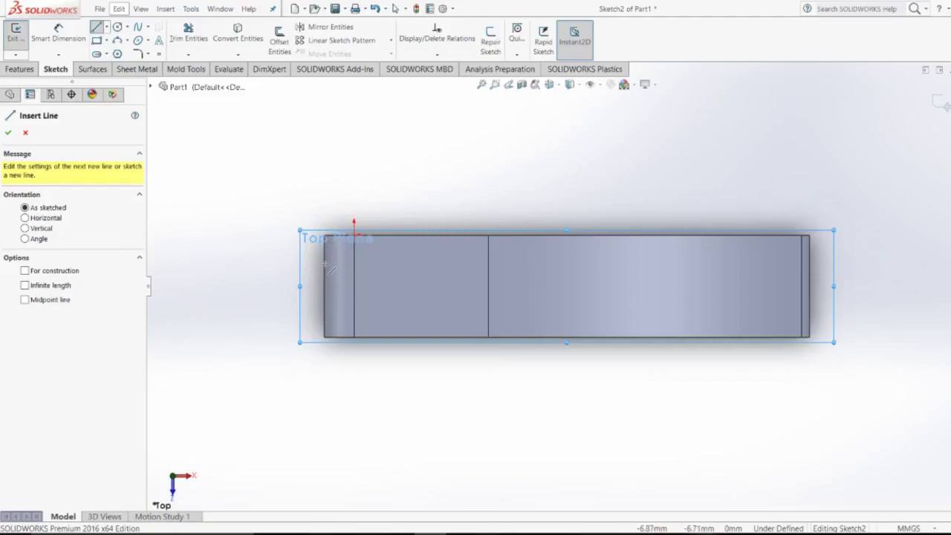
click(325, 264)
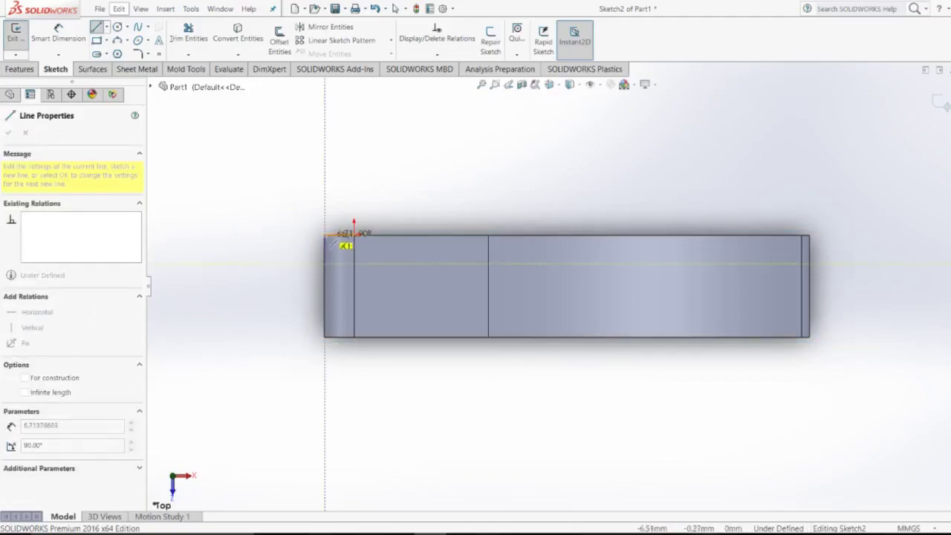
click(326, 236)
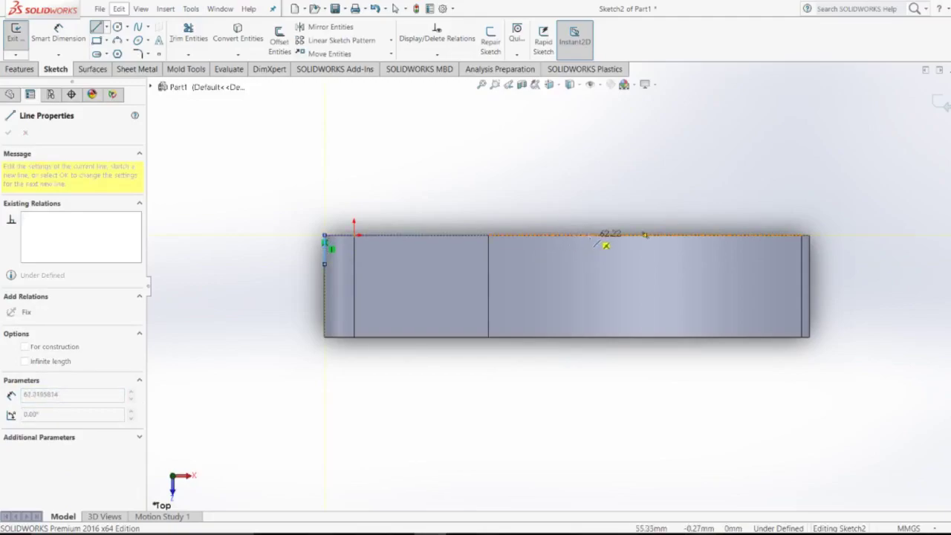
click(592, 237)
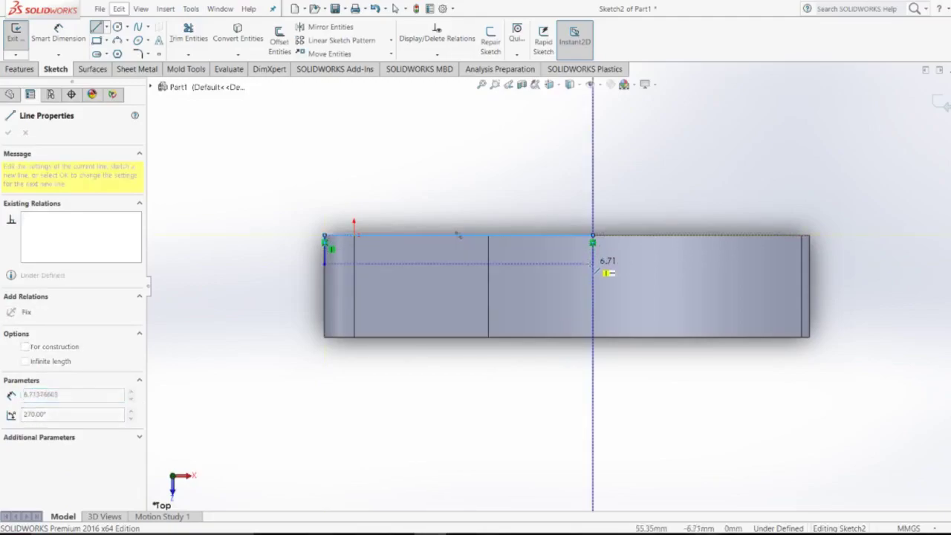
click(593, 264)
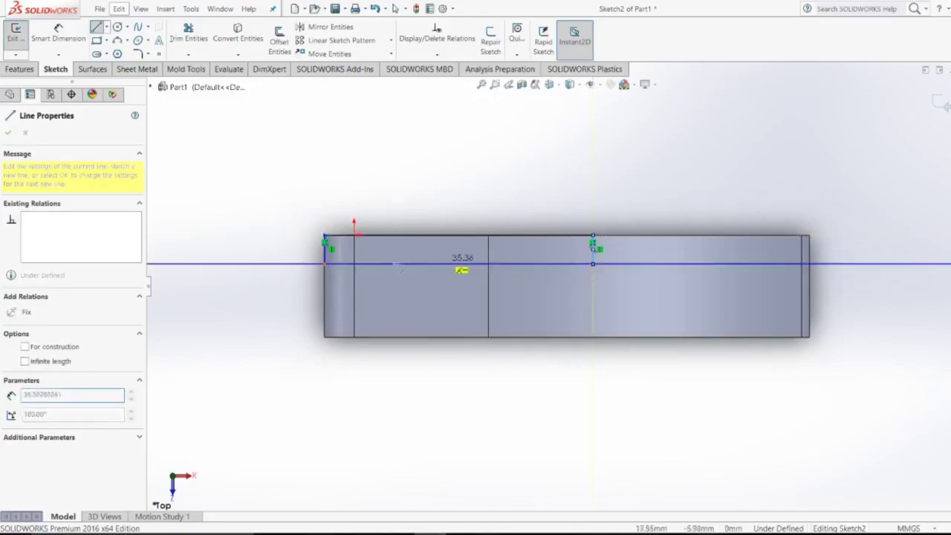
click(325, 263)
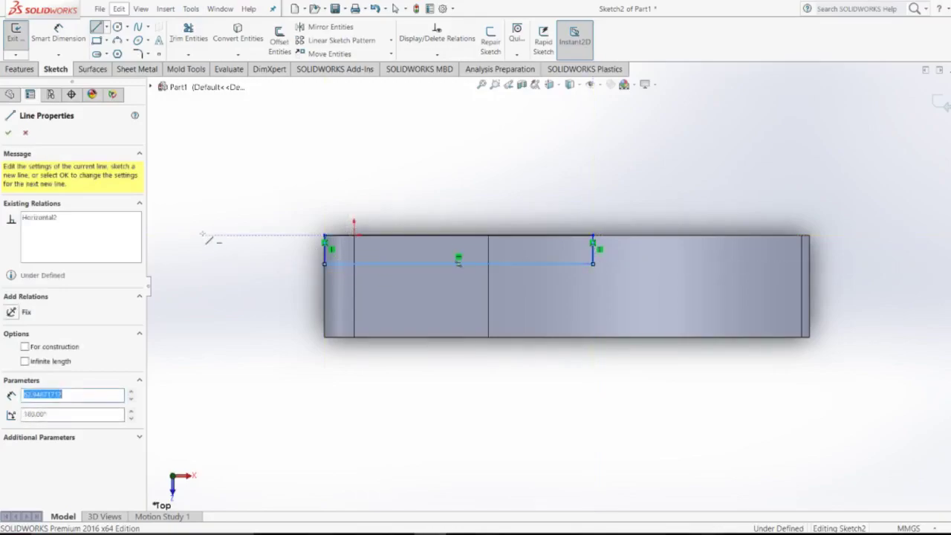
key(Escape)
key(Escape)
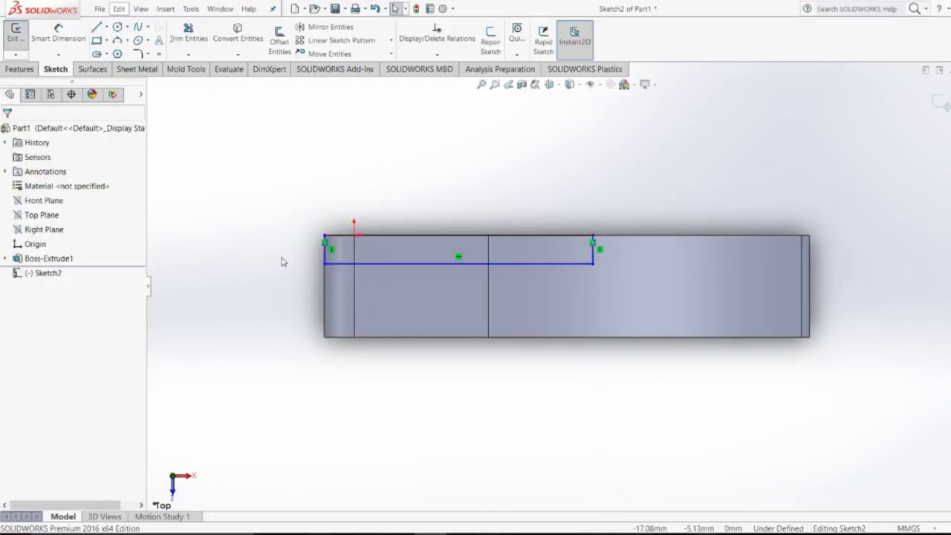
key(alt+Tab)
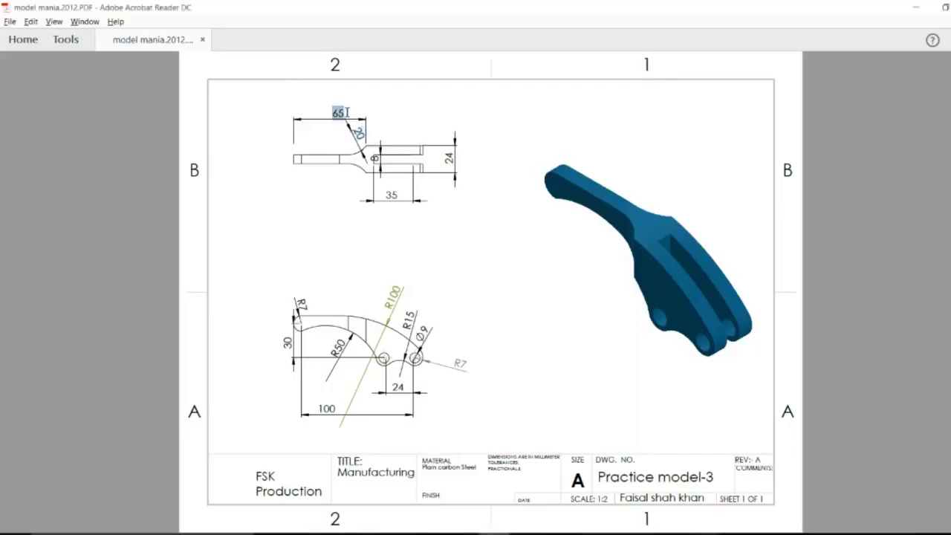
Dimension the rectangle's top edge to 65 mm long.
key(alt+Tab)
right_drag(269, 240, 272, 196)
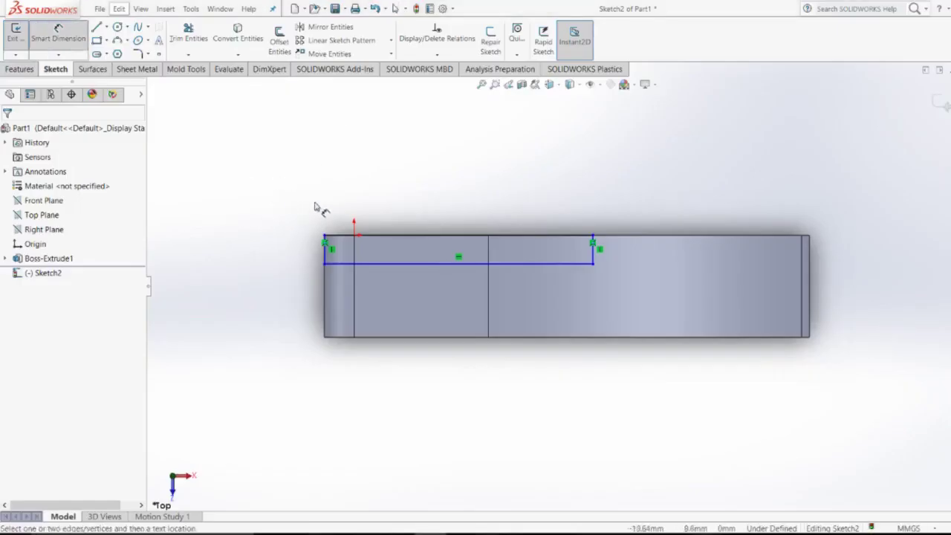
click(324, 237)
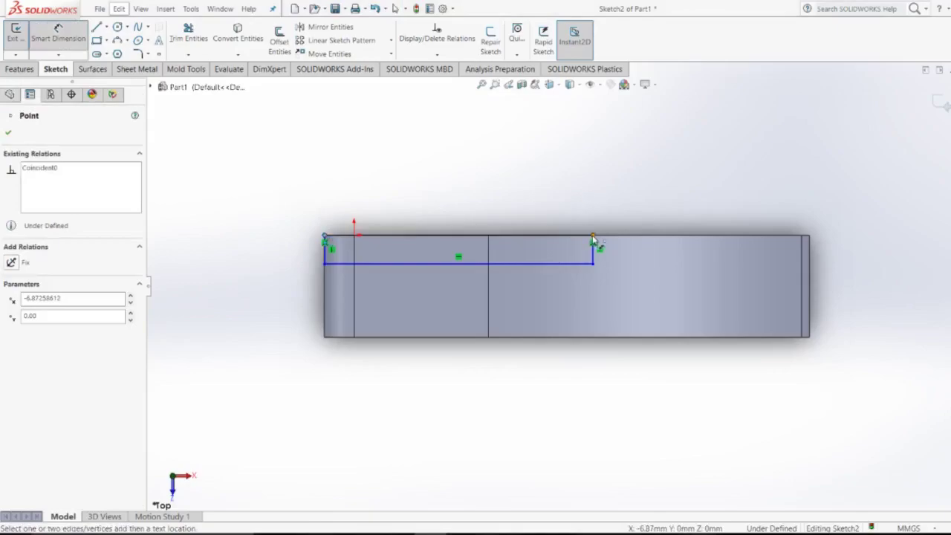
click(593, 238)
click(463, 168)
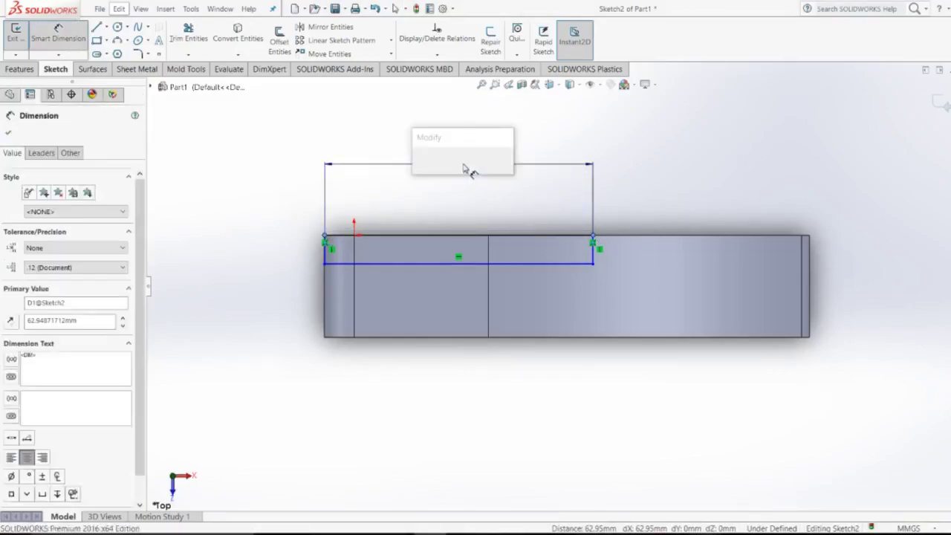
text(65)
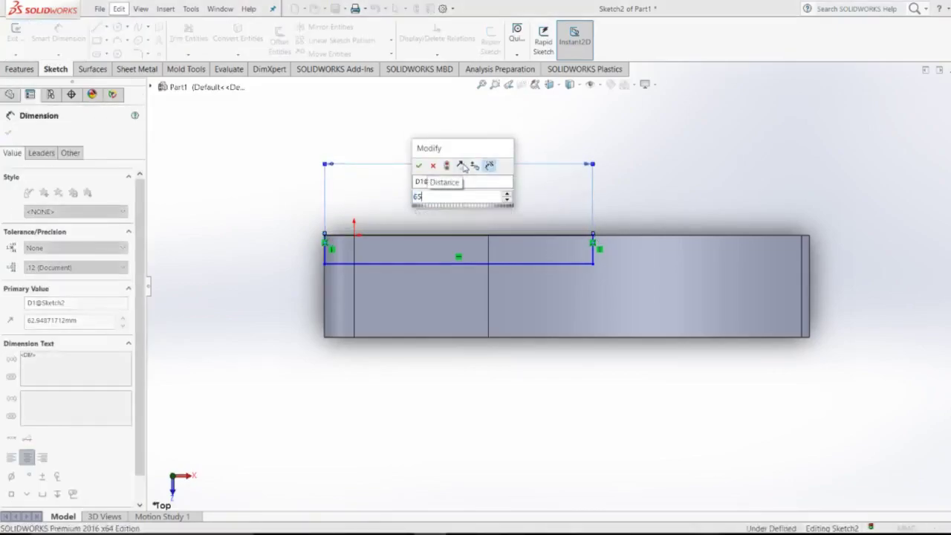
key(Return)
scroll(529, 197, down, 2)
scroll(529, 197, up, 2)
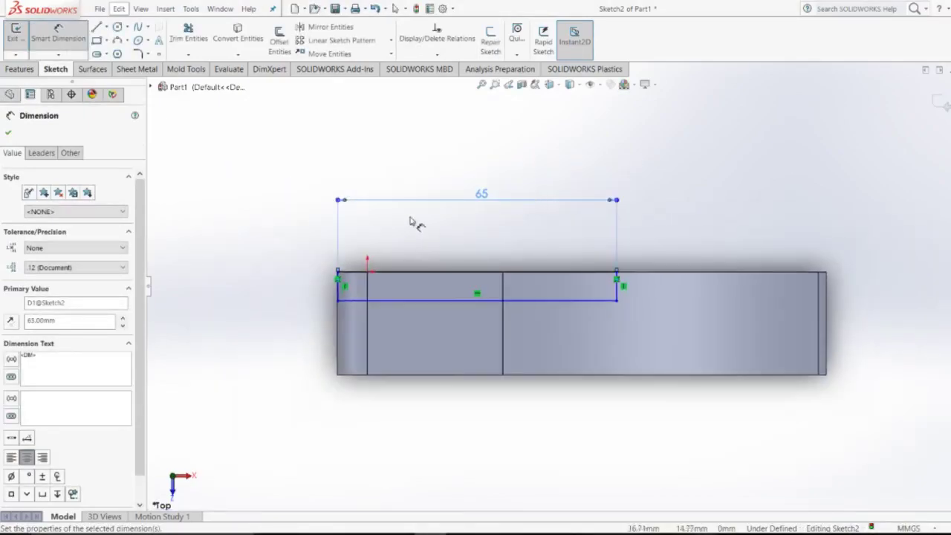
Dimension the left vertical line to the 8 mm slot width.
key(alt+Tab)
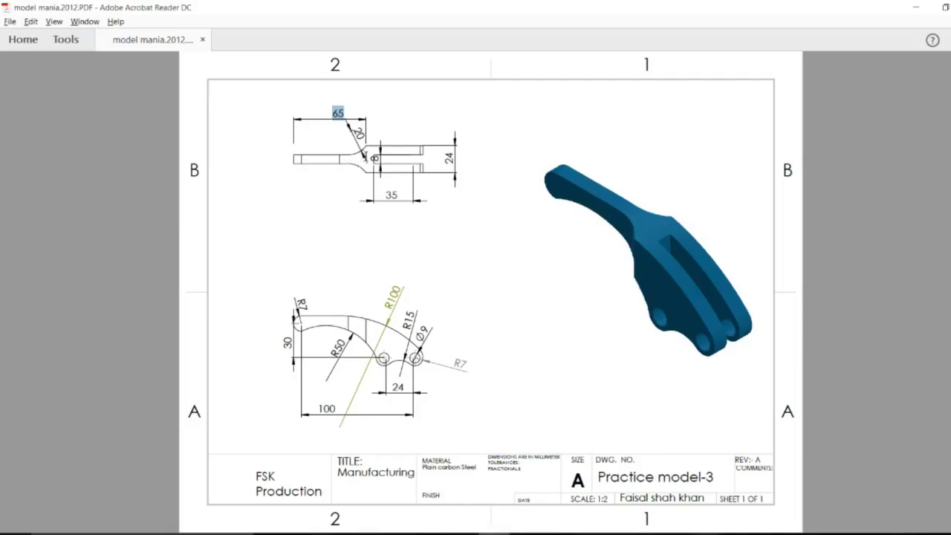
key(alt+Tab)
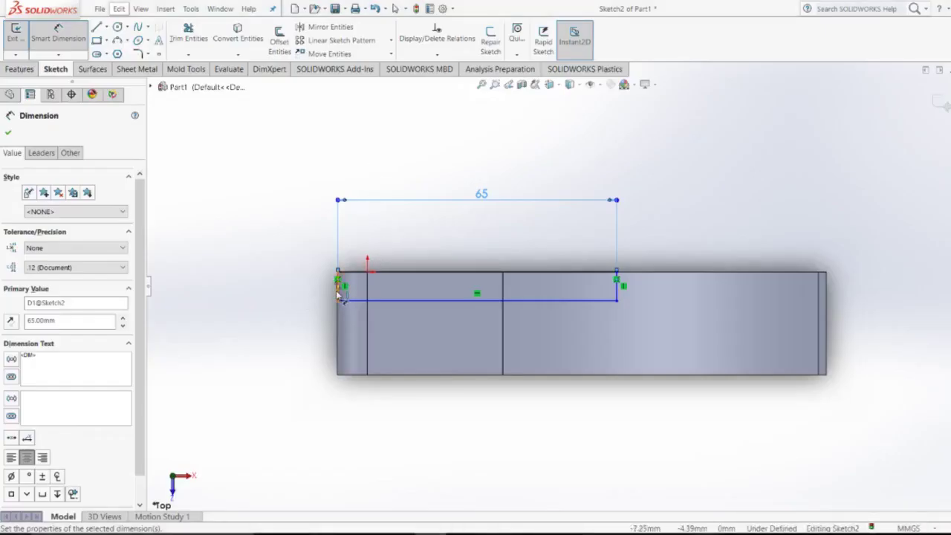
click(339, 293)
click(302, 286)
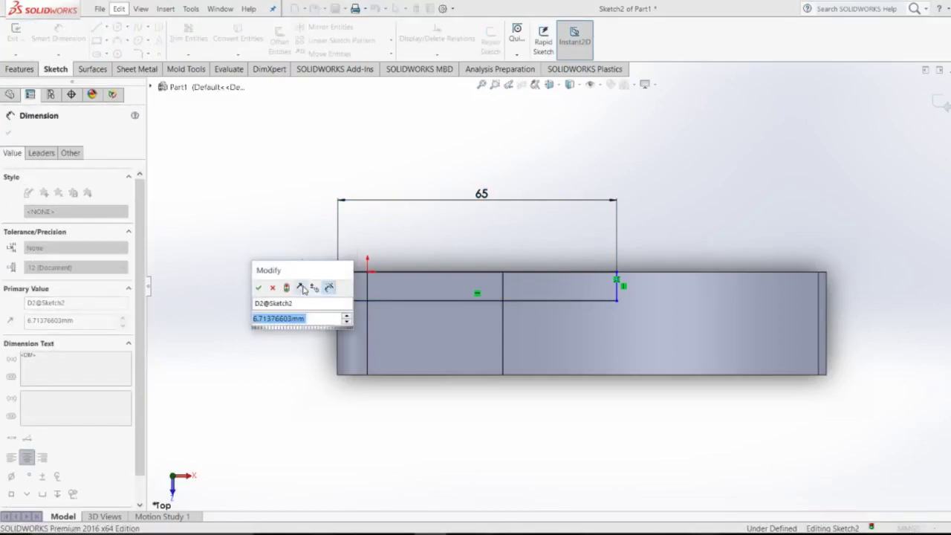
text(6)
key(Return)
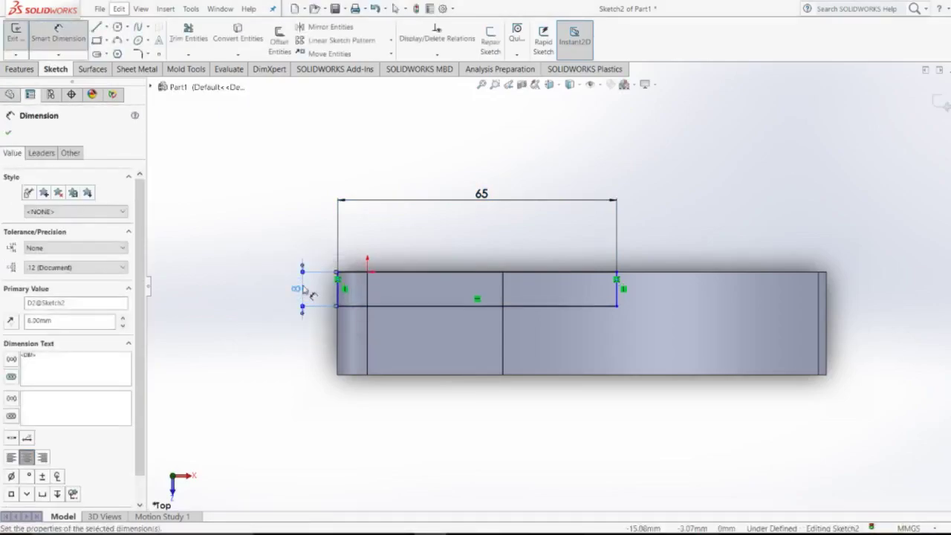
key(Escape)
scroll(521, 334, down, 3)
scroll(518, 327, up, 1)
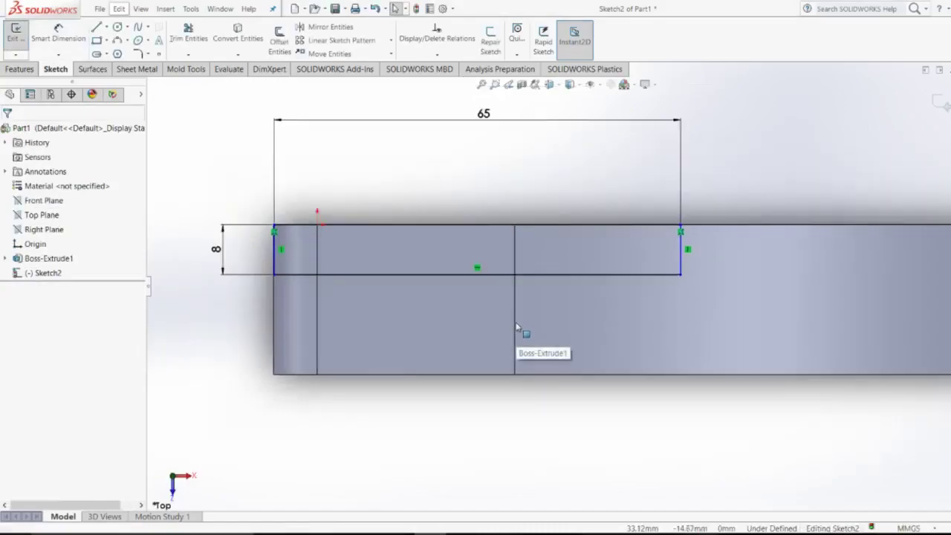
key(alt+Tab)
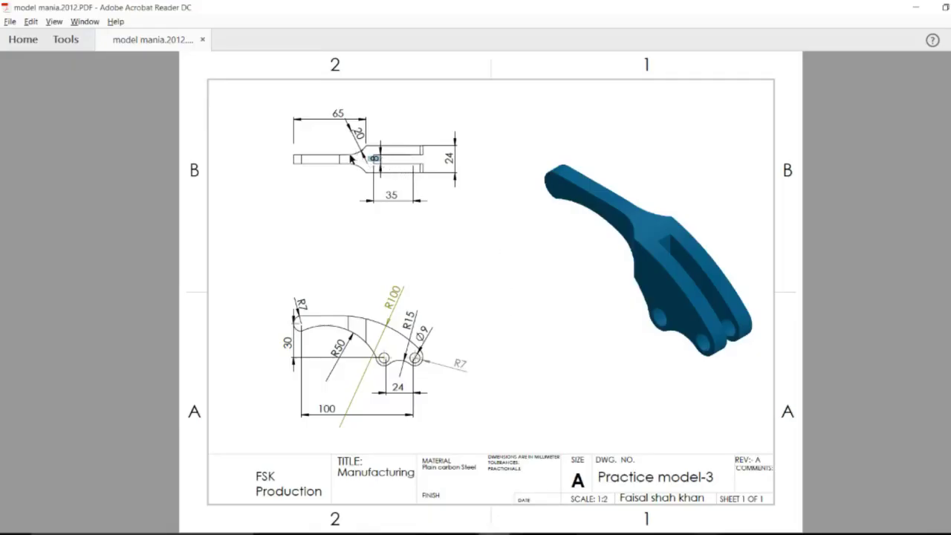
Try starting a tangent arc at the right line's top end, then on the bottom line.
key(alt+Tab)
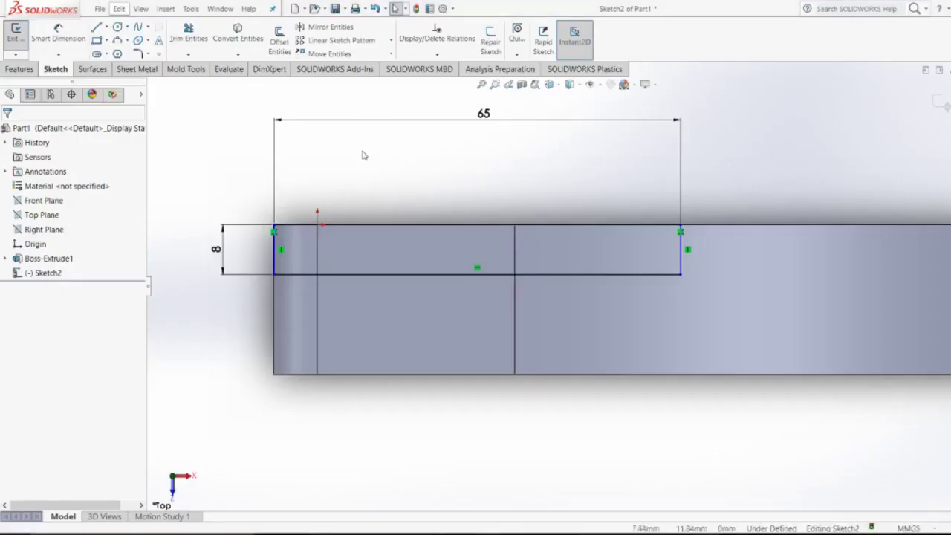
scroll(643, 242, down, 3)
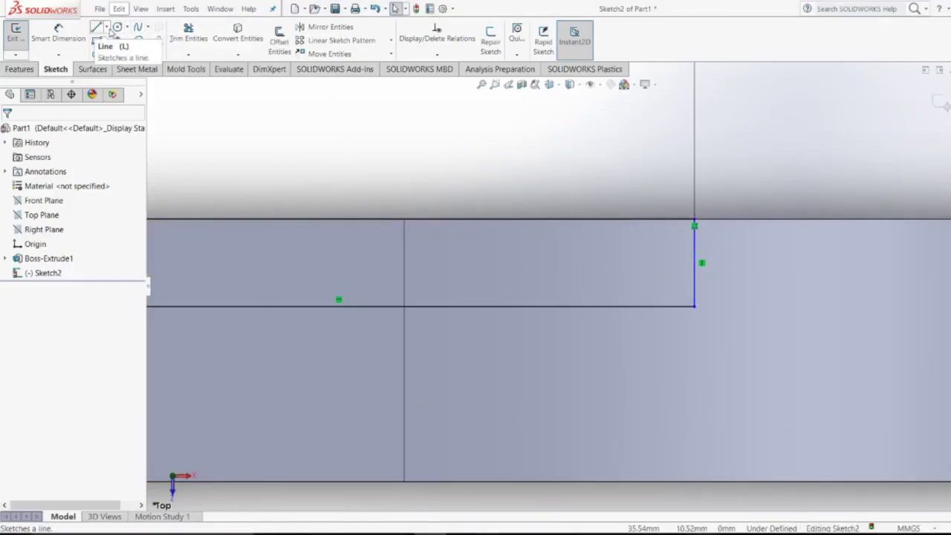
click(190, 35)
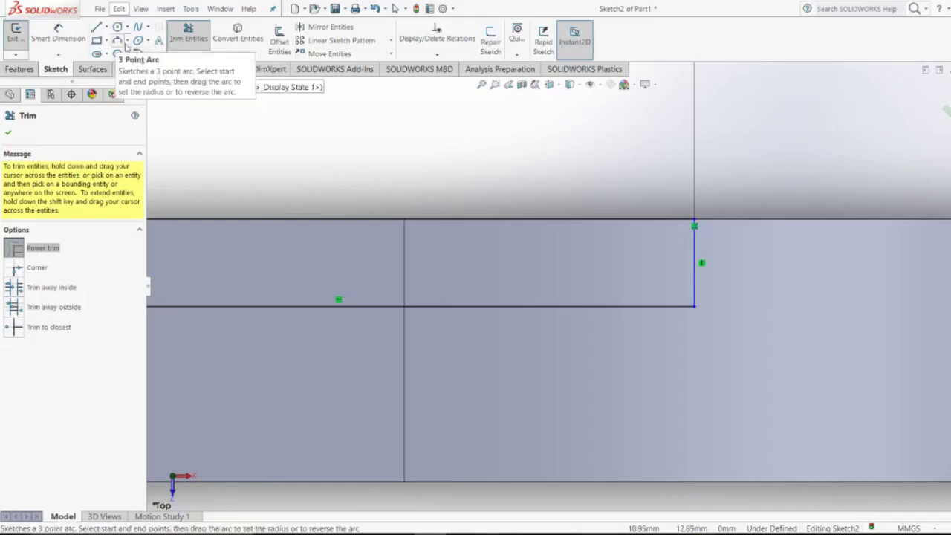
click(127, 40)
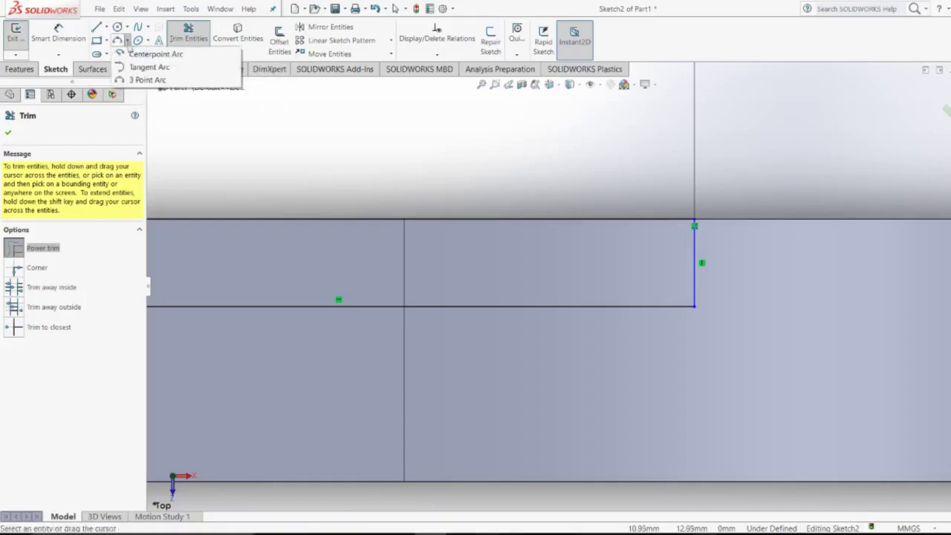
click(133, 66)
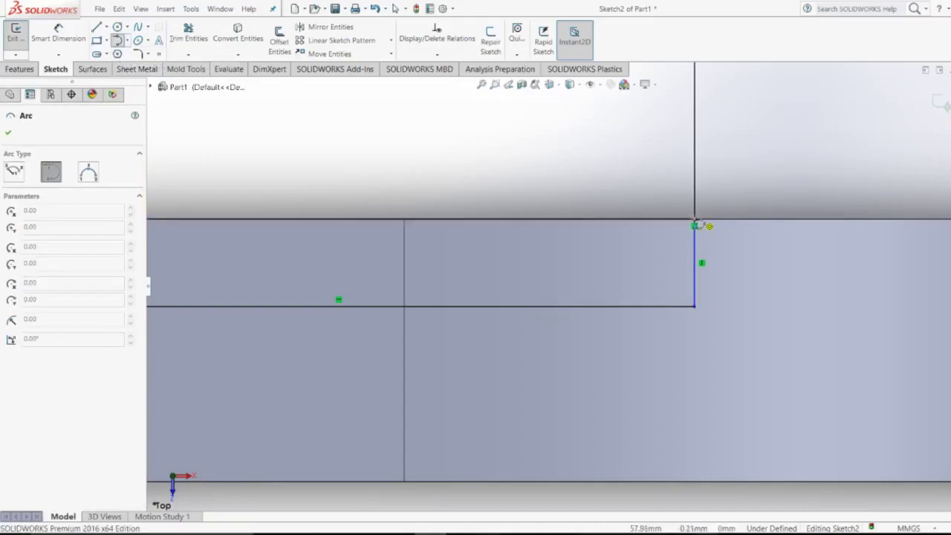
click(694, 225)
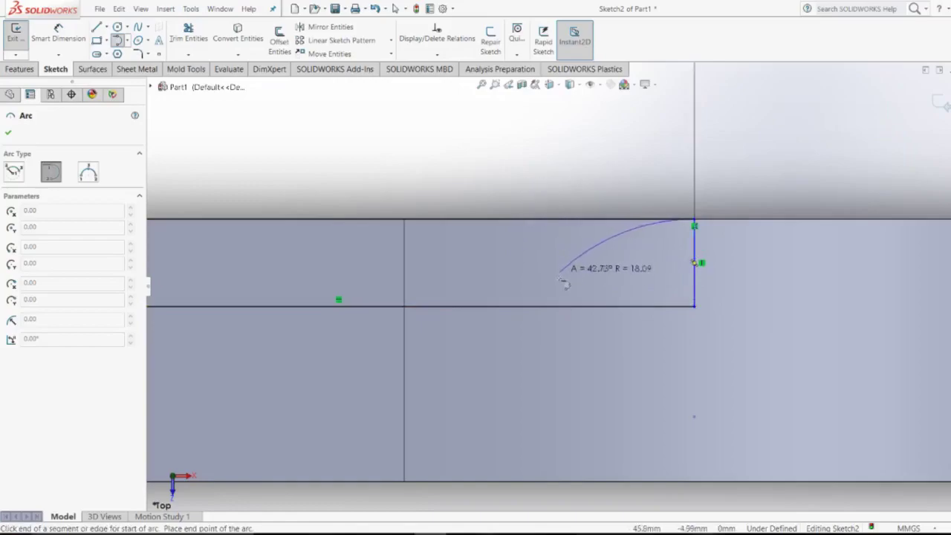
key(Escape)
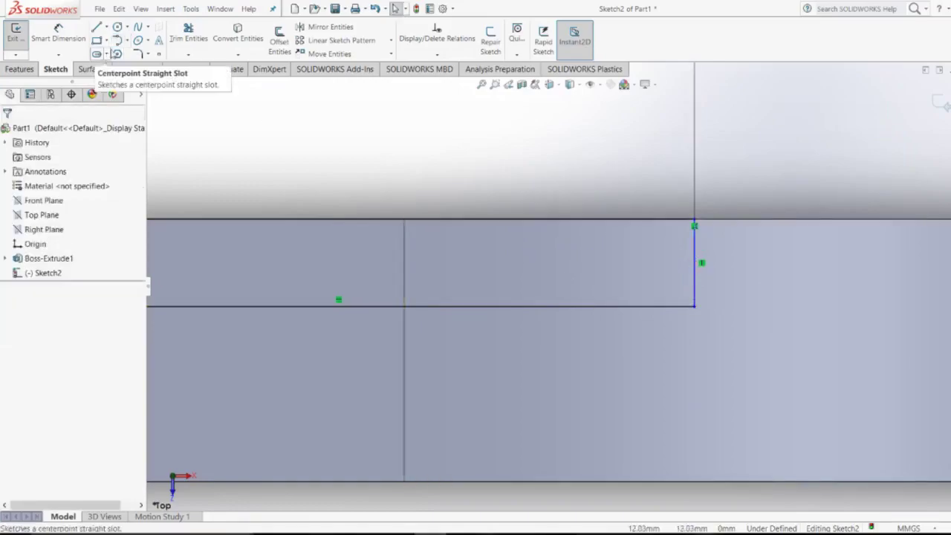
click(126, 40)
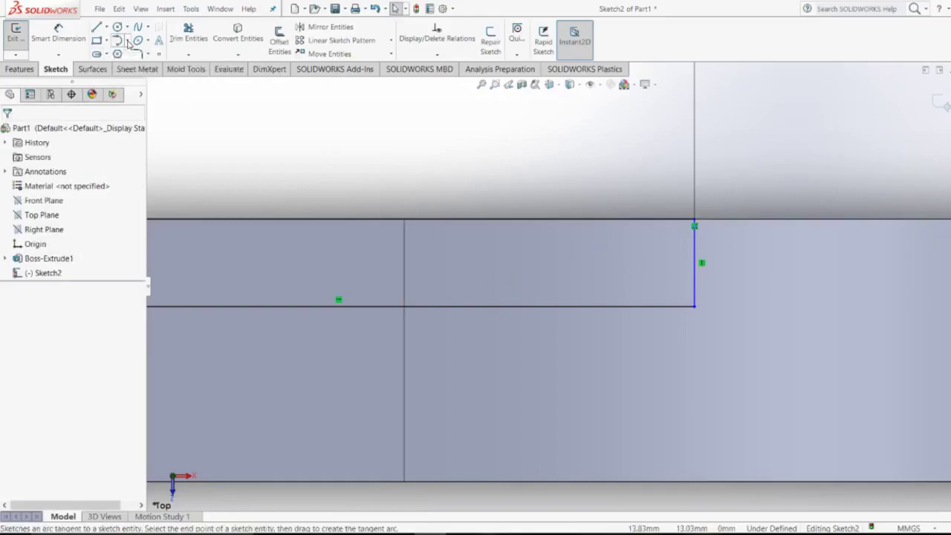
click(126, 67)
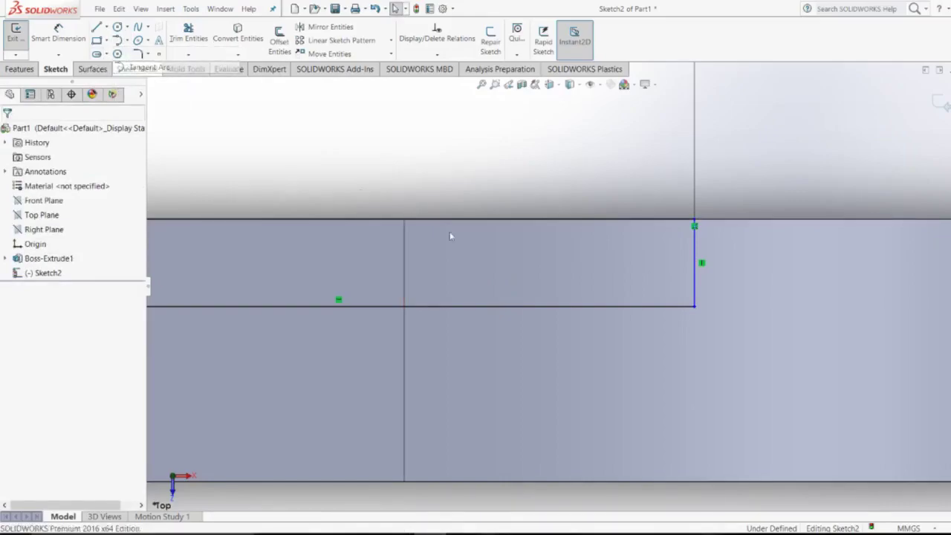
click(548, 311)
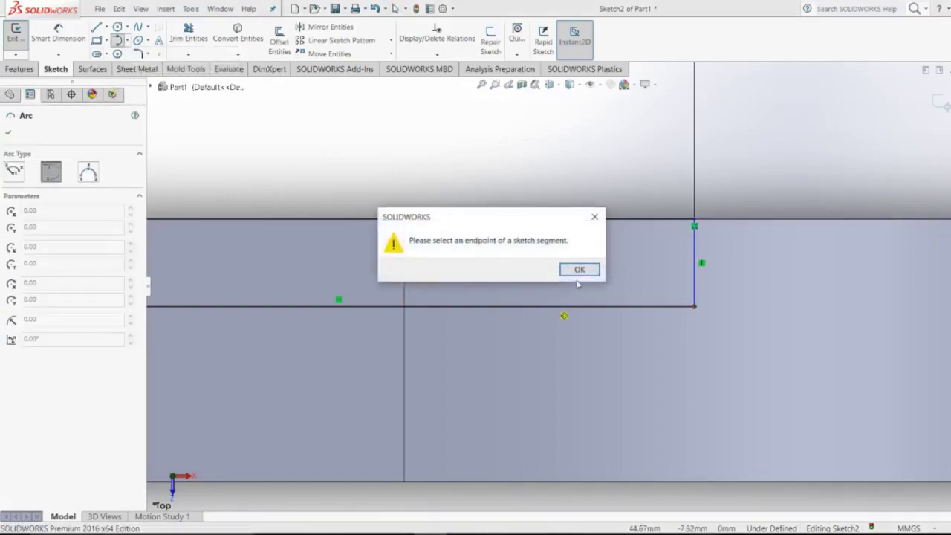
Draw a 3 Point Arc from the bottom line to the top-right corner, rounding the slot's end.
click(597, 214)
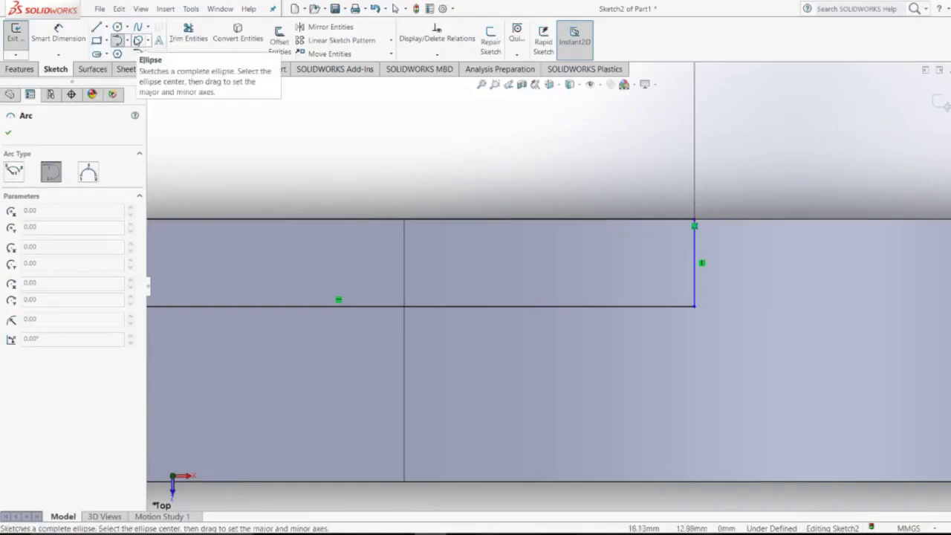
click(127, 40)
click(124, 79)
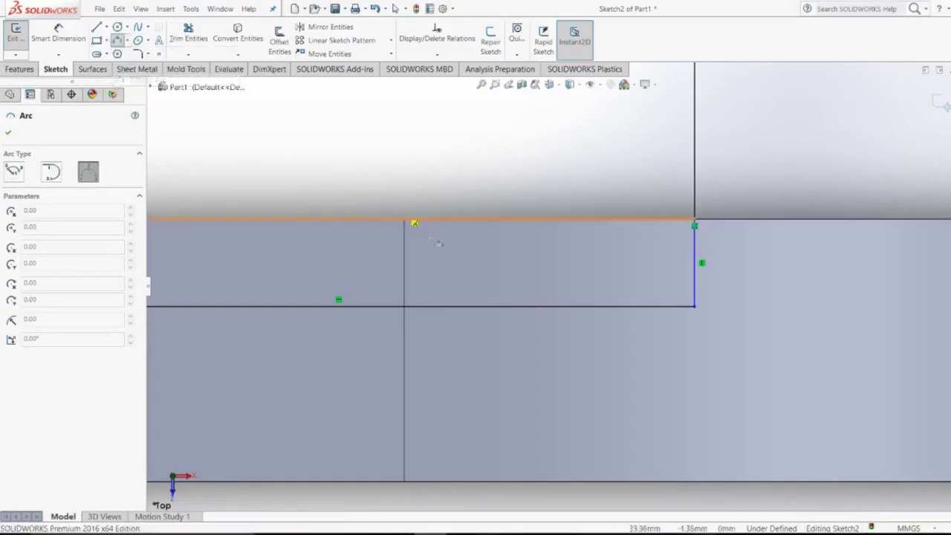
click(549, 306)
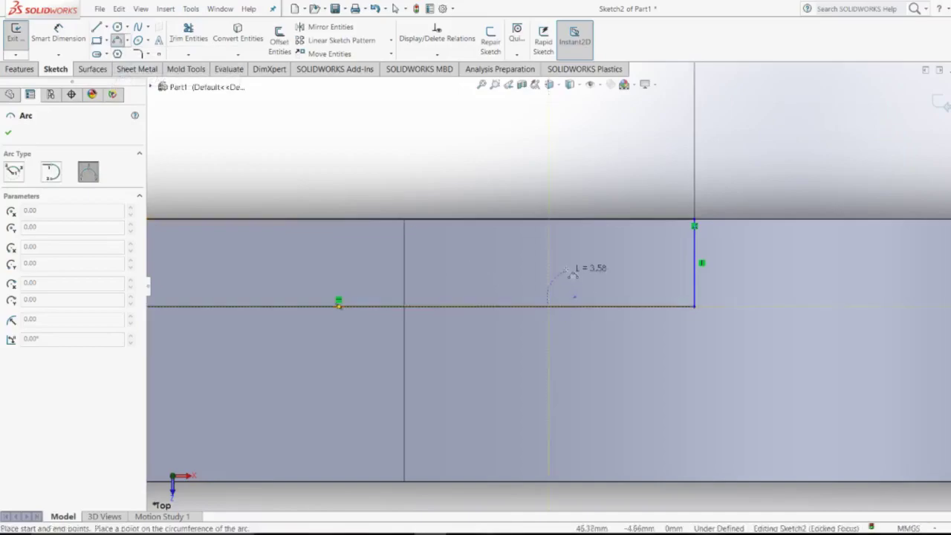
click(695, 223)
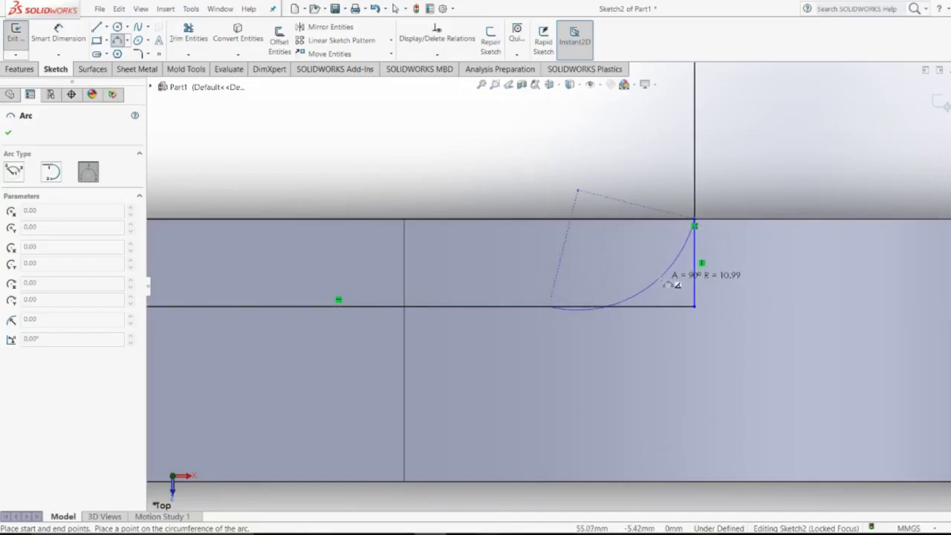
click(665, 280)
key(Escape)
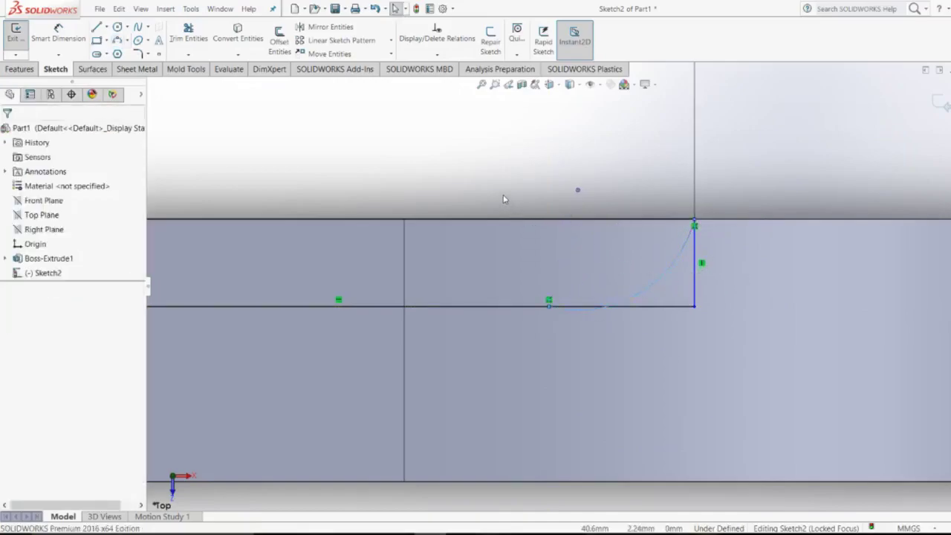
key(alt+Tab)
key(alt+Tab)
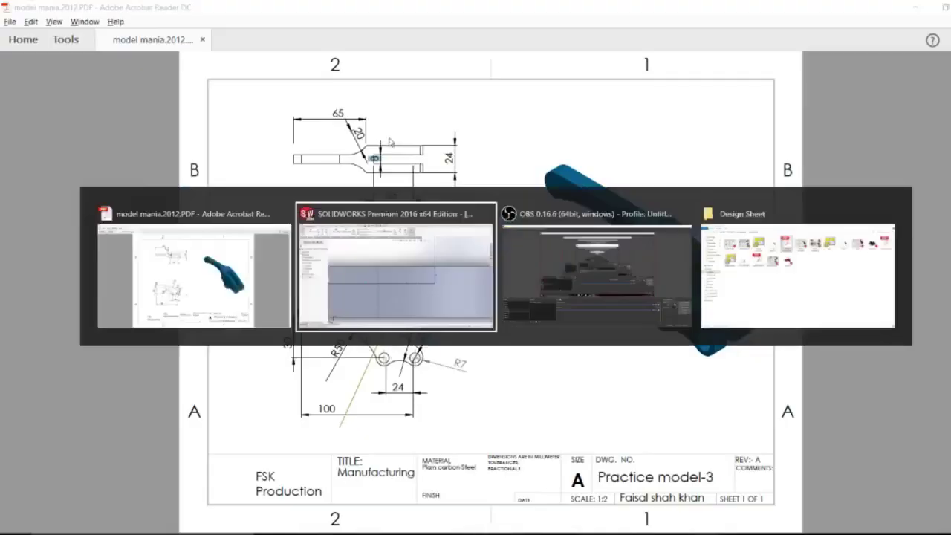
right_drag(425, 178, 424, 140)
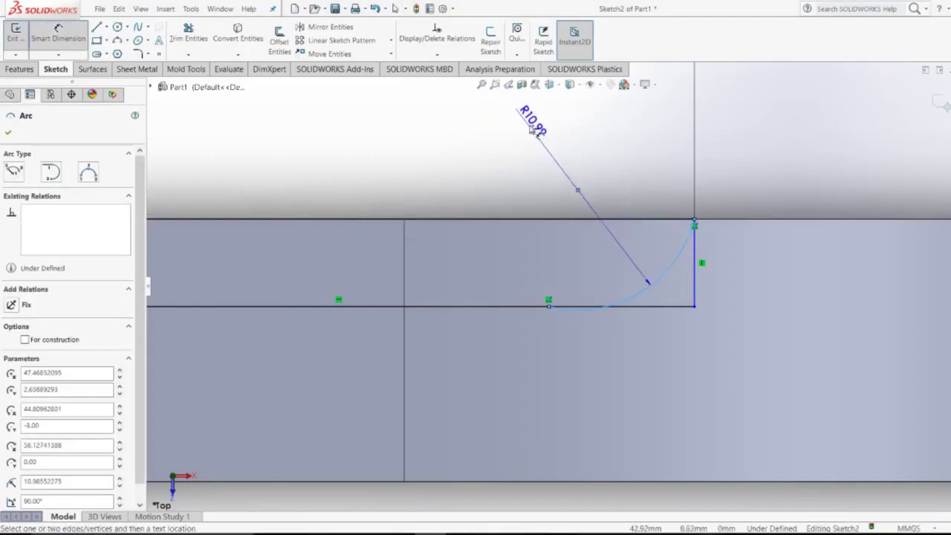
Set the slot end arc's radius to 20 mm.
click(534, 132)
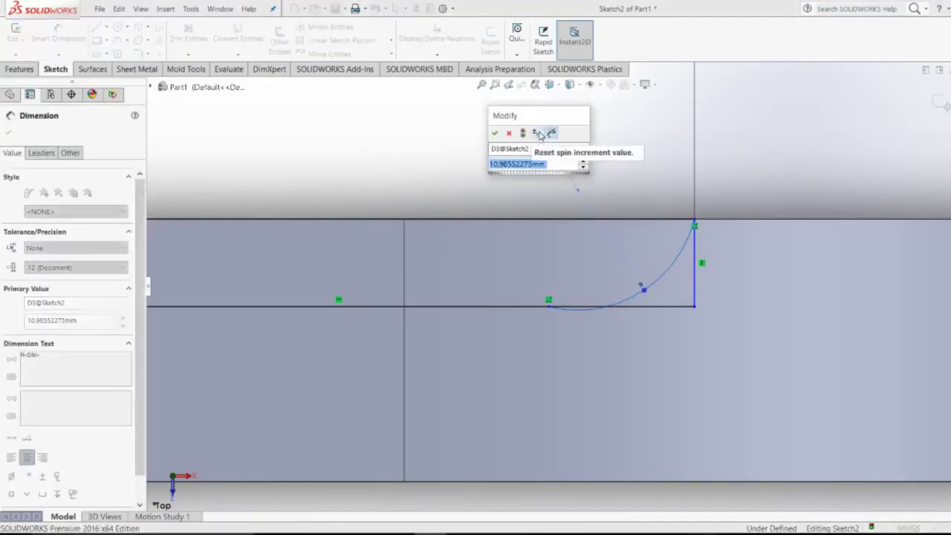
text(20)
key(Return)
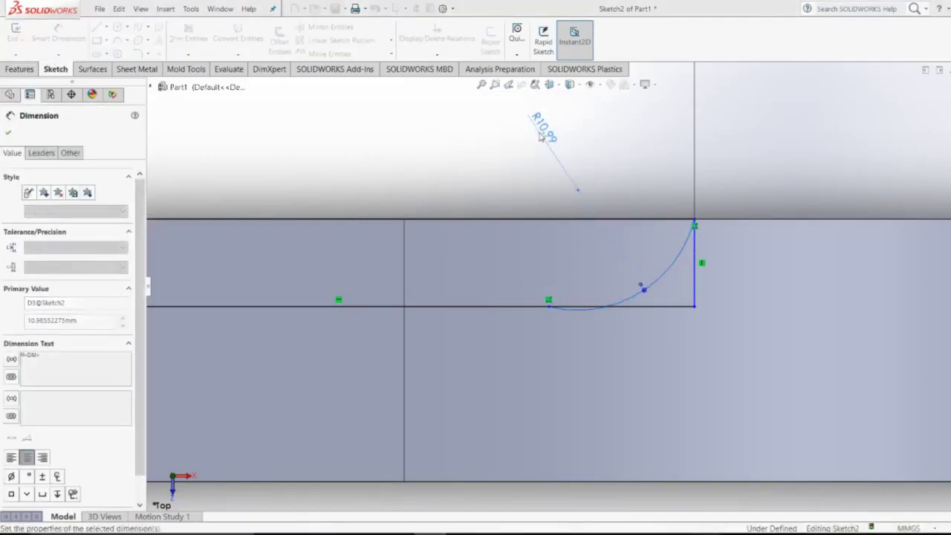
key(Escape)
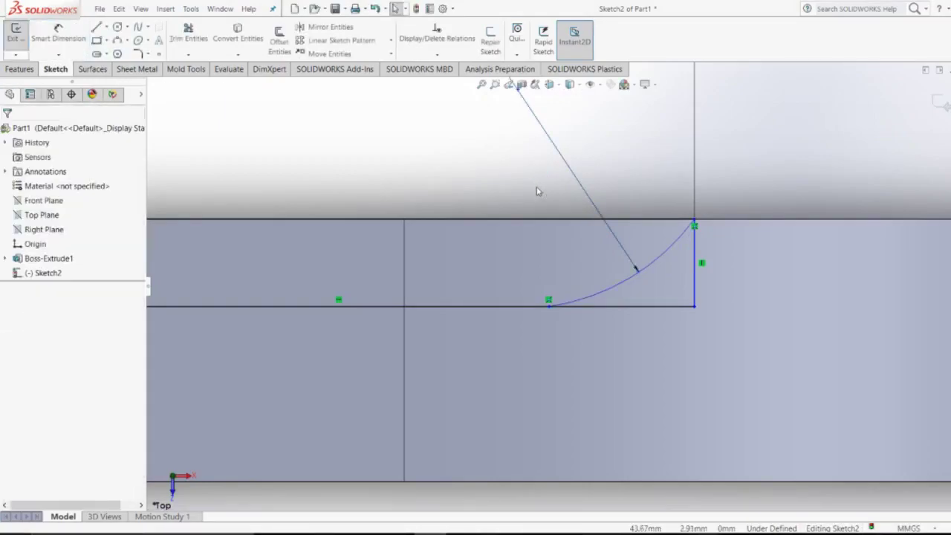
scroll(619, 206, up, 2)
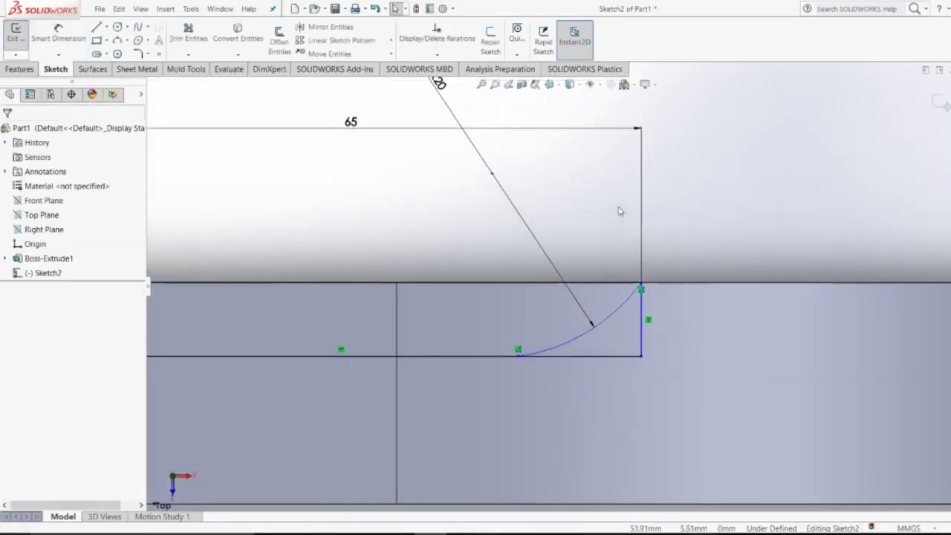
Trim the short vertical line and extra segment, then make the arc tangent to the horizontal line.
click(189, 34)
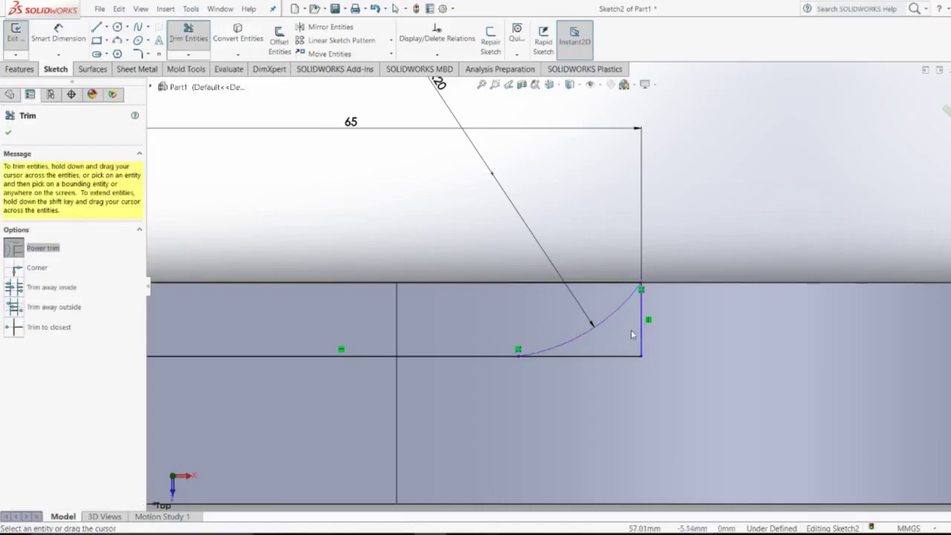
drag(631, 330, 626, 363)
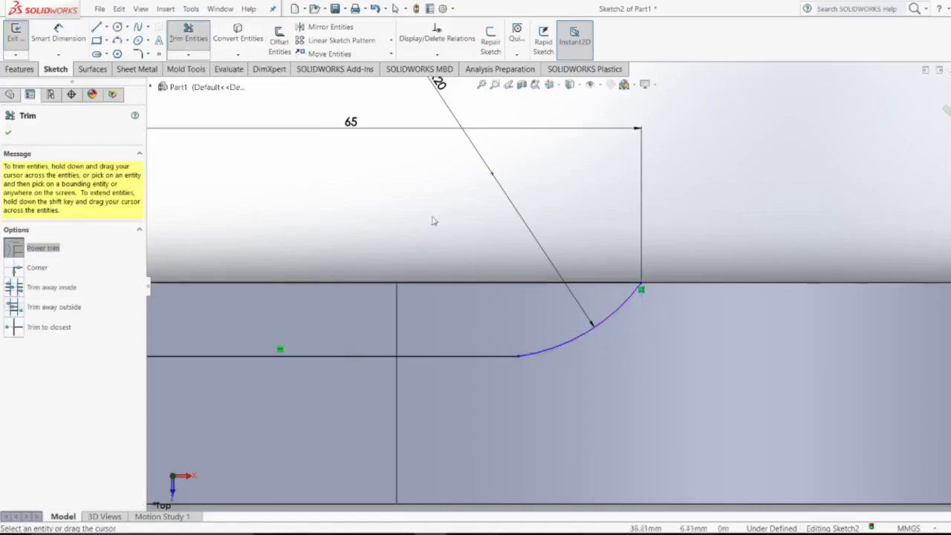
key(Escape)
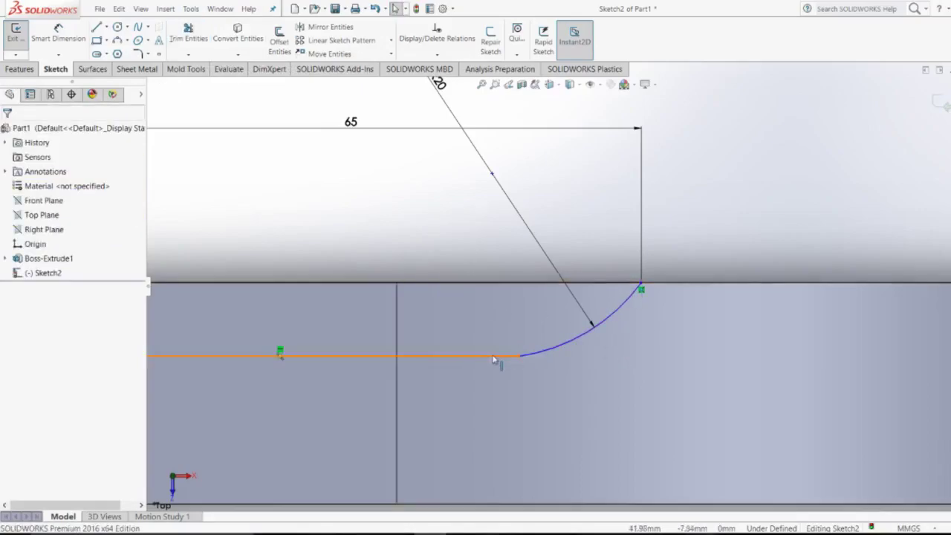
click(495, 356)
ctrl+click(548, 348)
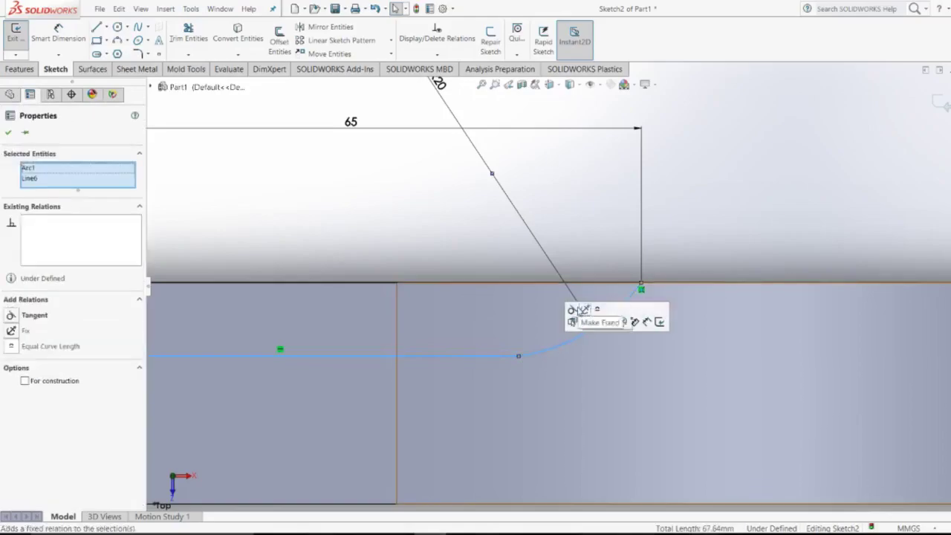
click(572, 309)
Draw a horizontal centerline across the full width of the part below the slot.
click(445, 230)
scroll(446, 228, up, 2)
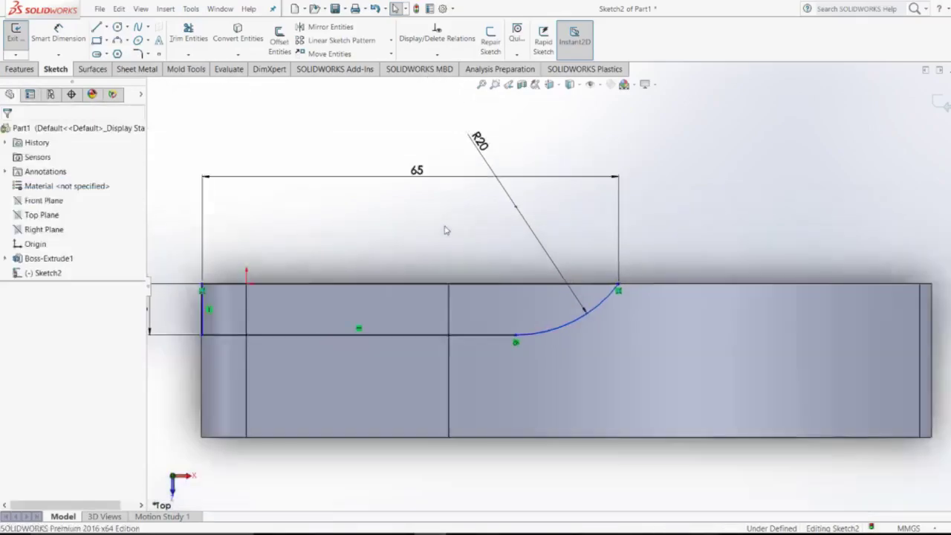
scroll(446, 227, down, 1)
scroll(617, 314, down, 2)
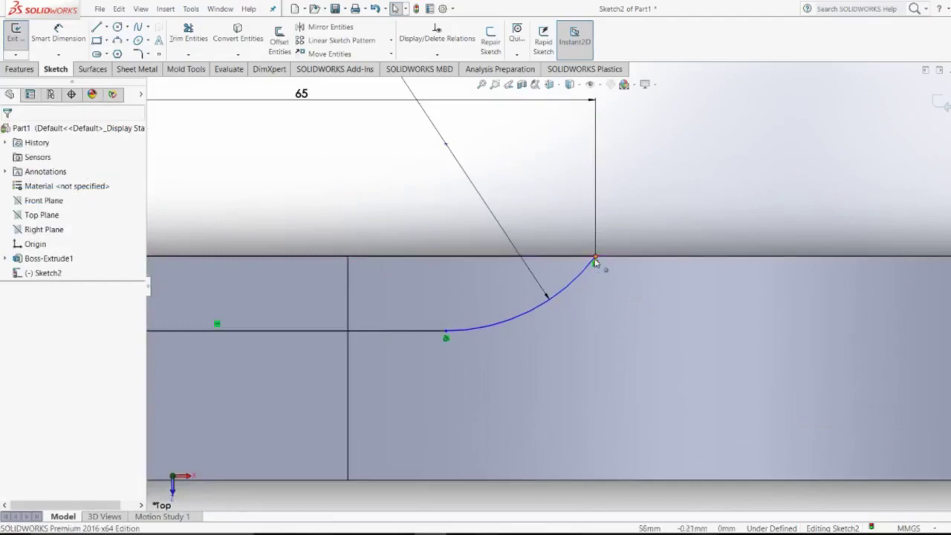
scroll(594, 266, up, 2)
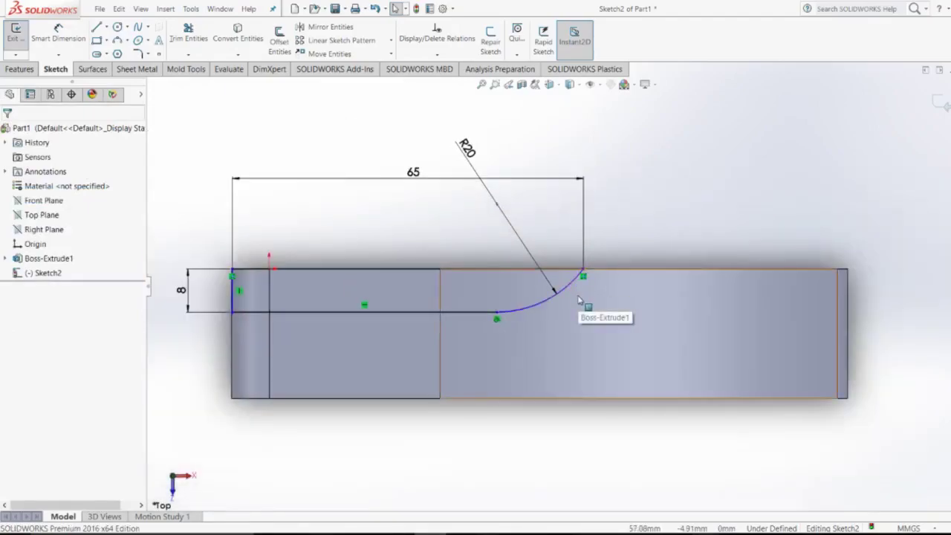
click(107, 28)
click(118, 51)
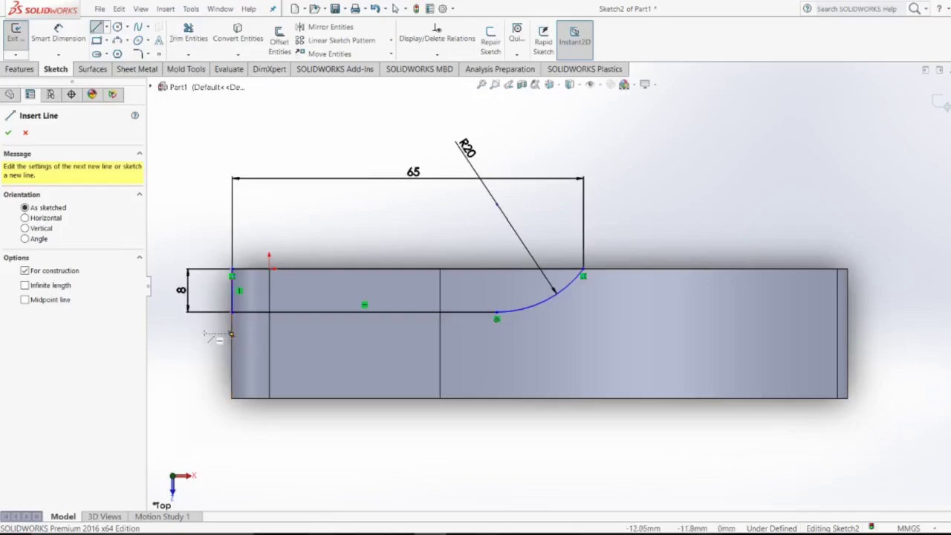
click(232, 334)
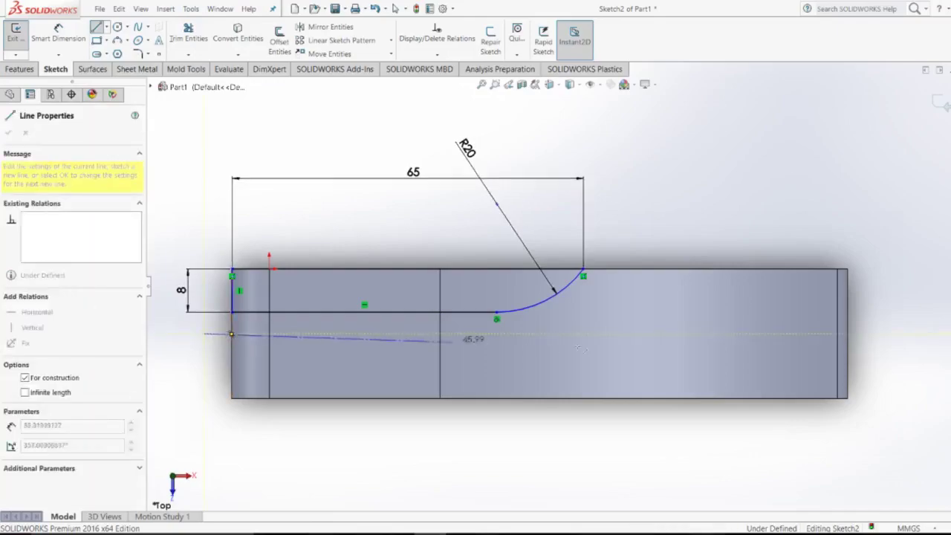
click(933, 334)
key(Escape)
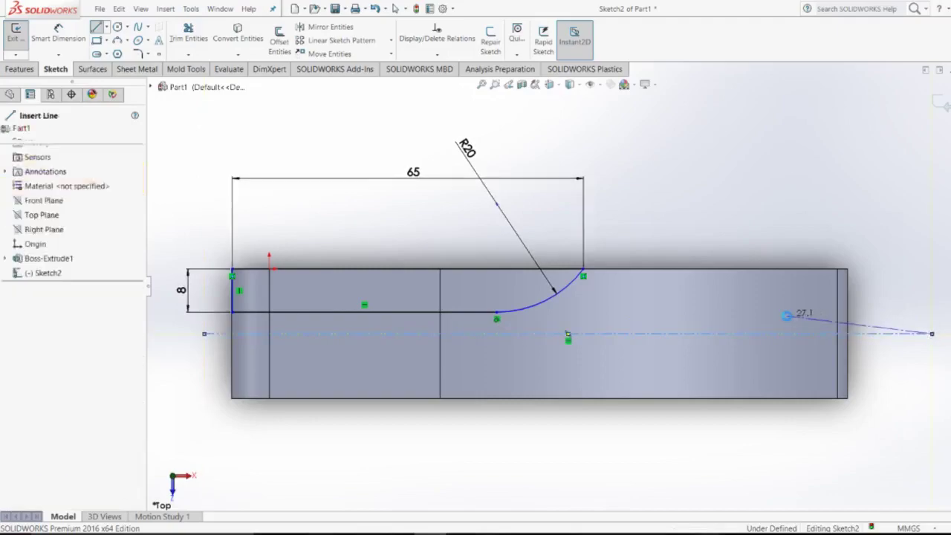
key(Escape)
scroll(626, 273, up, 3)
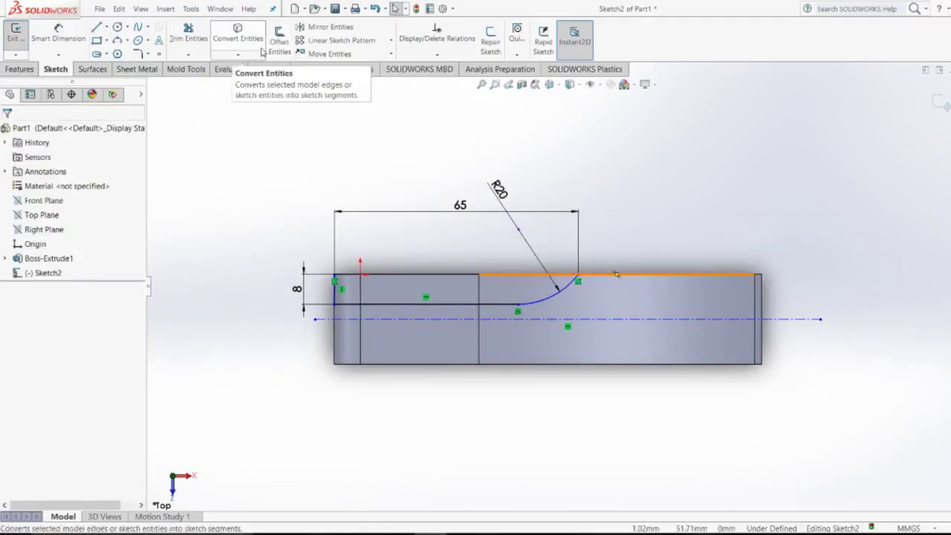
click(324, 30)
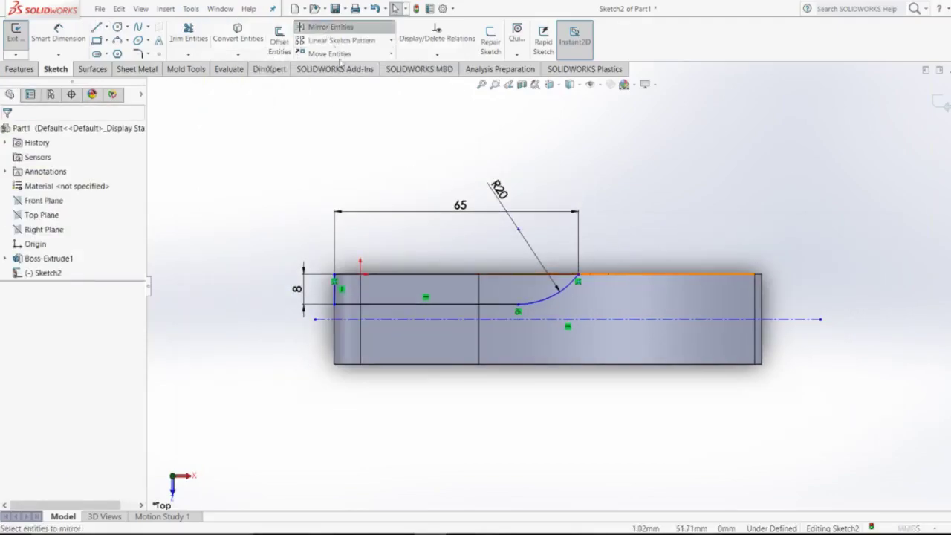
Mirror the top edge, left edge, inner line and R20 arc about centerline Line7.
click(473, 321)
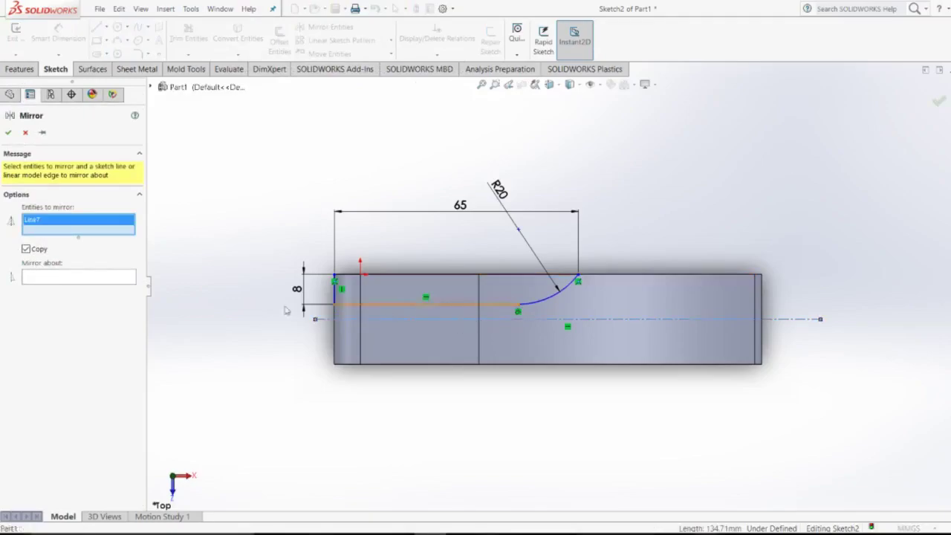
click(95, 280)
click(413, 320)
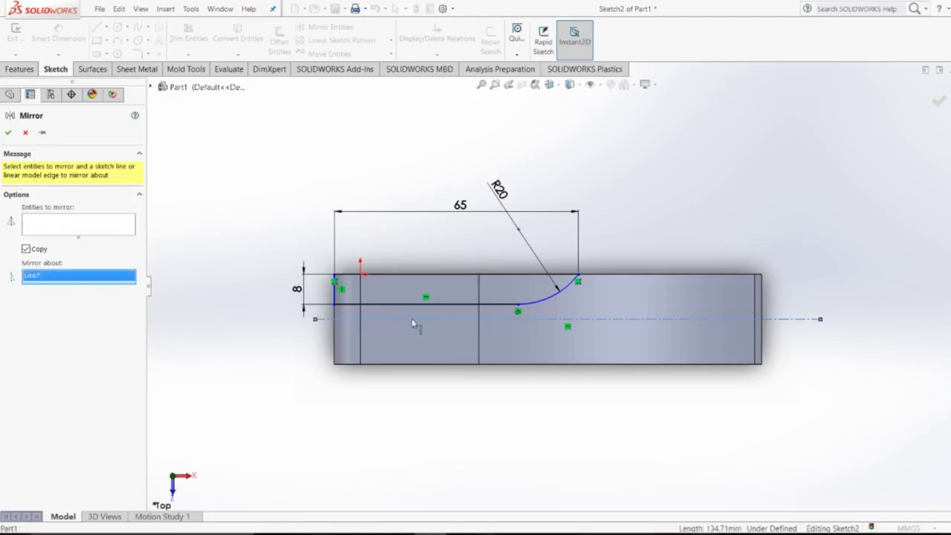
click(105, 231)
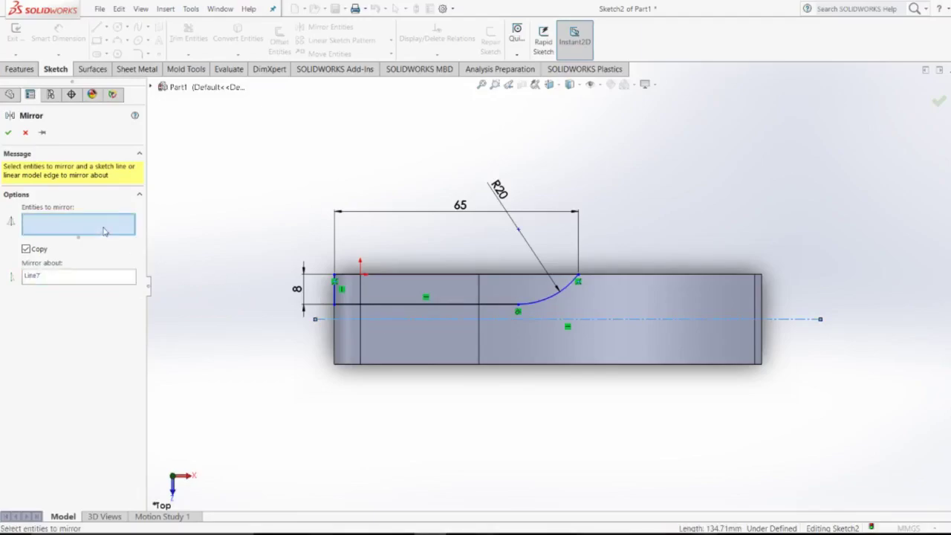
click(383, 275)
click(336, 296)
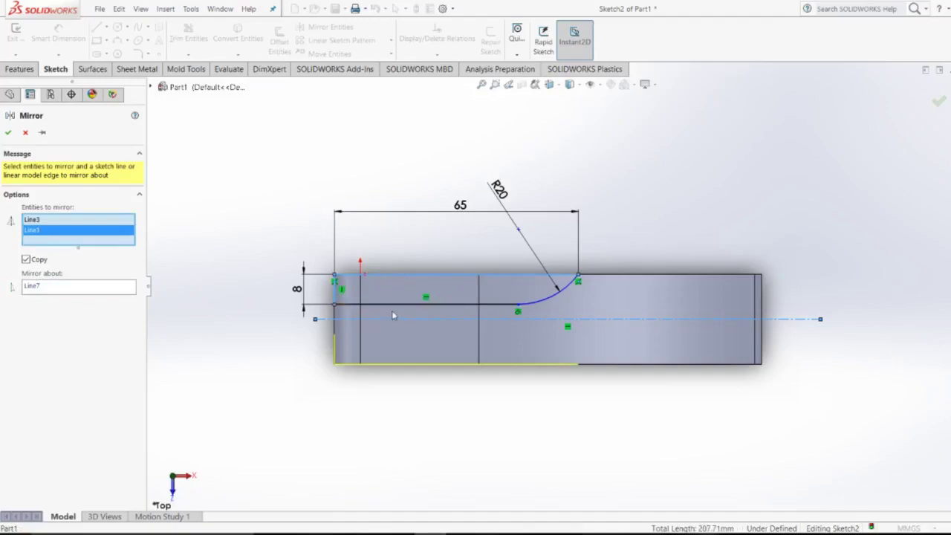
click(512, 303)
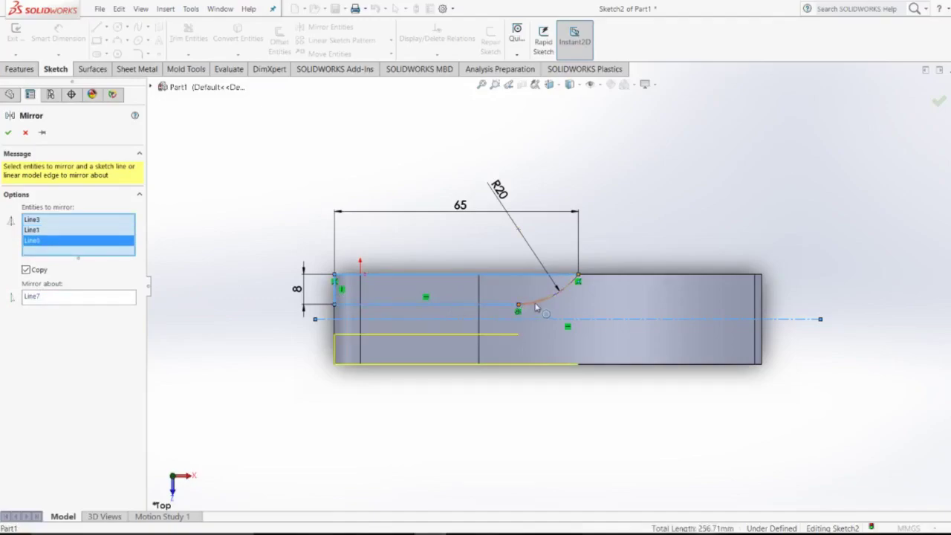
click(535, 304)
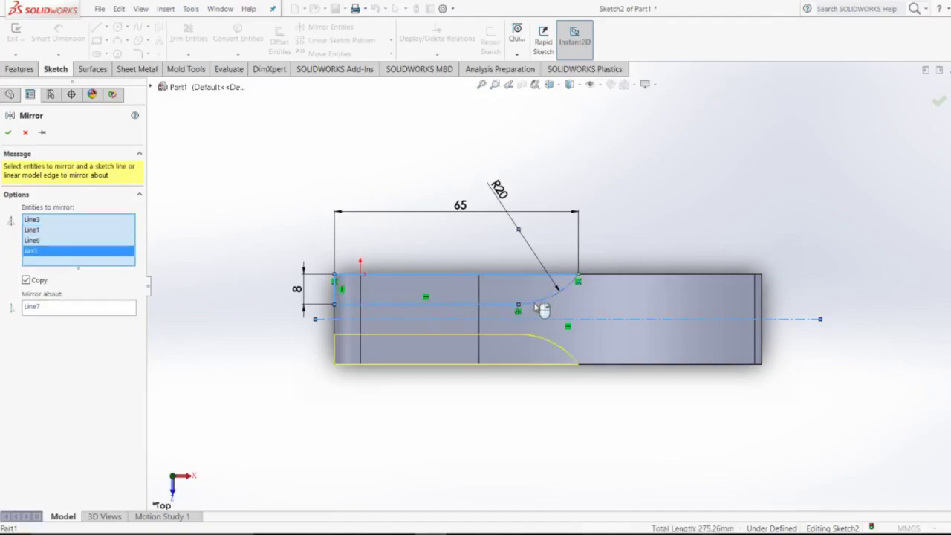
click(9, 133)
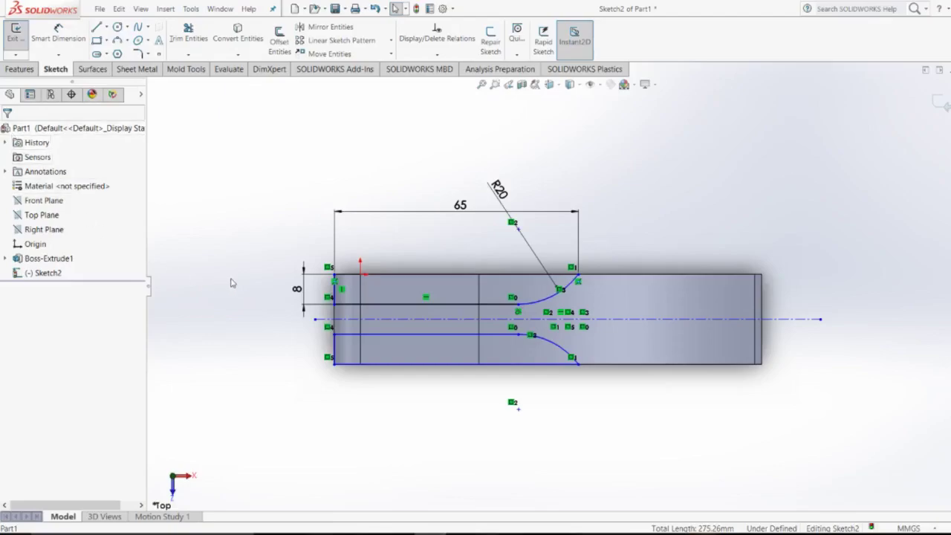
Dismiss the low-battery notification and show the Features commands for Sketch2's mirrored slot outline.
scroll(283, 309, down, 2)
scroll(399, 310, down, 2)
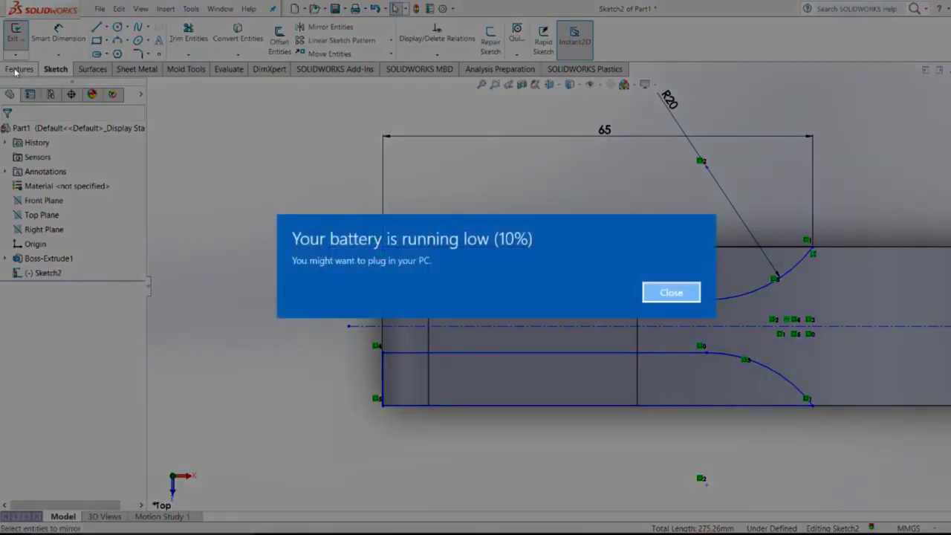
click(673, 293)
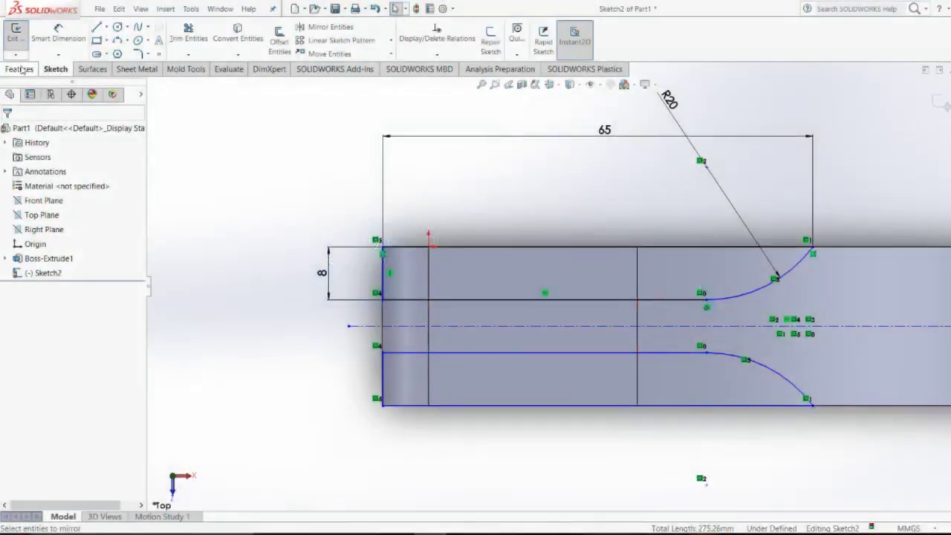
click(21, 69)
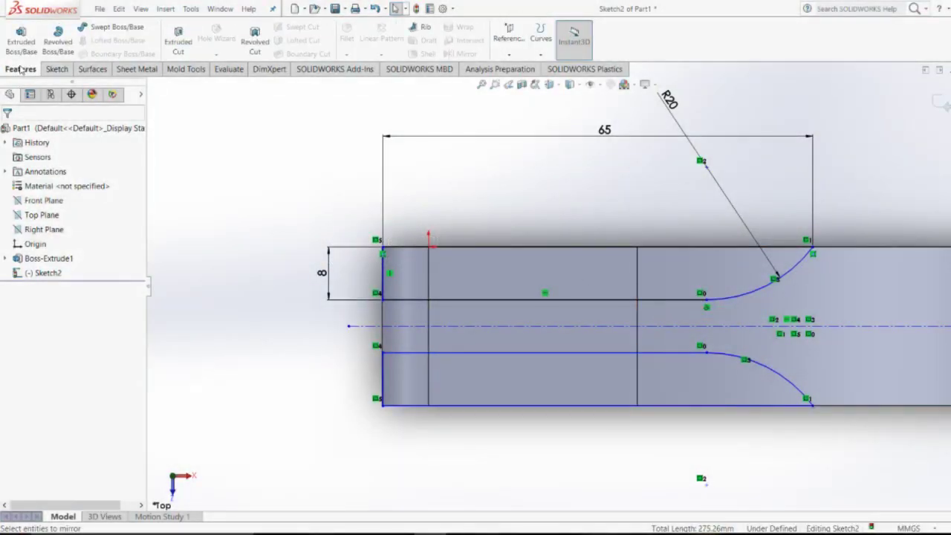
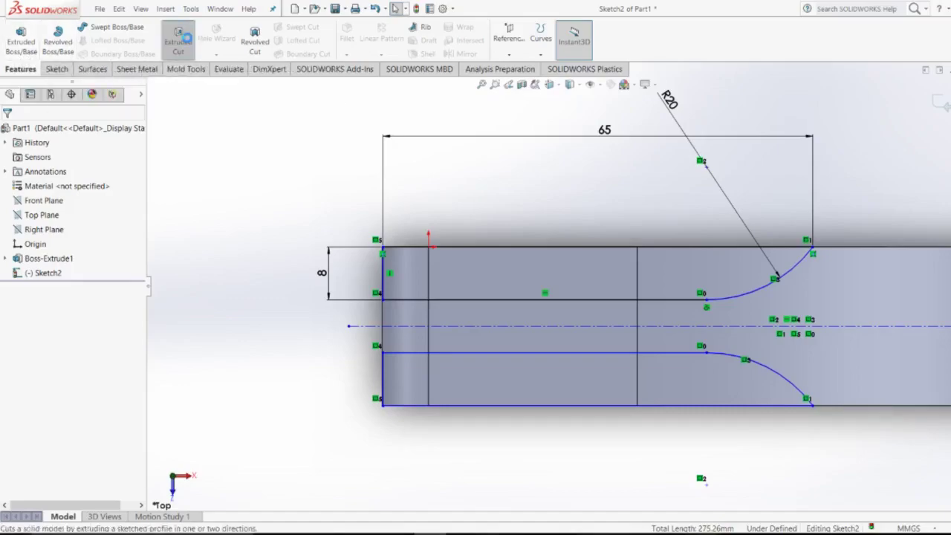
Extrude-cut the forked-slot sketch Through All - Both to create Cut-Extrude1.
click(182, 41)
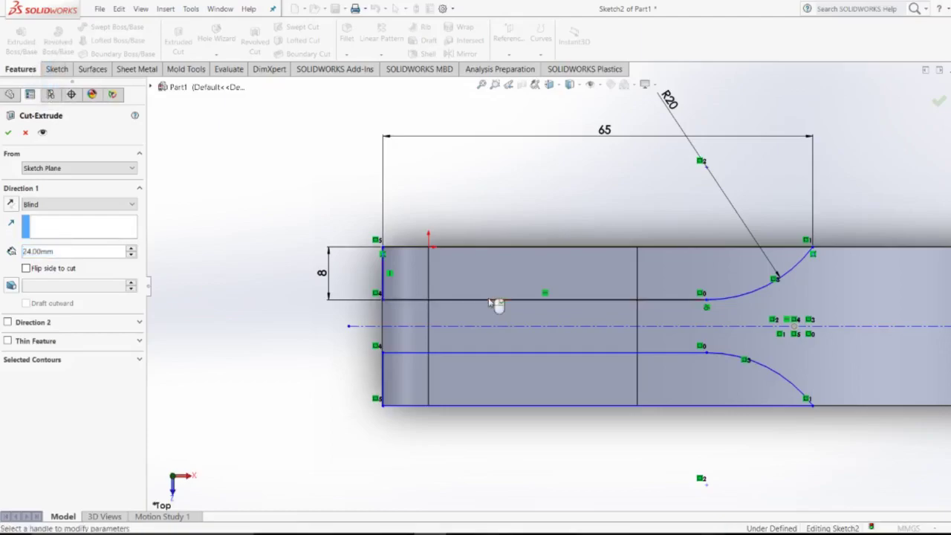
scroll(304, 389, up, 2)
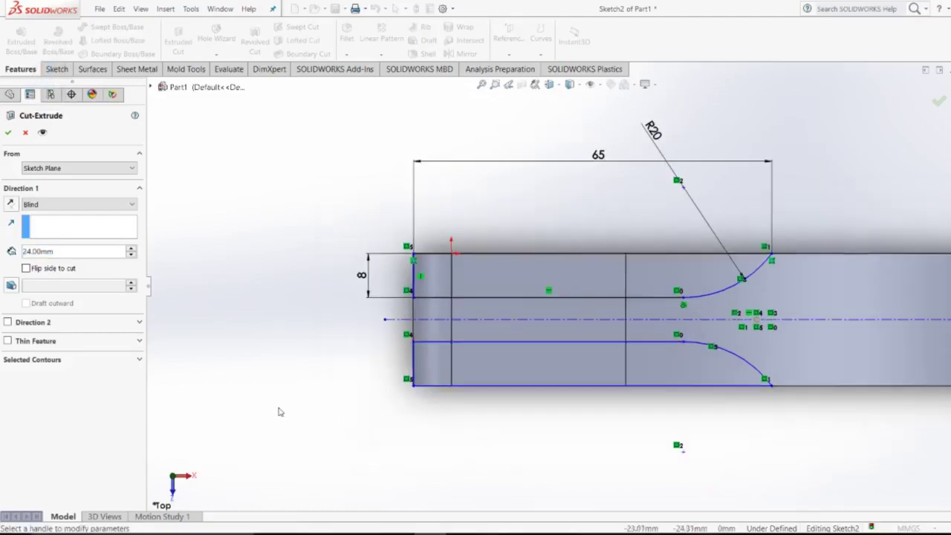
scroll(278, 410, up, 2)
mouse_move(322, 310)
middle_down()
mouse_move(335, 224)
mouse_move(322, 123)
mouse_move(330, 104)
middle_up()
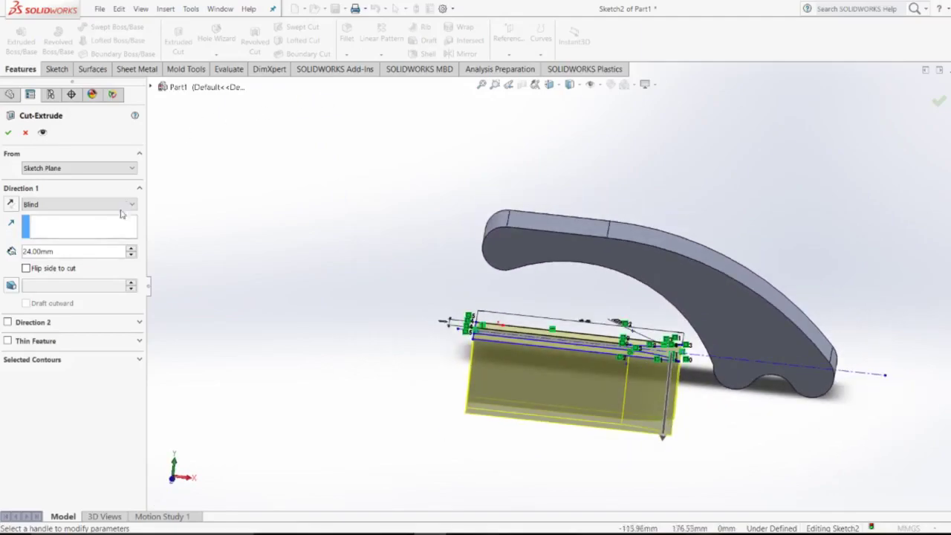
click(72, 204)
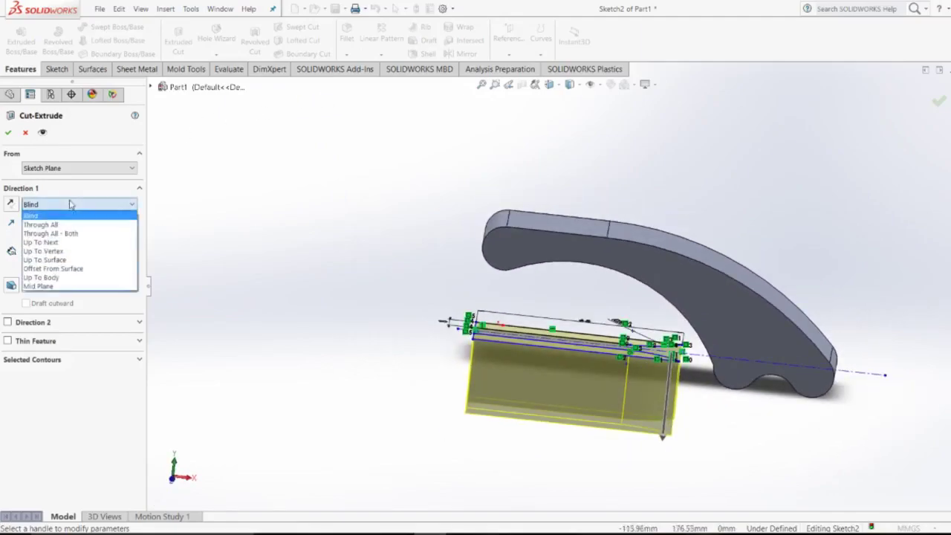
click(76, 233)
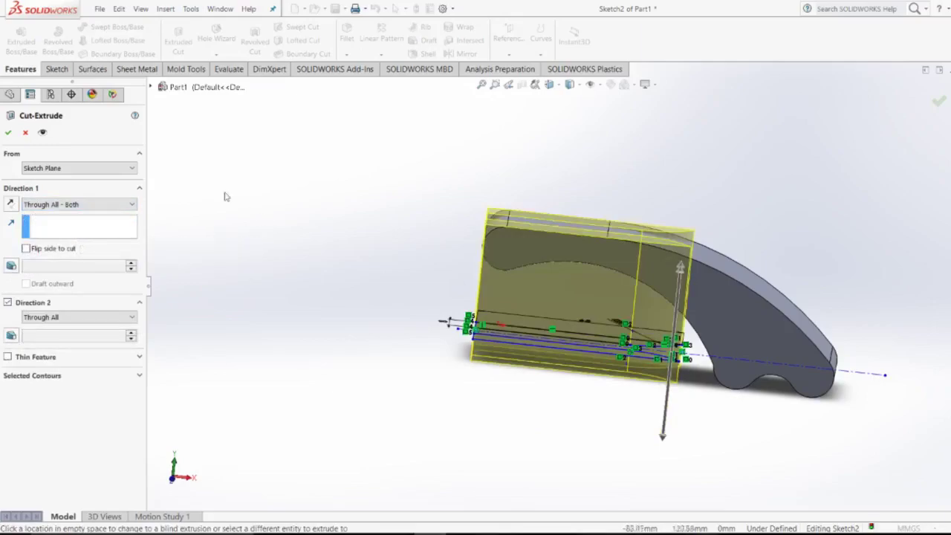
click(10, 133)
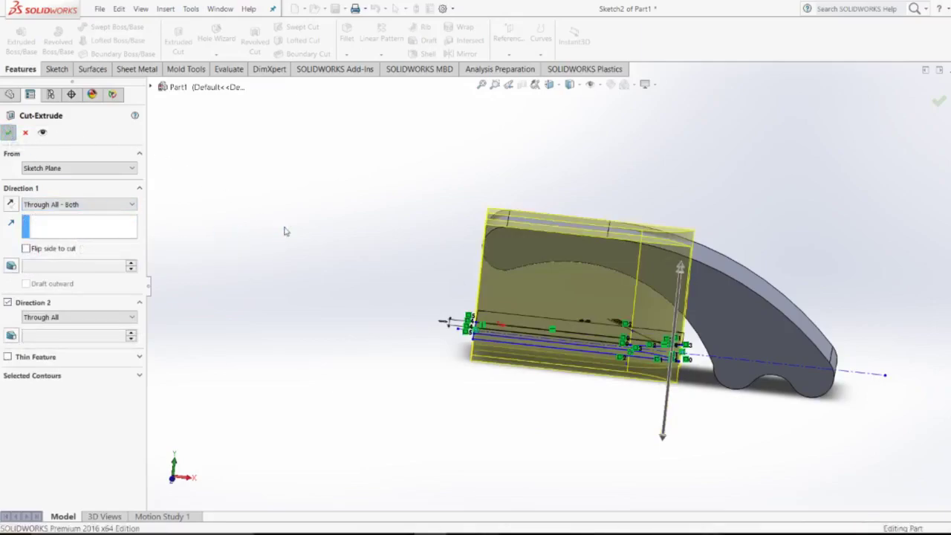
Orbit and zoom the lever to inspect the new forked-slot cut.
click(387, 267)
mouse_move(389, 265)
middle_down()
mouse_move(409, 246)
mouse_move(395, 295)
mouse_move(414, 337)
mouse_move(451, 346)
middle_up()
scroll(460, 331, down, 2)
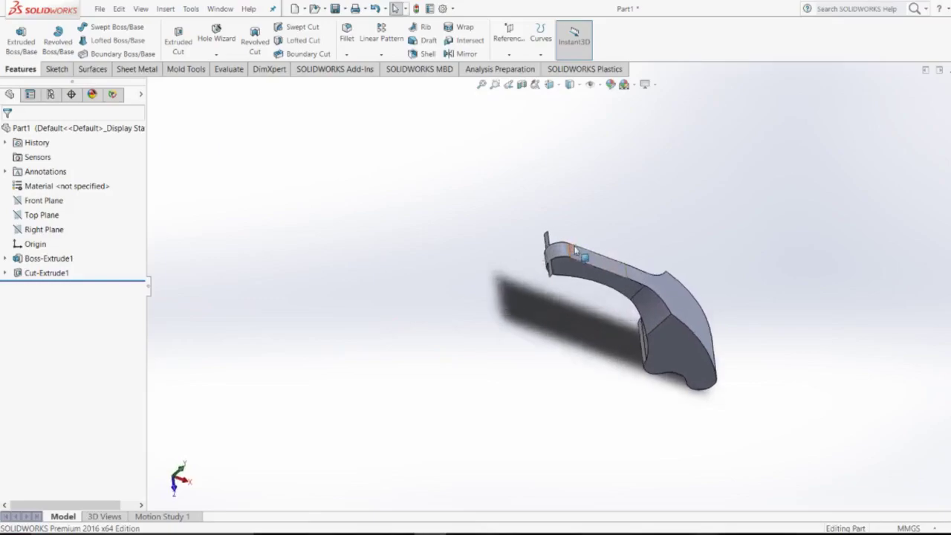
scroll(521, 334, down, 3)
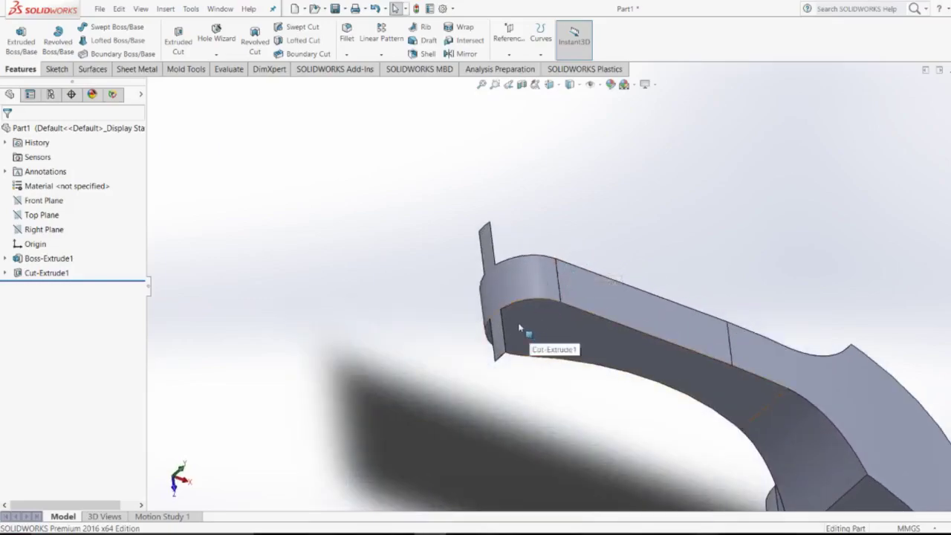
Expand Cut-Extrude1, select its Sketch2 and view it Normal To.
click(5, 273)
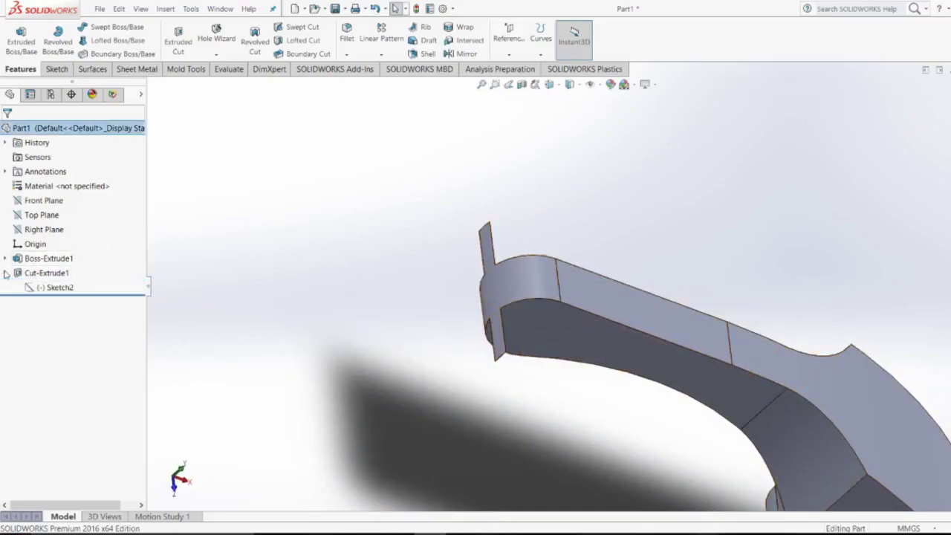
click(57, 288)
click(93, 266)
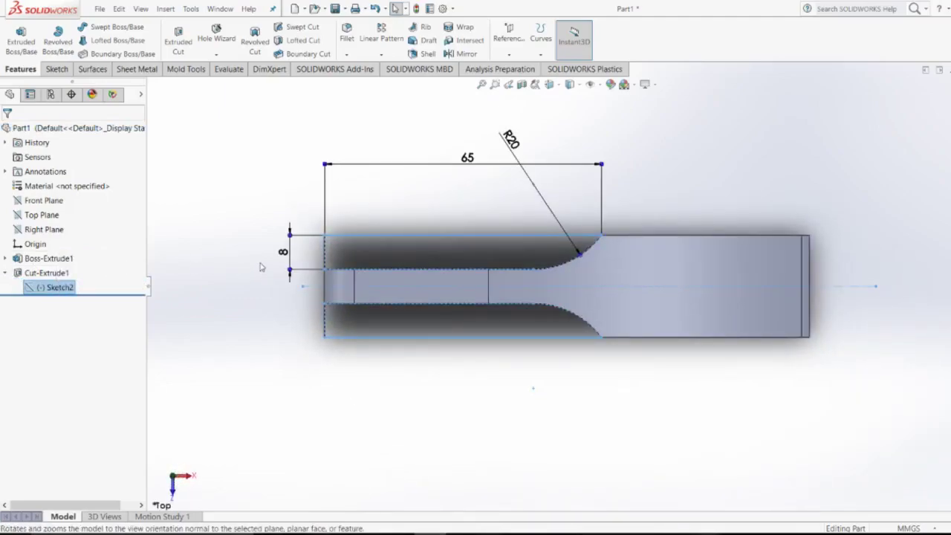
right_click(67, 289)
Edit Sketch2 and make its top-left corner point coincident with the lever's corner vertex.
click(75, 255)
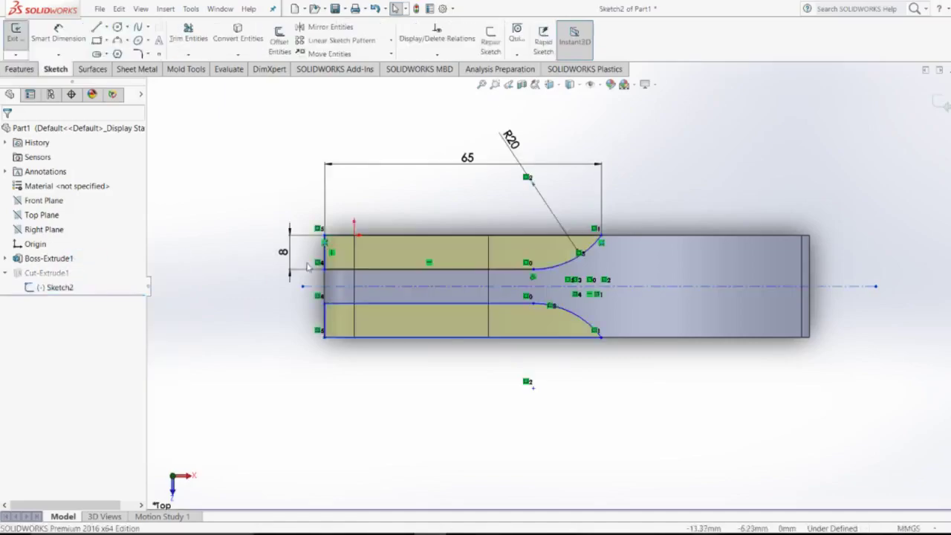
scroll(342, 249, down, 5)
scroll(446, 252, down, 3)
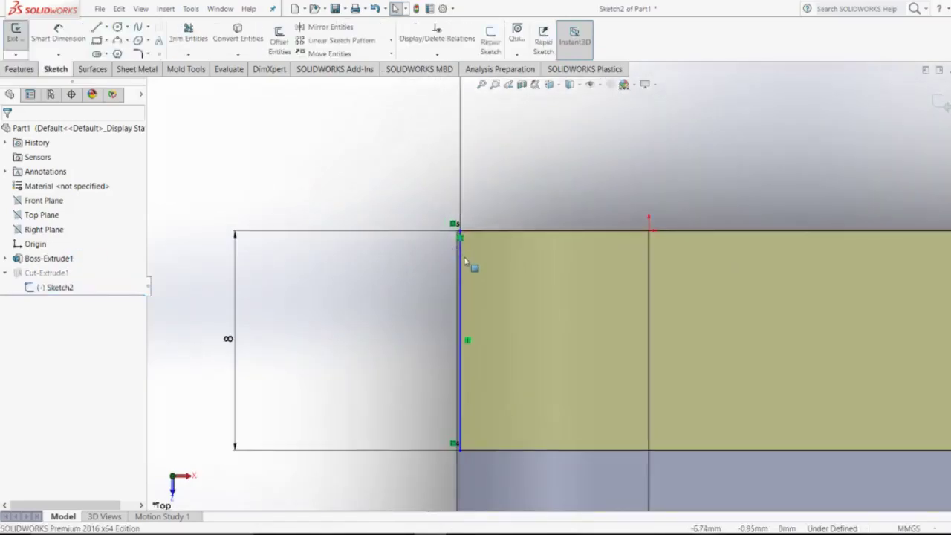
scroll(464, 260, down, 2)
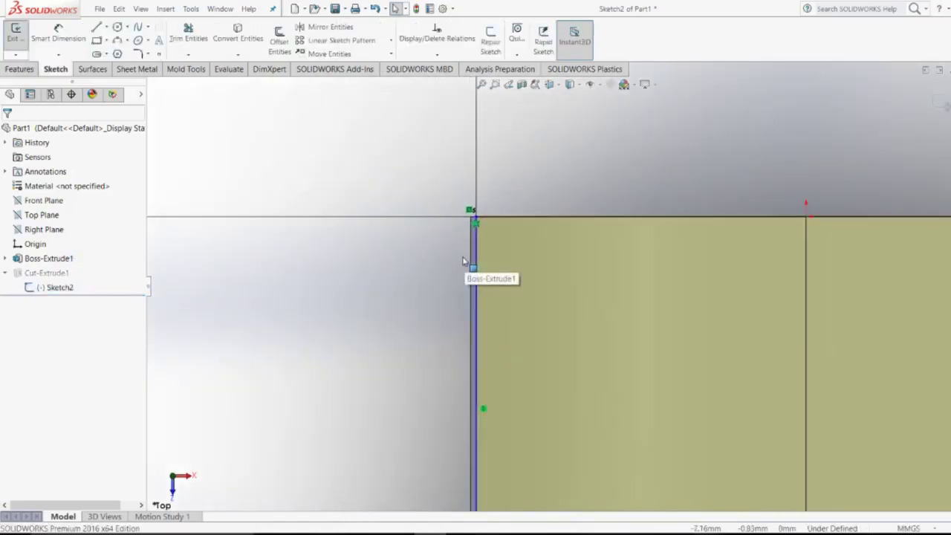
click(477, 220)
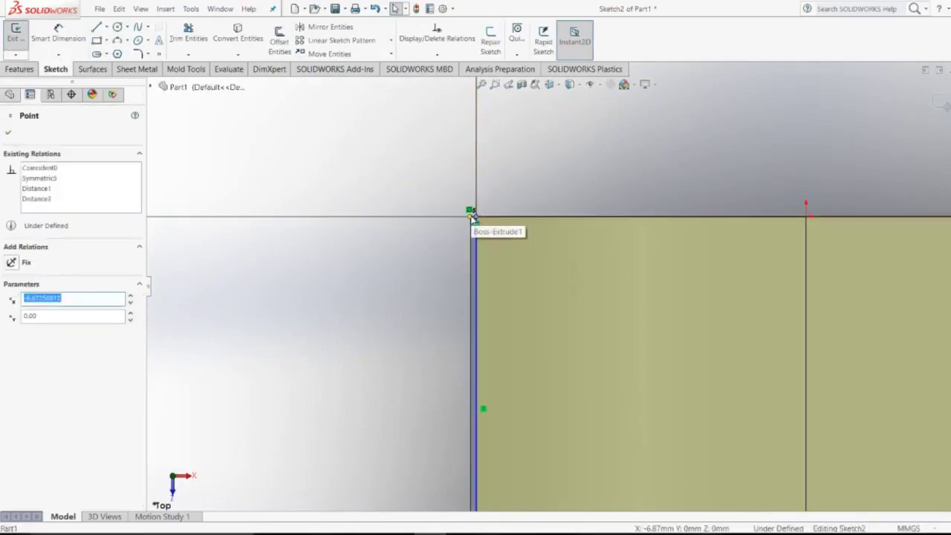
ctrl+click(478, 216)
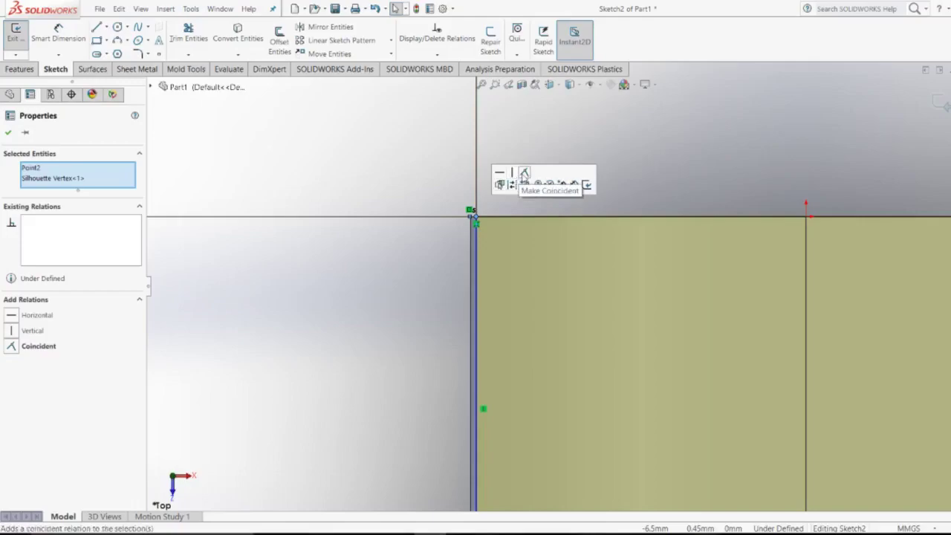
click(524, 173)
click(410, 199)
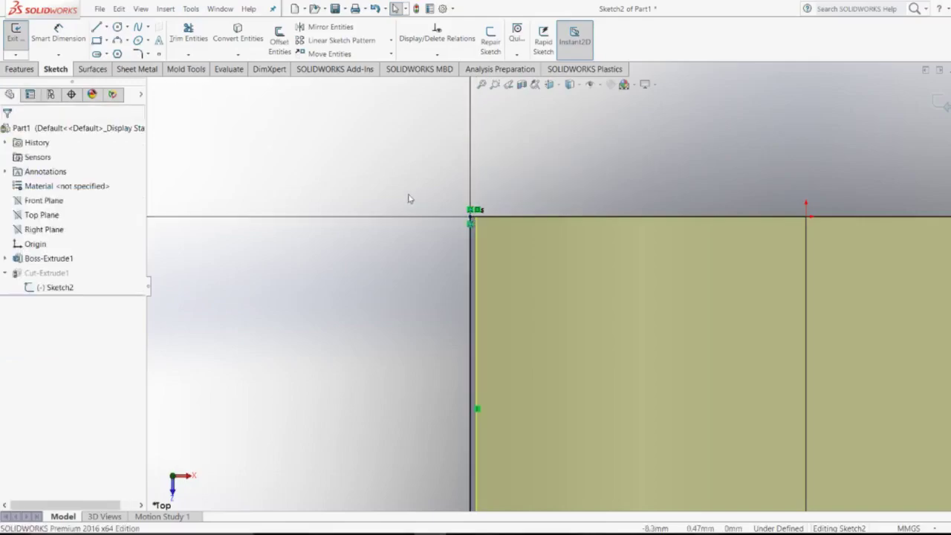
Exit Sketch2 so Cut-Extrude1 rebuilds with the realigned slot.
scroll(417, 257, up, 2)
scroll(543, 404, down, 2)
scroll(569, 361, down, 3)
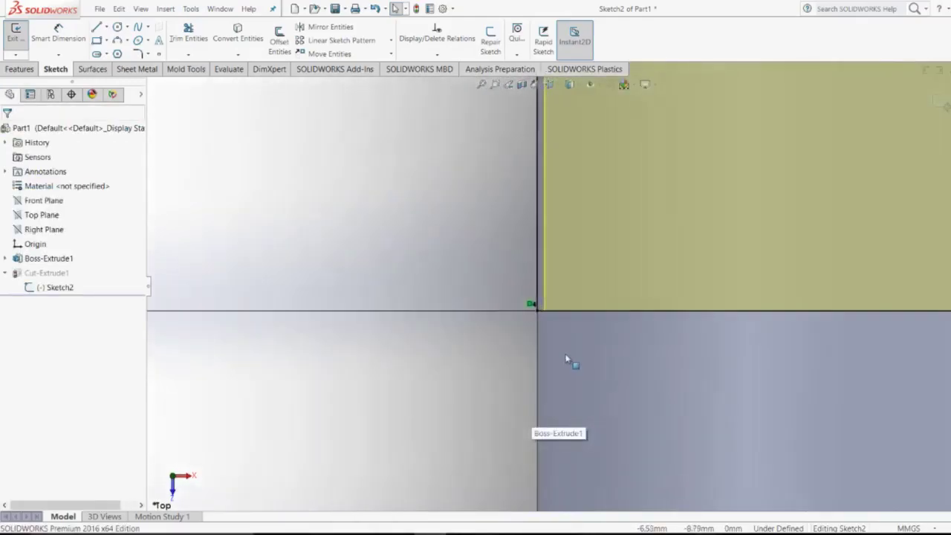
scroll(544, 305, down, 1)
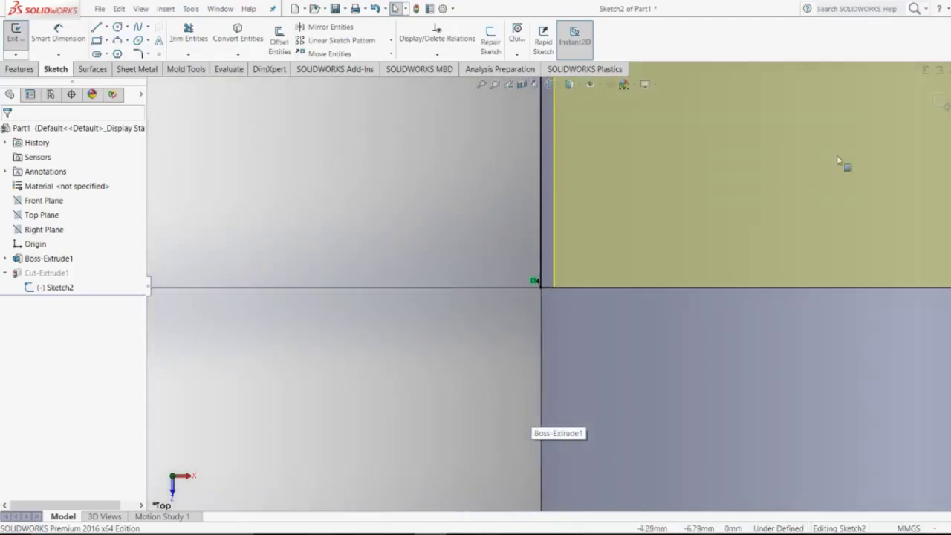
click(940, 103)
Zoom to fit and orbit the lever into a tilted 3D view to check the rebuilt cut.
scroll(394, 194, up, 3)
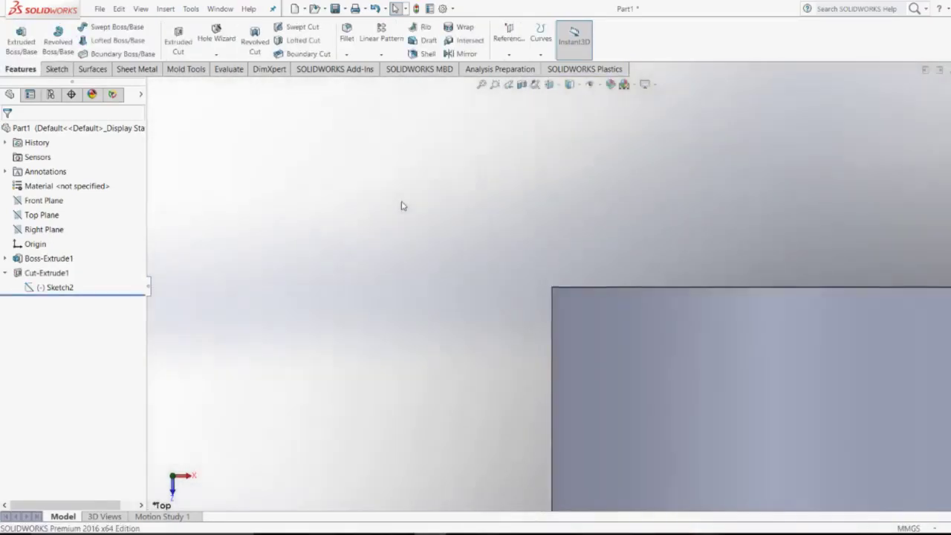
scroll(434, 278, up, 2)
scroll(477, 311, up, 1)
scroll(503, 349, up, 3)
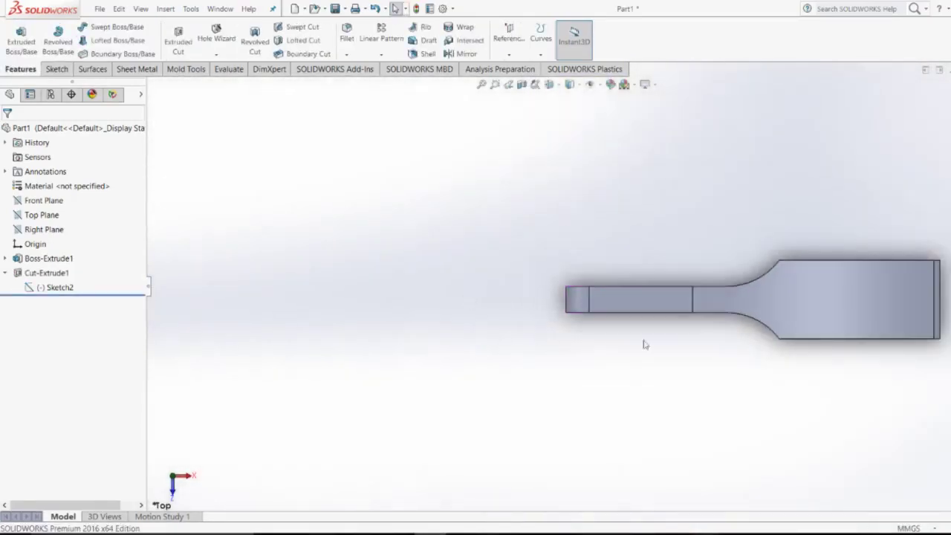
scroll(665, 327, down, 2)
click(480, 85)
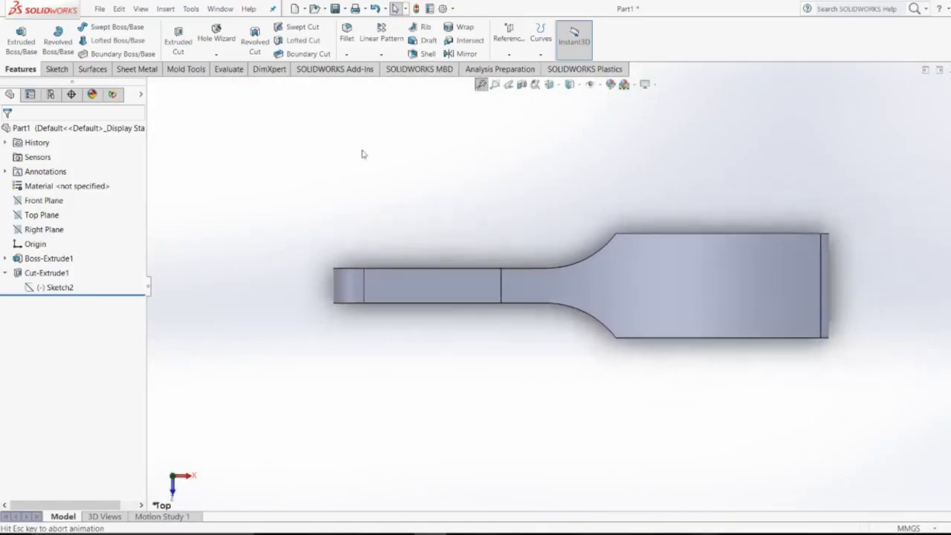
mouse_move(383, 348)
middle_down()
mouse_move(378, 253)
mouse_move(339, 161)
mouse_move(309, 228)
mouse_move(513, 168)
mouse_move(506, 195)
mouse_move(393, 257)
mouse_move(377, 304)
middle_up()
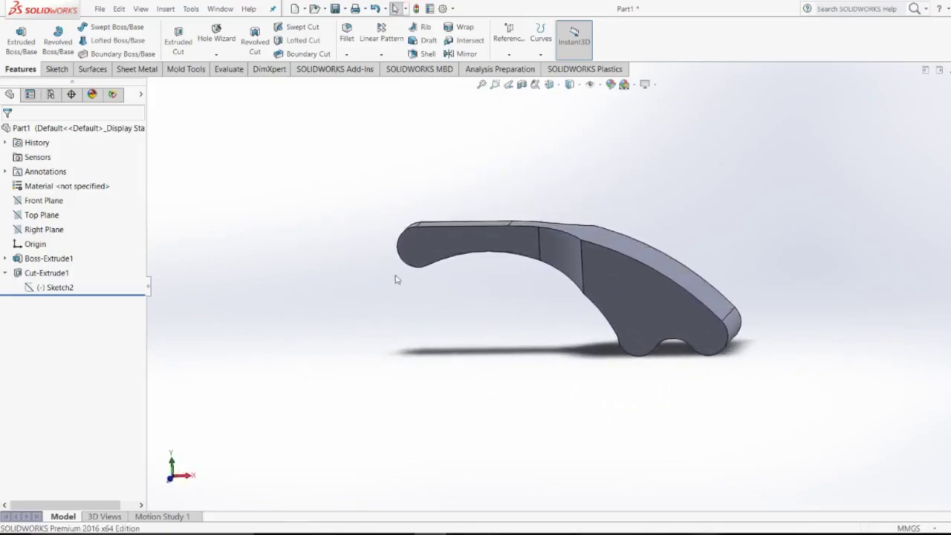
scroll(401, 286, down, 1)
scroll(487, 290, down, 2)
scroll(487, 290, up, 2)
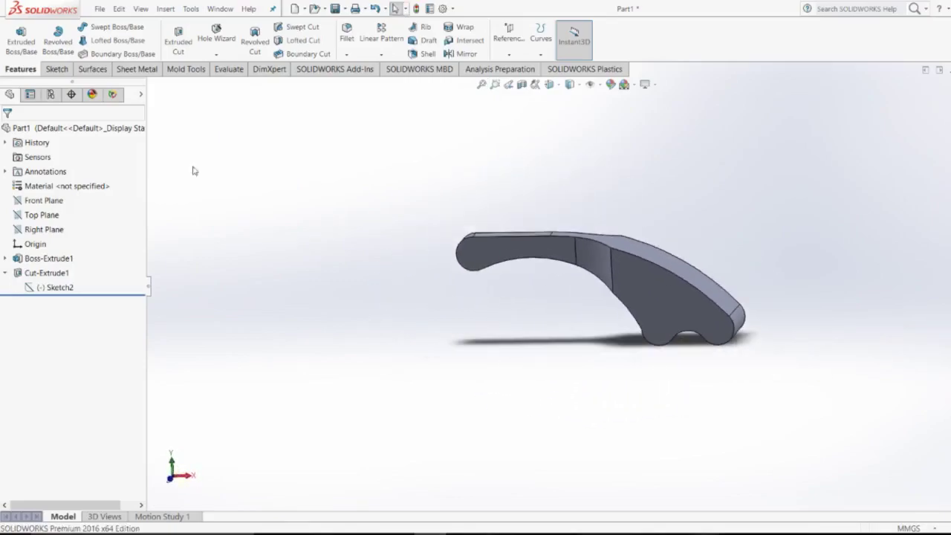
click(41, 215)
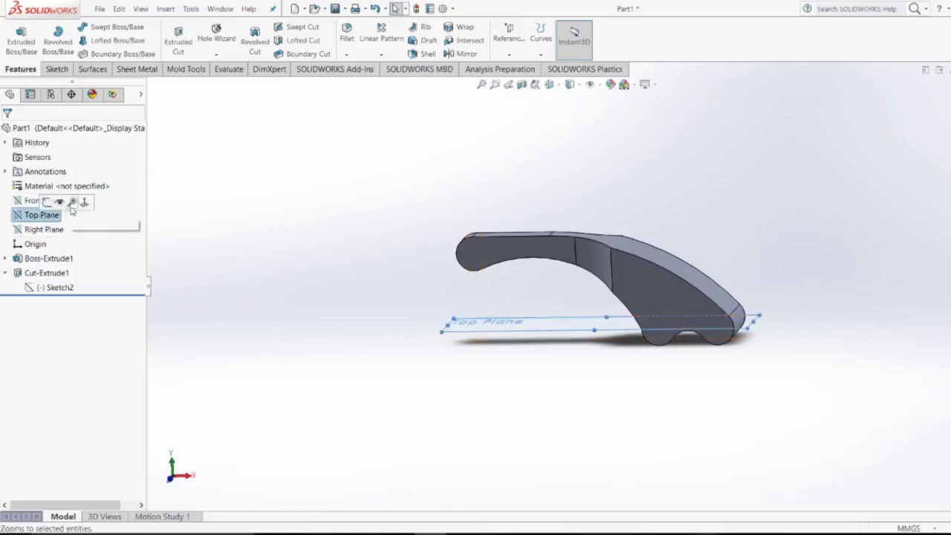
Look straight down onto the Top Plane.
click(84, 202)
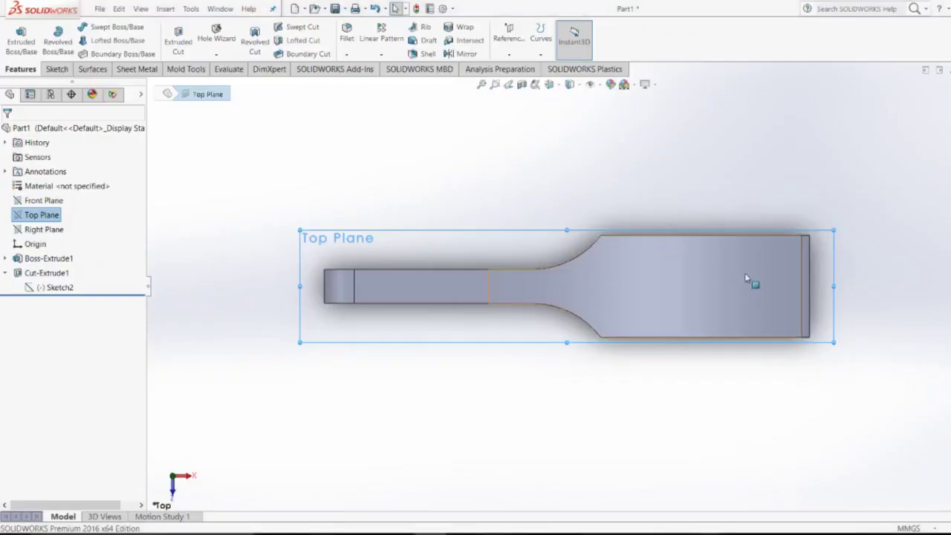
Start a Top Plane sketch with a centerline from the lever's left end past its right end.
scroll(802, 275, down, 2)
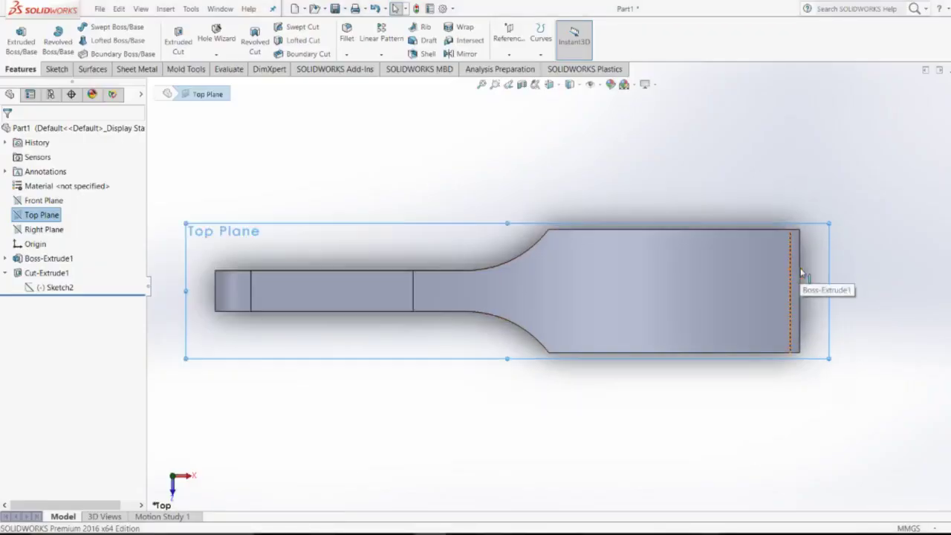
scroll(801, 274, down, 2)
scroll(801, 275, down, 1)
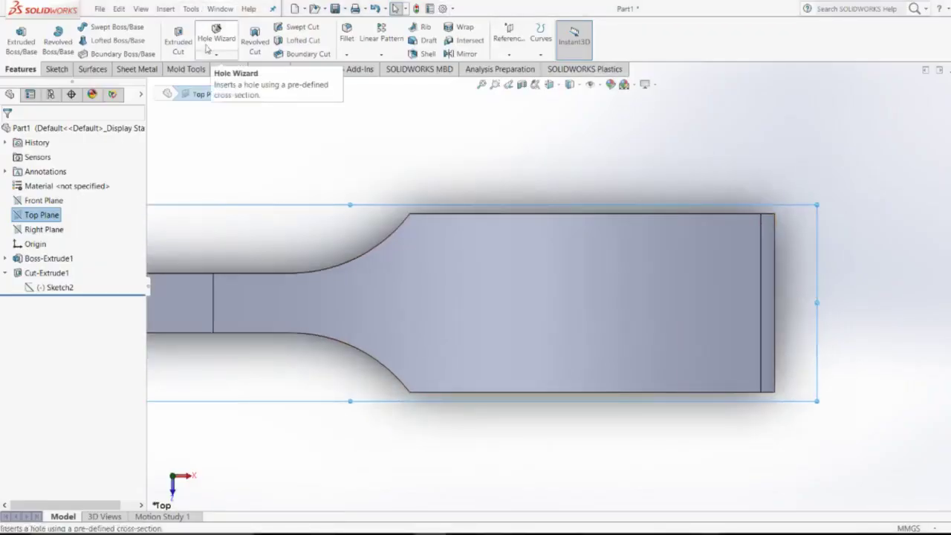
right_click(38, 217)
click(48, 197)
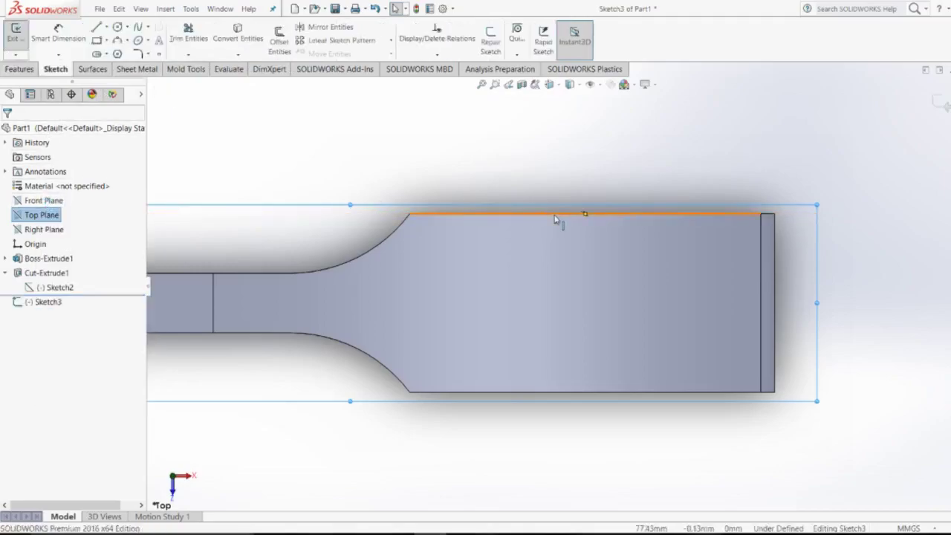
scroll(386, 267, up, 3)
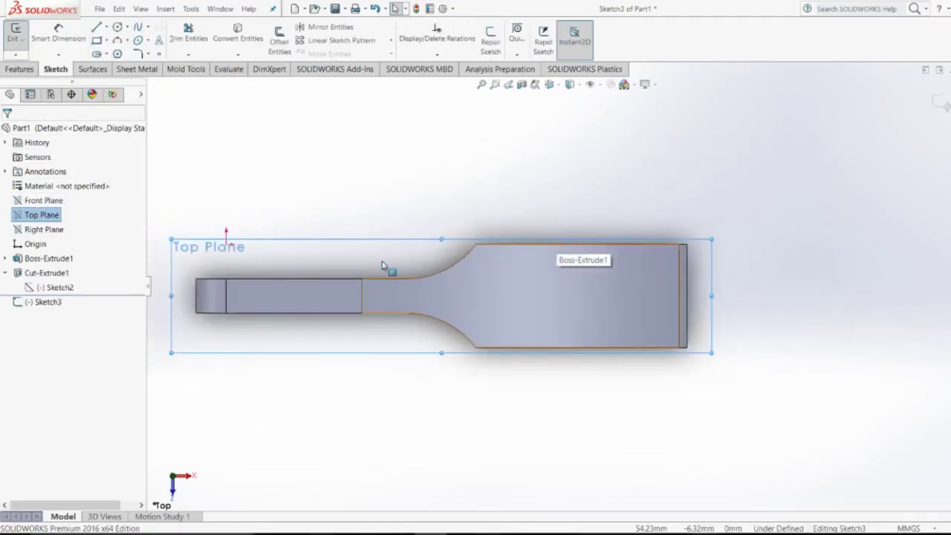
click(106, 26)
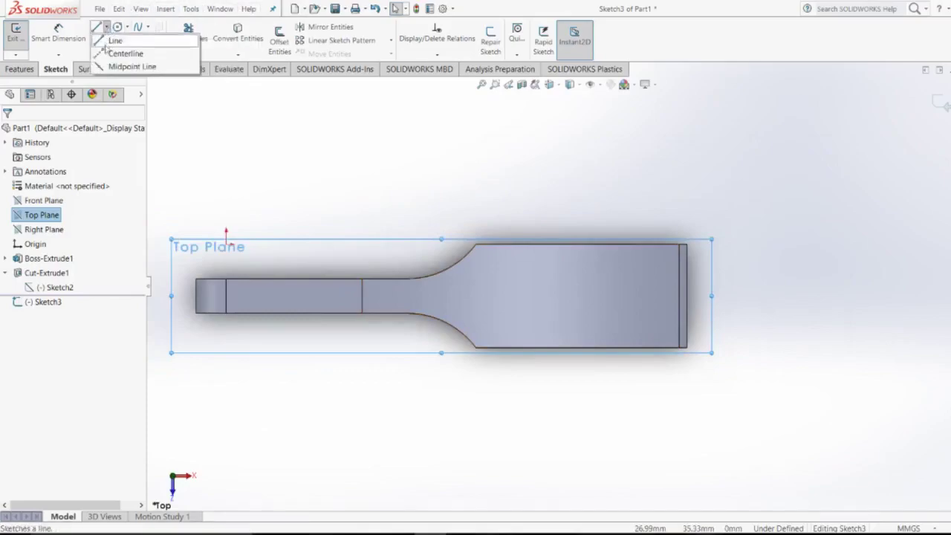
click(112, 53)
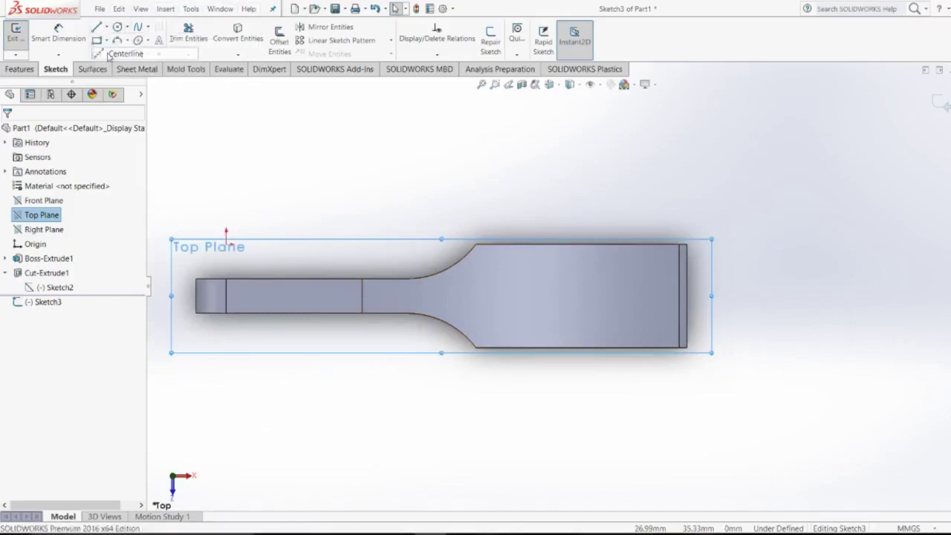
click(196, 295)
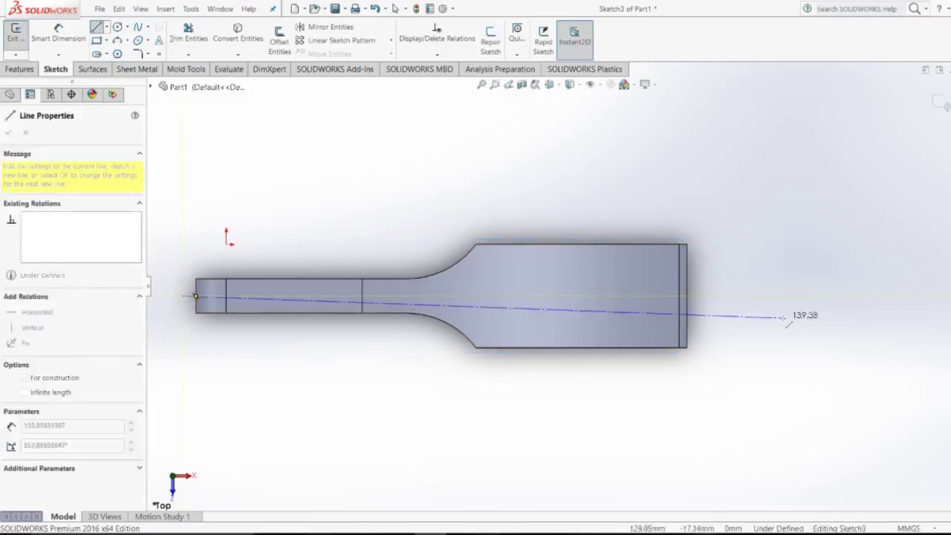
click(778, 297)
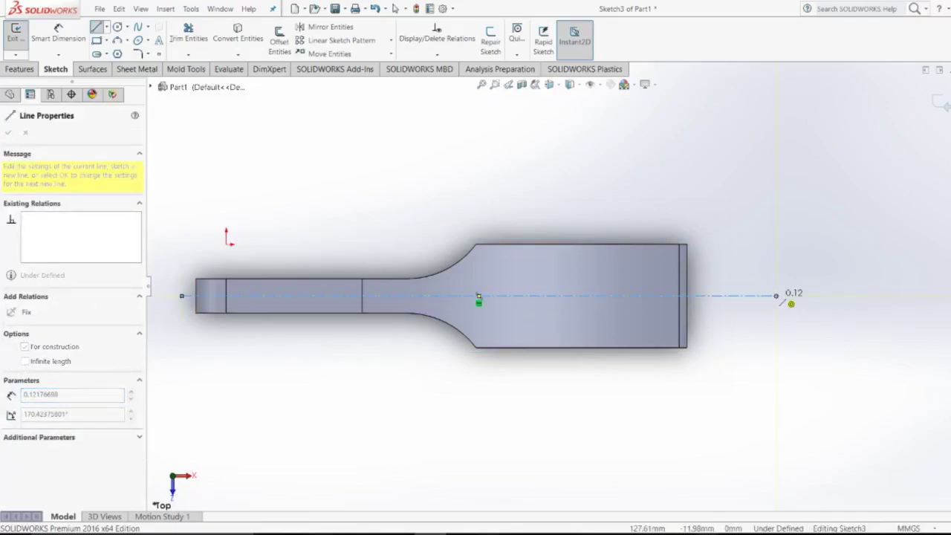
key(Escape)
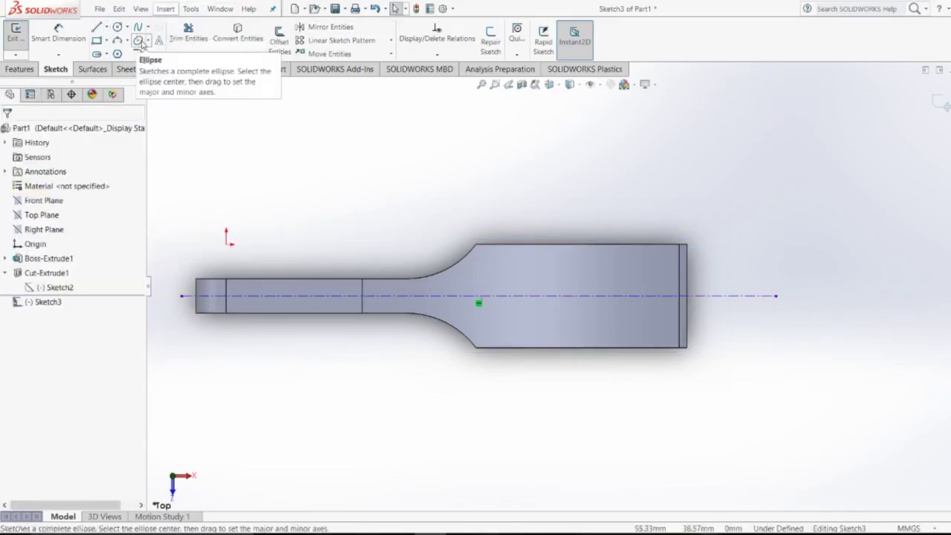
Draw a circle on the centerline near the right end, tangent to the lever's right edge.
click(117, 27)
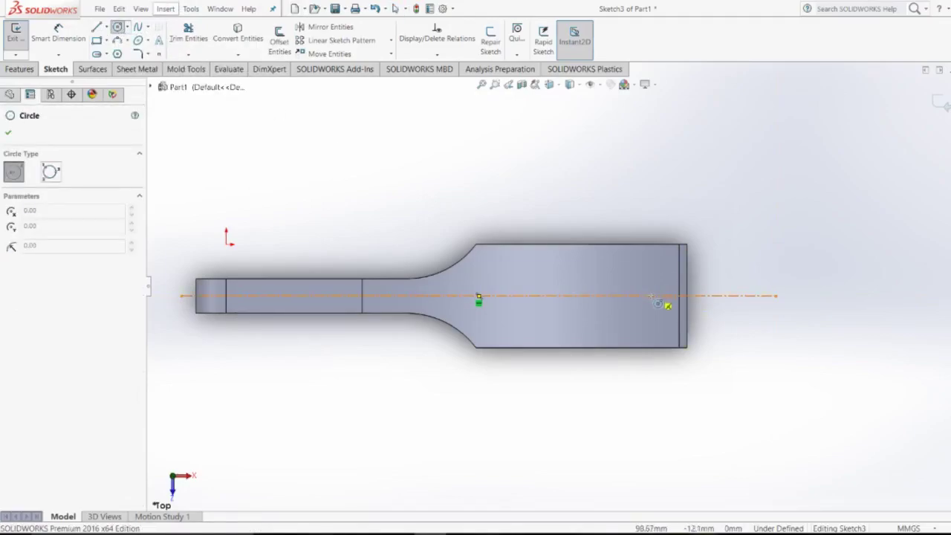
click(641, 296)
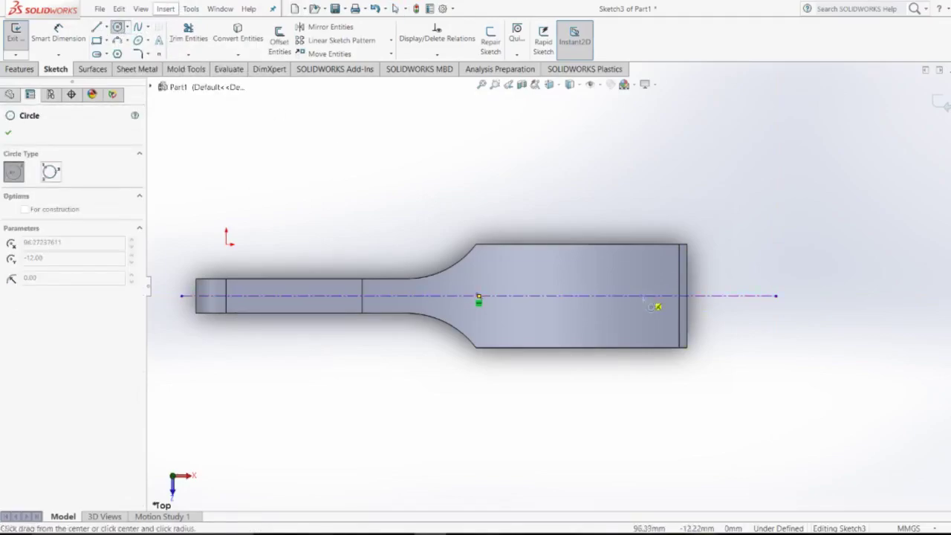
click(671, 327)
key(Escape)
scroll(732, 338, down, 3)
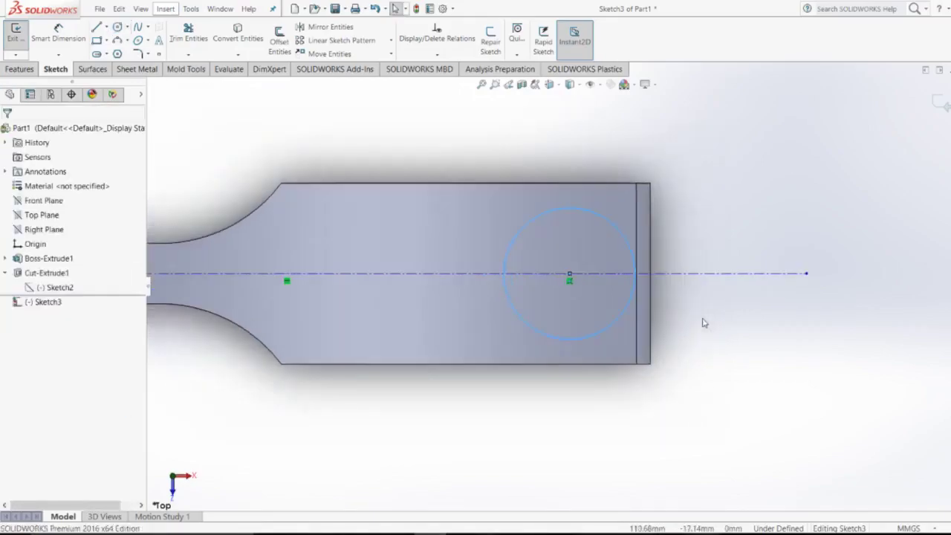
click(651, 298)
click(667, 307)
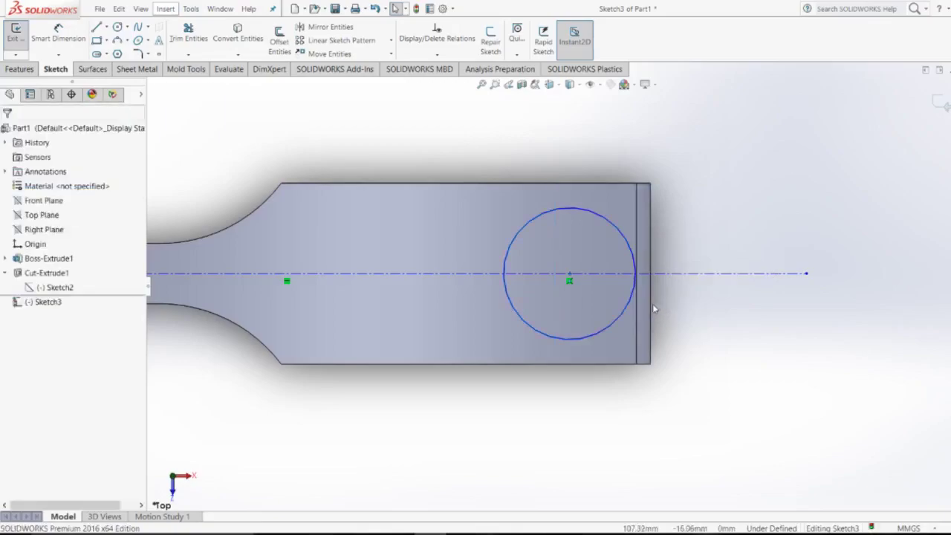
click(631, 298)
ctrl+click(650, 286)
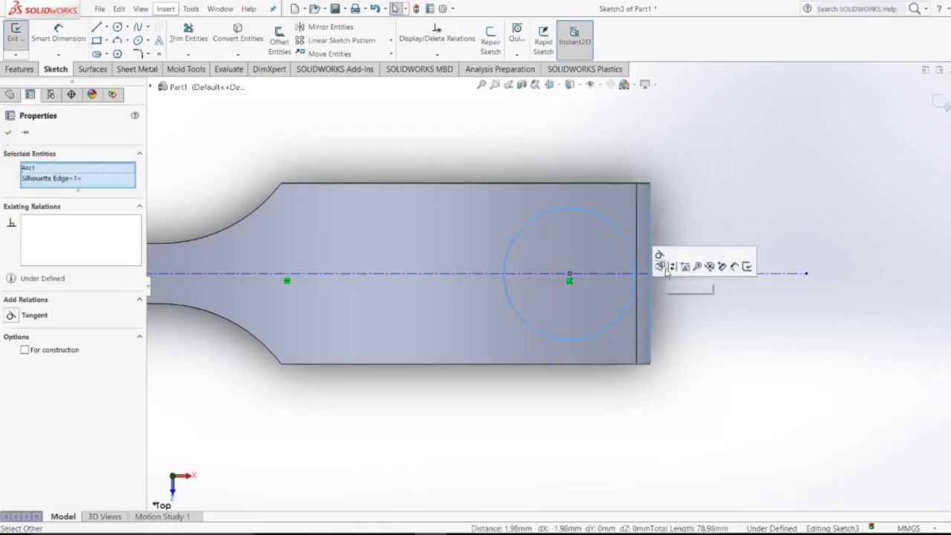
click(659, 255)
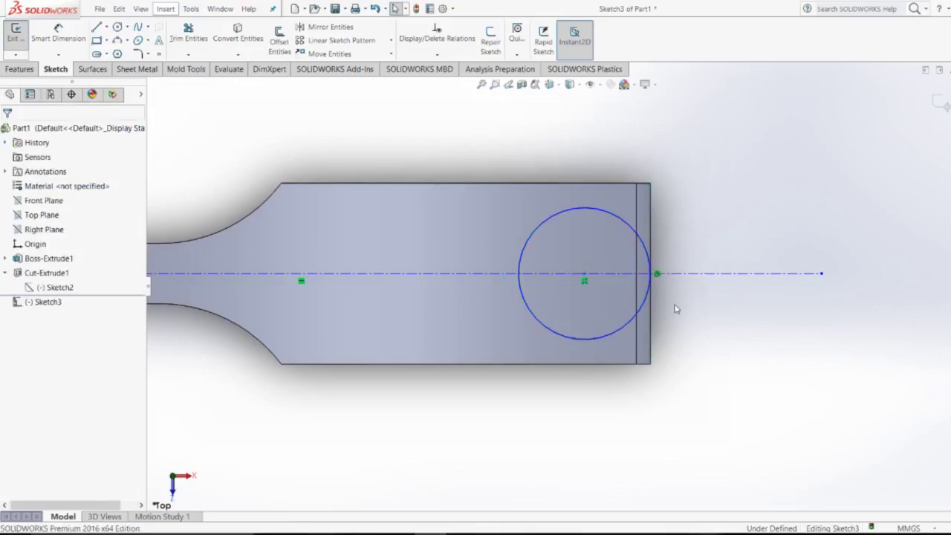
Convert the tangent circle to construction geometry and compare against the reference PDF.
click(641, 242)
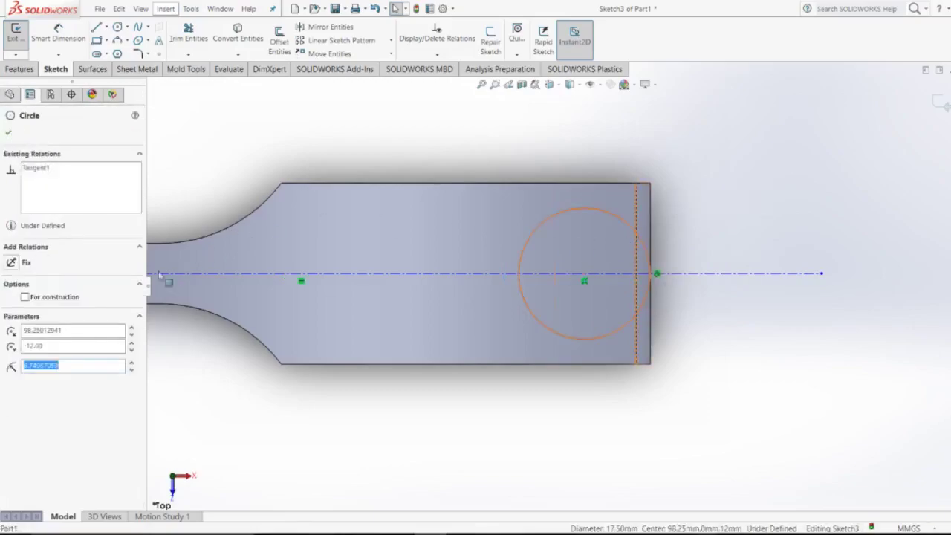
click(26, 297)
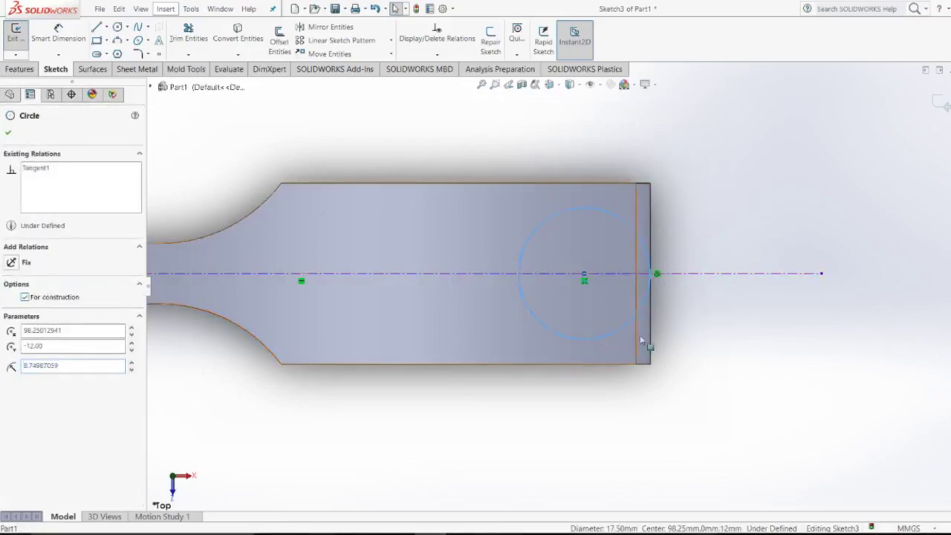
click(688, 323)
key(alt+Tab)
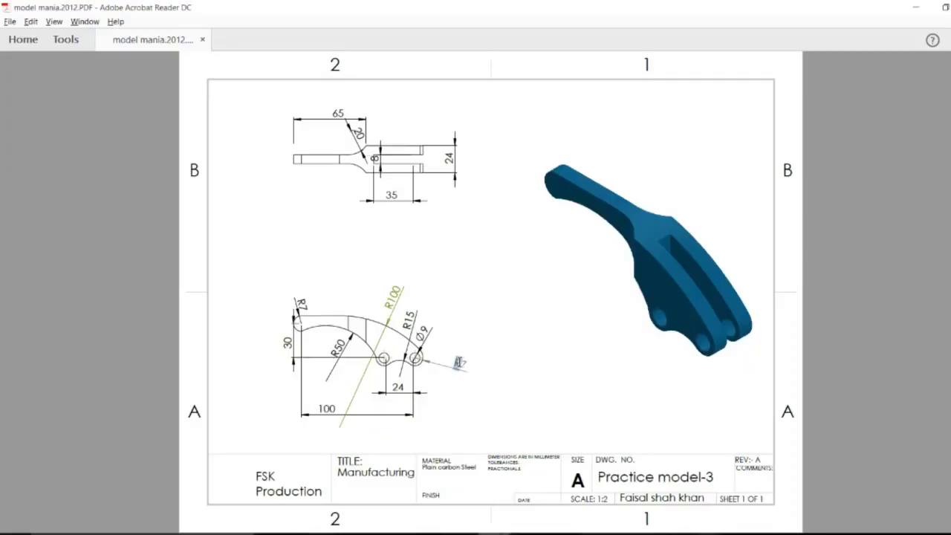
key(alt+Tab)
Give the construction circle a 14 mm diameter dimension.
scroll(651, 292, down, 4)
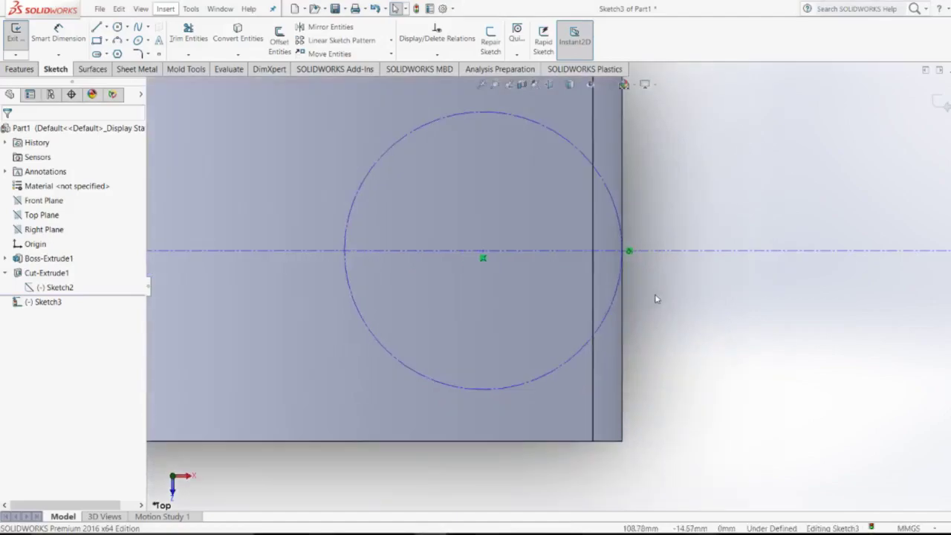
right_drag(676, 347, 633, 317)
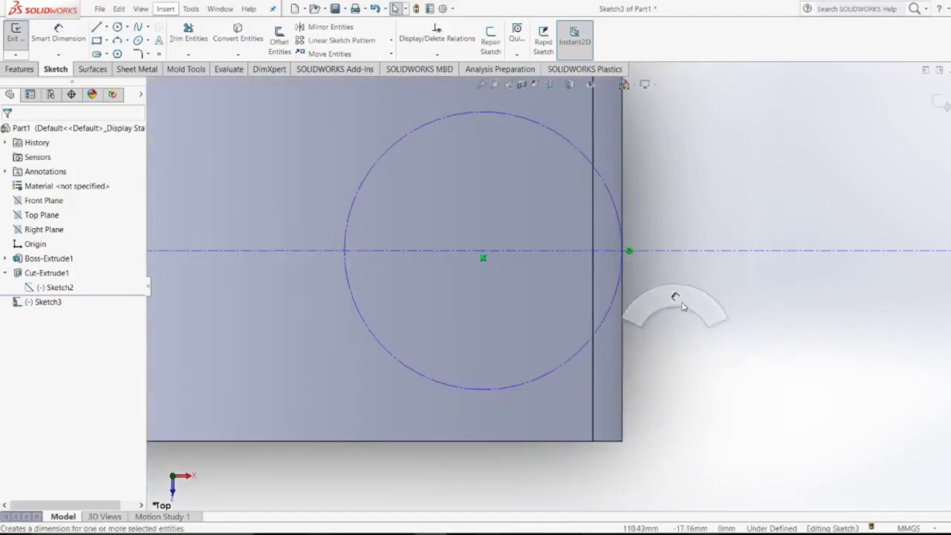
click(583, 347)
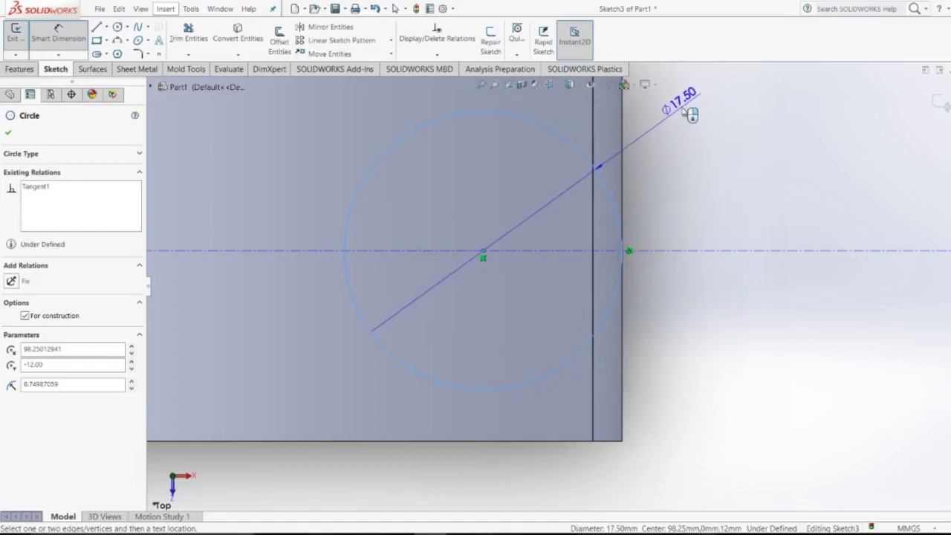
click(682, 108)
text(17.5)
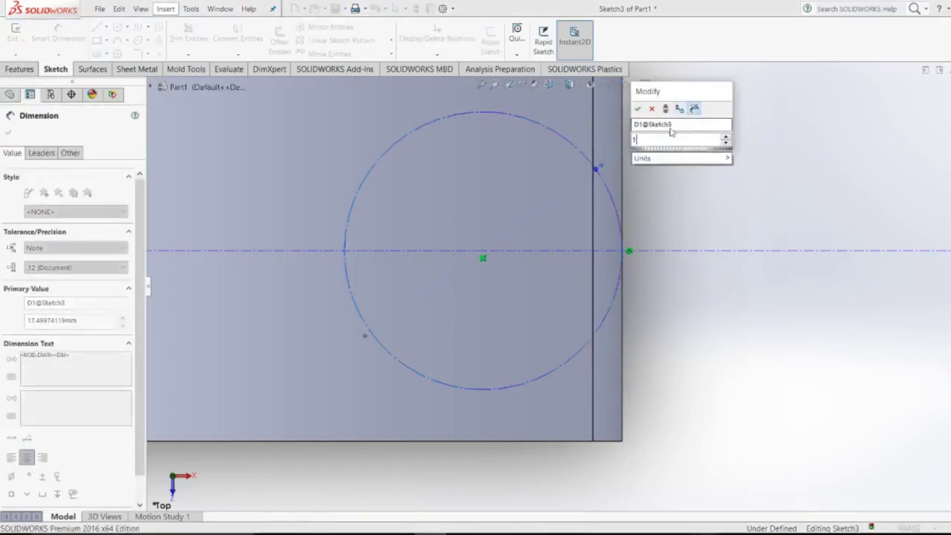
key(Return)
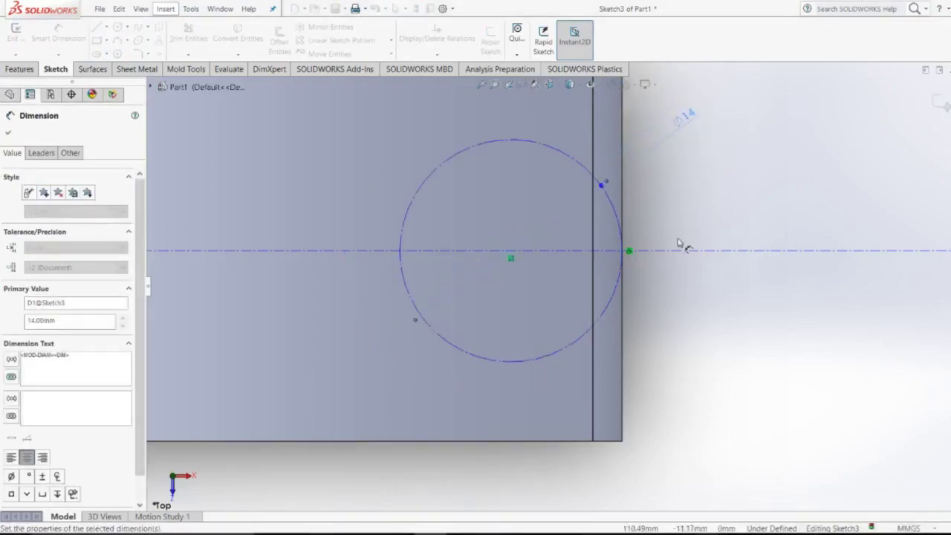
key(Escape)
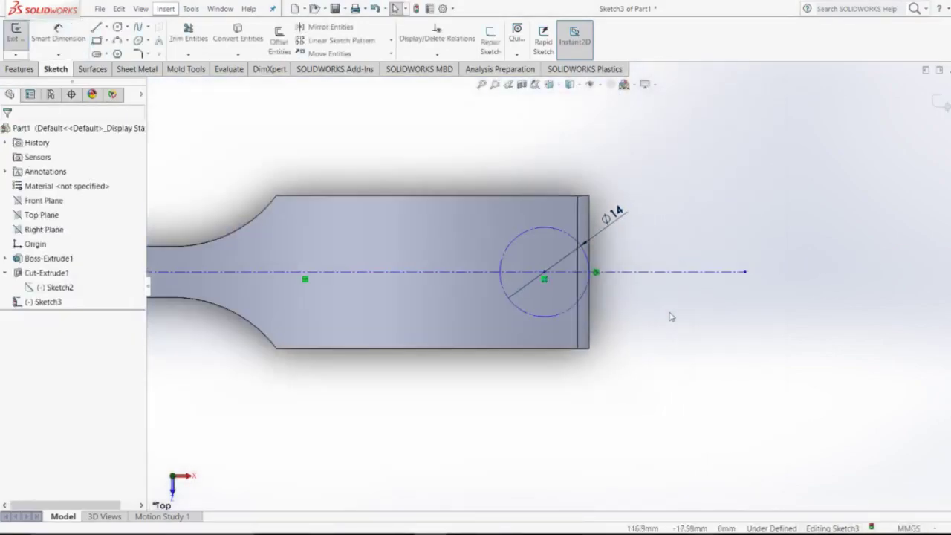
scroll(641, 299, down, 2)
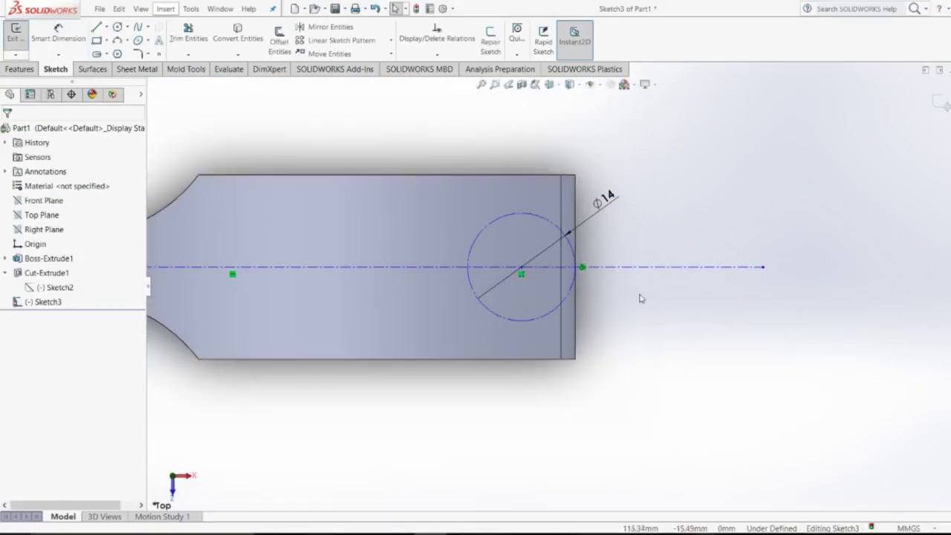
scroll(641, 299, up, 2)
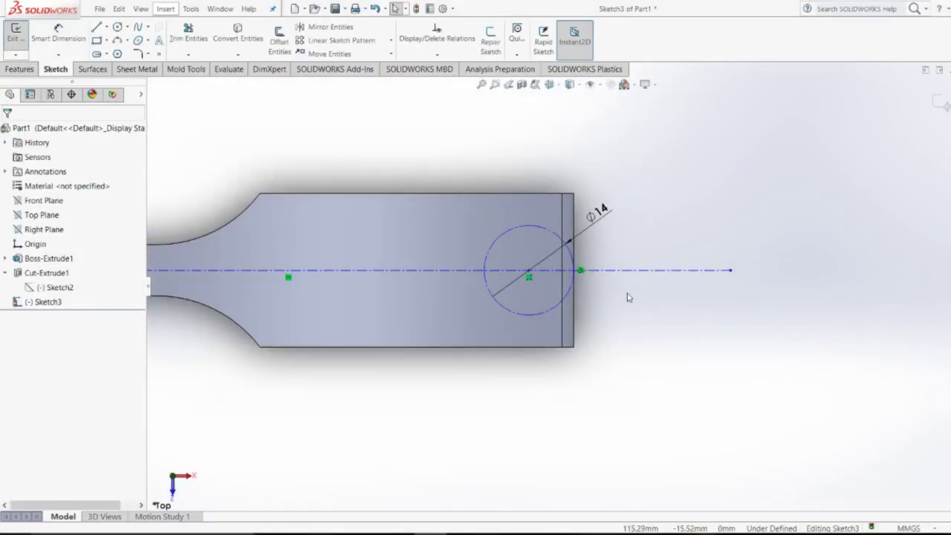
Check the reference drawing, then try center and corner rectangles at the circle centre, cancelling both.
key(alt+Tab)
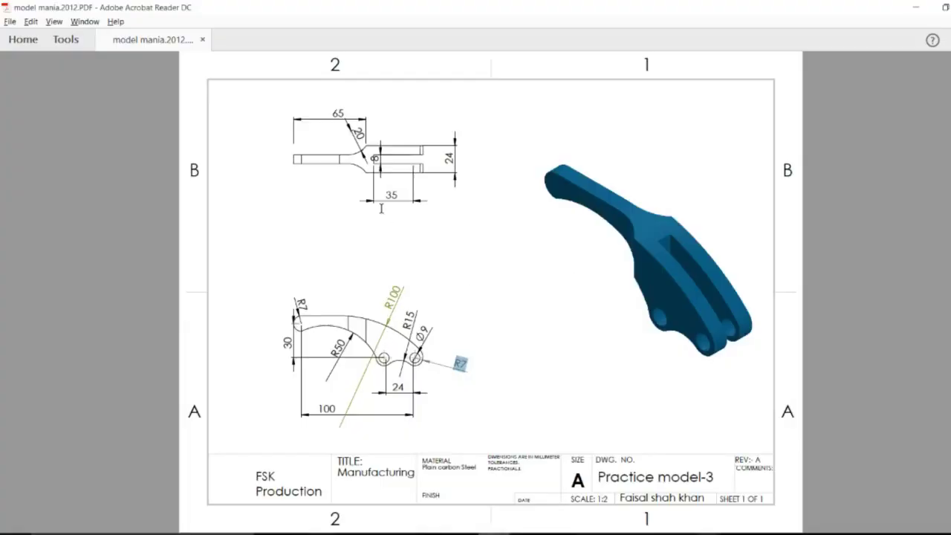
key(alt+Tab)
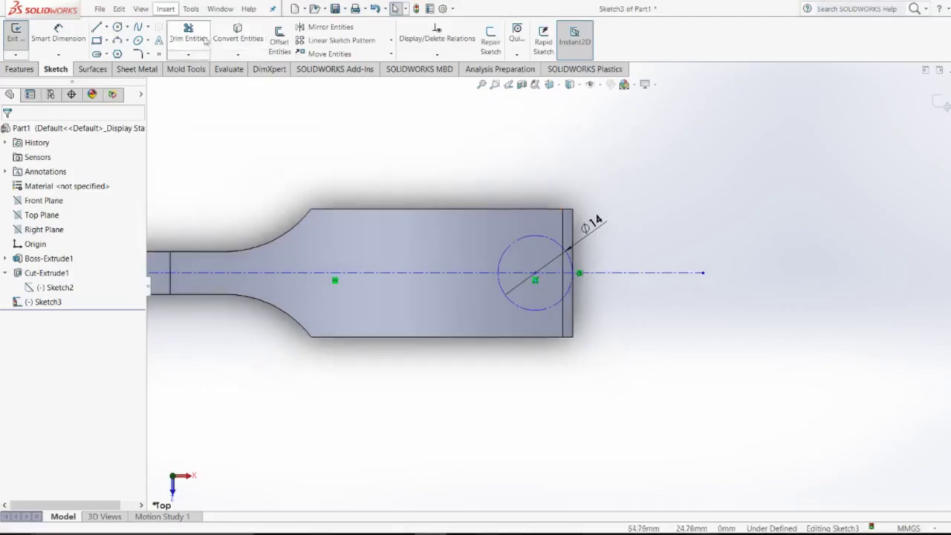
key(alt+Tab)
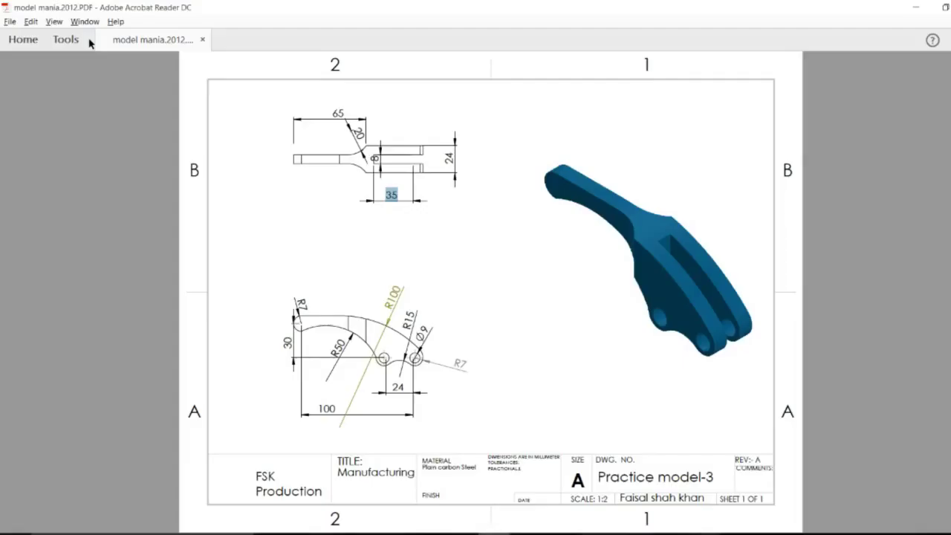
key(alt+Tab)
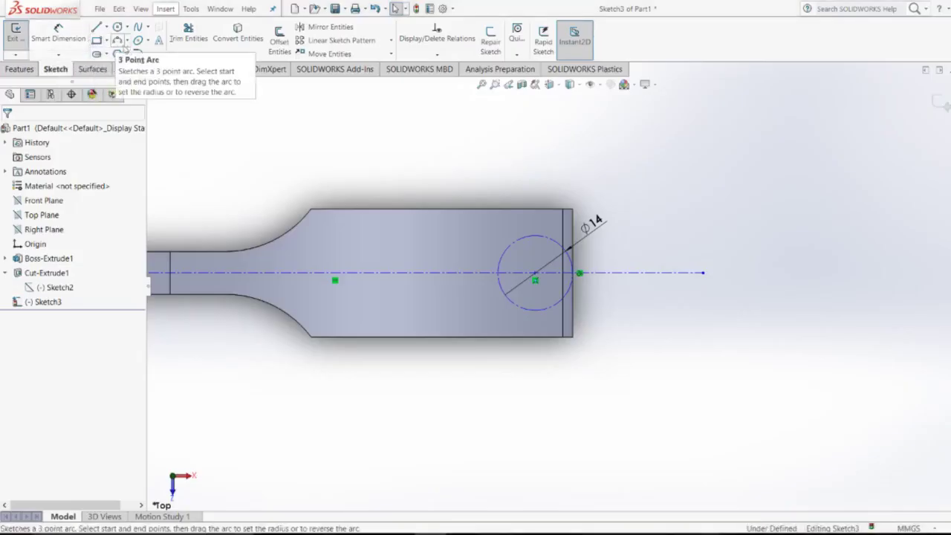
click(106, 40)
click(119, 66)
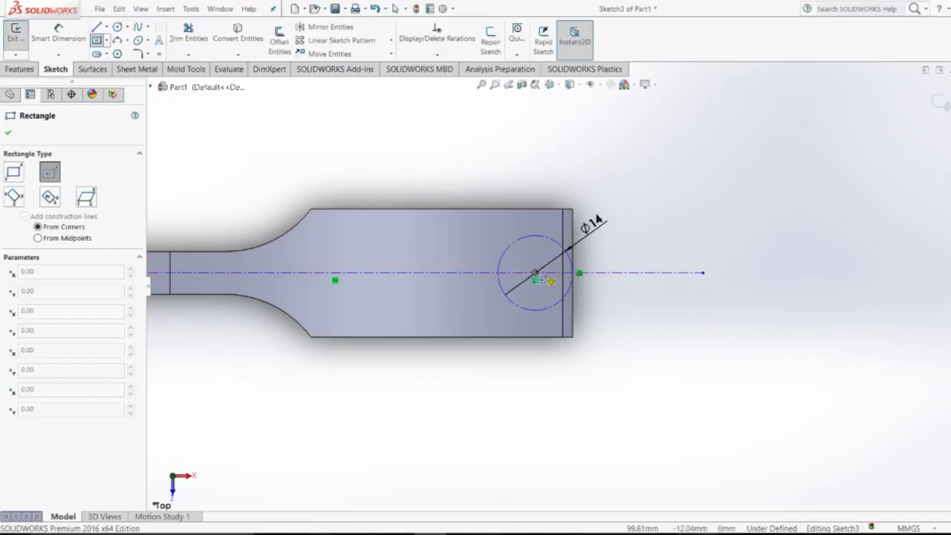
click(535, 275)
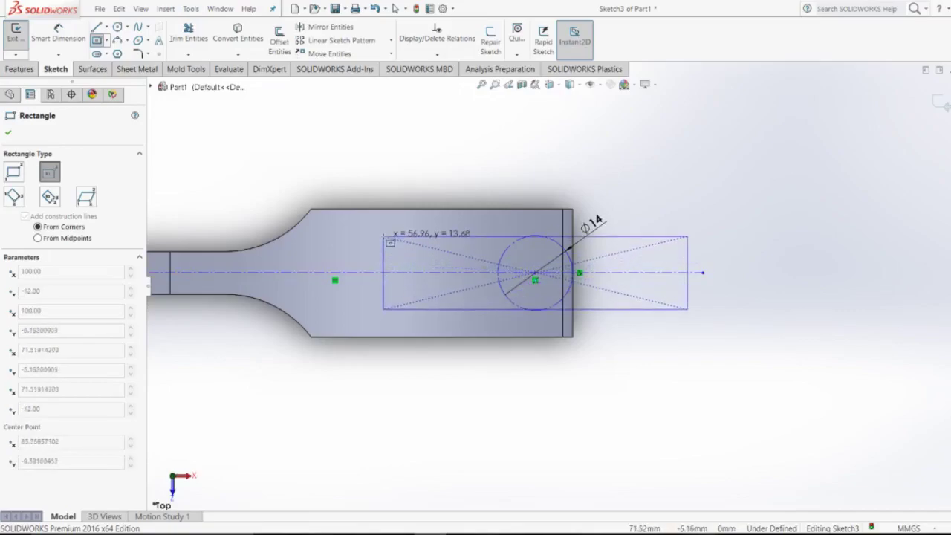
key(Escape)
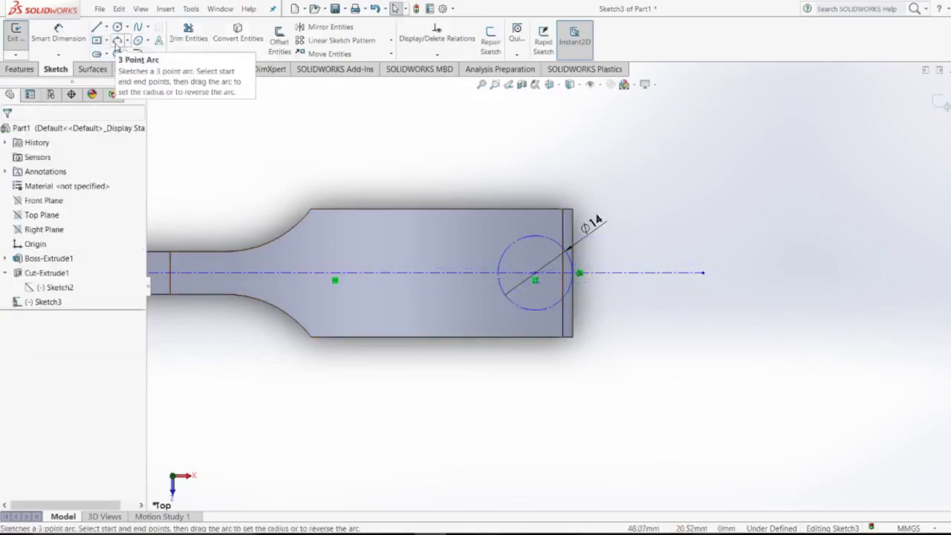
click(108, 41)
click(127, 53)
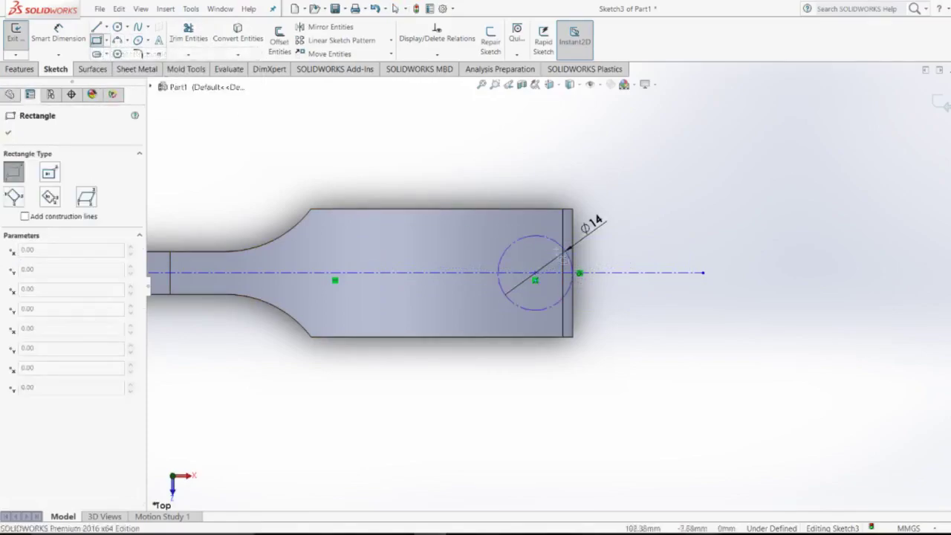
click(535, 272)
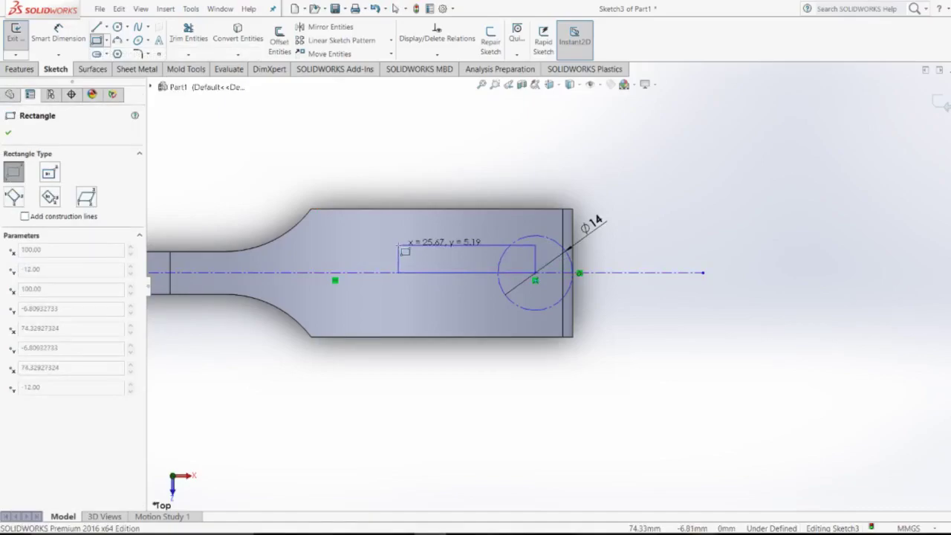
key(Escape)
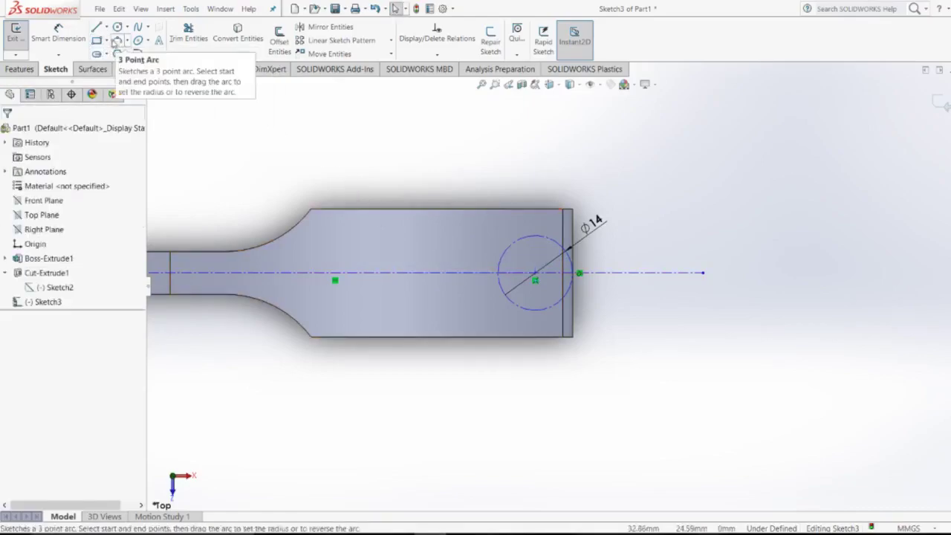
Draw a corner rectangle along the centerline from left of the circle to its centre.
click(97, 42)
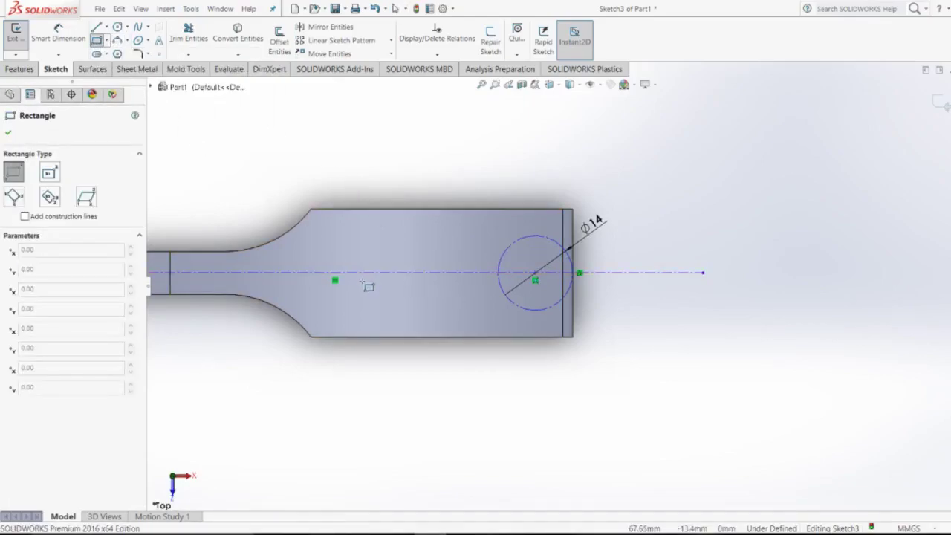
click(356, 267)
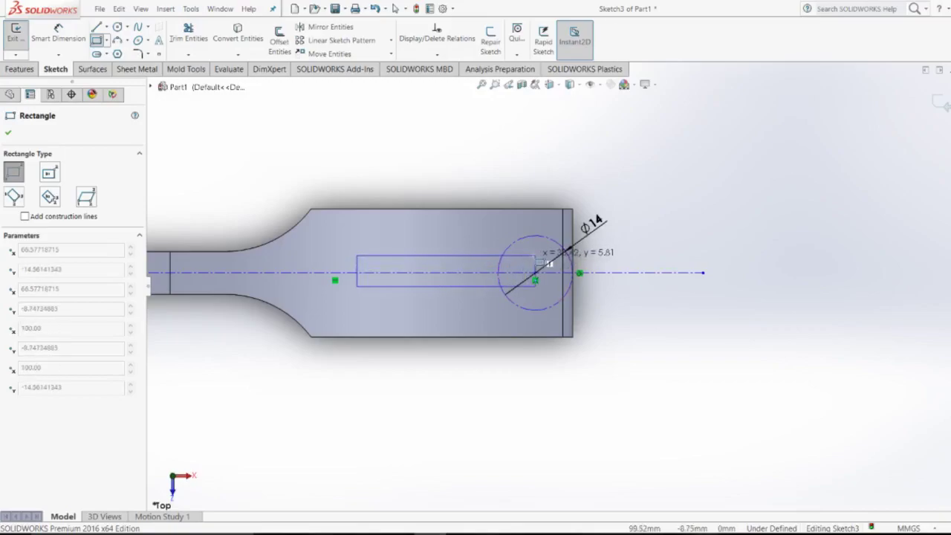
click(535, 256)
key(Escape)
right_drag(424, 418, 436, 377)
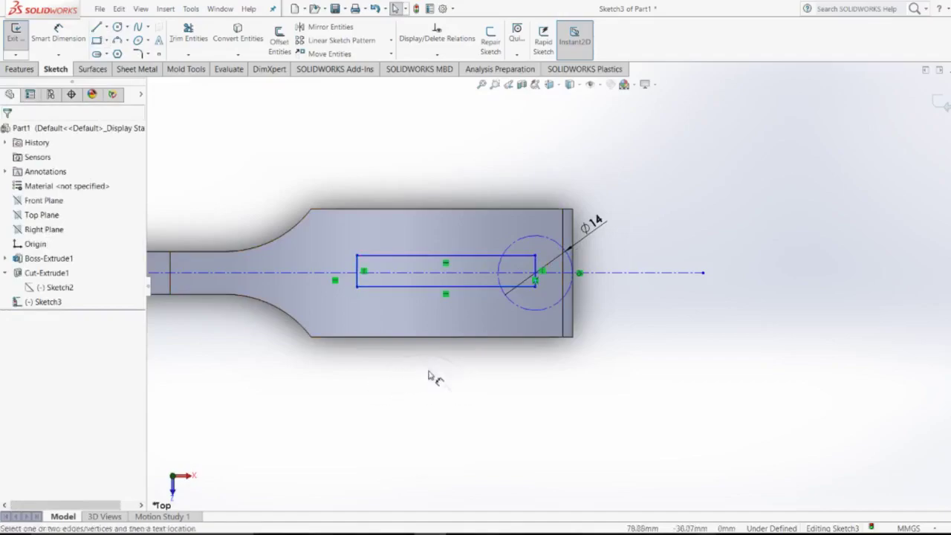
Dimension the slot rectangle's right edge to an 8 mm width.
click(536, 269)
click(643, 274)
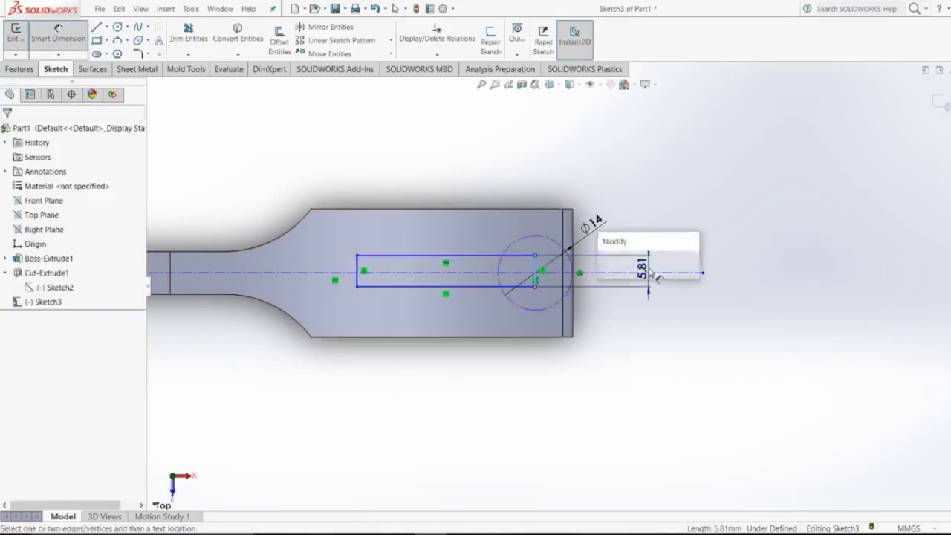
text(6)
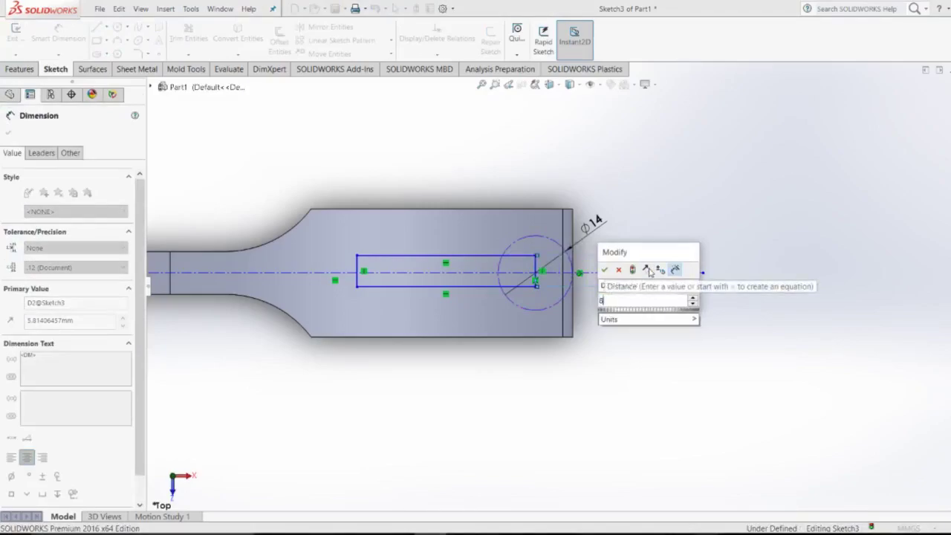
key(Escape)
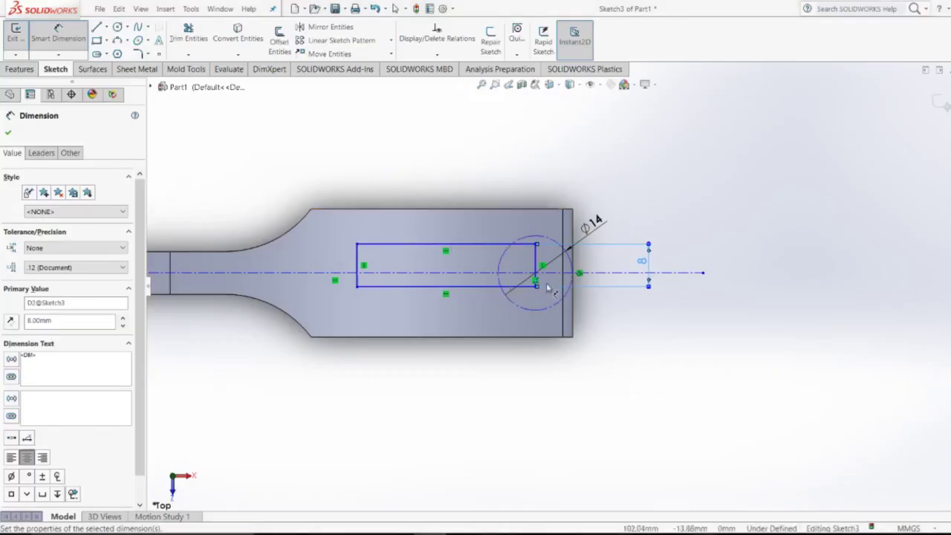
scroll(542, 271, down, 2)
scroll(538, 268, up, 1)
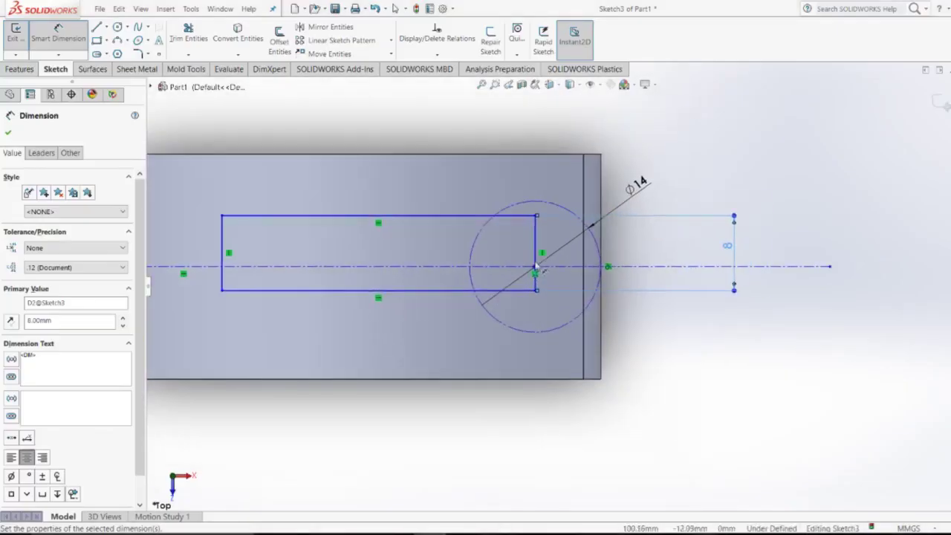
scroll(535, 255, down, 3)
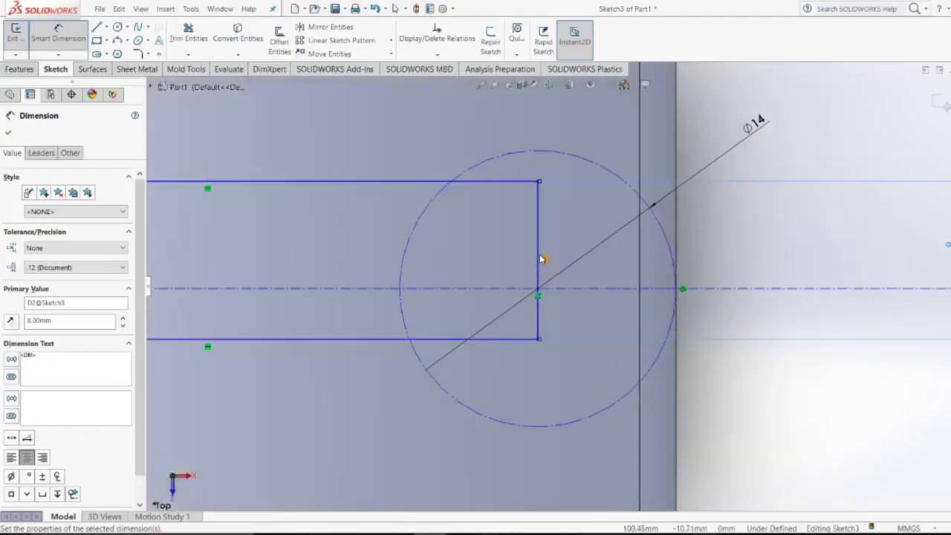
key(Escape)
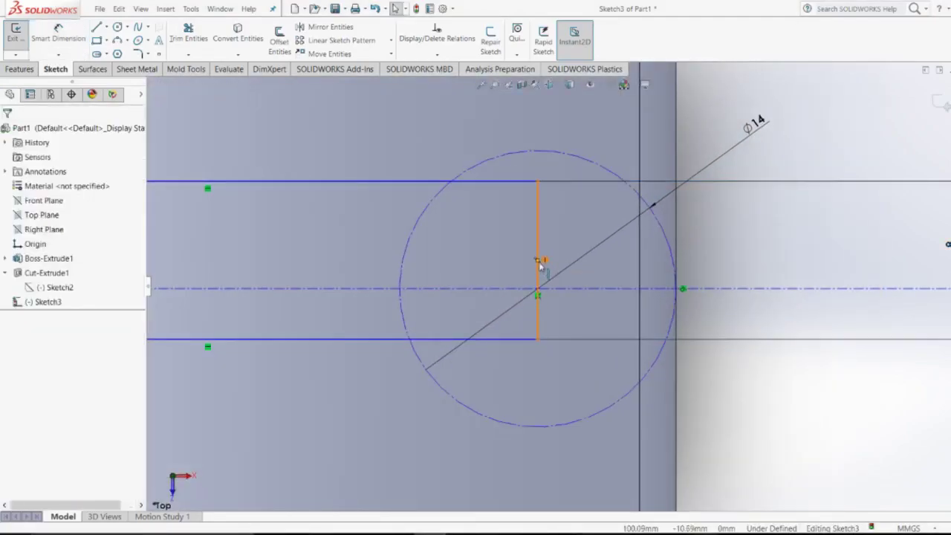
Make the rectangle's right-edge midpoint coincident with the construction circle's centre.
click(540, 264)
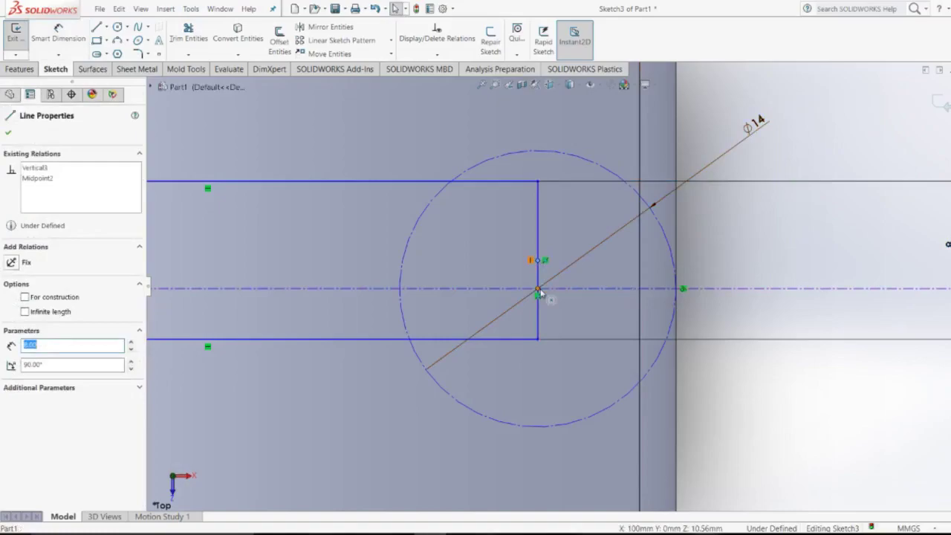
click(539, 294)
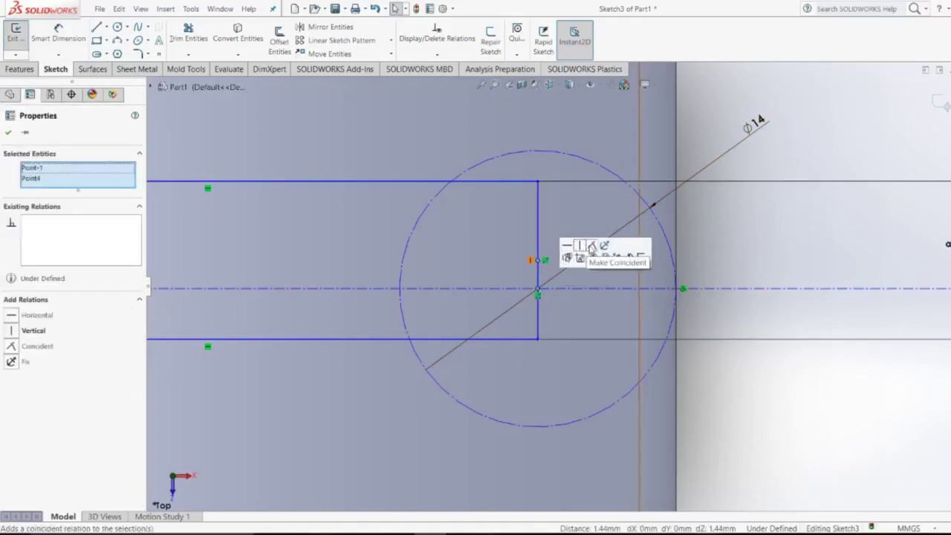
click(592, 246)
scroll(552, 312, up, 3)
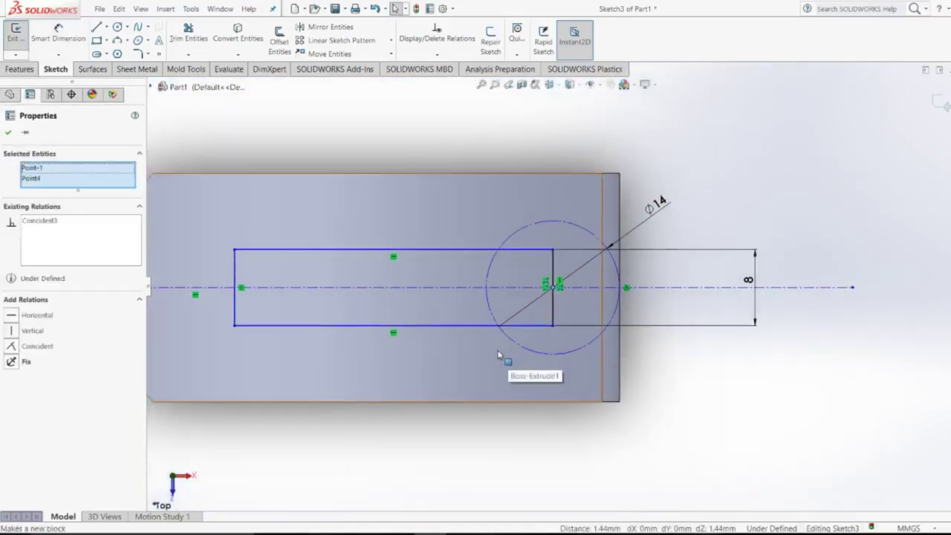
click(410, 433)
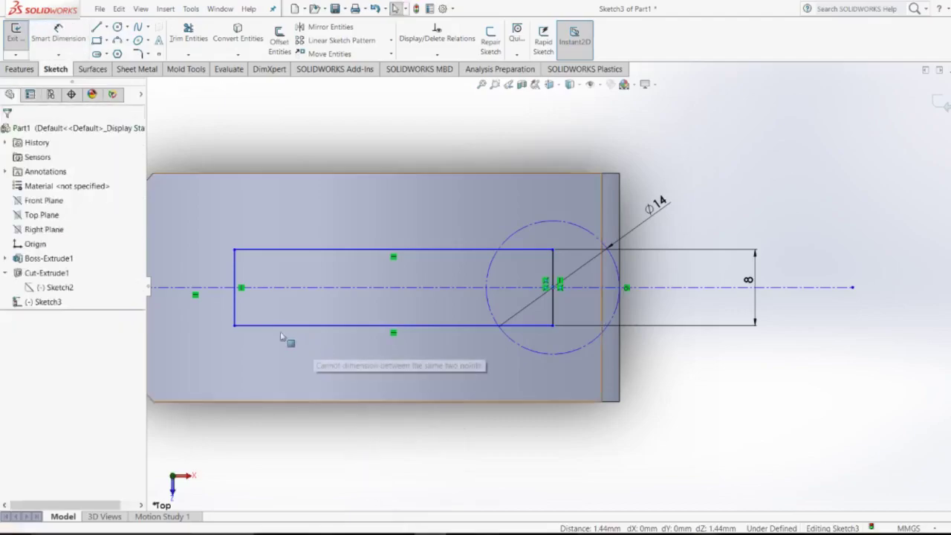
click(234, 328)
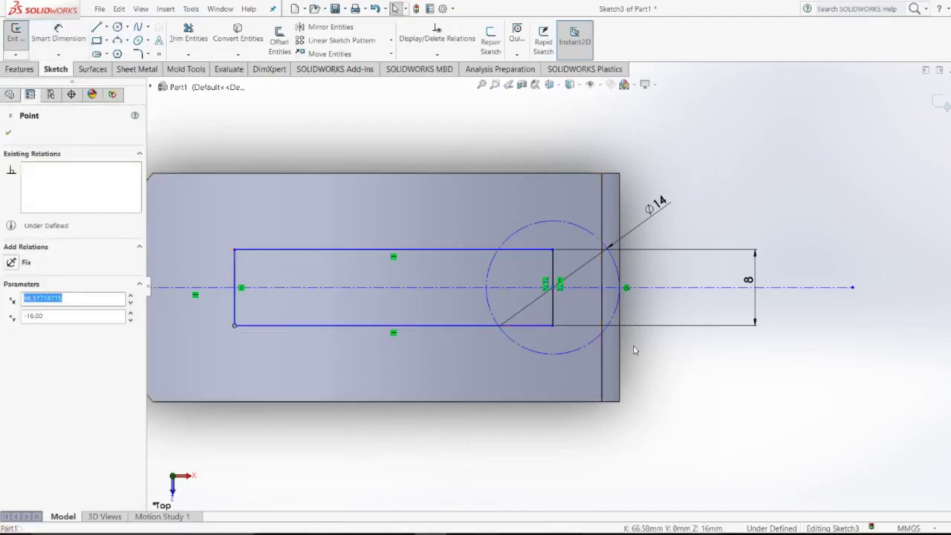
click(446, 460)
Dimension the slot rectangle's bottom edge to a 35 mm length.
key(s)
click(424, 413)
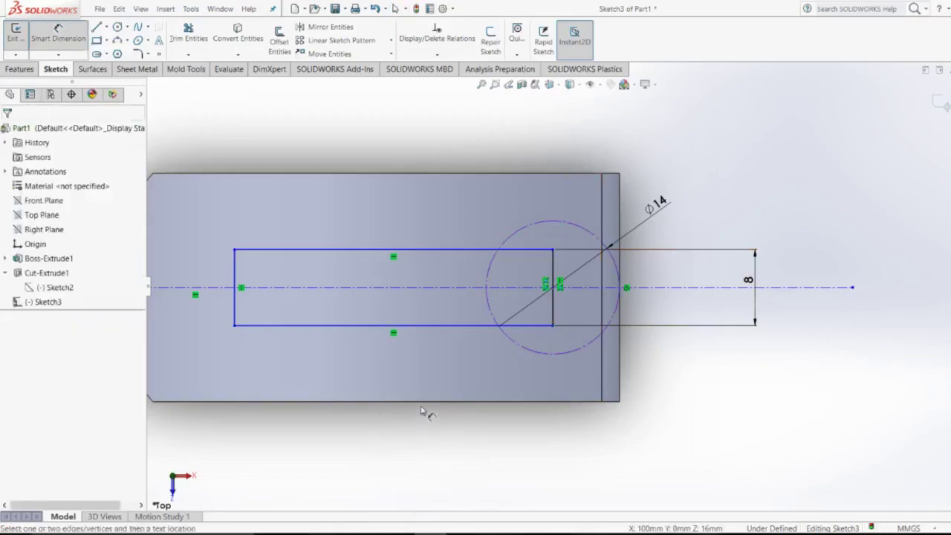
click(388, 327)
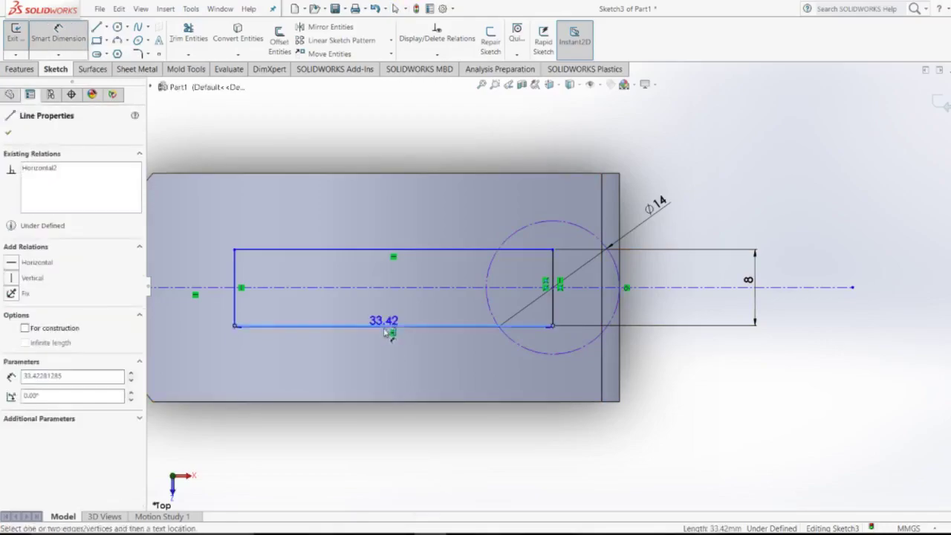
click(399, 431)
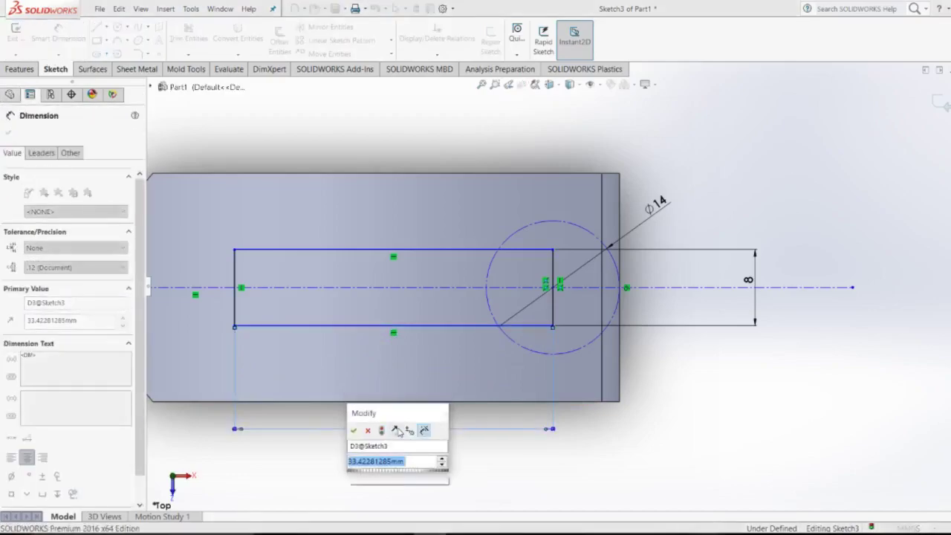
text(35)
key(Return)
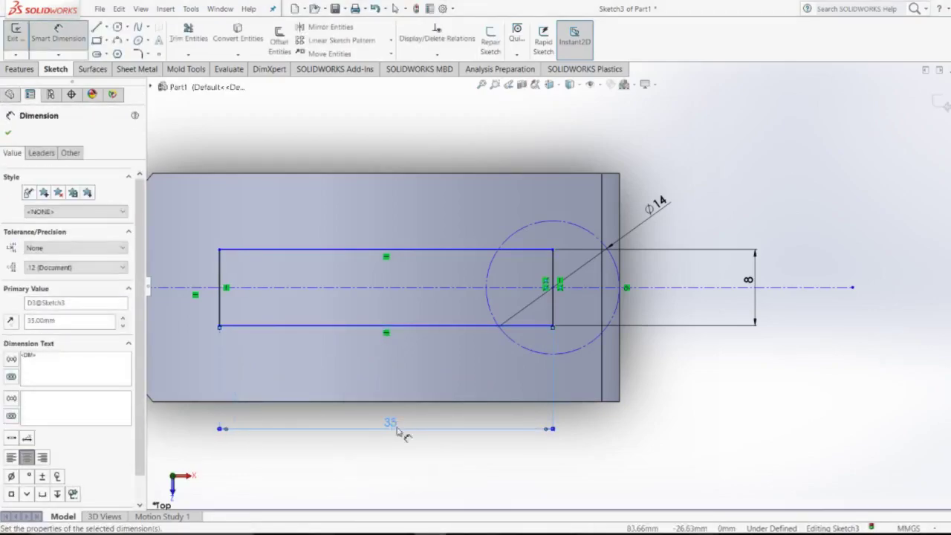
key(z)
key(Escape)
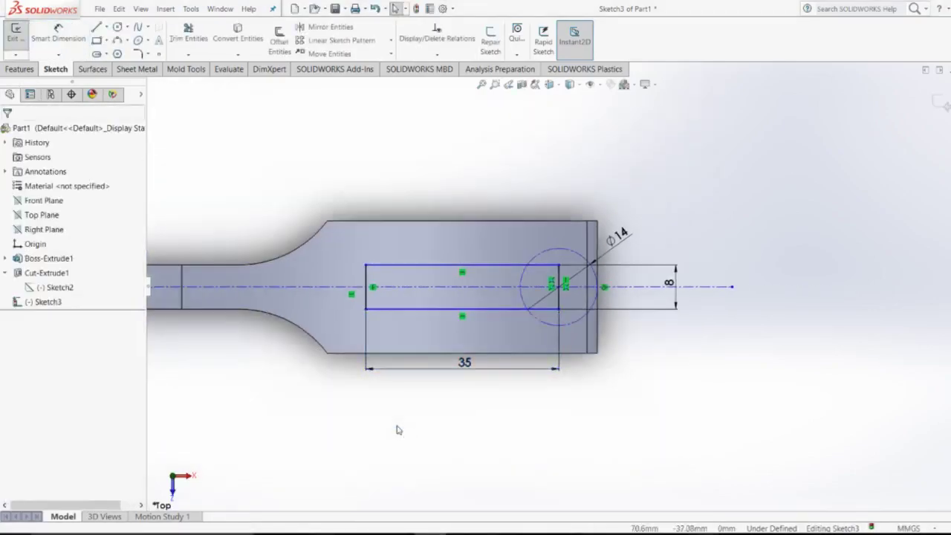
key(alt+Tab)
key(alt+Tab)
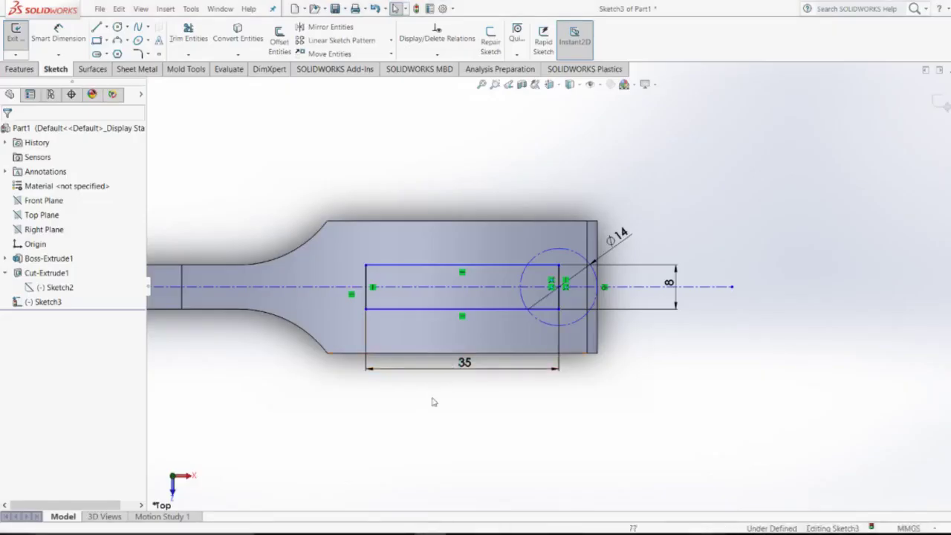
Extrude-cut the 35 × 8 slot sketch Through All - Both to create Cut-Extrude2.
key(z)
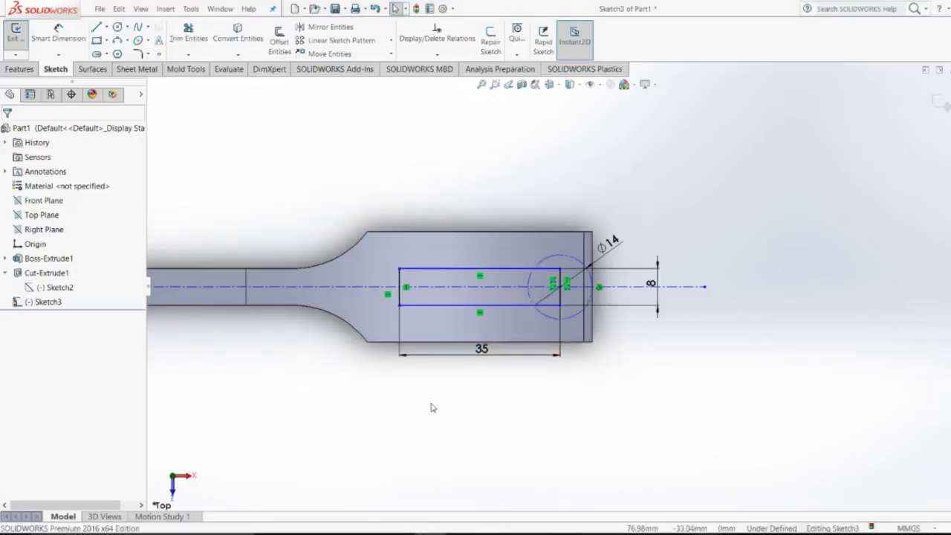
mouse_move(433, 407)
middle_down()
mouse_move(413, 192)
mouse_move(386, 255)
mouse_move(426, 379)
middle_up()
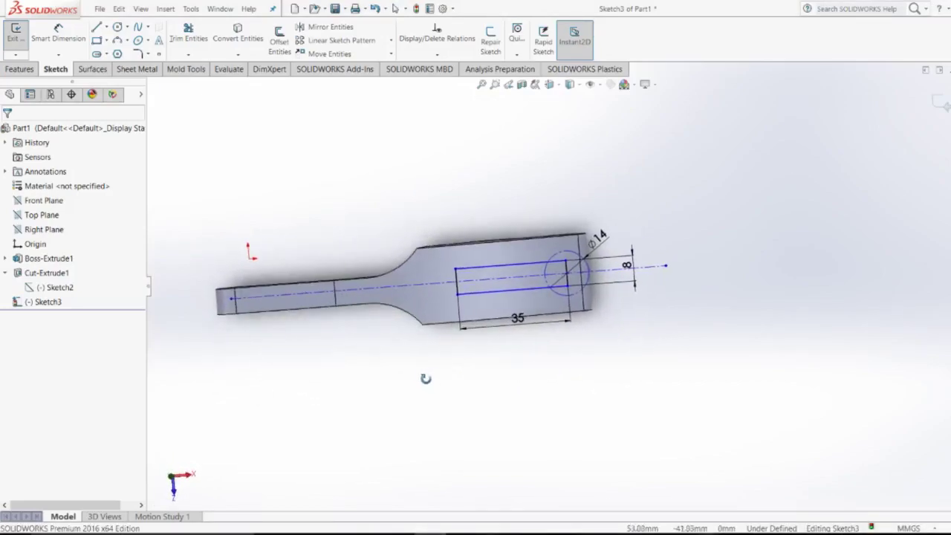
key(Escape)
click(28, 70)
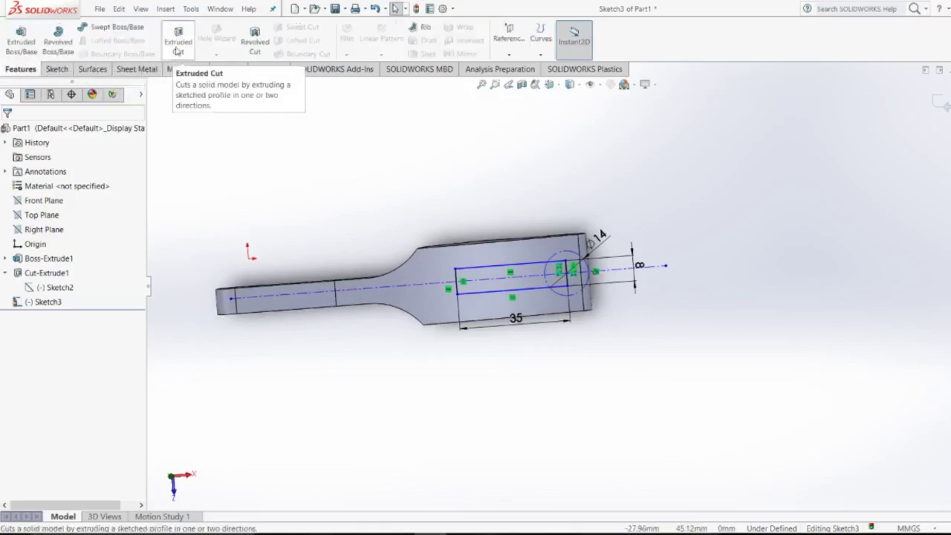
click(178, 36)
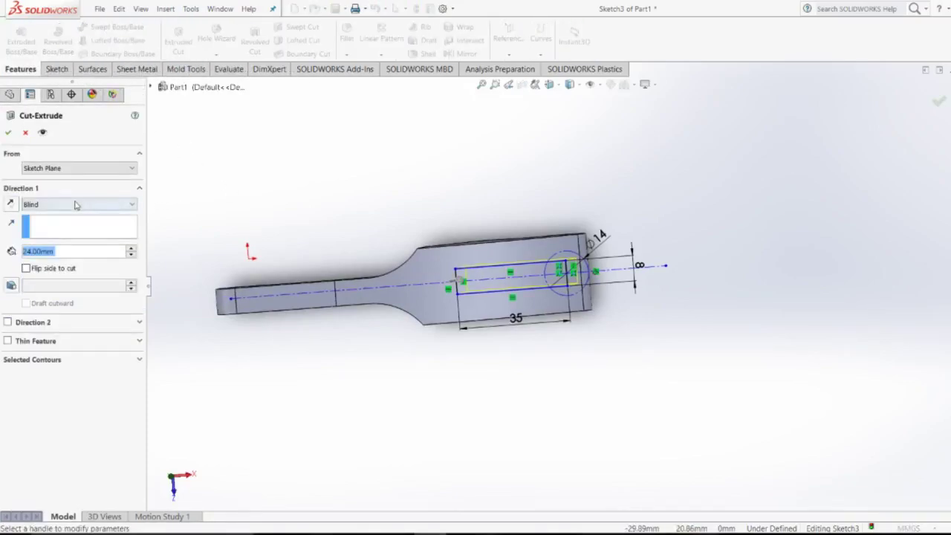
click(75, 205)
click(80, 231)
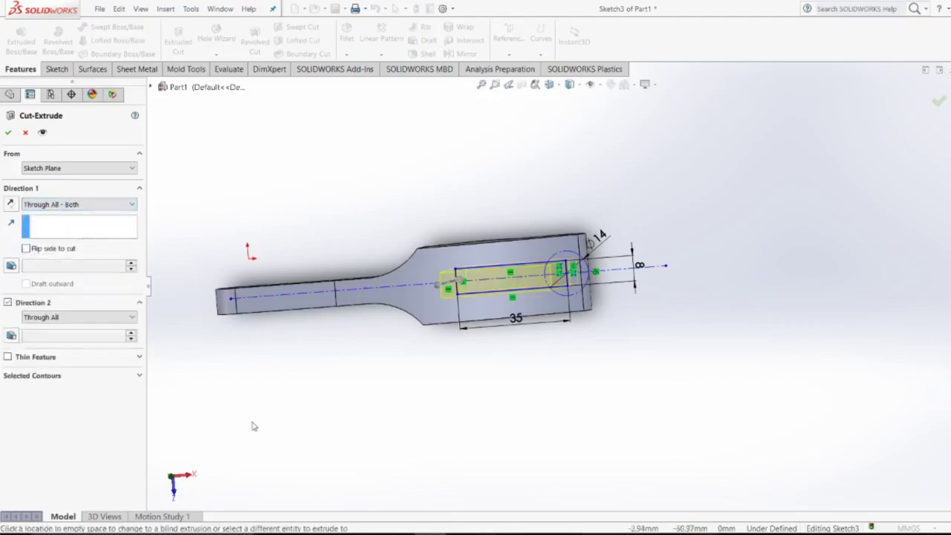
mouse_move(250, 364)
middle_down()
mouse_move(236, 137)
mouse_move(253, 138)
mouse_move(218, 132)
middle_up()
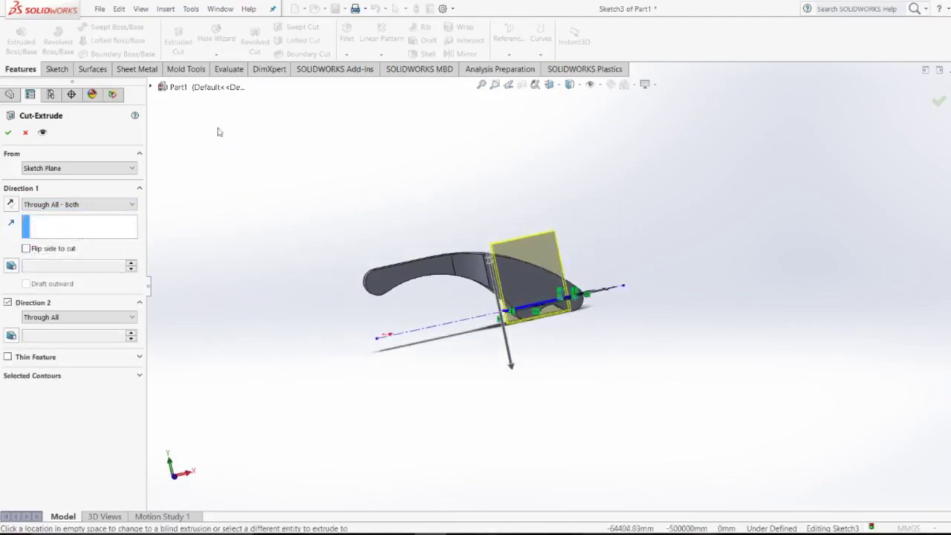
click(9, 132)
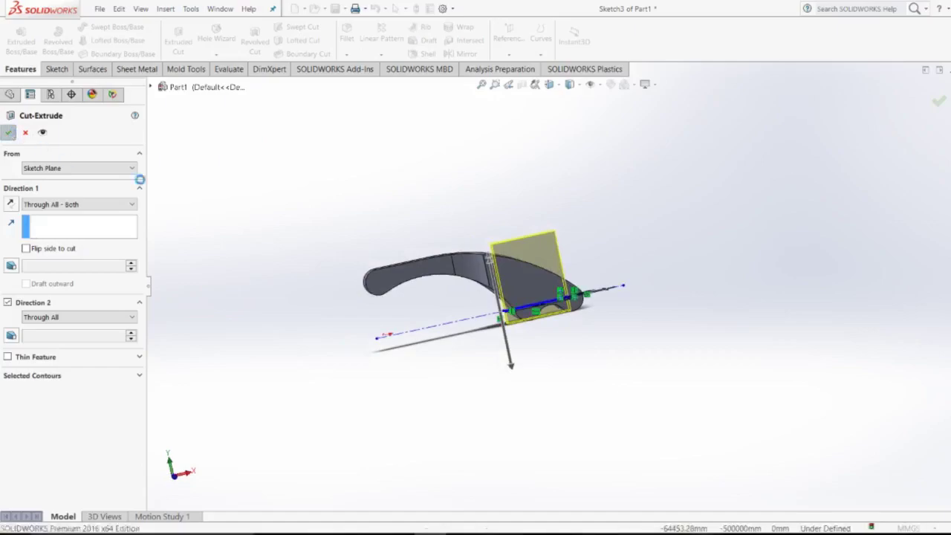
Open Sketch3 under Cut-Extrude2 for editing, viewed normal to the slot.
click(311, 196)
mouse_move(384, 208)
middle_down()
mouse_move(369, 360)
mouse_move(376, 387)
mouse_move(386, 340)
mouse_move(379, 221)
mouse_move(364, 416)
mouse_move(378, 439)
mouse_move(367, 432)
middle_up()
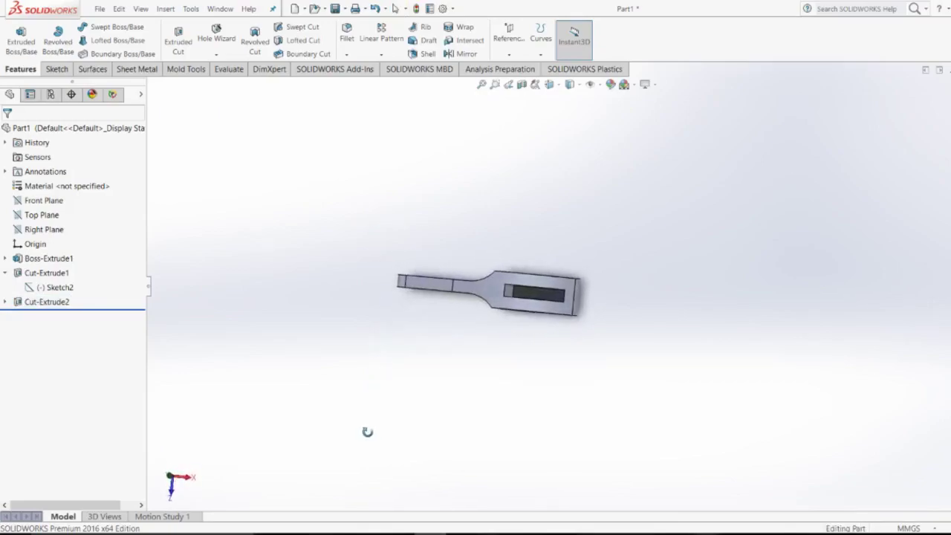
click(6, 302)
click(58, 317)
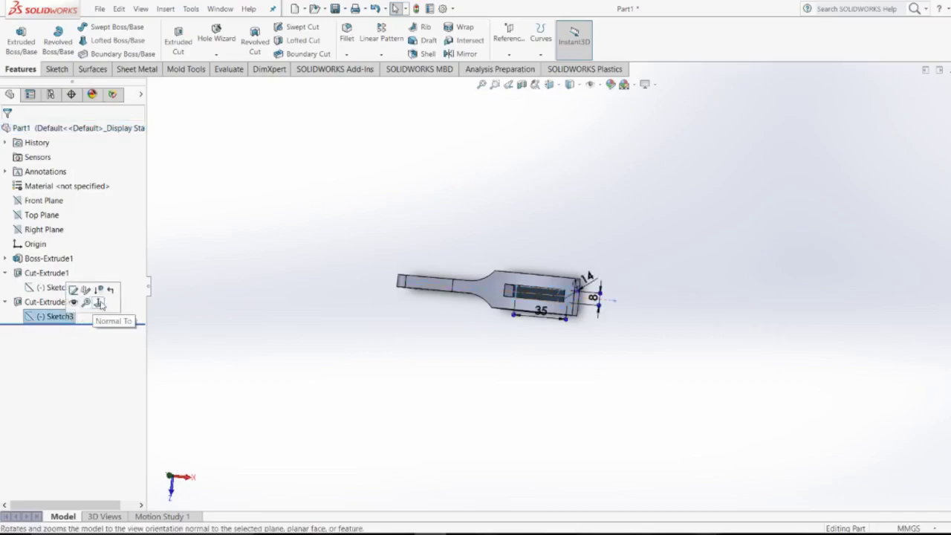
click(99, 303)
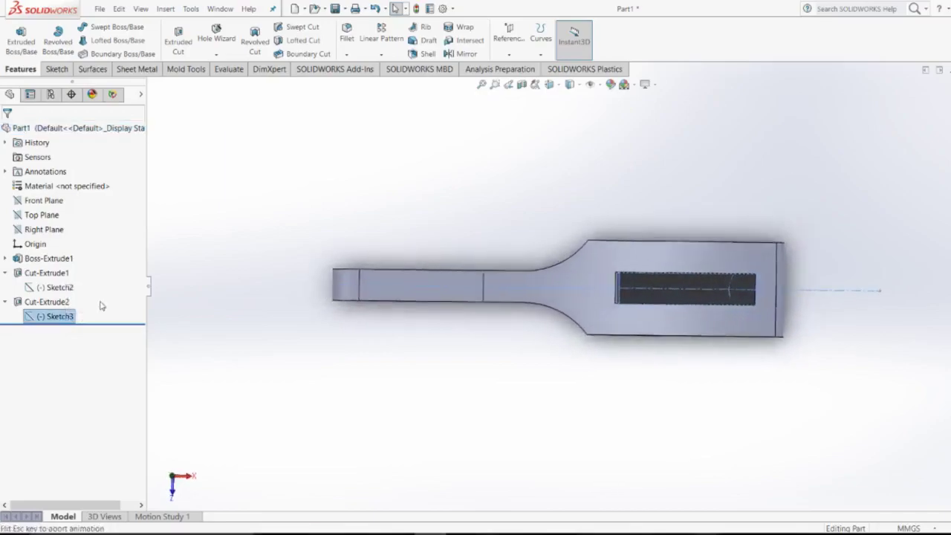
right_click(56, 319)
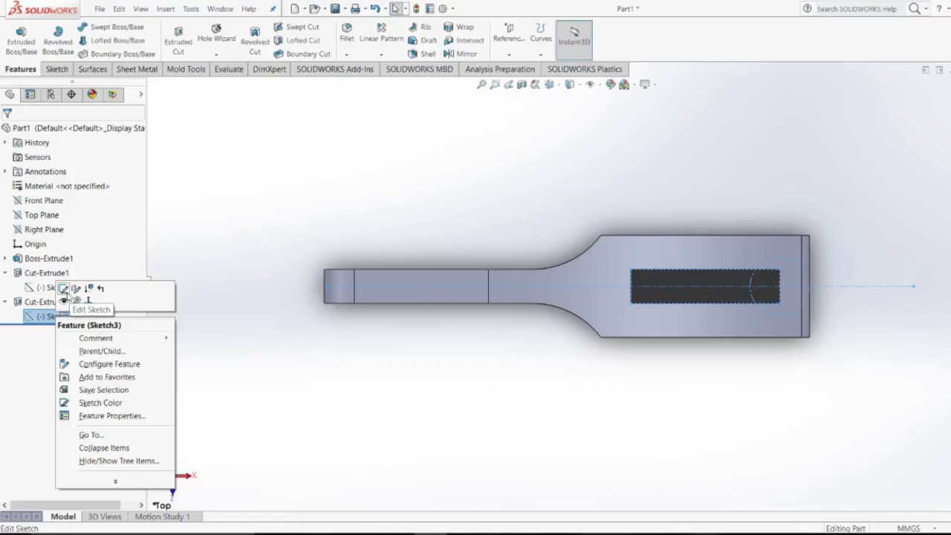
click(64, 290)
scroll(810, 290, down, 1)
scroll(810, 289, down, 1)
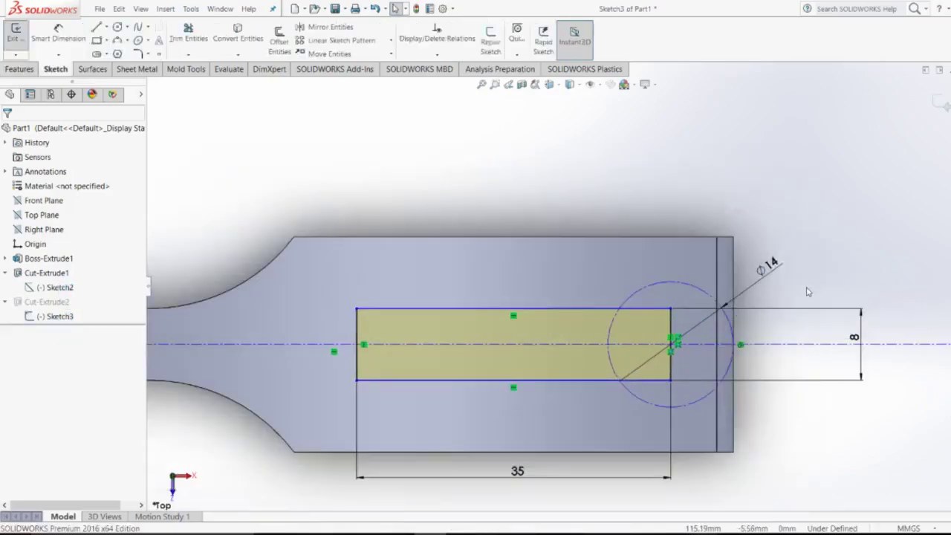
scroll(784, 290, down, 1)
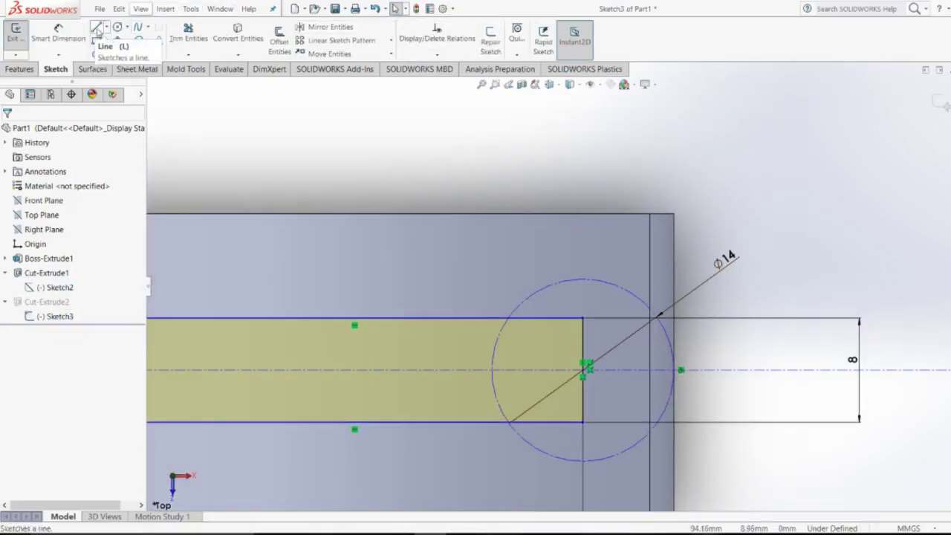
Extend the slot lines past the part end, trim the old end line, and rebuild.
click(98, 30)
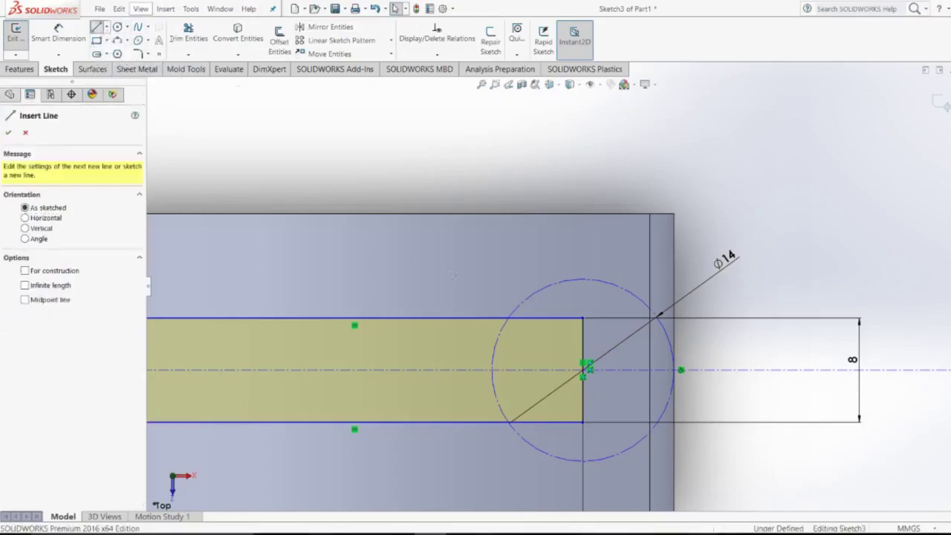
click(584, 321)
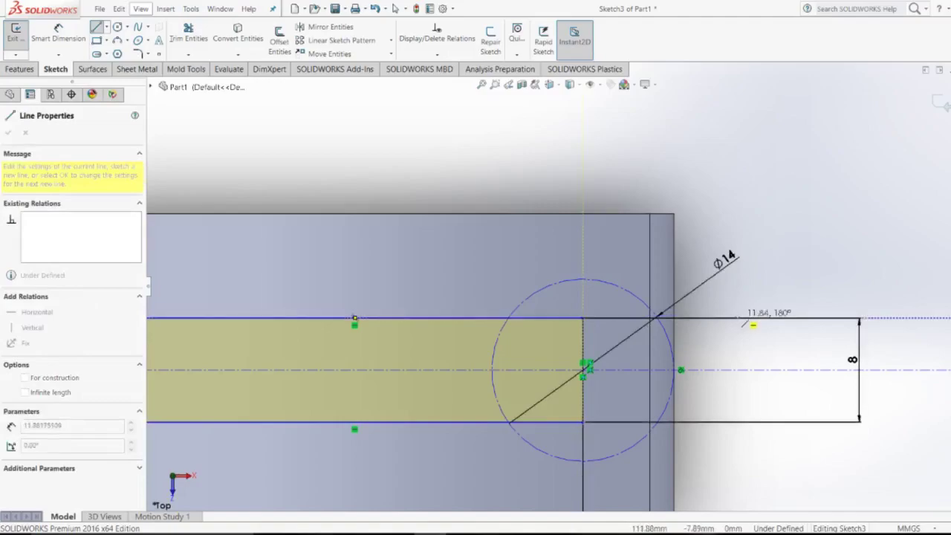
click(736, 318)
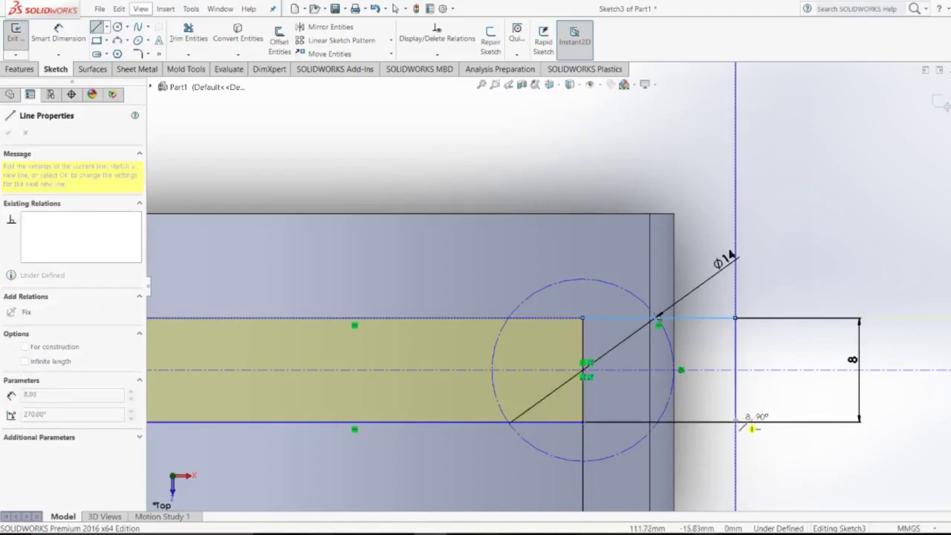
click(736, 423)
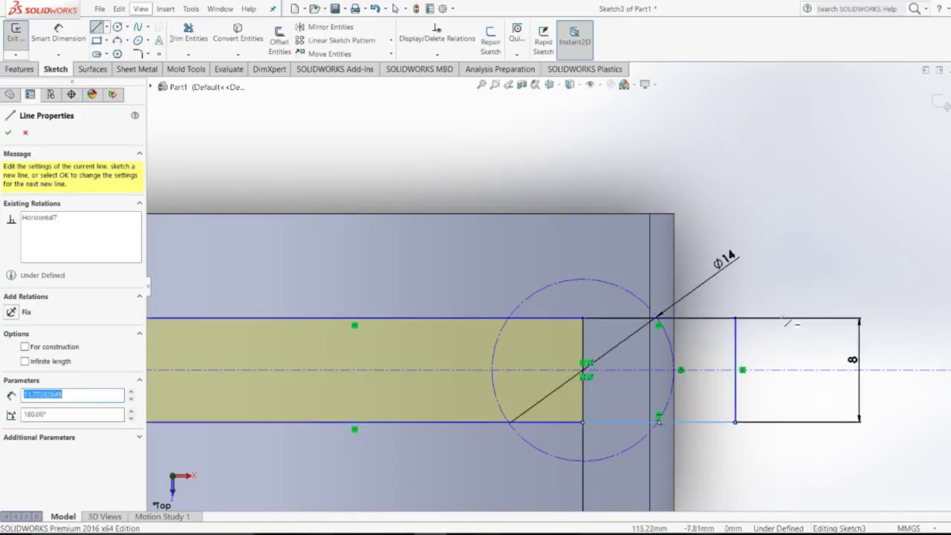
key(Escape)
click(700, 422)
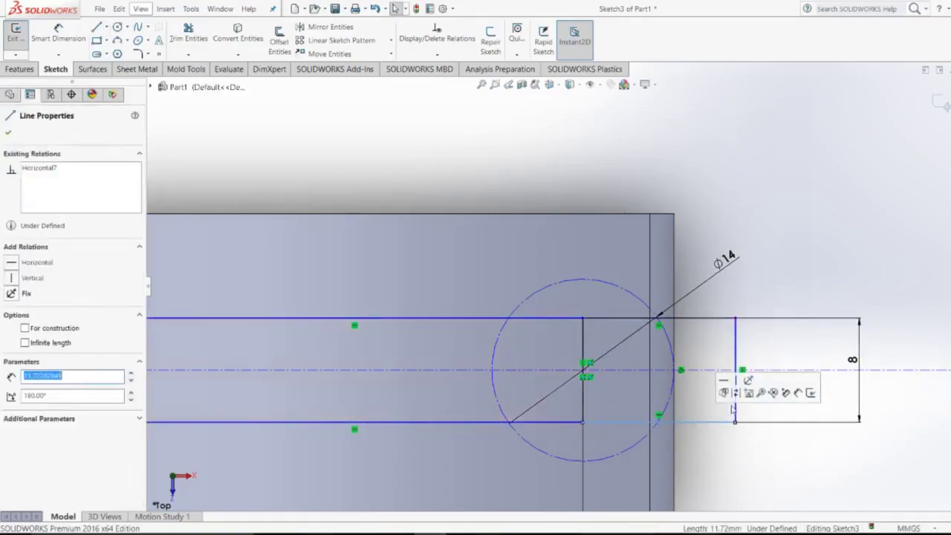
key(Escape)
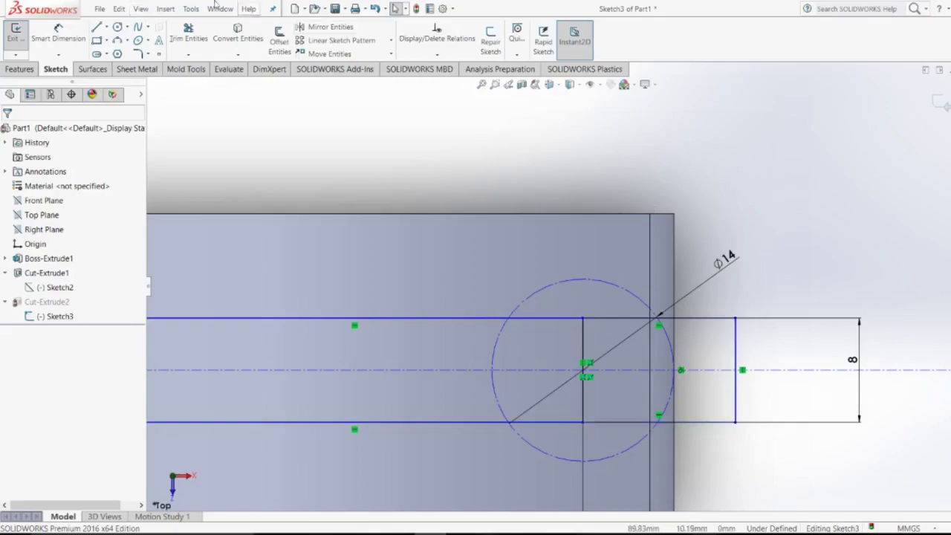
click(189, 33)
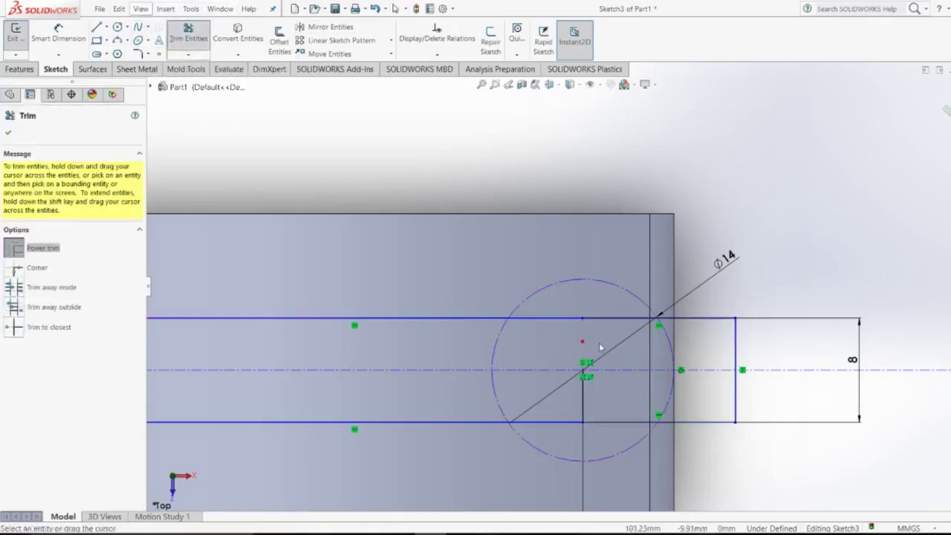
drag(600, 347, 590, 388)
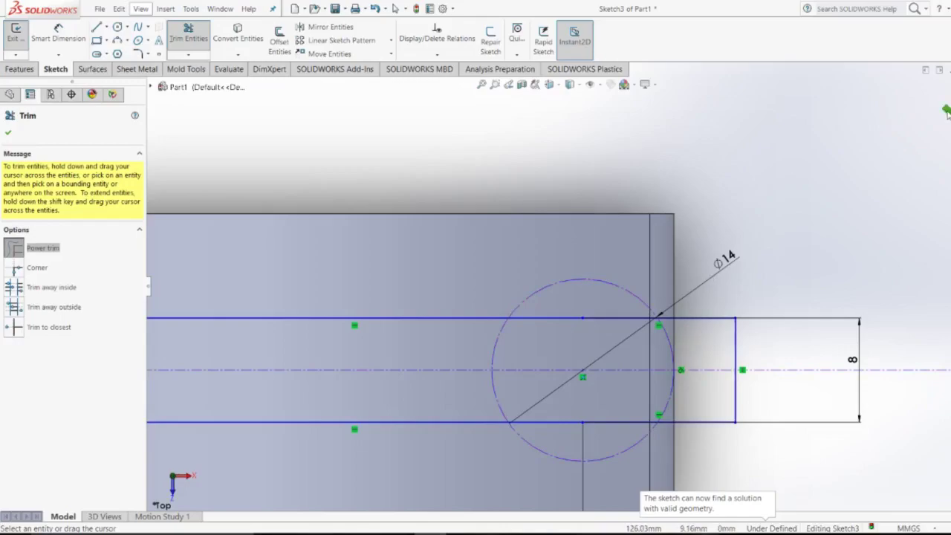
click(947, 110)
click(946, 108)
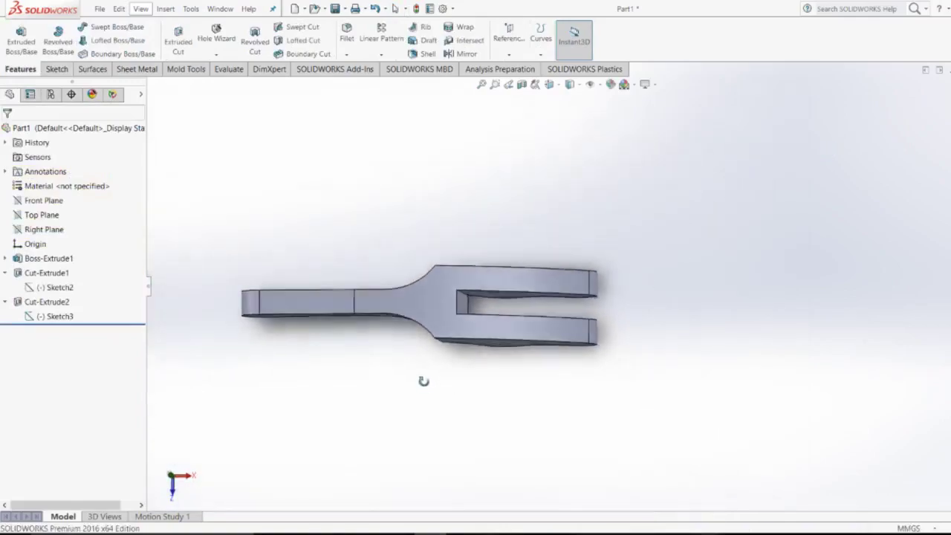
Orbit the lever into a tilted 3D view to inspect the open fork.
mouse_move(423, 382)
middle_down()
mouse_move(443, 172)
mouse_move(335, 310)
mouse_move(280, 302)
mouse_move(261, 215)
mouse_move(222, 147)
mouse_move(319, 403)
mouse_move(525, 333)
mouse_move(688, 333)
mouse_move(816, 254)
mouse_move(260, 263)
mouse_move(401, 334)
mouse_move(442, 410)
mouse_move(416, 450)
mouse_move(434, 471)
mouse_move(527, 465)
mouse_move(658, 404)
mouse_move(631, 404)
middle_up()
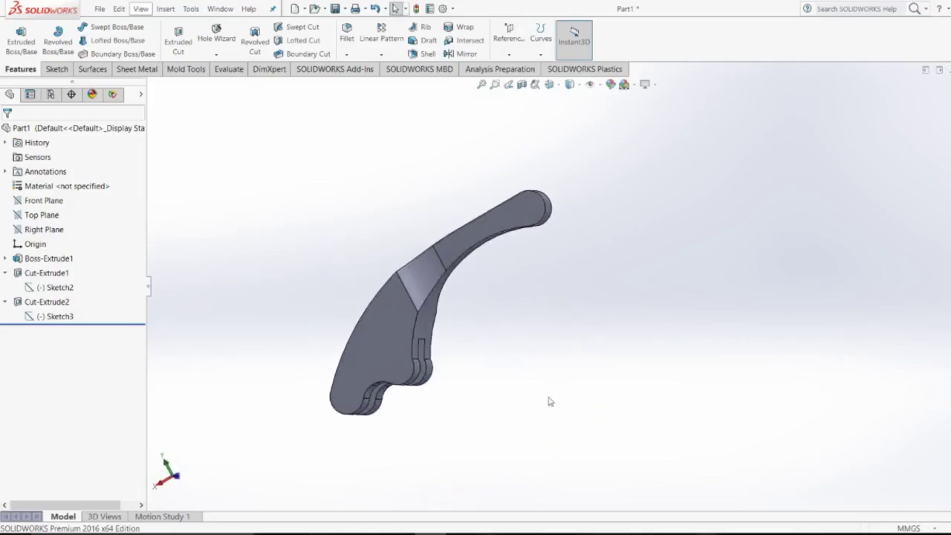
key(alt+Tab)
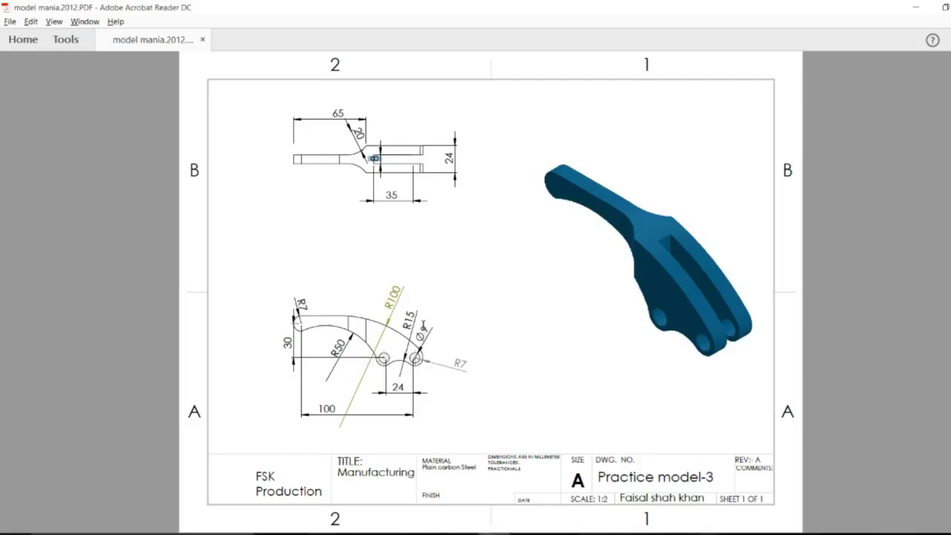
key(alt+Tab)
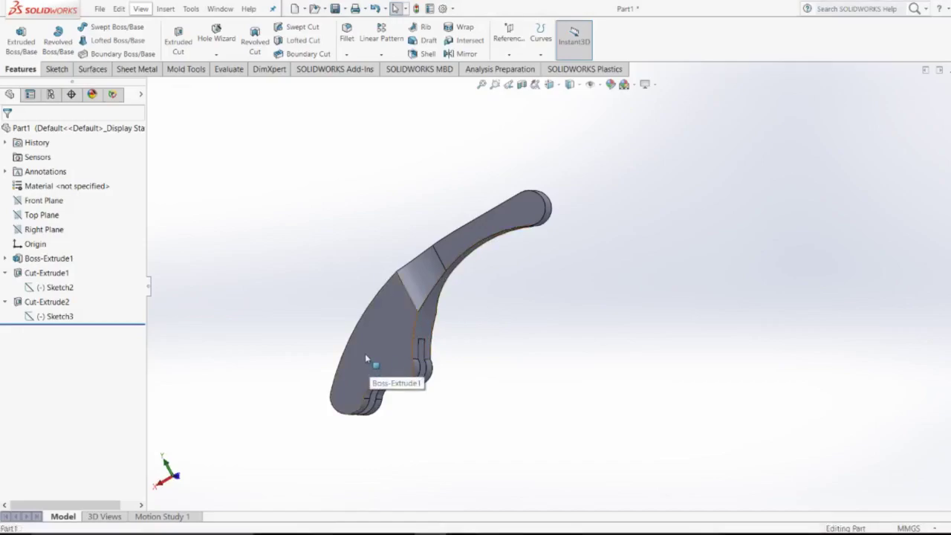
On the lever's side face, sketch circles centred in the left and right lower lobes.
click(365, 355)
click(443, 325)
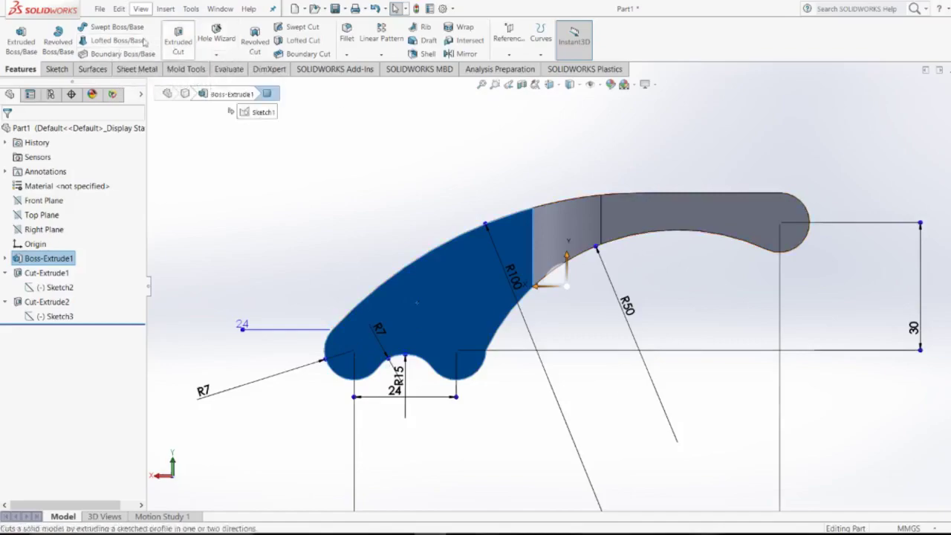
click(56, 68)
click(117, 27)
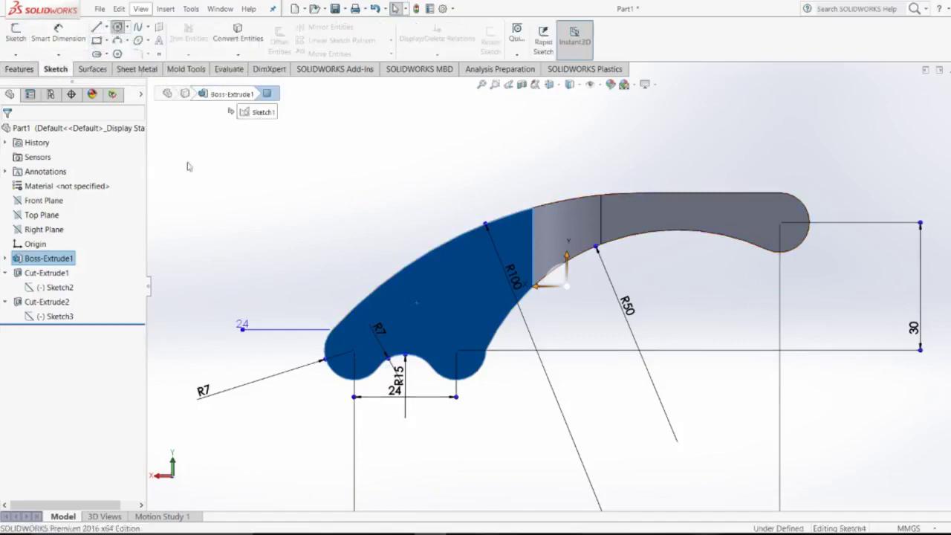
click(355, 350)
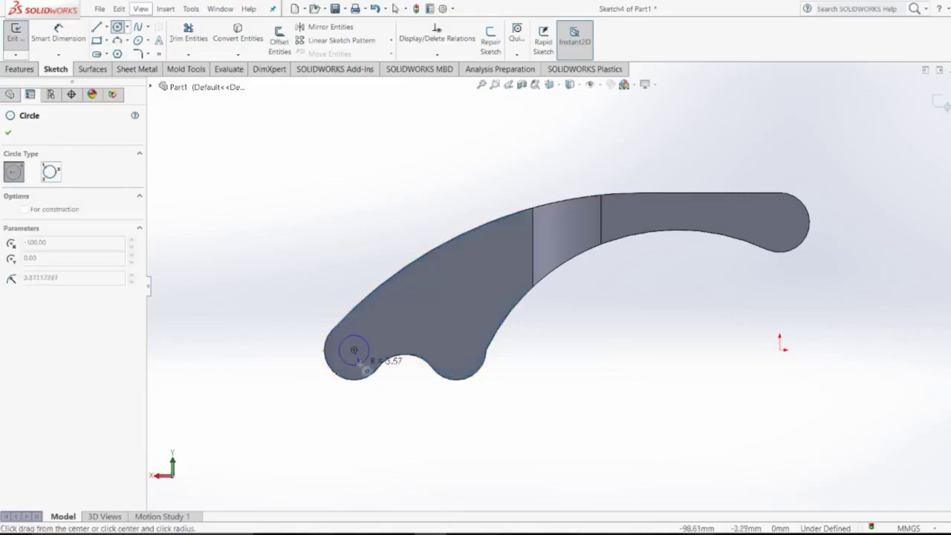
click(364, 361)
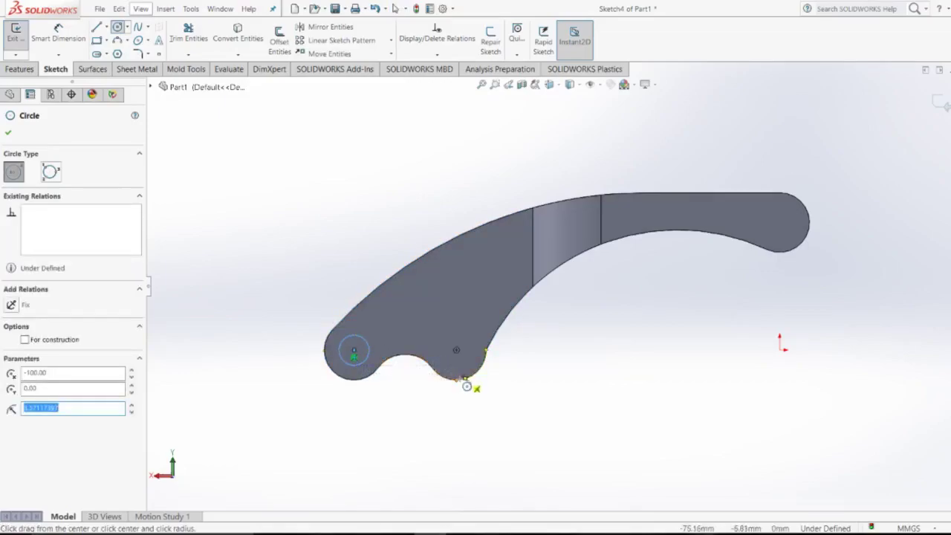
click(456, 351)
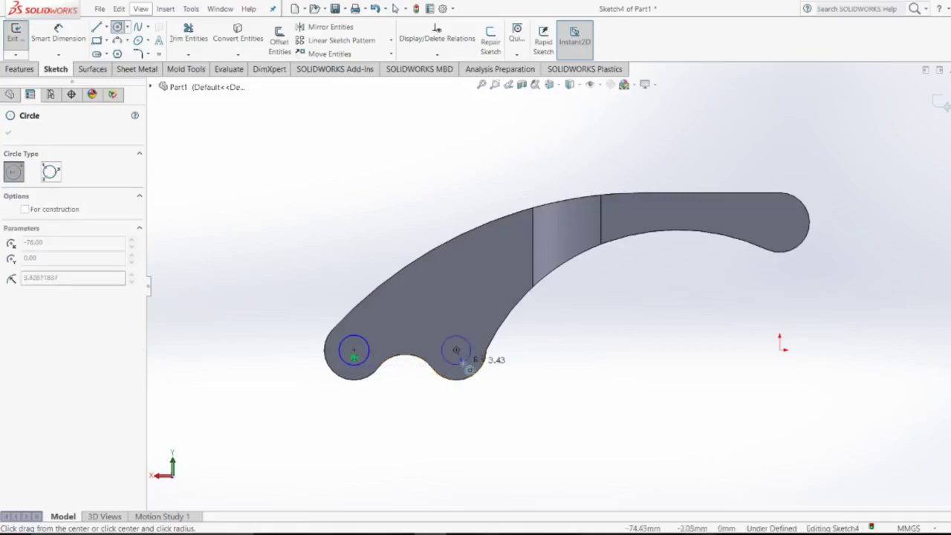
click(469, 362)
key(Escape)
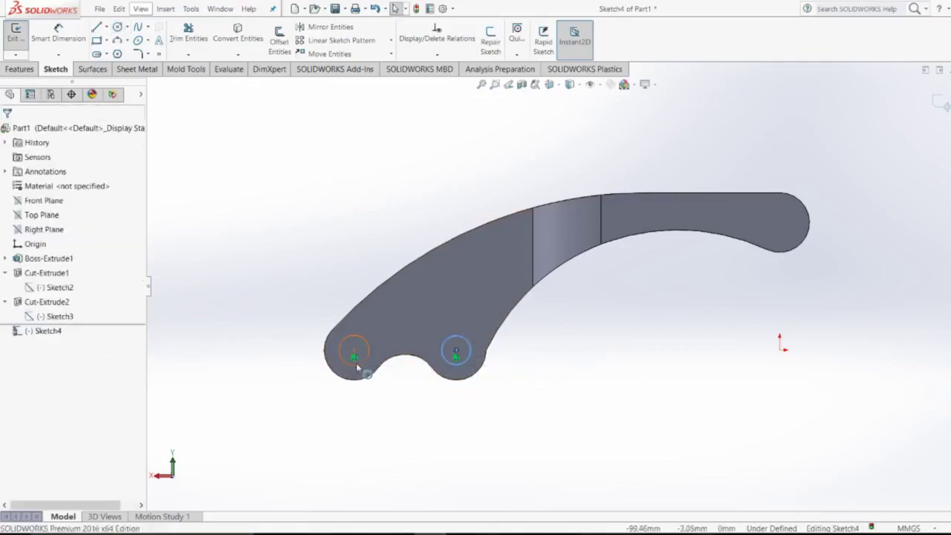
Make the two circles equal and dimension their diameter to 9 mm.
ctrl+click(356, 367)
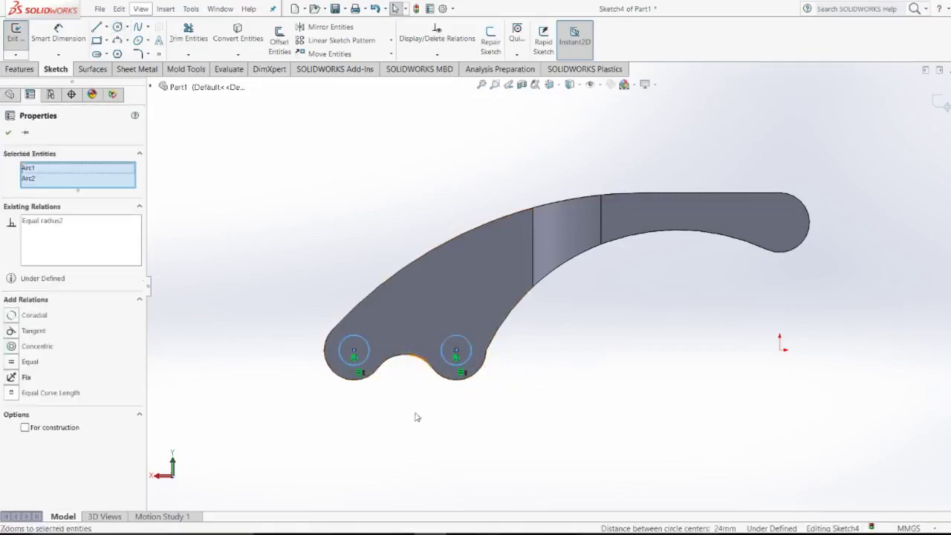
click(407, 436)
right_drag(428, 467, 429, 434)
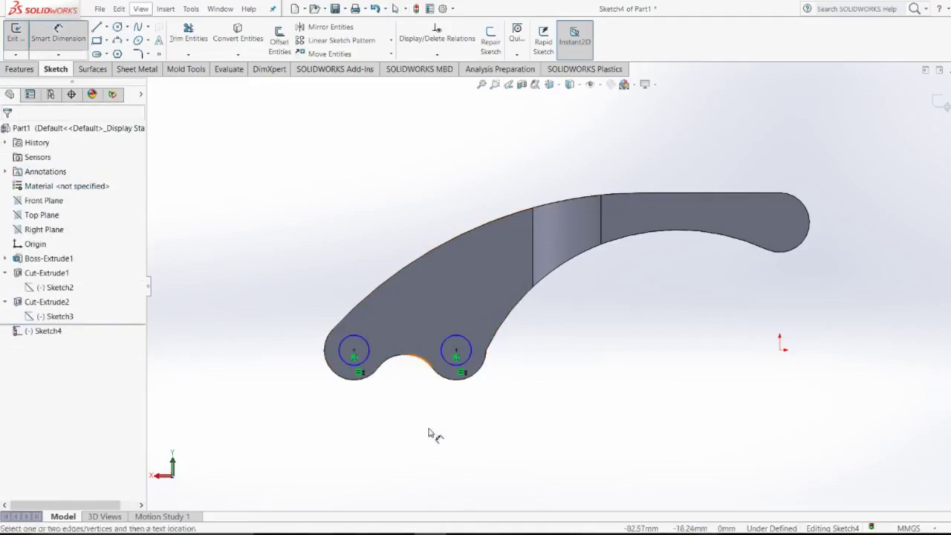
click(346, 362)
click(306, 330)
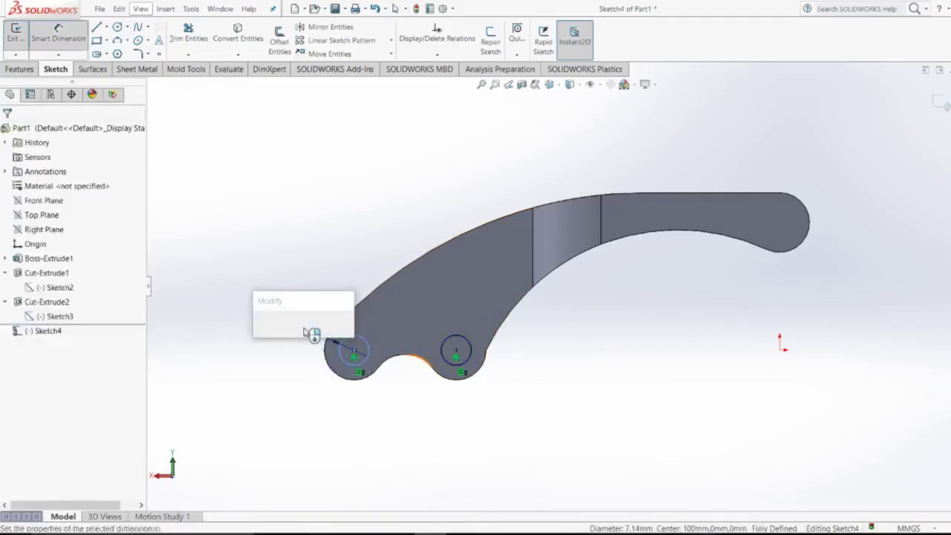
text(9)
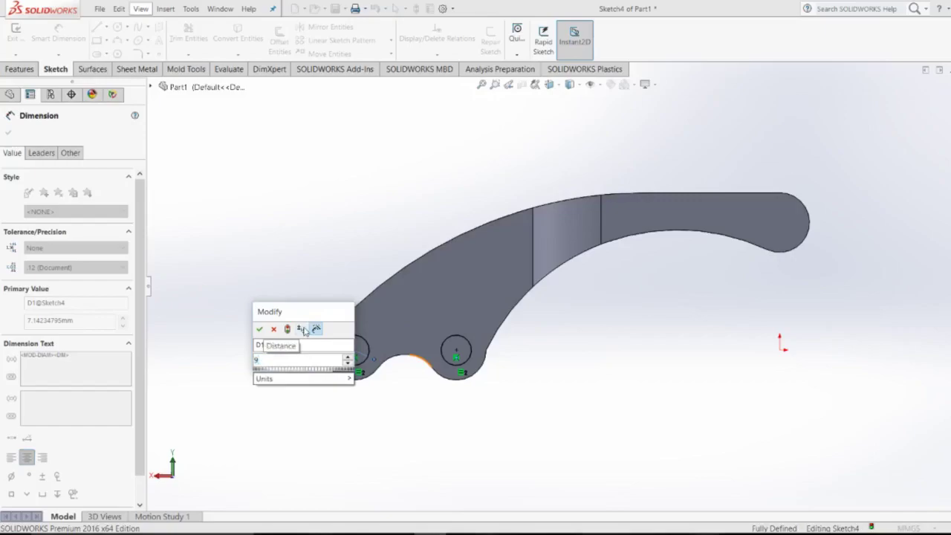
key(Return)
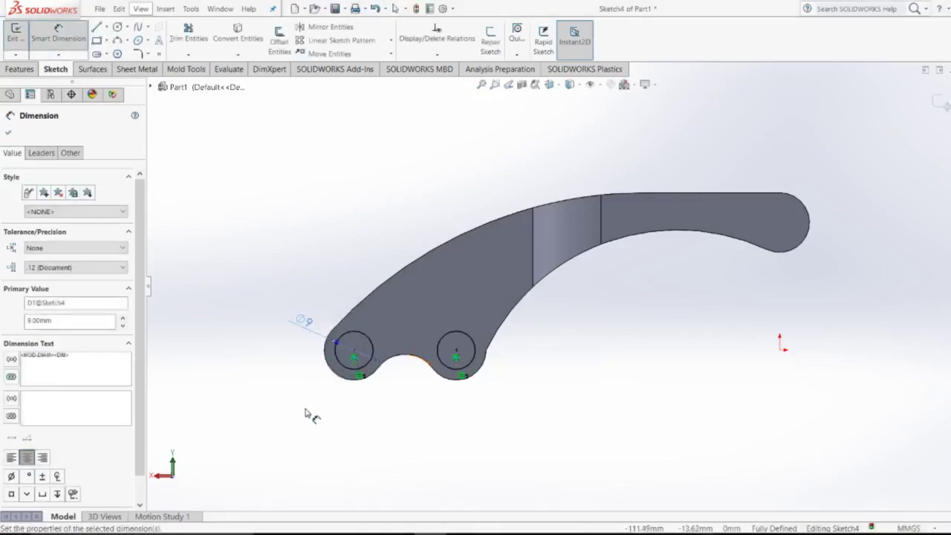
key(Escape)
key(alt+Tab)
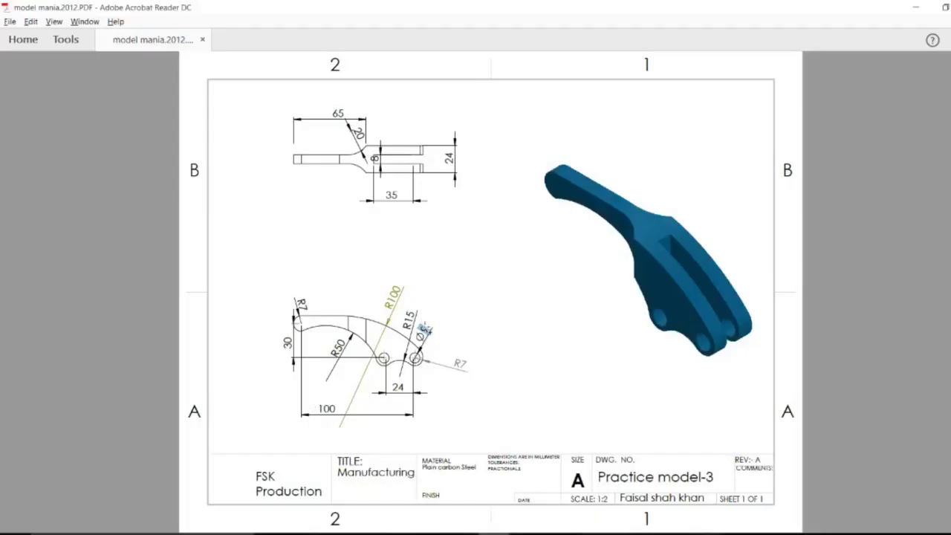
key(alt+Tab)
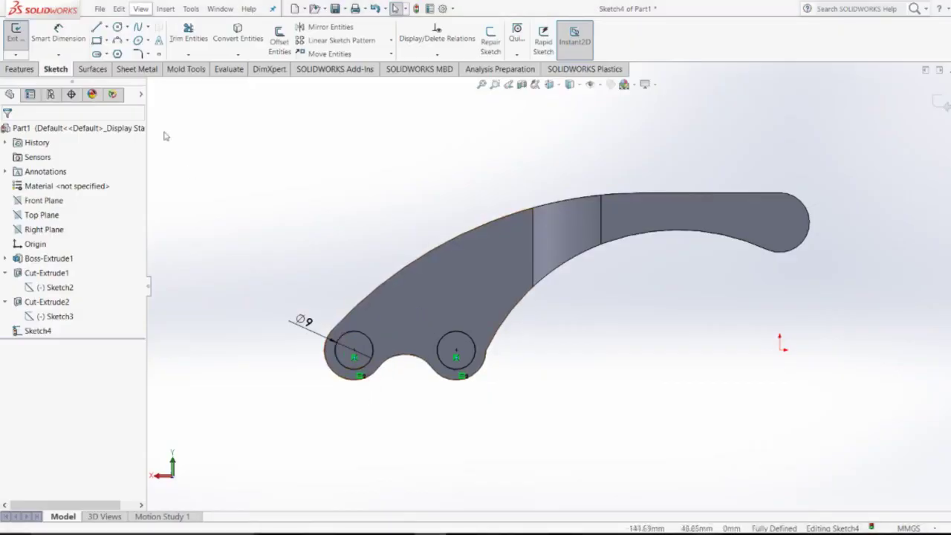
Cut the two Ø9 circles Through All - Both as Cut-Extrude3.
click(19, 69)
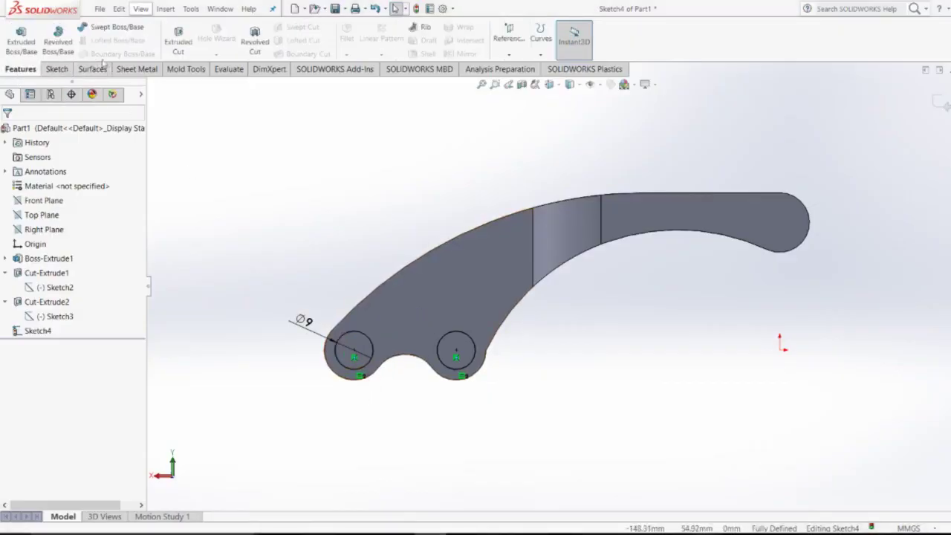
click(178, 36)
click(66, 205)
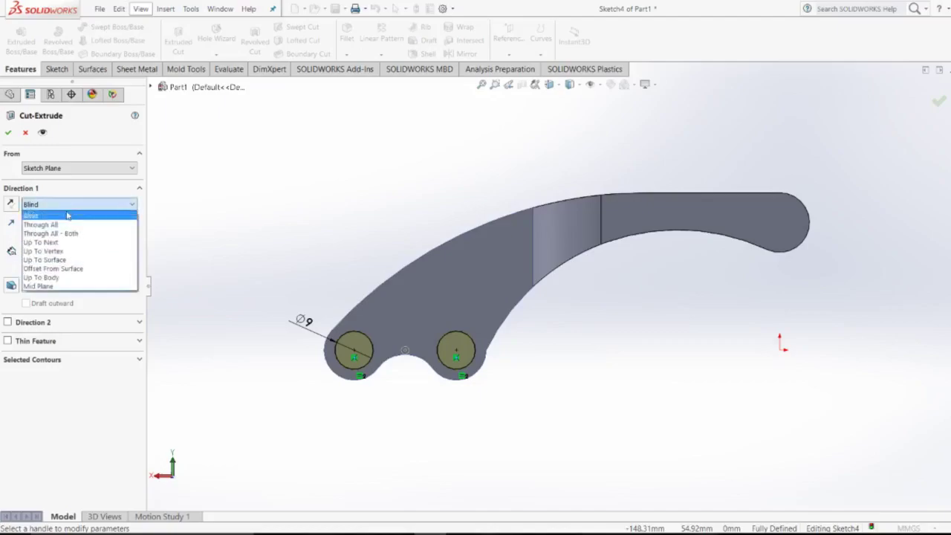
click(52, 230)
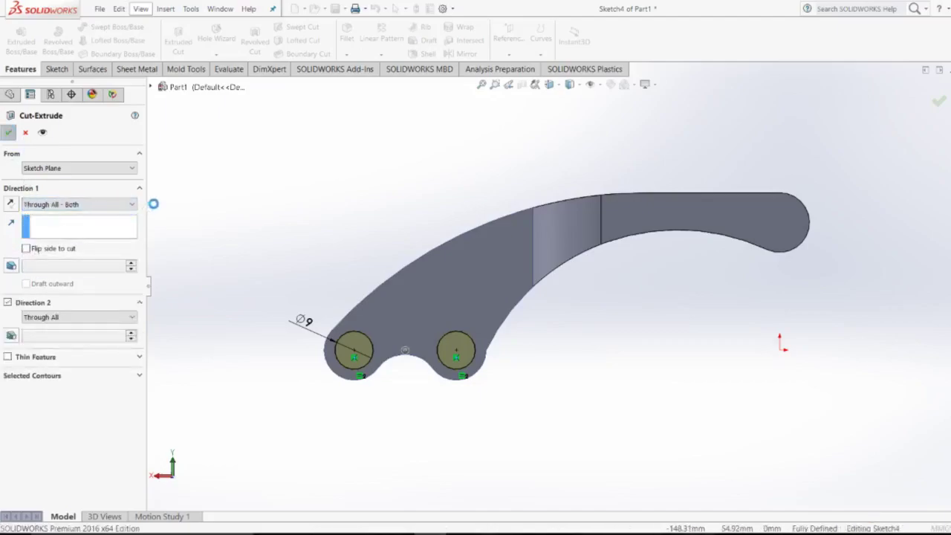
key(Return)
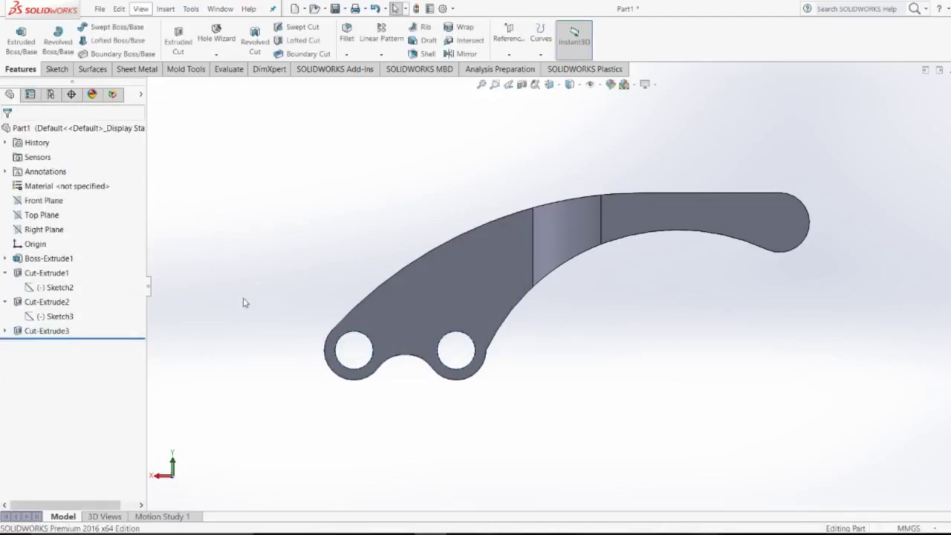
key(f)
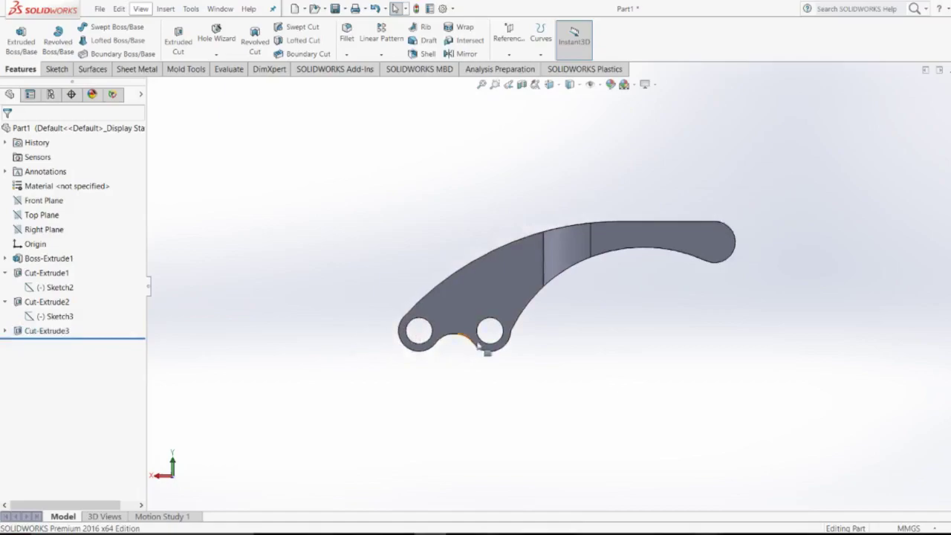
mouse_move(477, 343)
middle_down()
mouse_move(447, 207)
mouse_move(590, 372)
mouse_move(714, 395)
mouse_move(677, 453)
mouse_move(671, 431)
mouse_move(557, 421)
mouse_move(478, 429)
mouse_move(454, 398)
mouse_move(484, 412)
middle_up()
Check the material note in the reference drawing PDF.
key(alt+Tab)
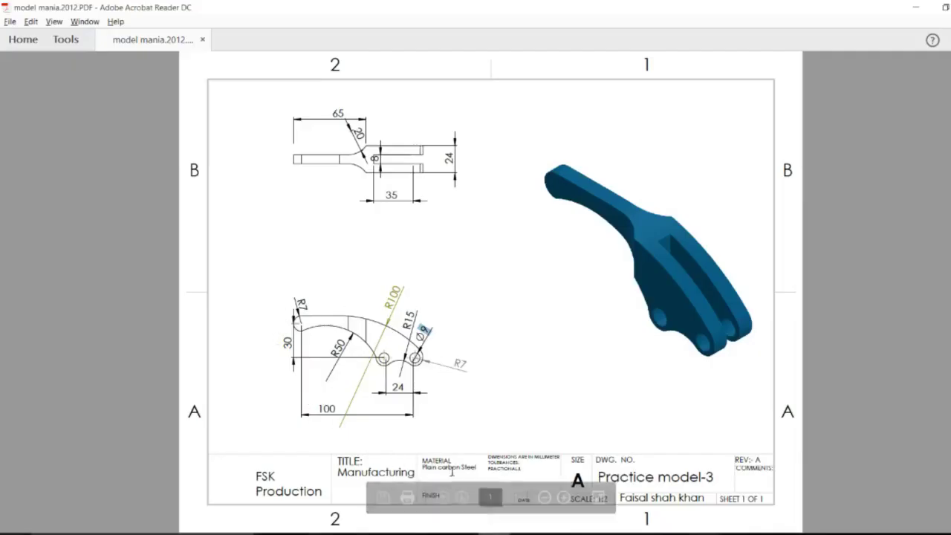
drag(416, 466, 428, 469)
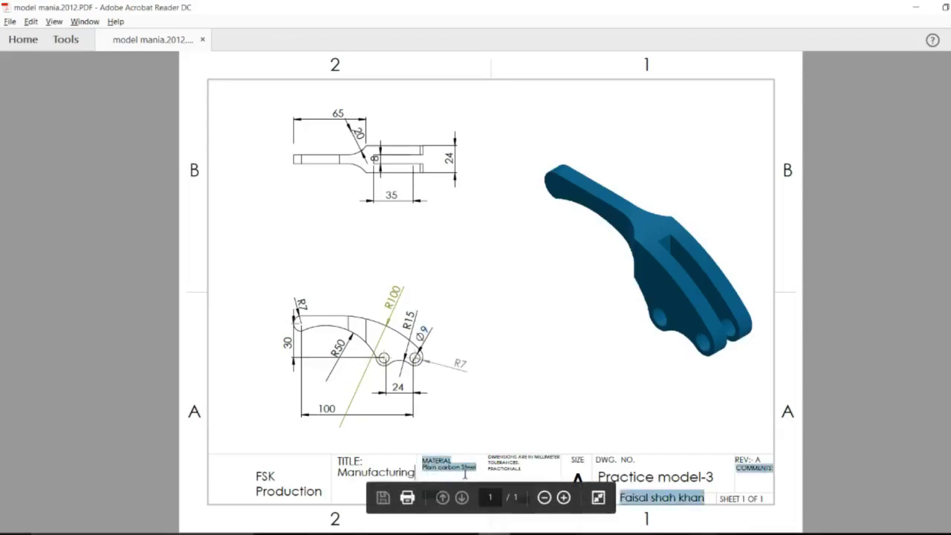
key(alt+Tab)
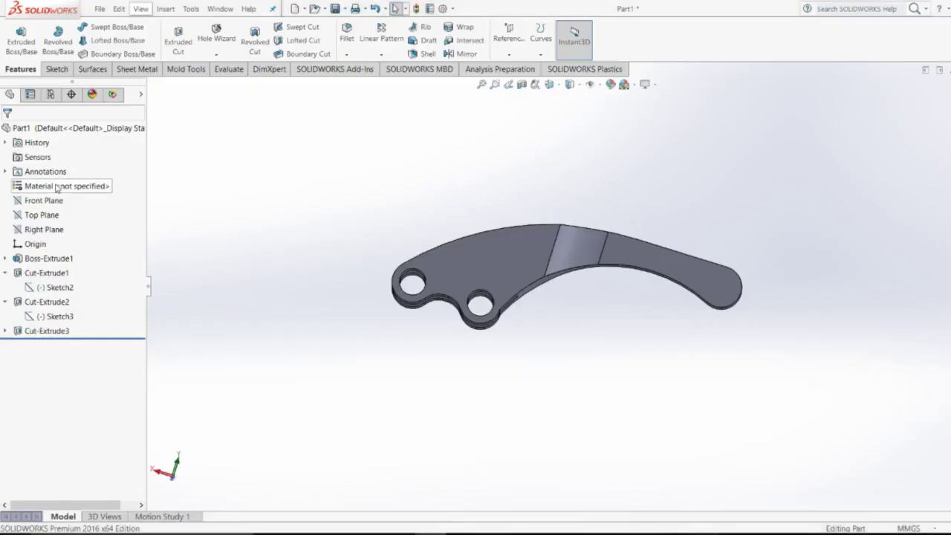
Assign Plain Carbon Steel from the Steel library as the part's material.
right_click(57, 189)
click(93, 194)
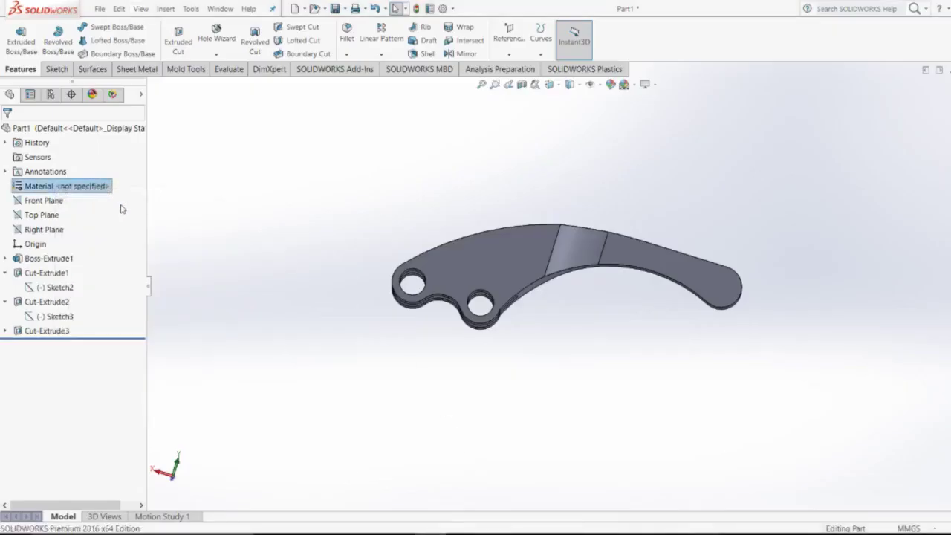
scroll(331, 289, down, 1)
scroll(336, 312, down, 2)
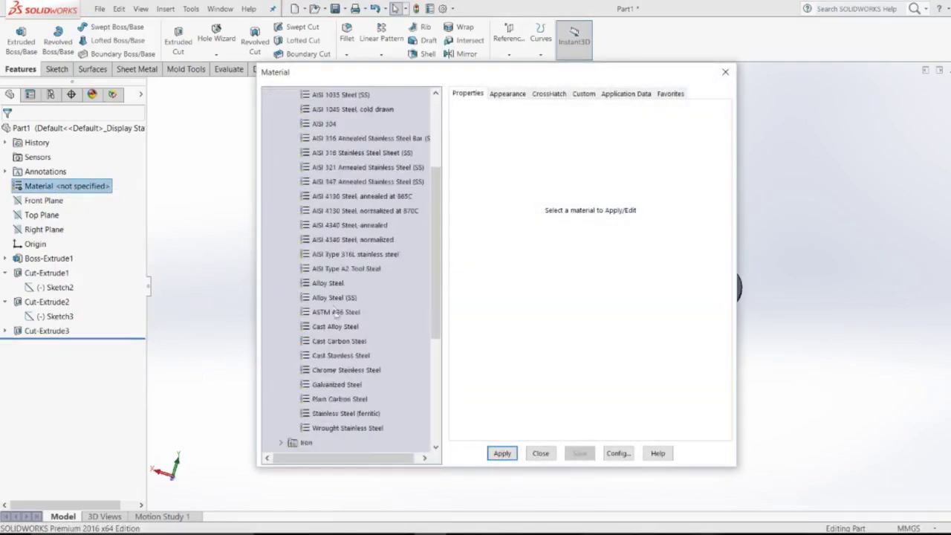
click(362, 402)
click(502, 454)
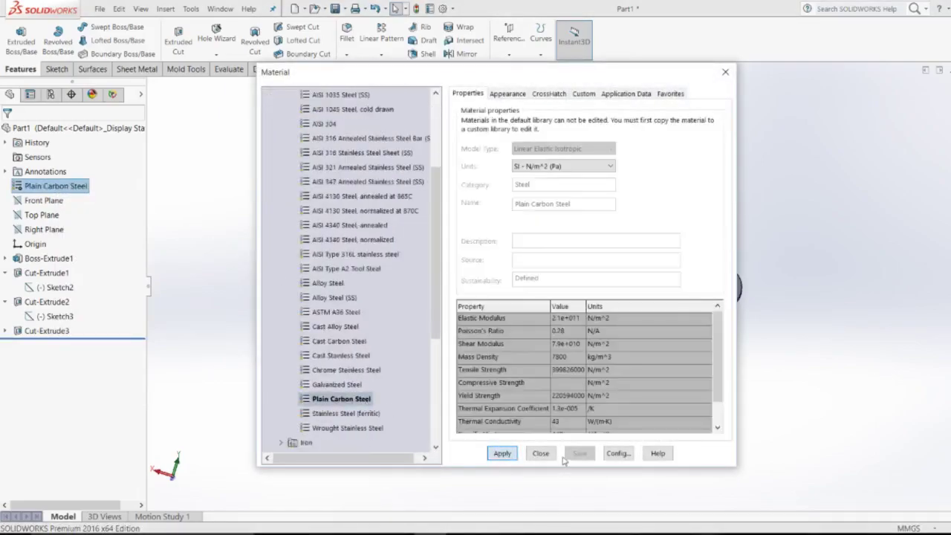
click(550, 455)
mouse_move(545, 364)
middle_down()
mouse_move(546, 459)
mouse_move(534, 409)
middle_up()
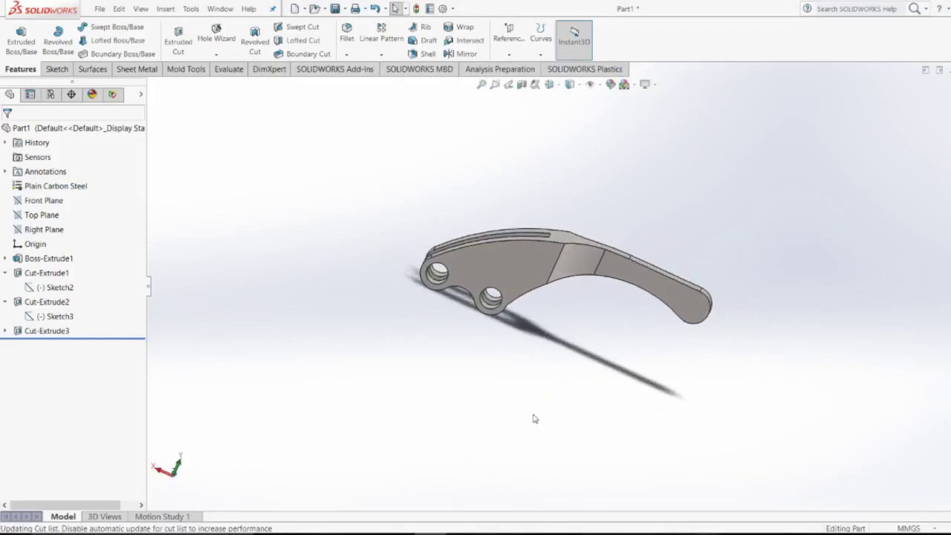
Start a 3 mm fillet and select the first two faces on the lever's flat side.
click(381, 54)
click(346, 54)
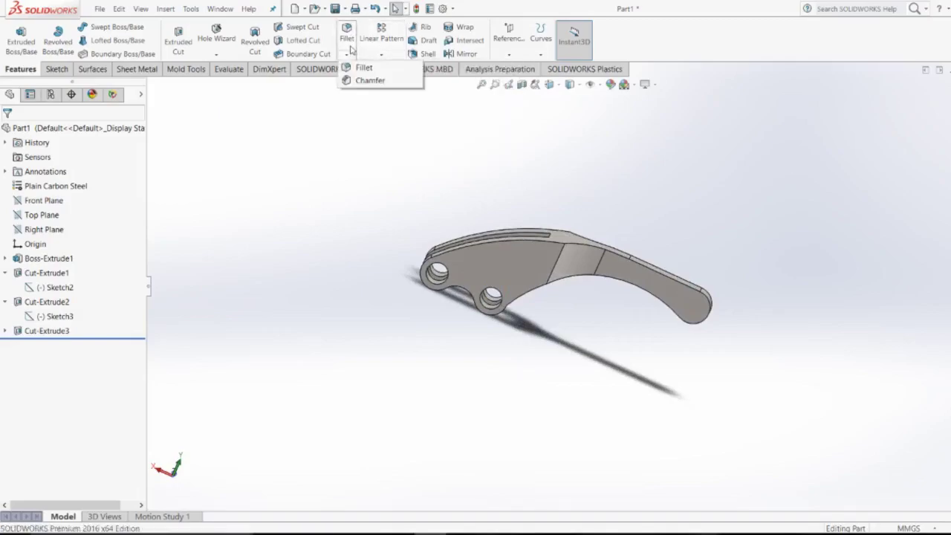
click(355, 67)
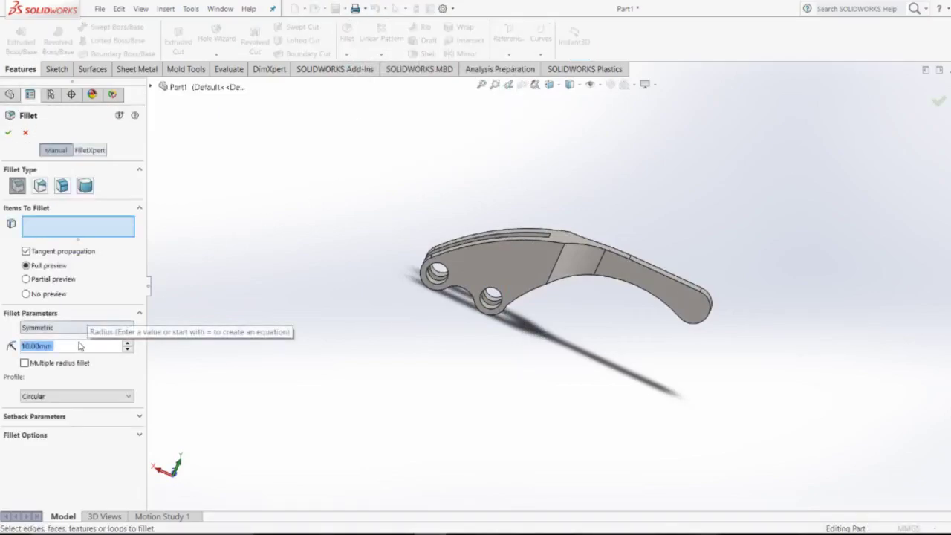
text(3)
key(Return)
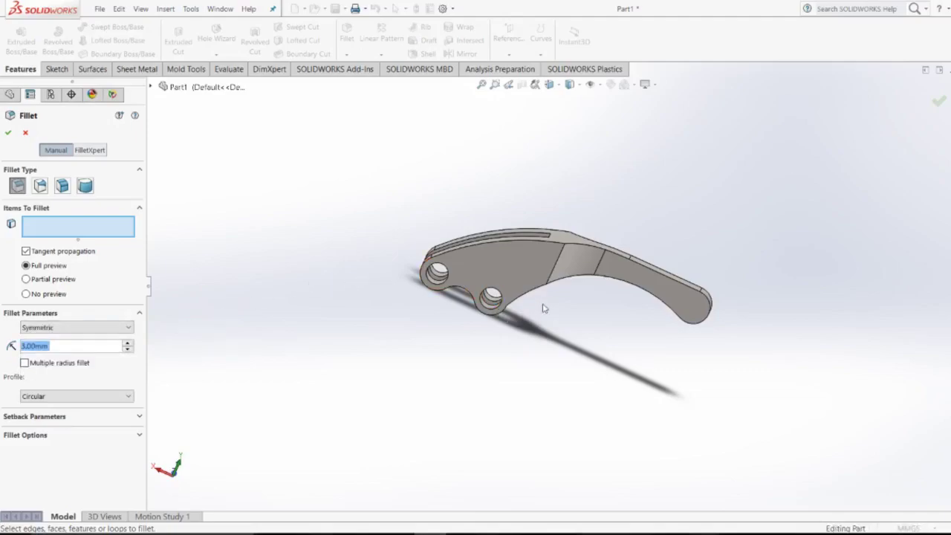
middle_drag(550, 322, 511, 301)
middle_drag(311, 311, 306, 374)
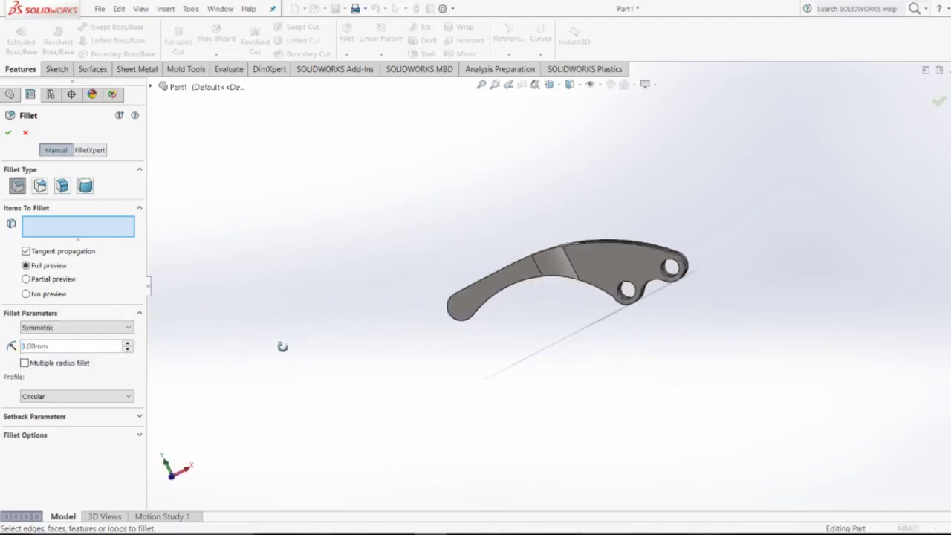
click(607, 276)
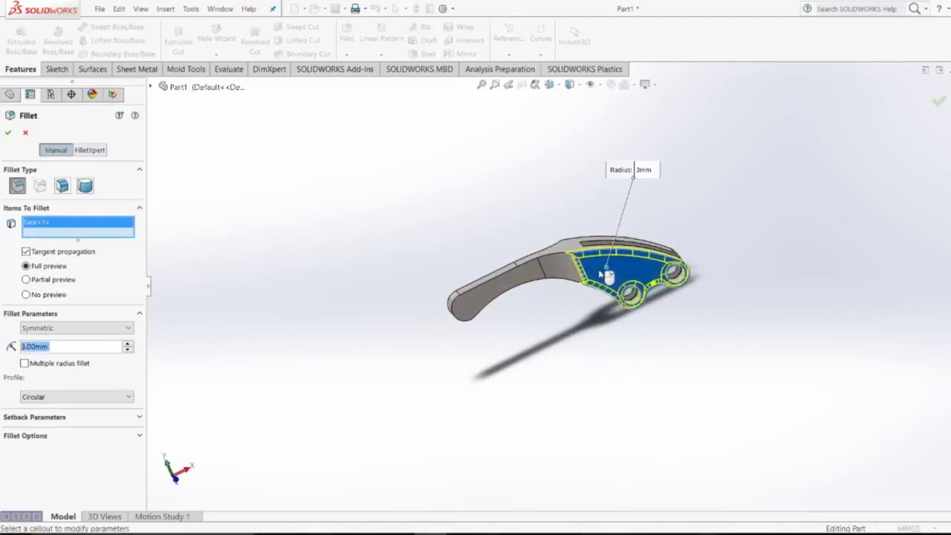
click(529, 281)
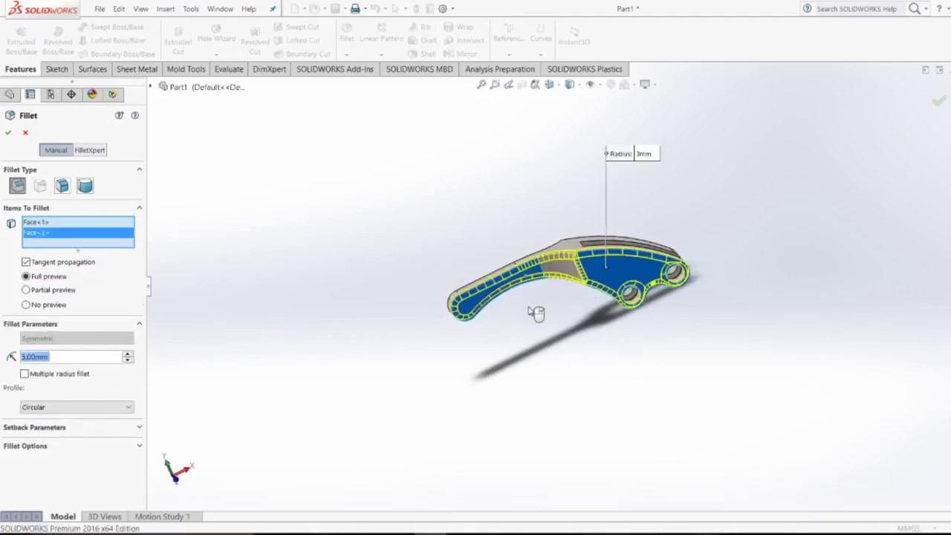
Add the remaining four faces from other angles and apply Fillet1.
middle_drag(536, 312, 314, 393)
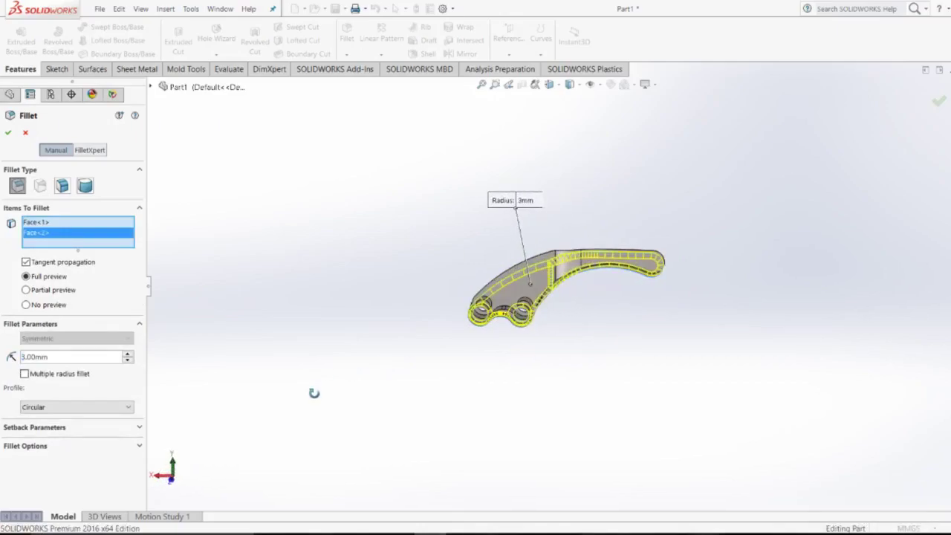
click(529, 294)
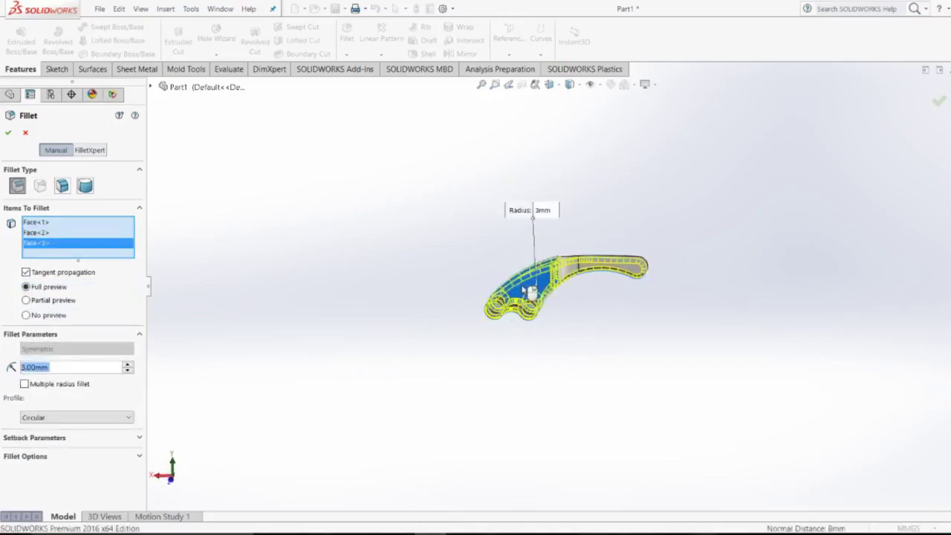
click(598, 271)
scroll(583, 303, down, 1)
scroll(577, 294, down, 1)
scroll(569, 296, down, 3)
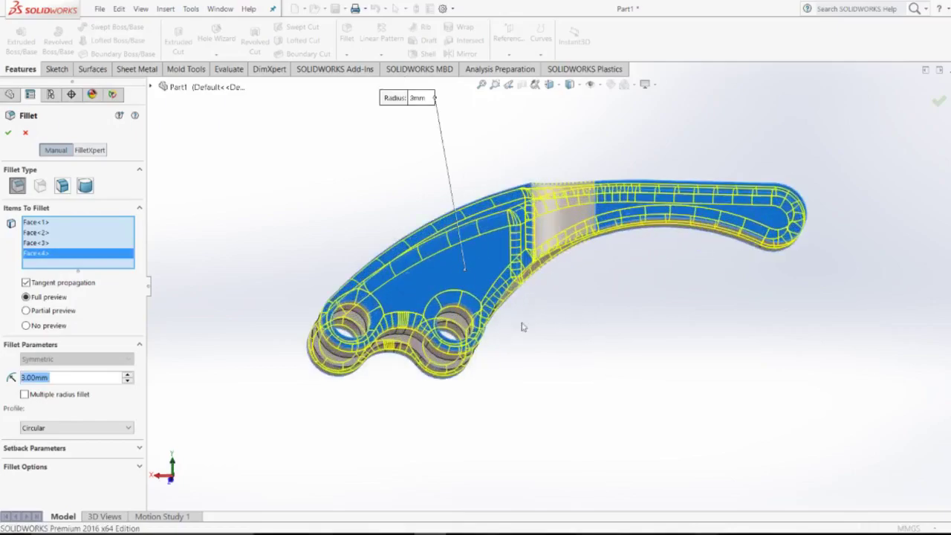
middle_drag(530, 334, 631, 363)
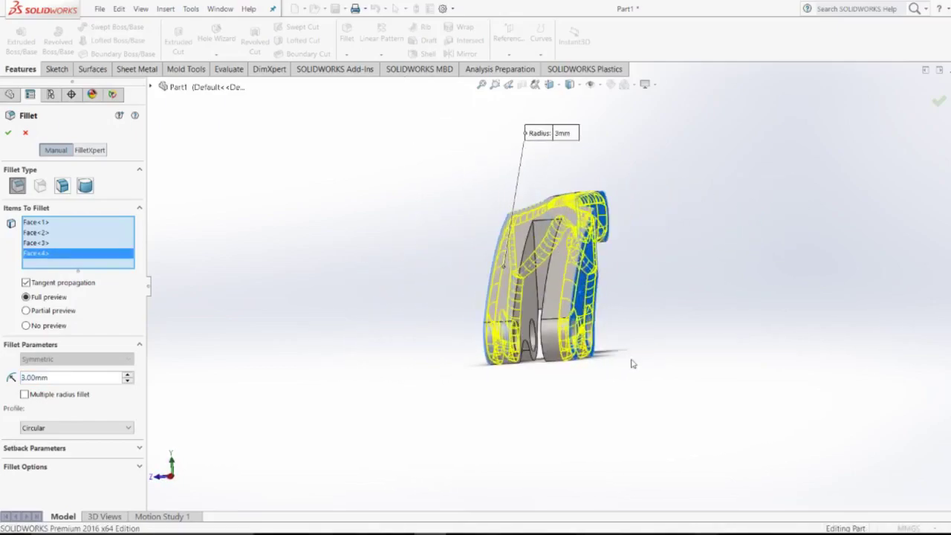
click(531, 299)
mouse_move(500, 308)
middle_down()
mouse_move(446, 304)
mouse_move(594, 300)
middle_up()
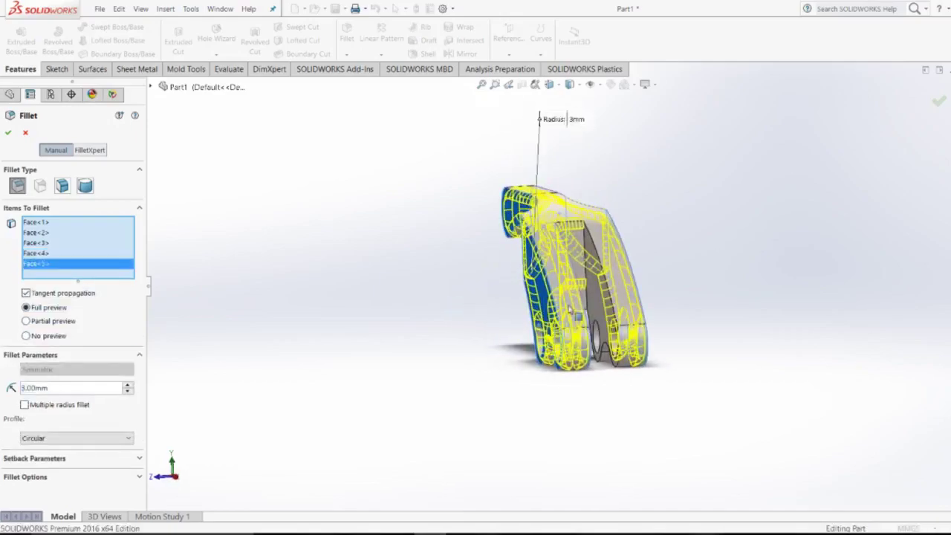
click(594, 298)
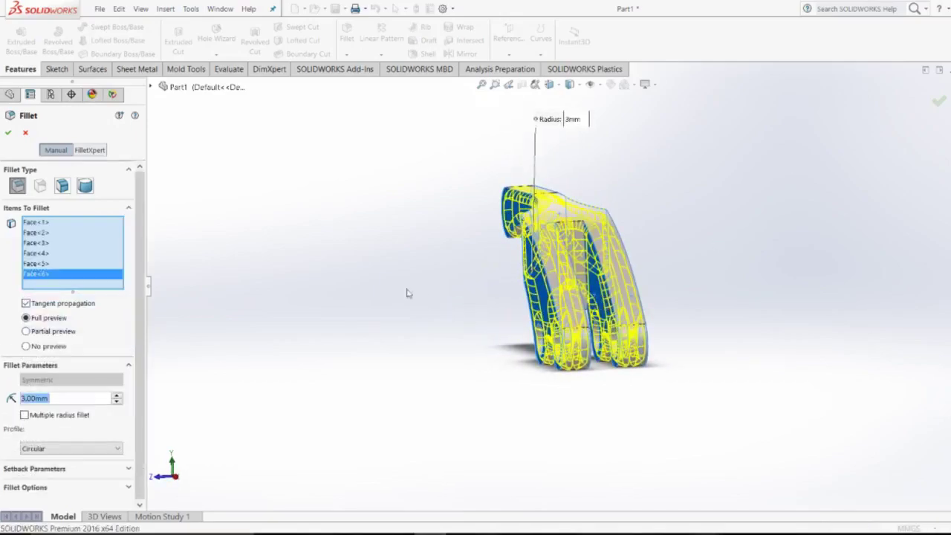
click(8, 135)
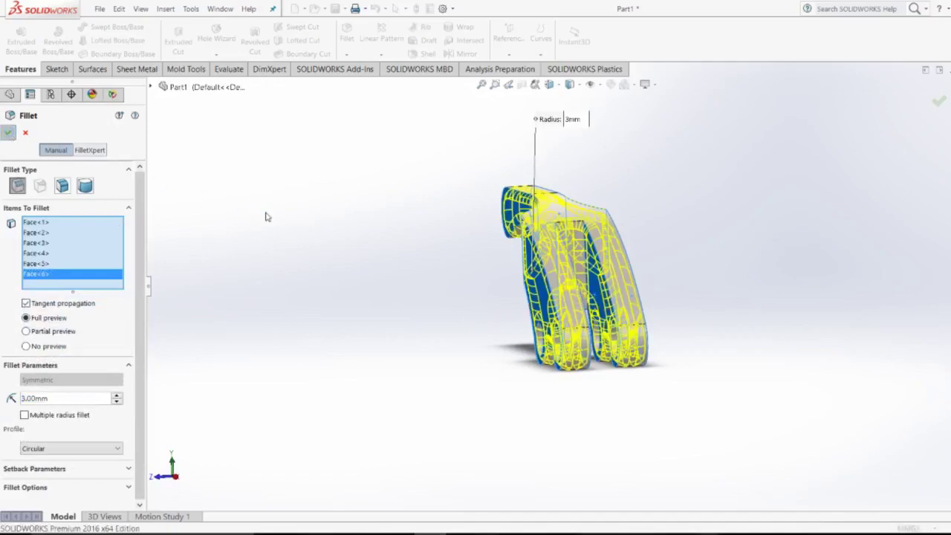
mouse_move(385, 293)
middle_down()
mouse_move(435, 320)
mouse_move(409, 235)
mouse_move(522, 195)
mouse_move(555, 321)
mouse_move(404, 451)
mouse_move(366, 470)
middle_up()
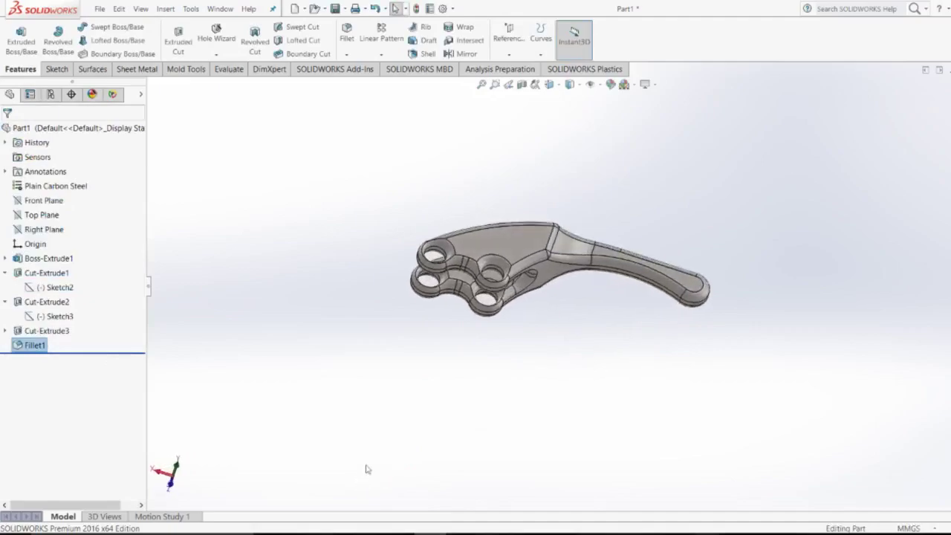
Switch the lever's display style to Shaded without edges.
mouse_move(534, 308)
middle_down()
mouse_move(482, 346)
mouse_move(458, 436)
mouse_move(465, 457)
mouse_move(480, 399)
mouse_move(500, 399)
mouse_move(480, 423)
middle_up()
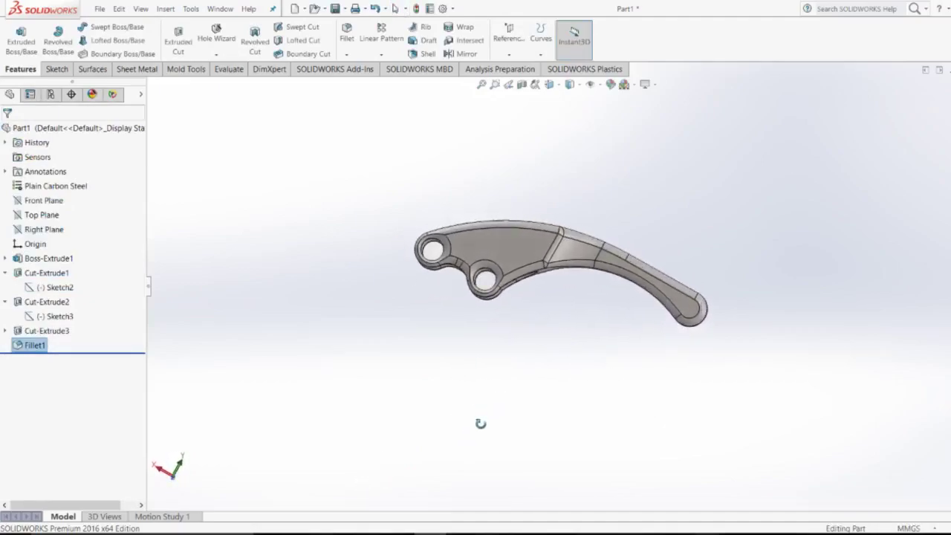
click(570, 86)
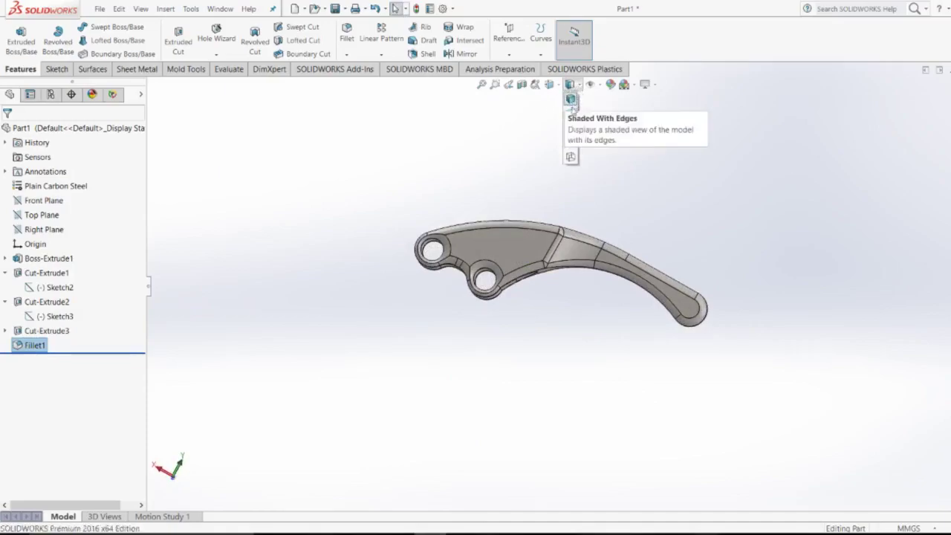
click(572, 119)
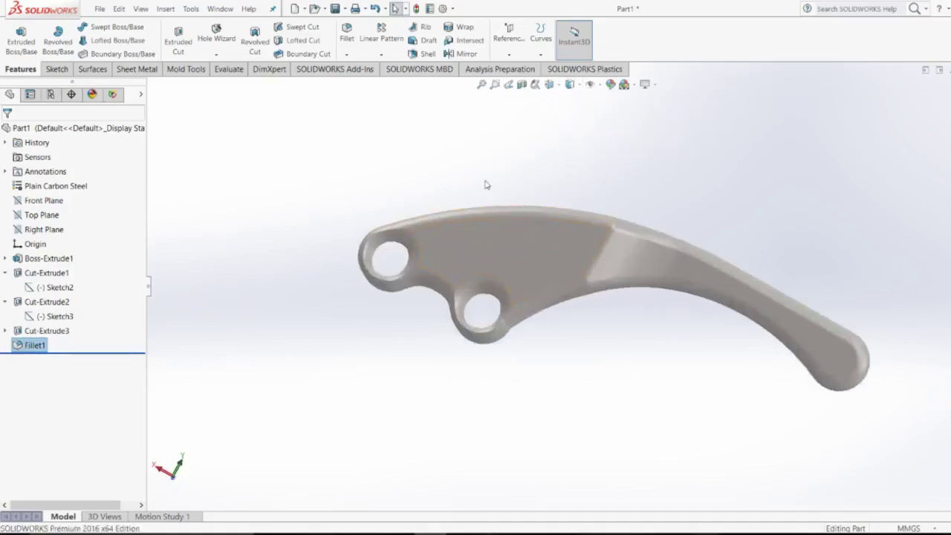
middle_drag(494, 187, 527, 213)
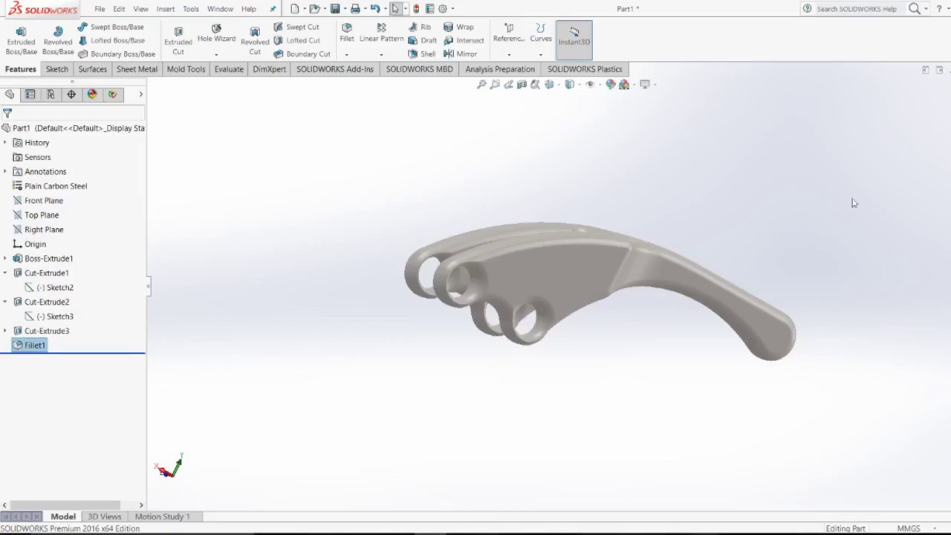
Apply the solid Blue appearance to the whole lever body.
click(946, 162)
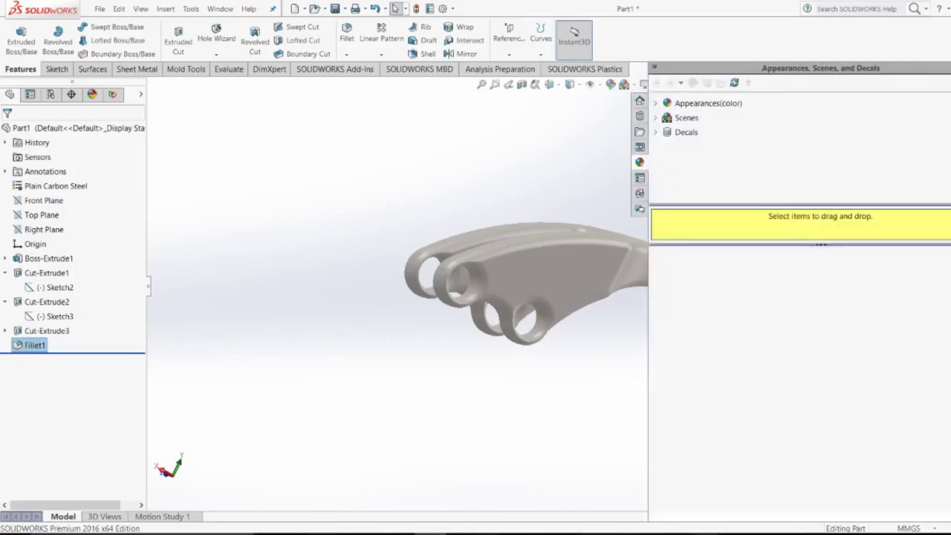
click(656, 104)
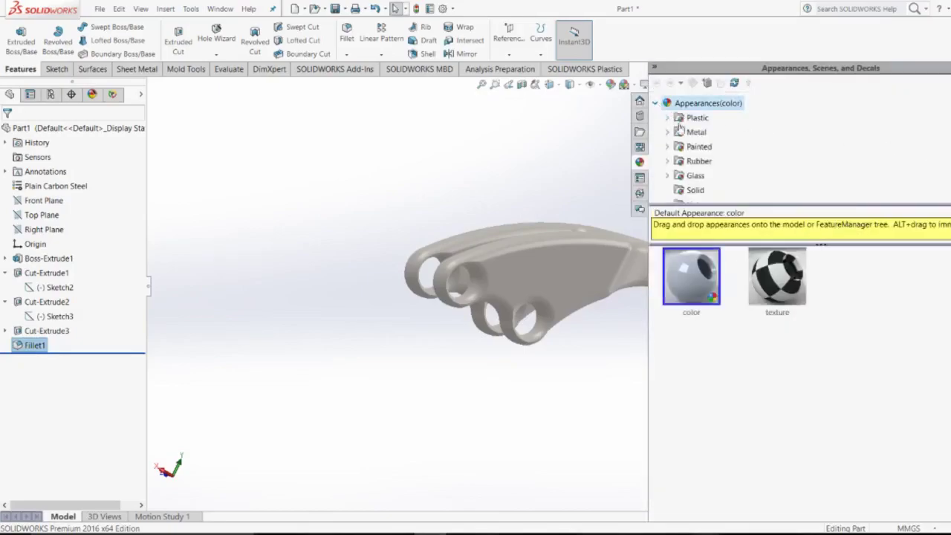
click(694, 190)
mouse_move(776, 362)
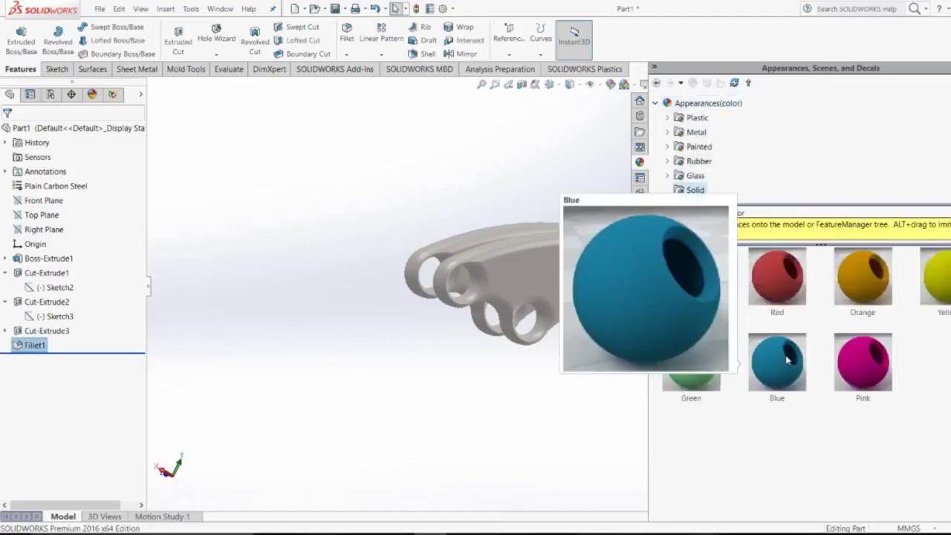
drag(787, 360, 587, 273)
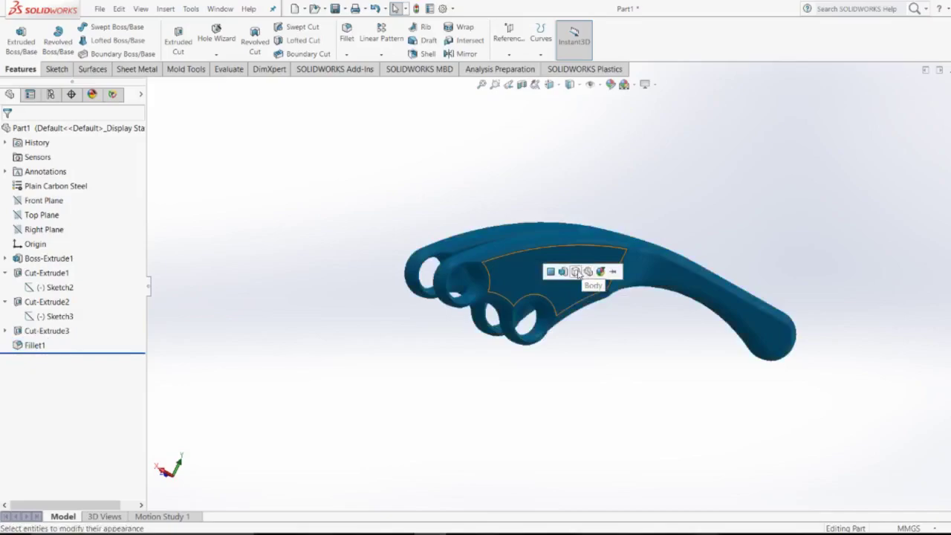
click(576, 272)
Drop the Red appearance on a fillet face and apply it to Fillet1.
scroll(591, 337, up, 1)
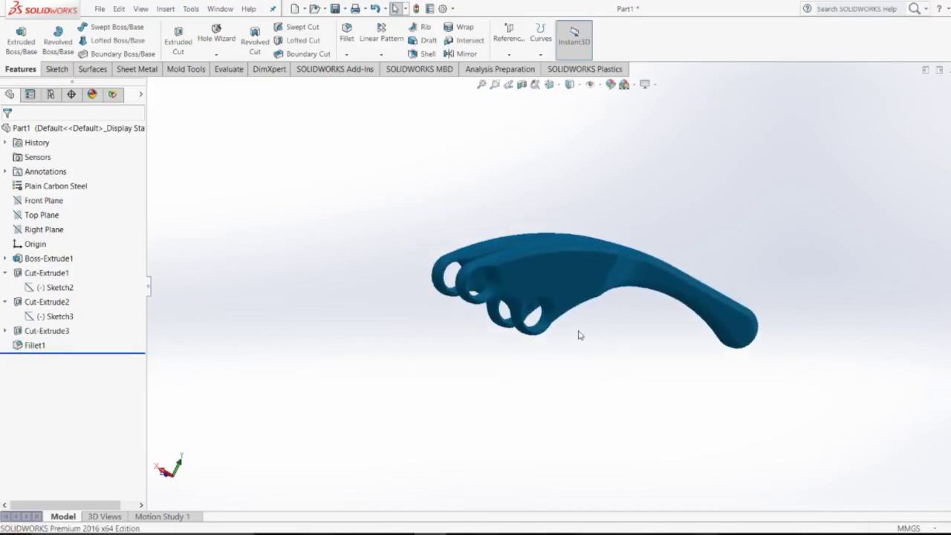
scroll(553, 331, up, 2)
mouse_move(593, 324)
middle_down()
mouse_move(527, 370)
mouse_move(581, 391)
mouse_move(579, 448)
mouse_move(560, 454)
mouse_move(637, 367)
middle_up()
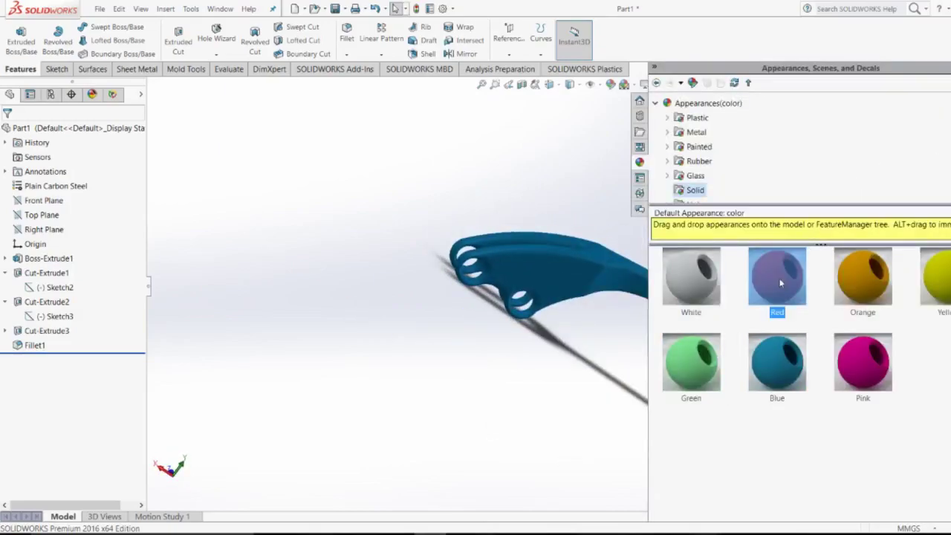
mouse_move(758, 272)
mouse_down()
mouse_move(586, 264)
mouse_move(598, 288)
mouse_up()
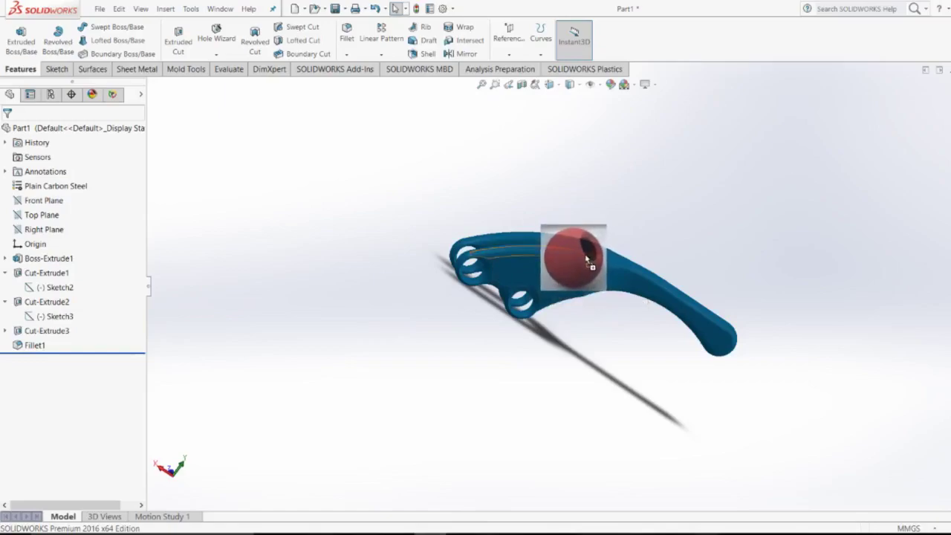
drag(598, 288, 586, 260)
click(574, 257)
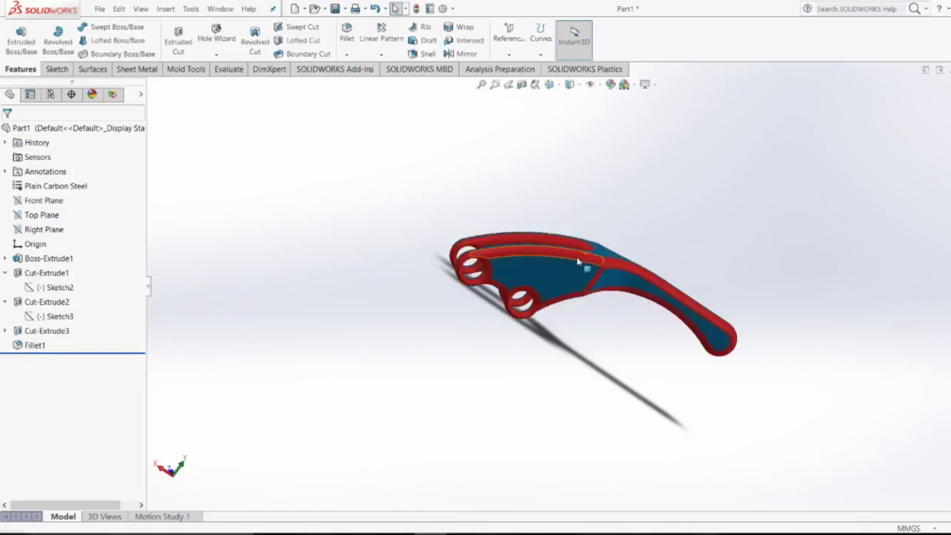
middle_drag(502, 211, 501, 179)
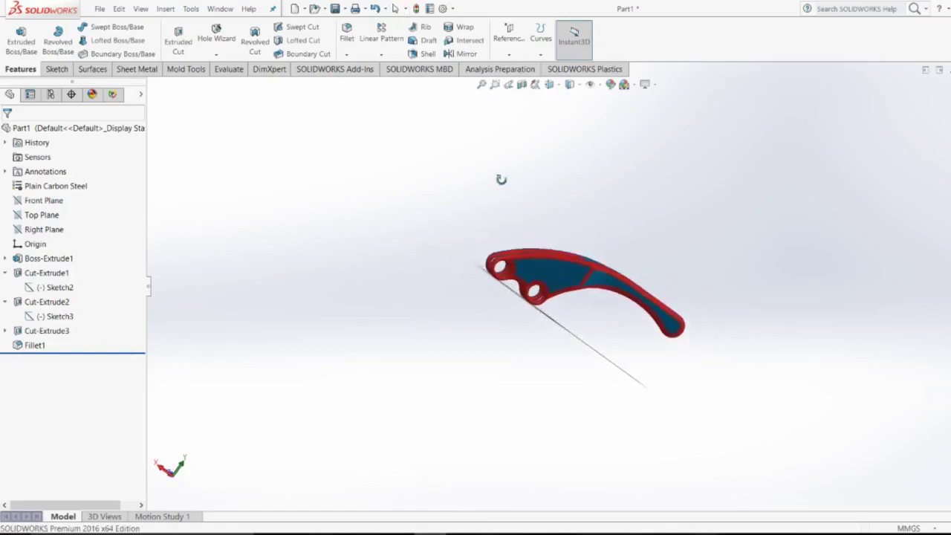
Zoom the lever to fit and set the view orientation to Trimetric.
click(482, 84)
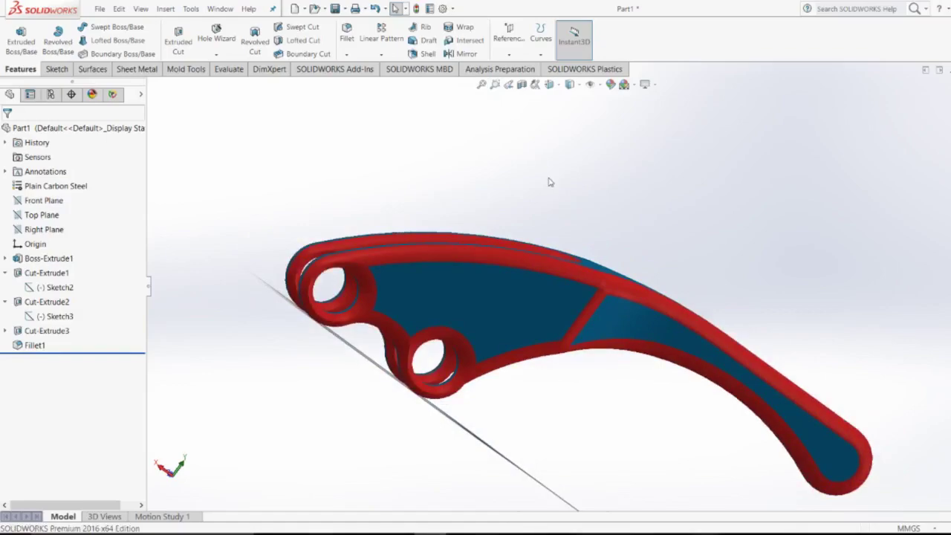
click(550, 84)
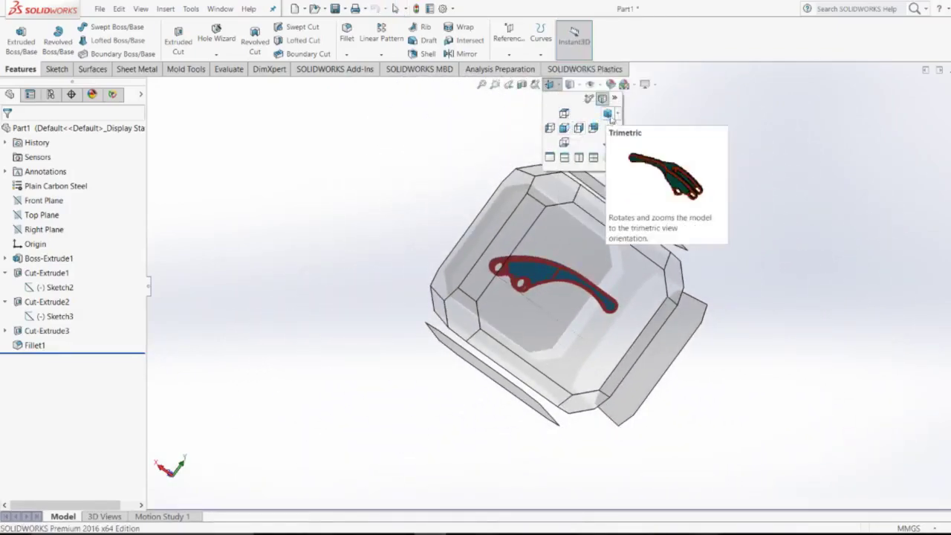
click(610, 115)
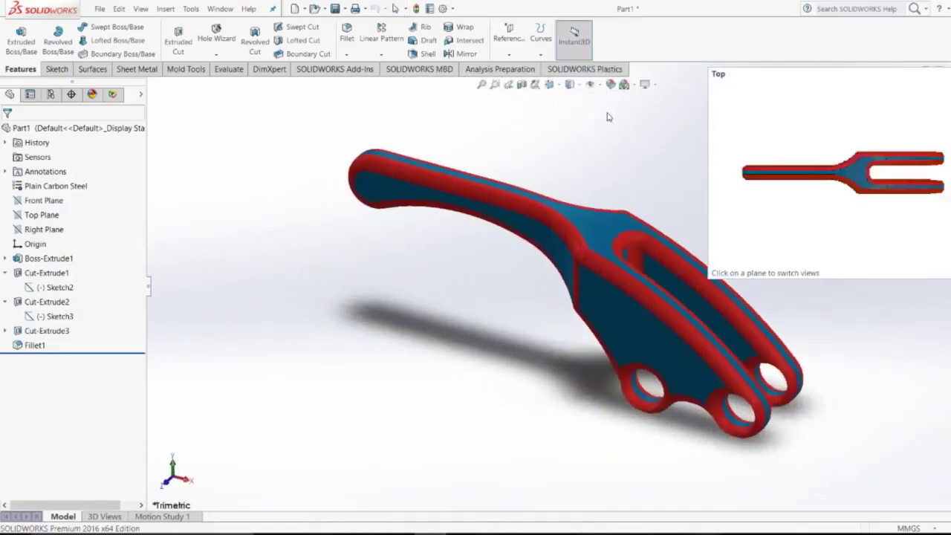